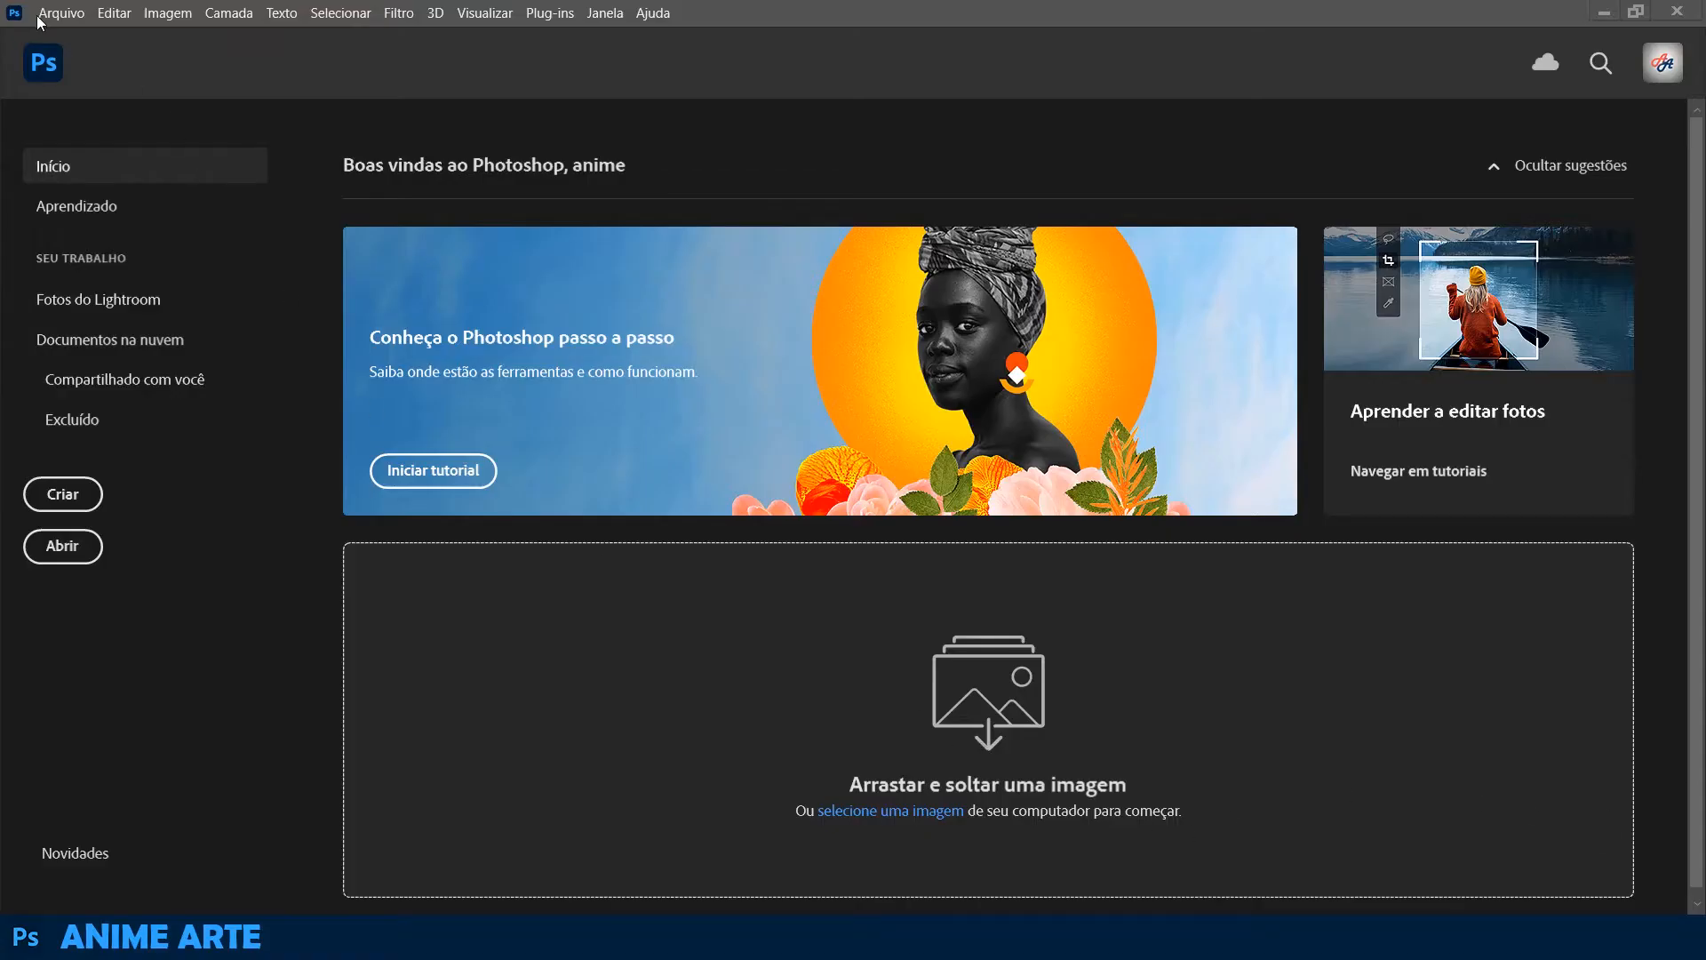
# Create a new document named POST, 1080 × 1080 pixels, starting from the recent 1920 × 1080 px at 72 ppi preset
pyautogui.click(40, 22)
pyautogui.click(80, 35)
pyautogui.click(576, 281)
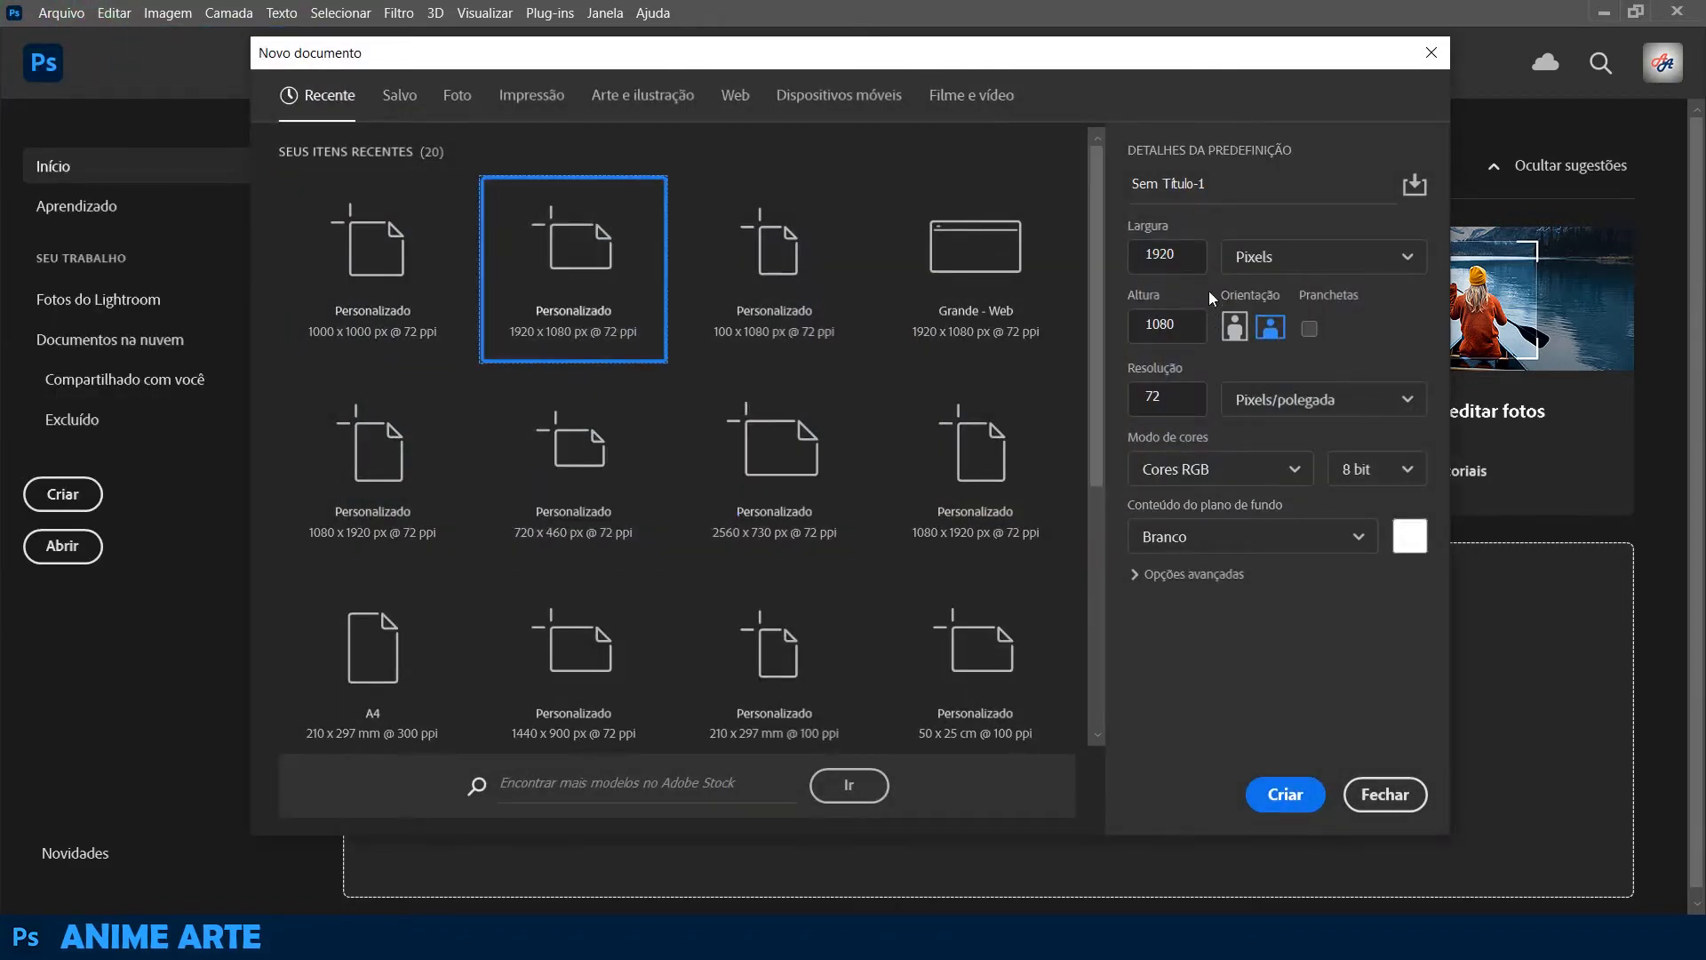
pyautogui.doubleClick(1194, 260)
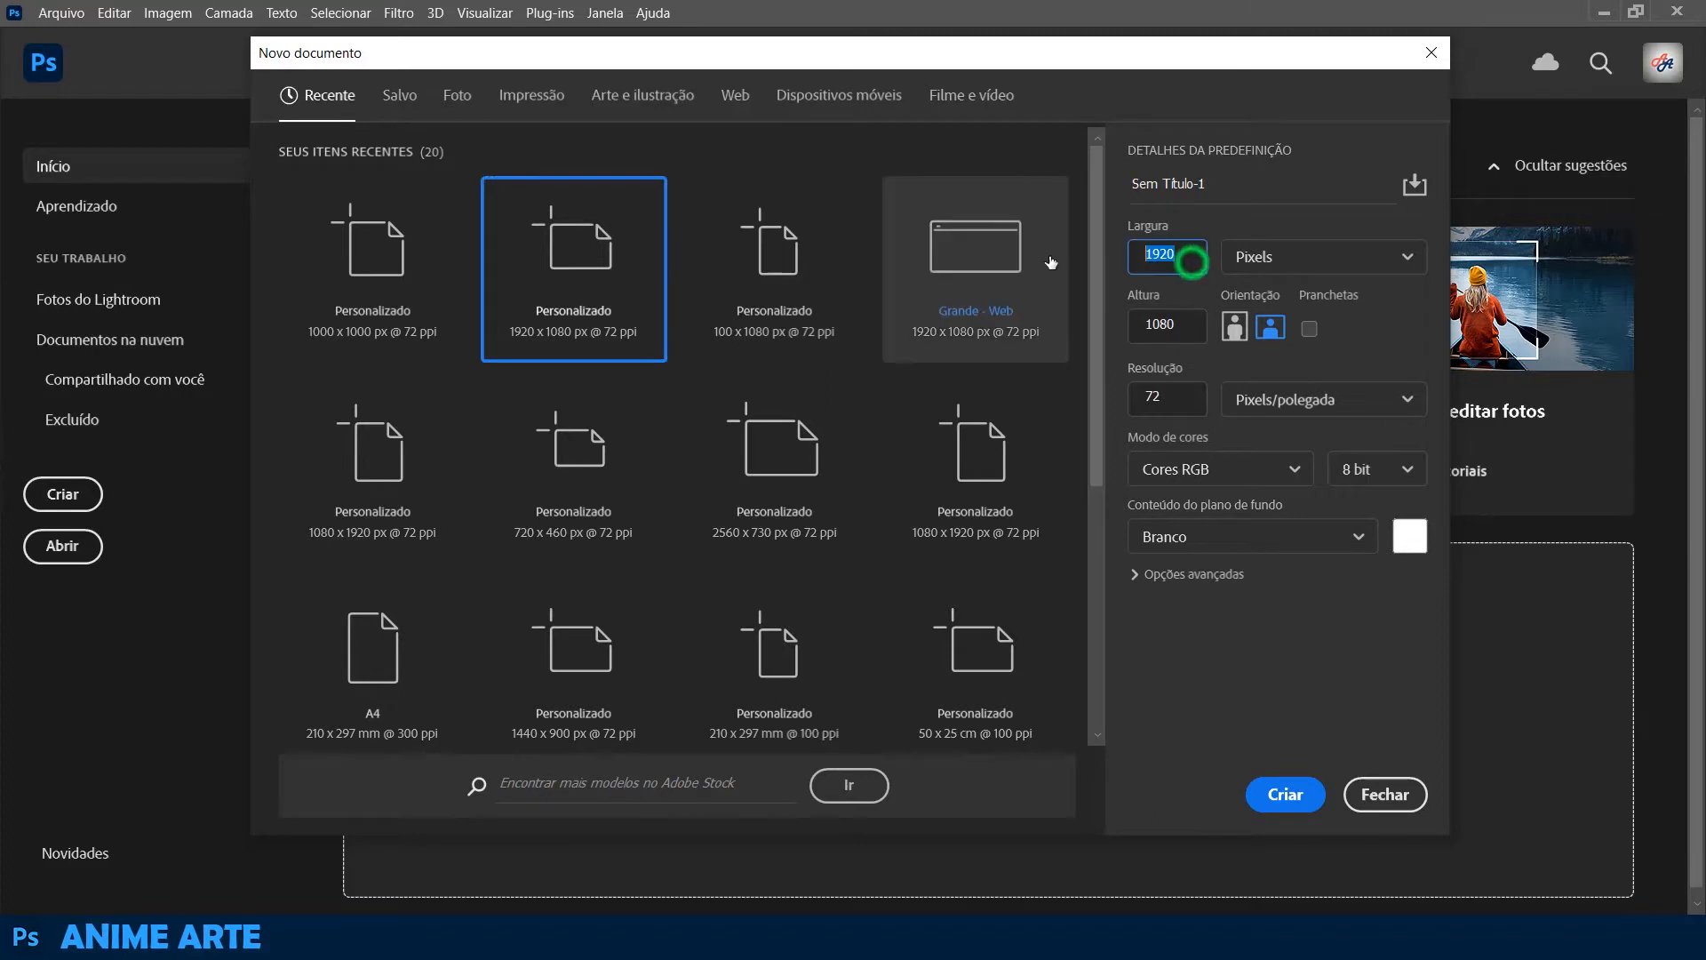
pyautogui.write('1080')
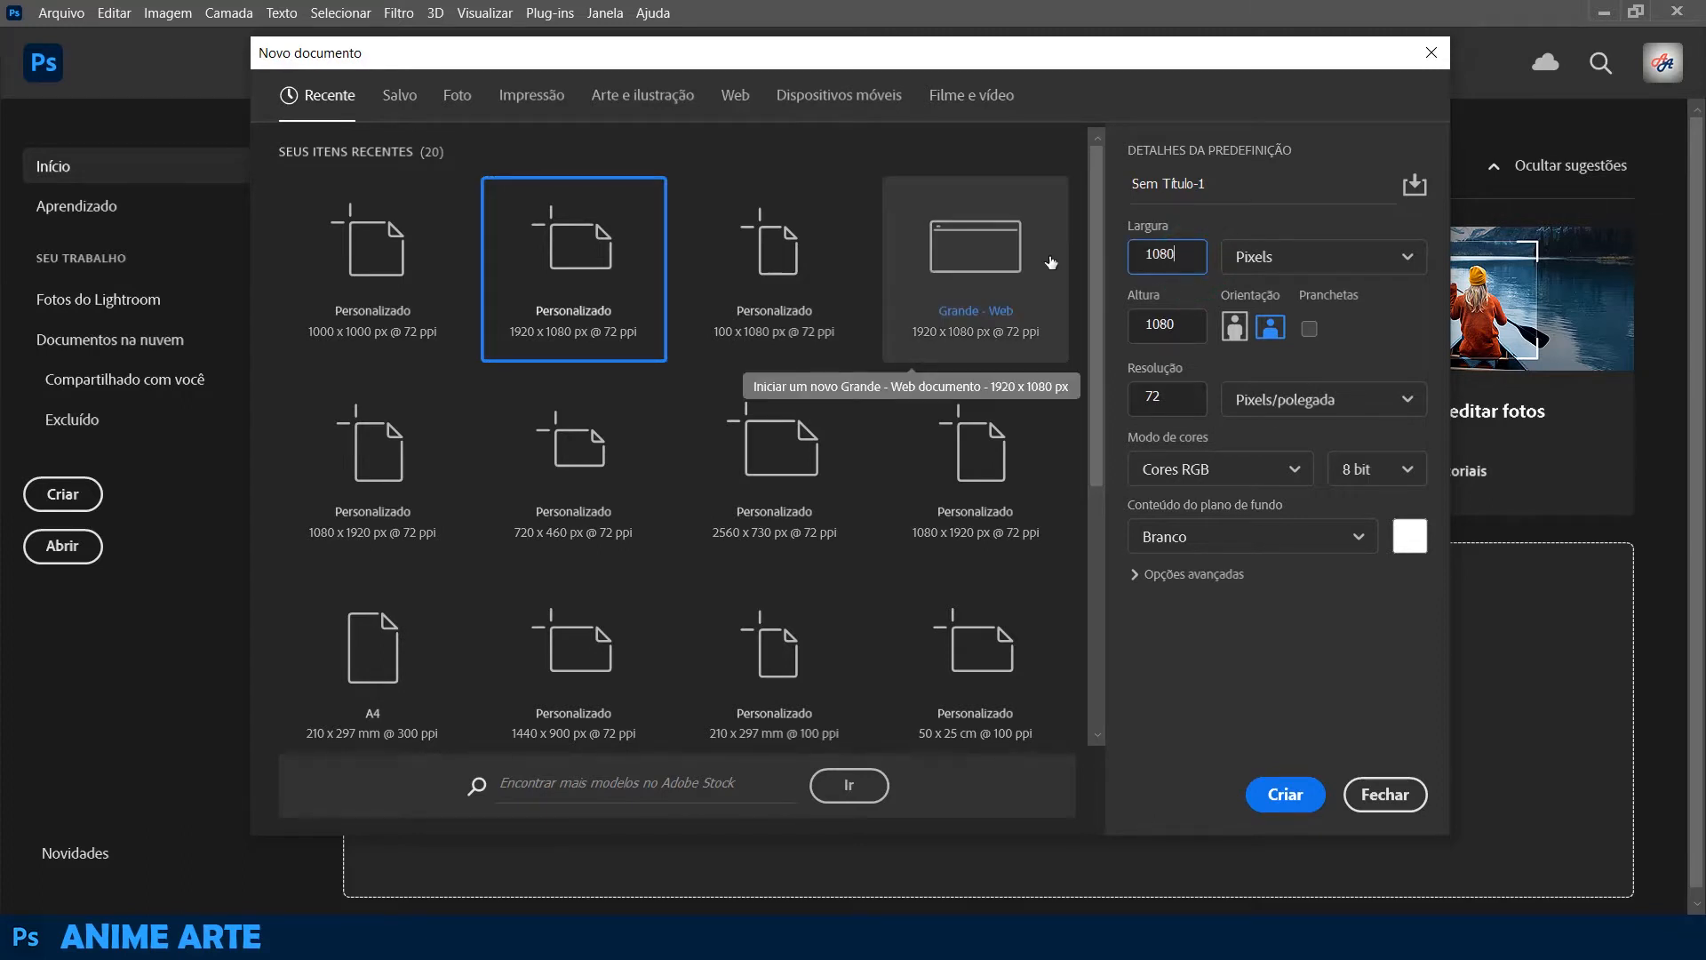
pyautogui.press('Tab')
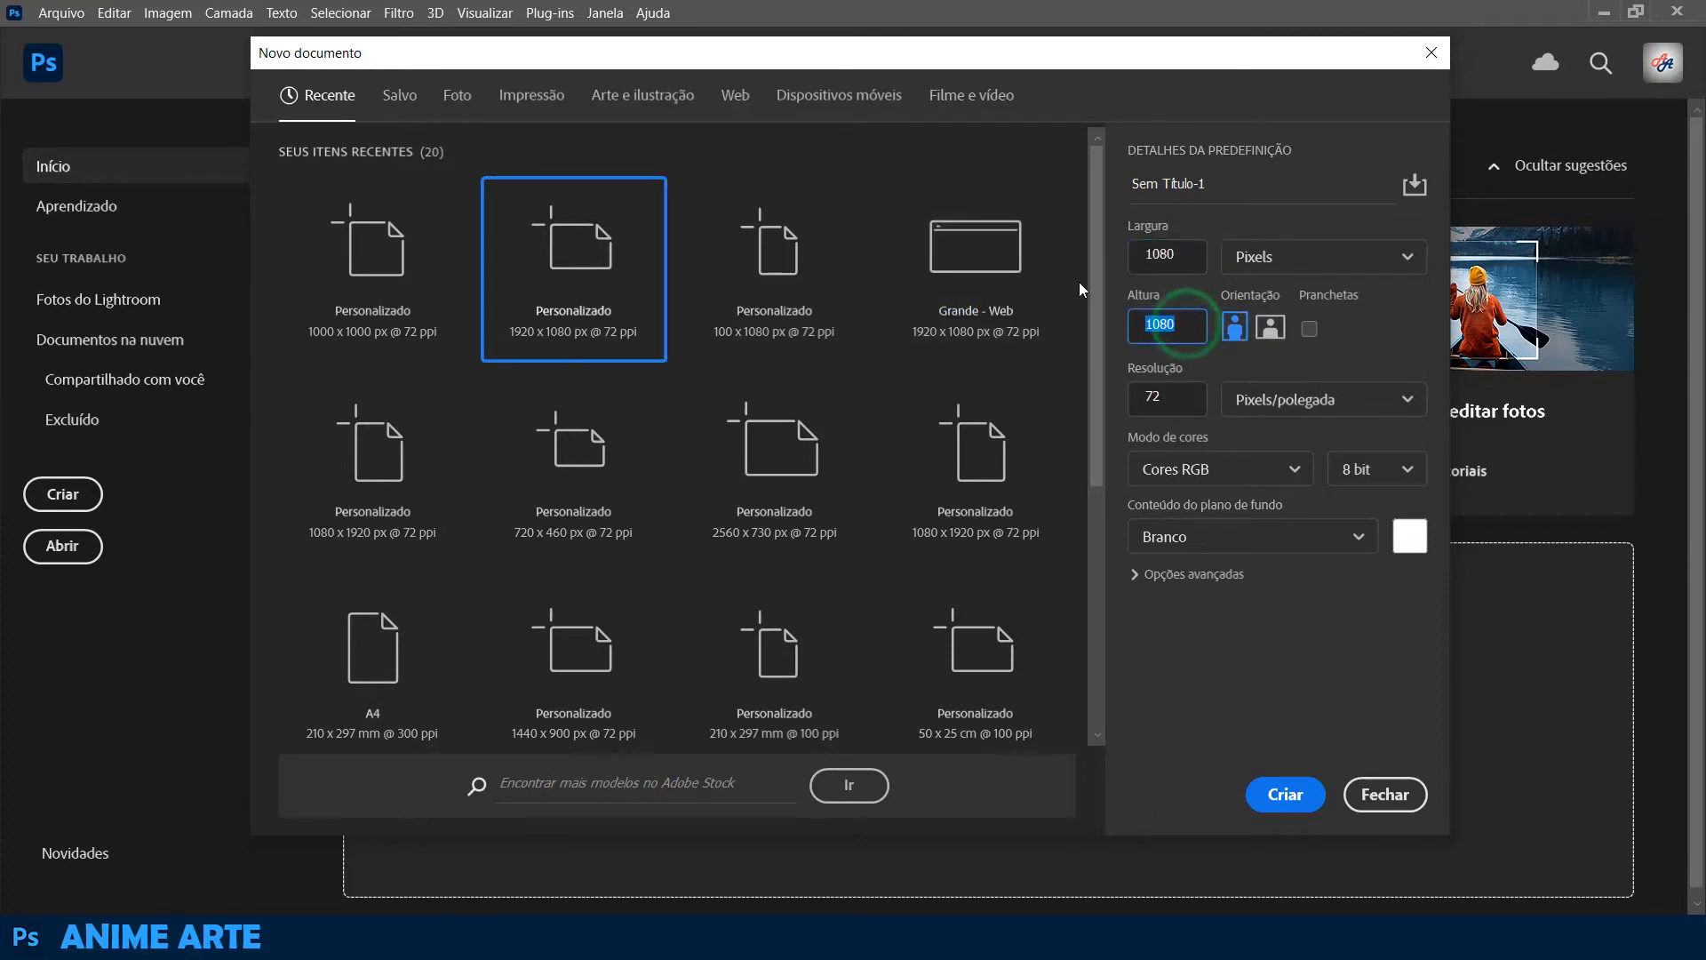
pyautogui.moveTo(1229, 186); pyautogui.dragTo(941, 126)
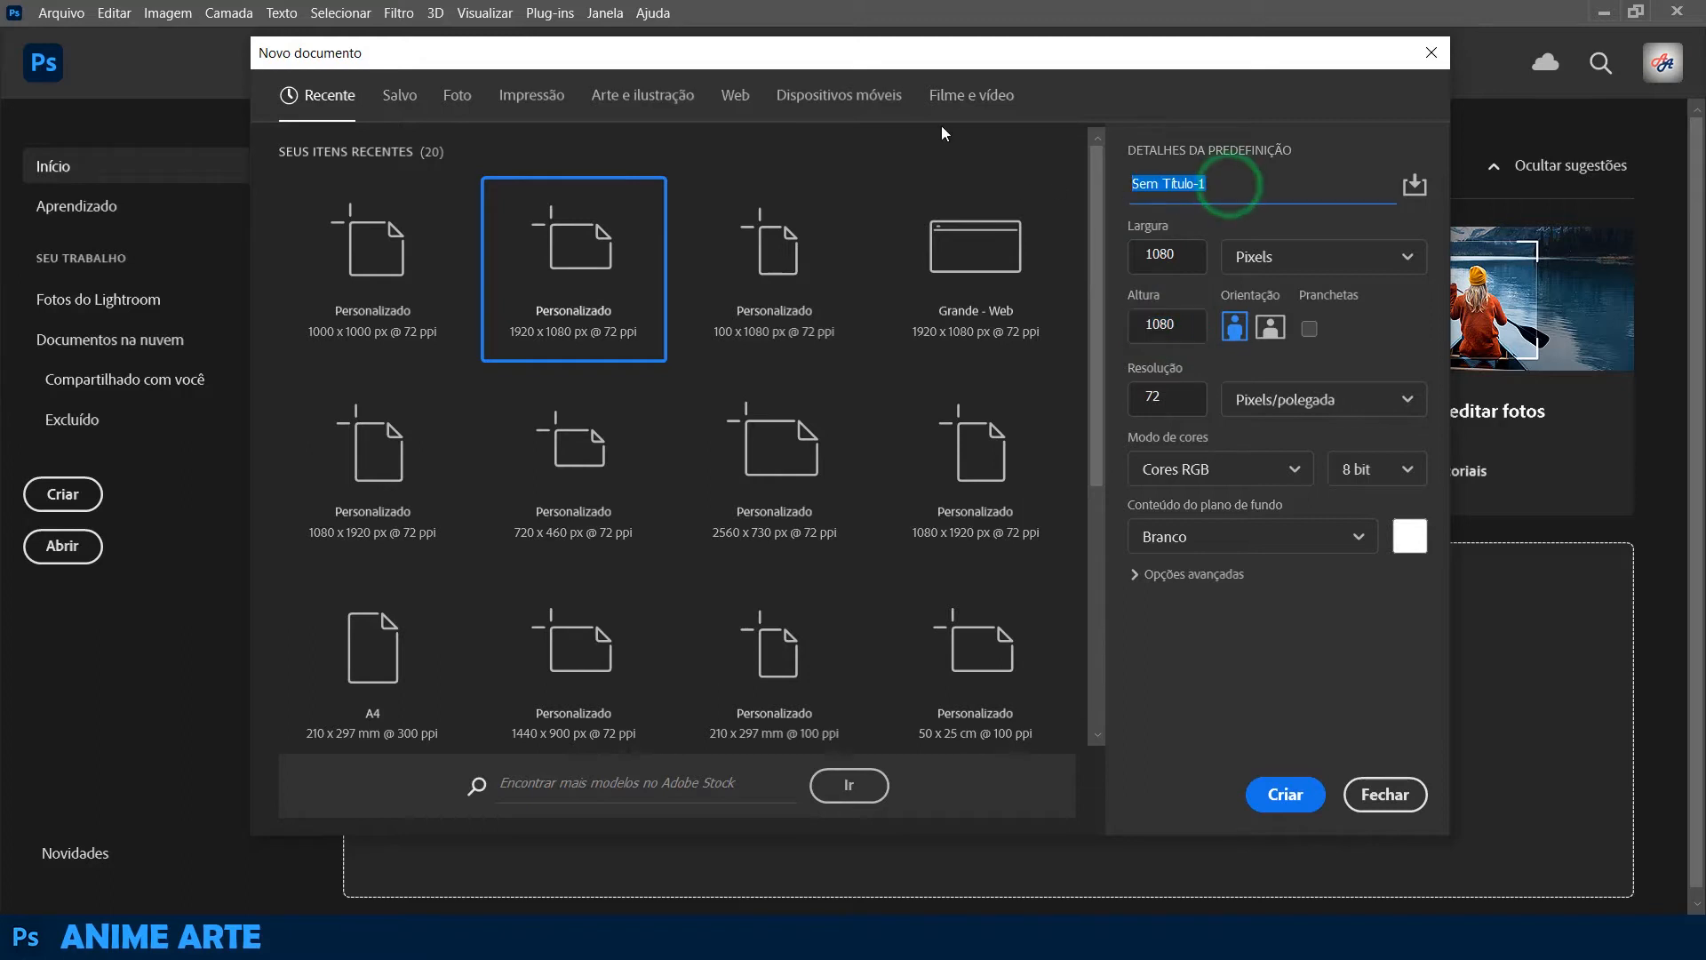
pyautogui.write('POST')
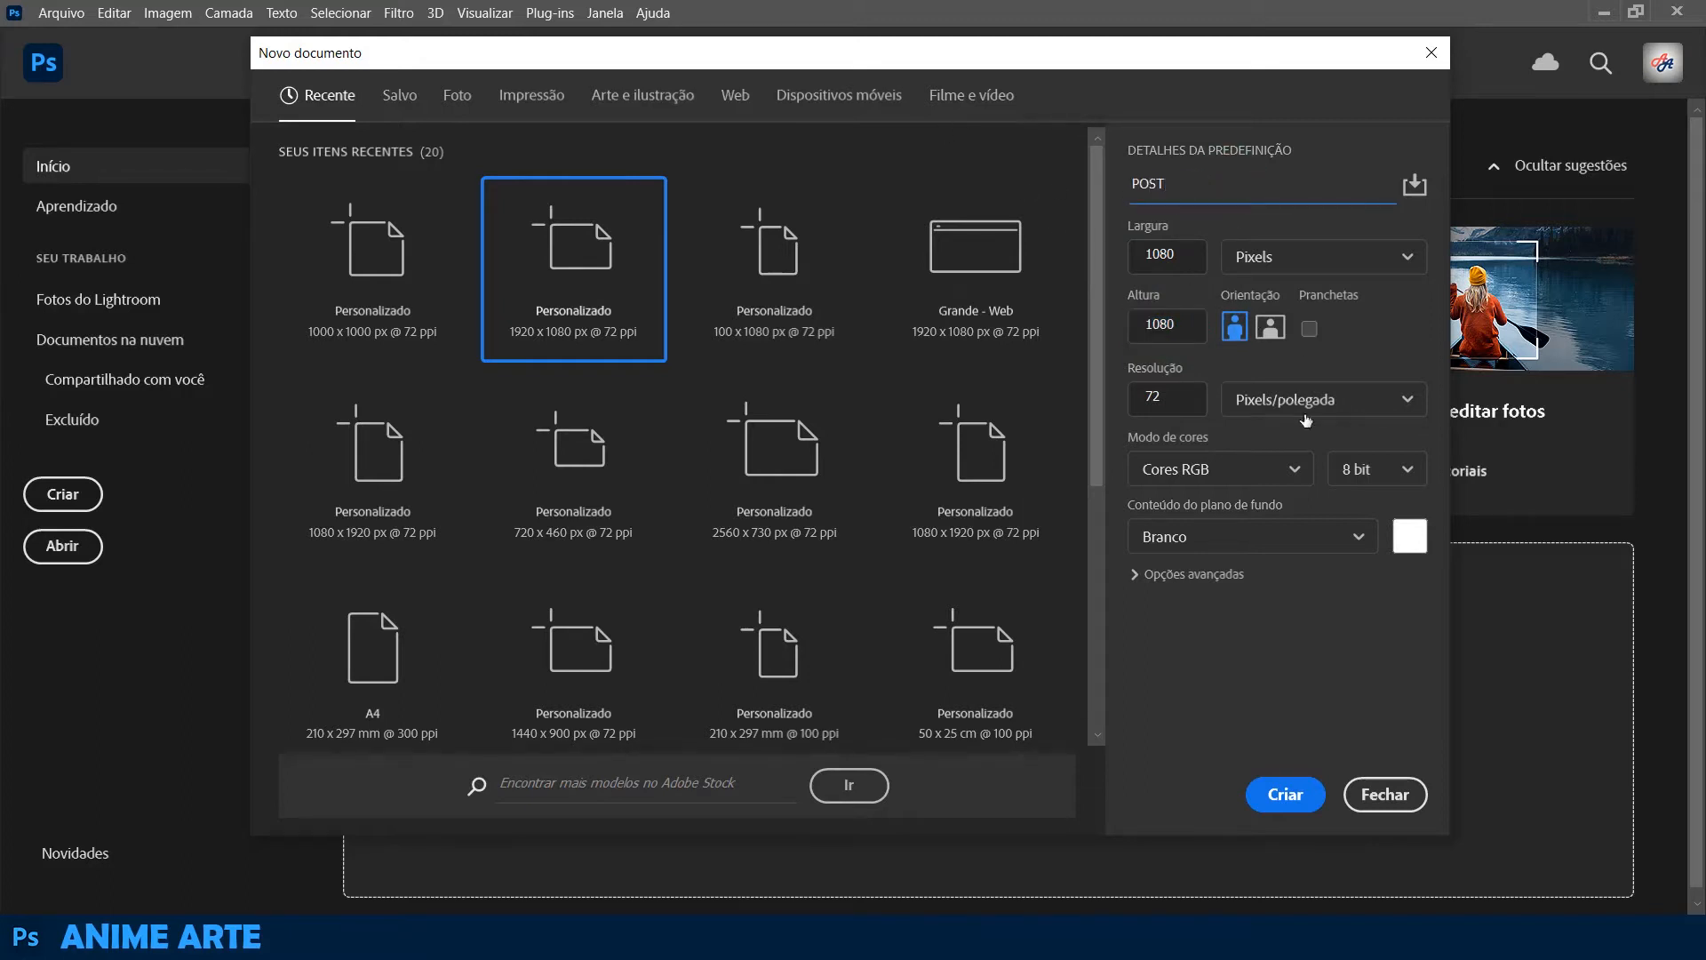
pyautogui.click(1285, 792)
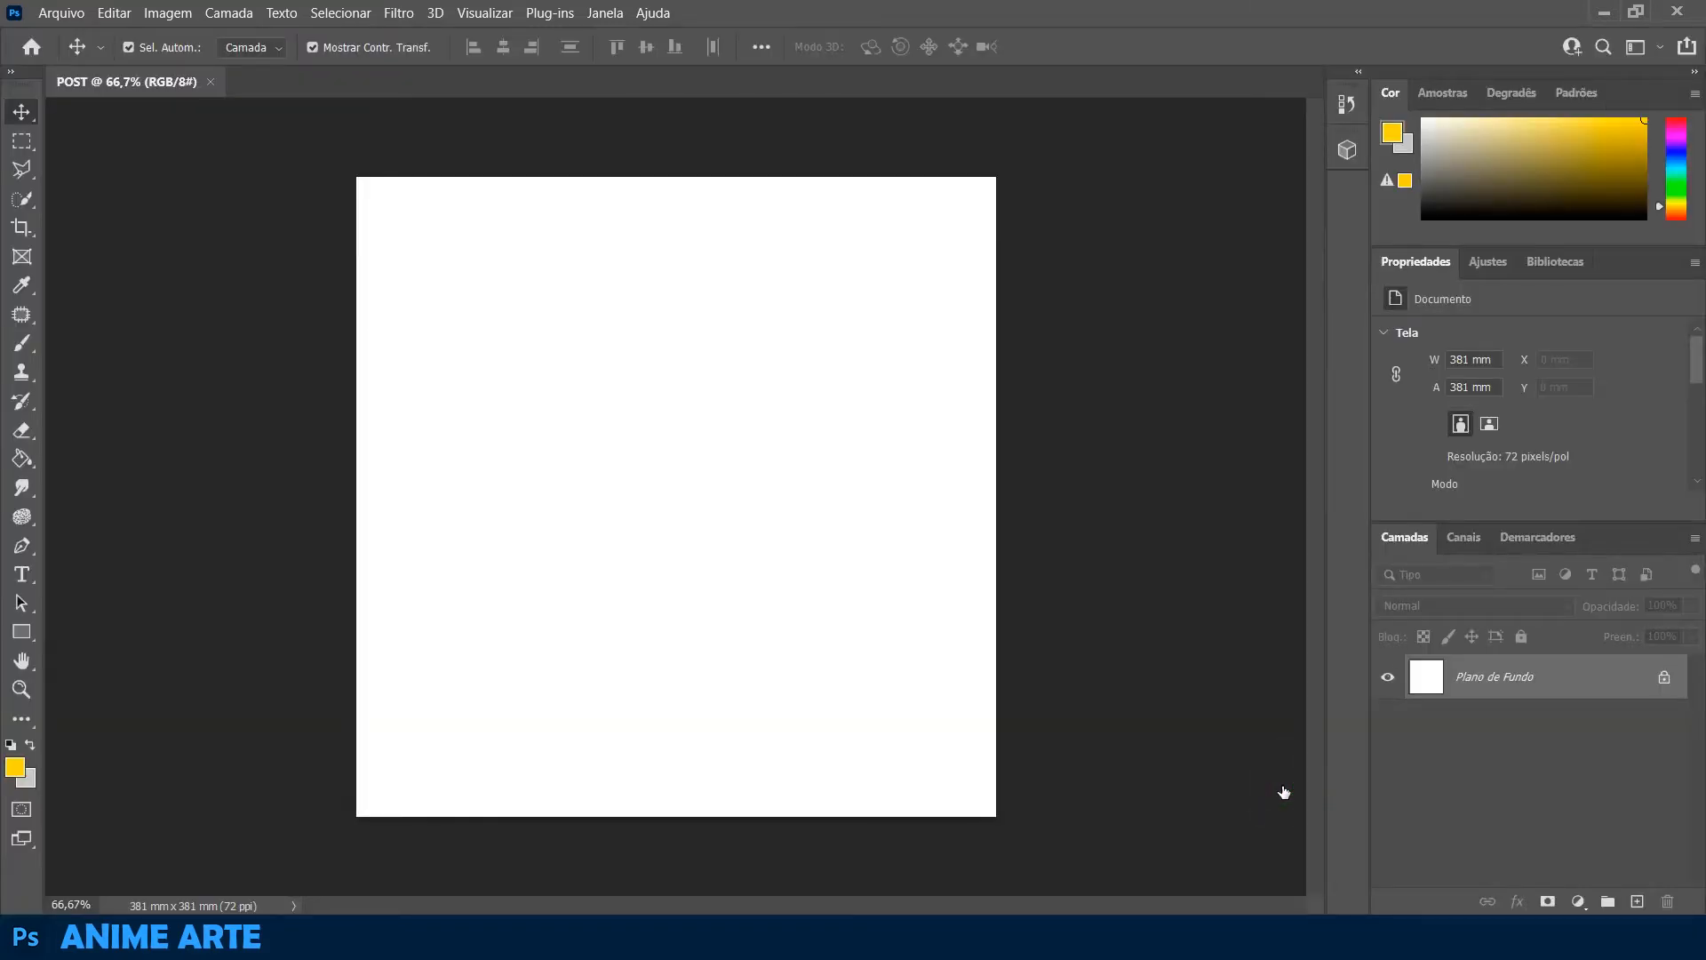
# Unlock the background layer and draw a full-height rectangle about 420 × 1087 px along the canvas's left edge
pyautogui.hotkey('ctrl', '0')
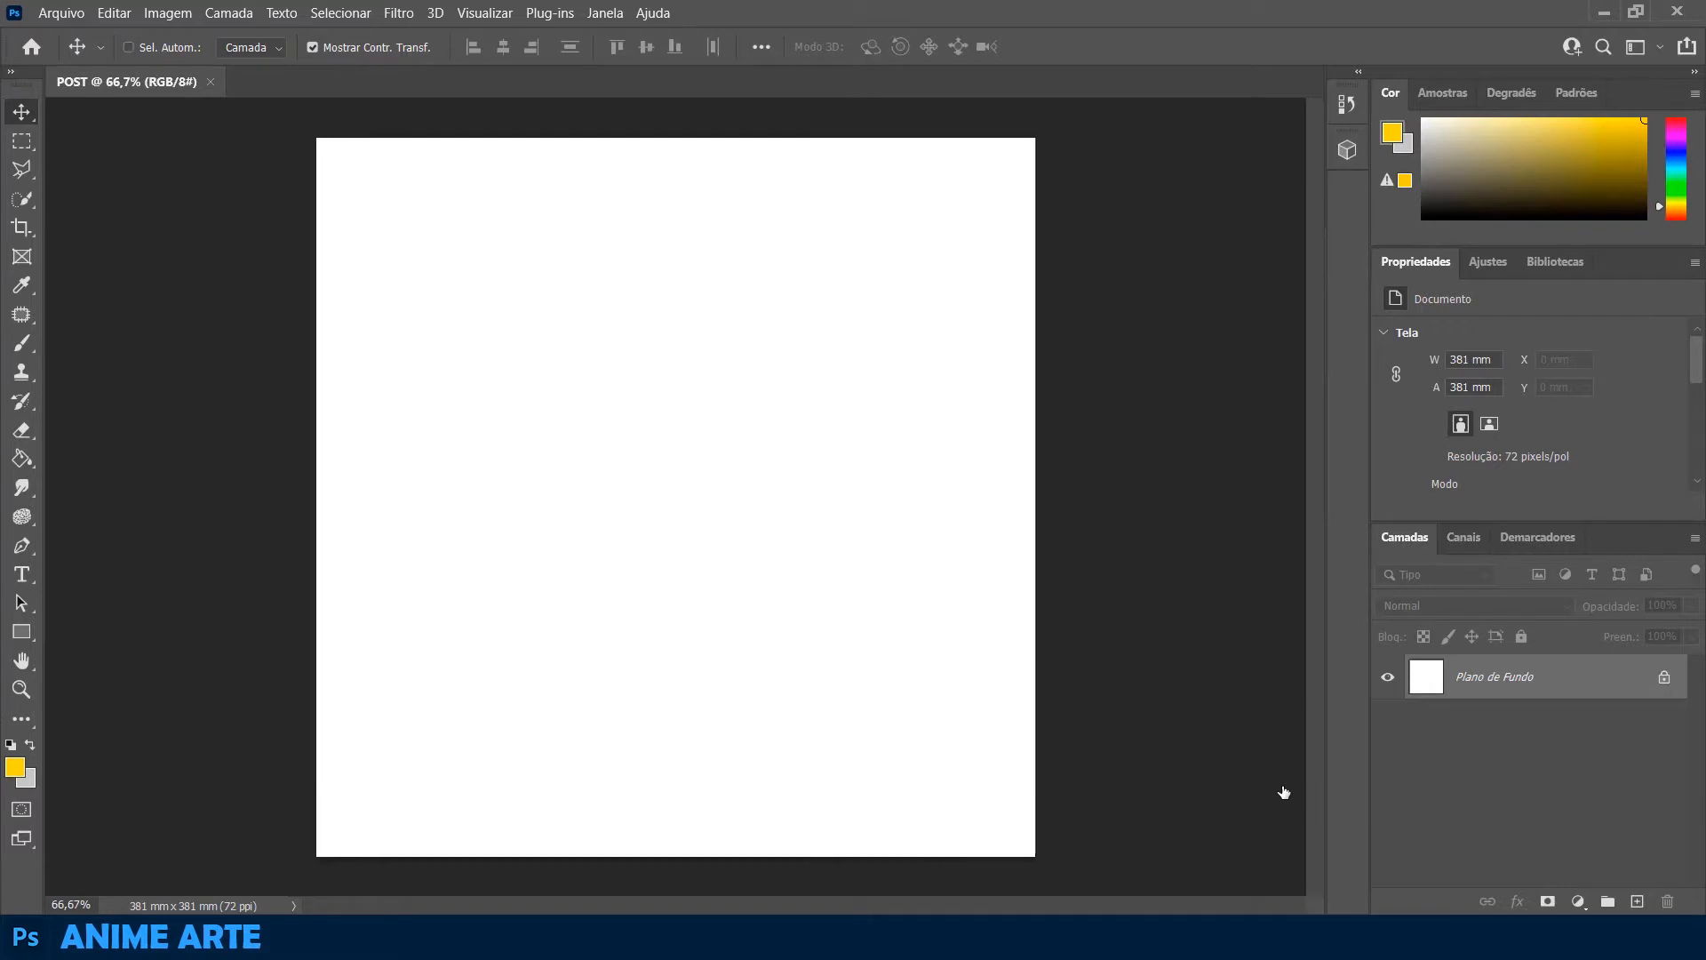
pyautogui.click(1663, 677)
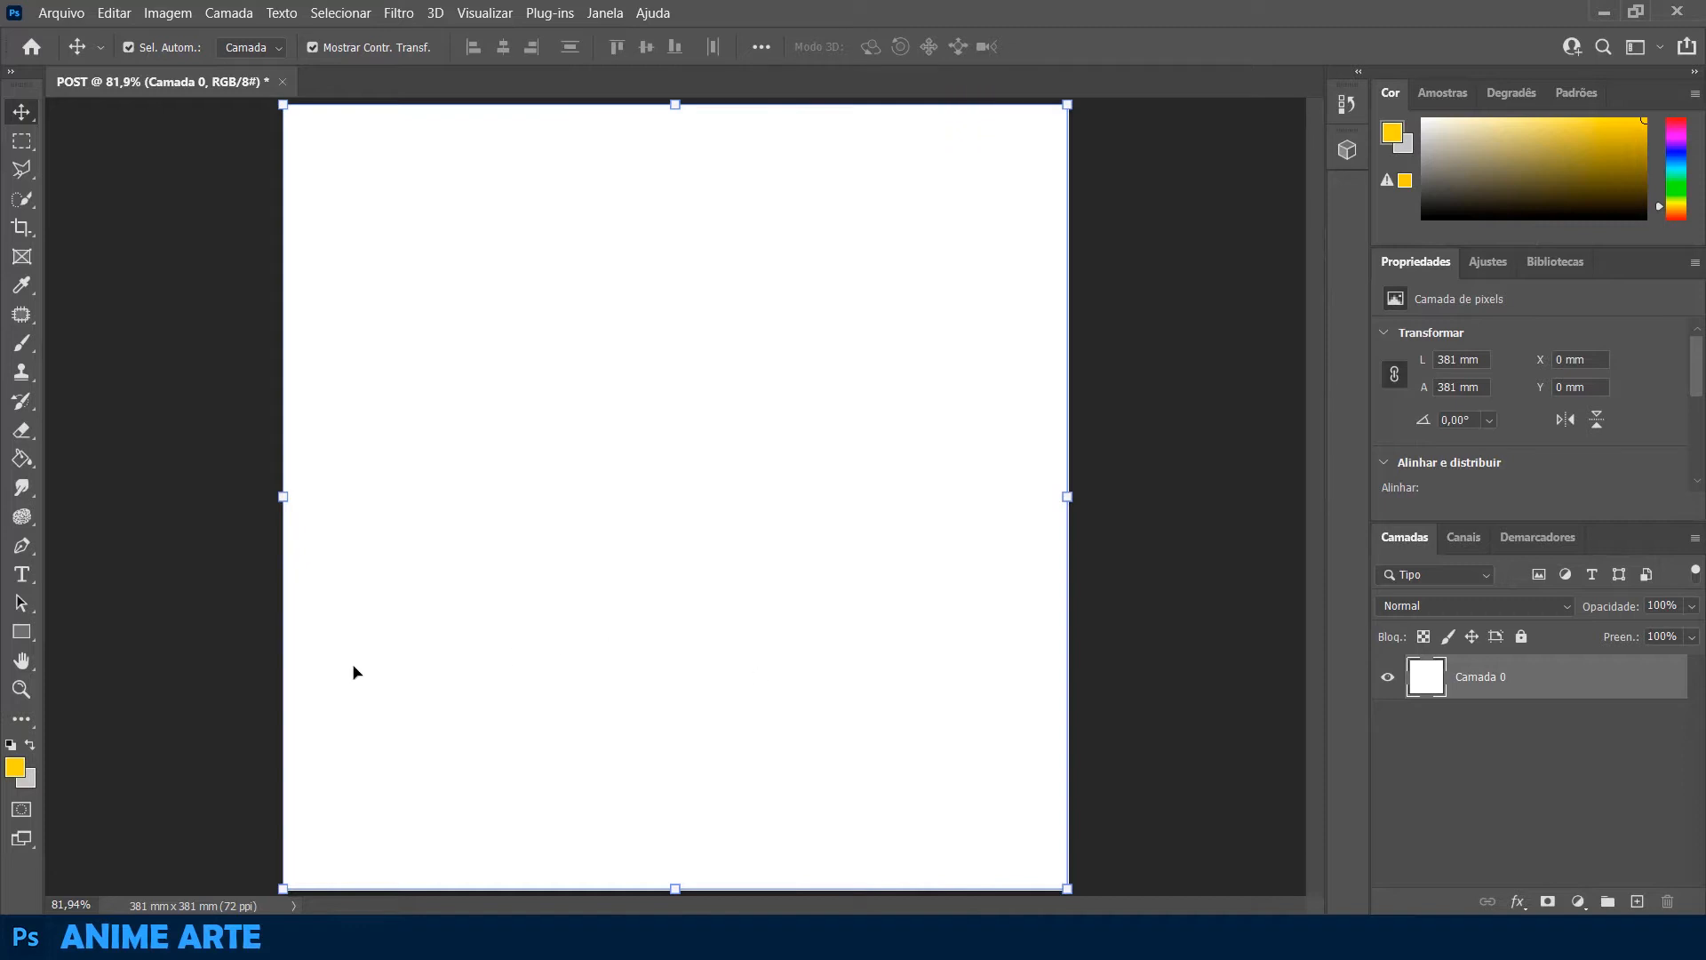
pyautogui.click(21, 631)
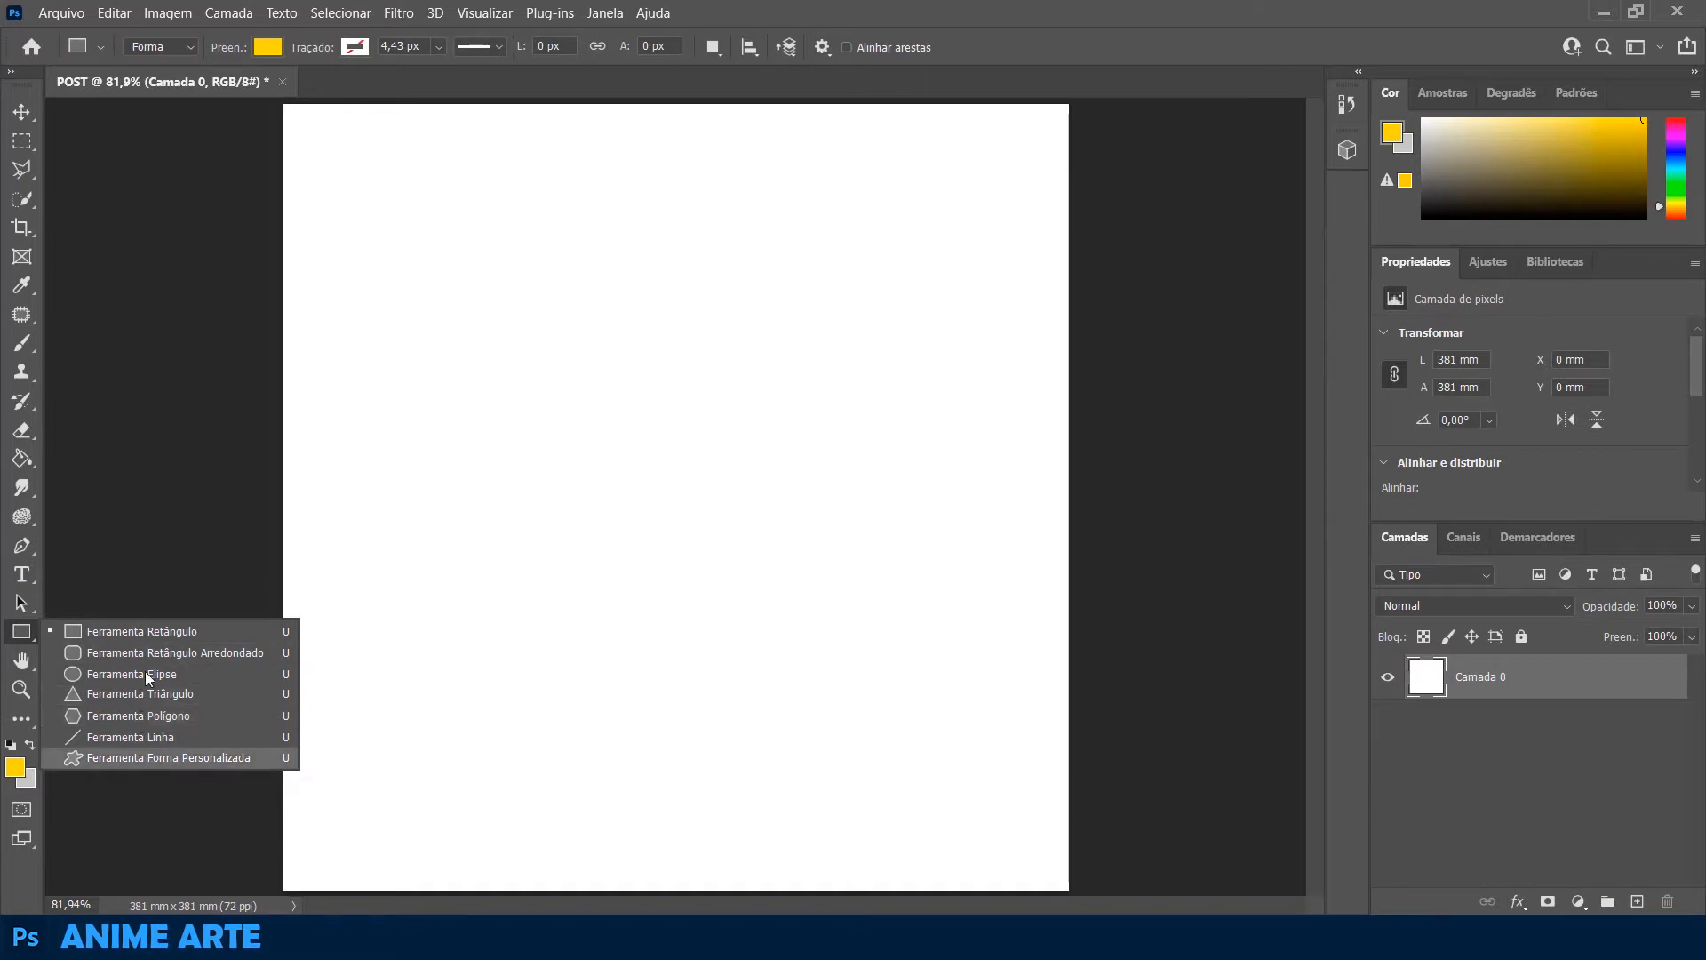
pyautogui.click(125, 630)
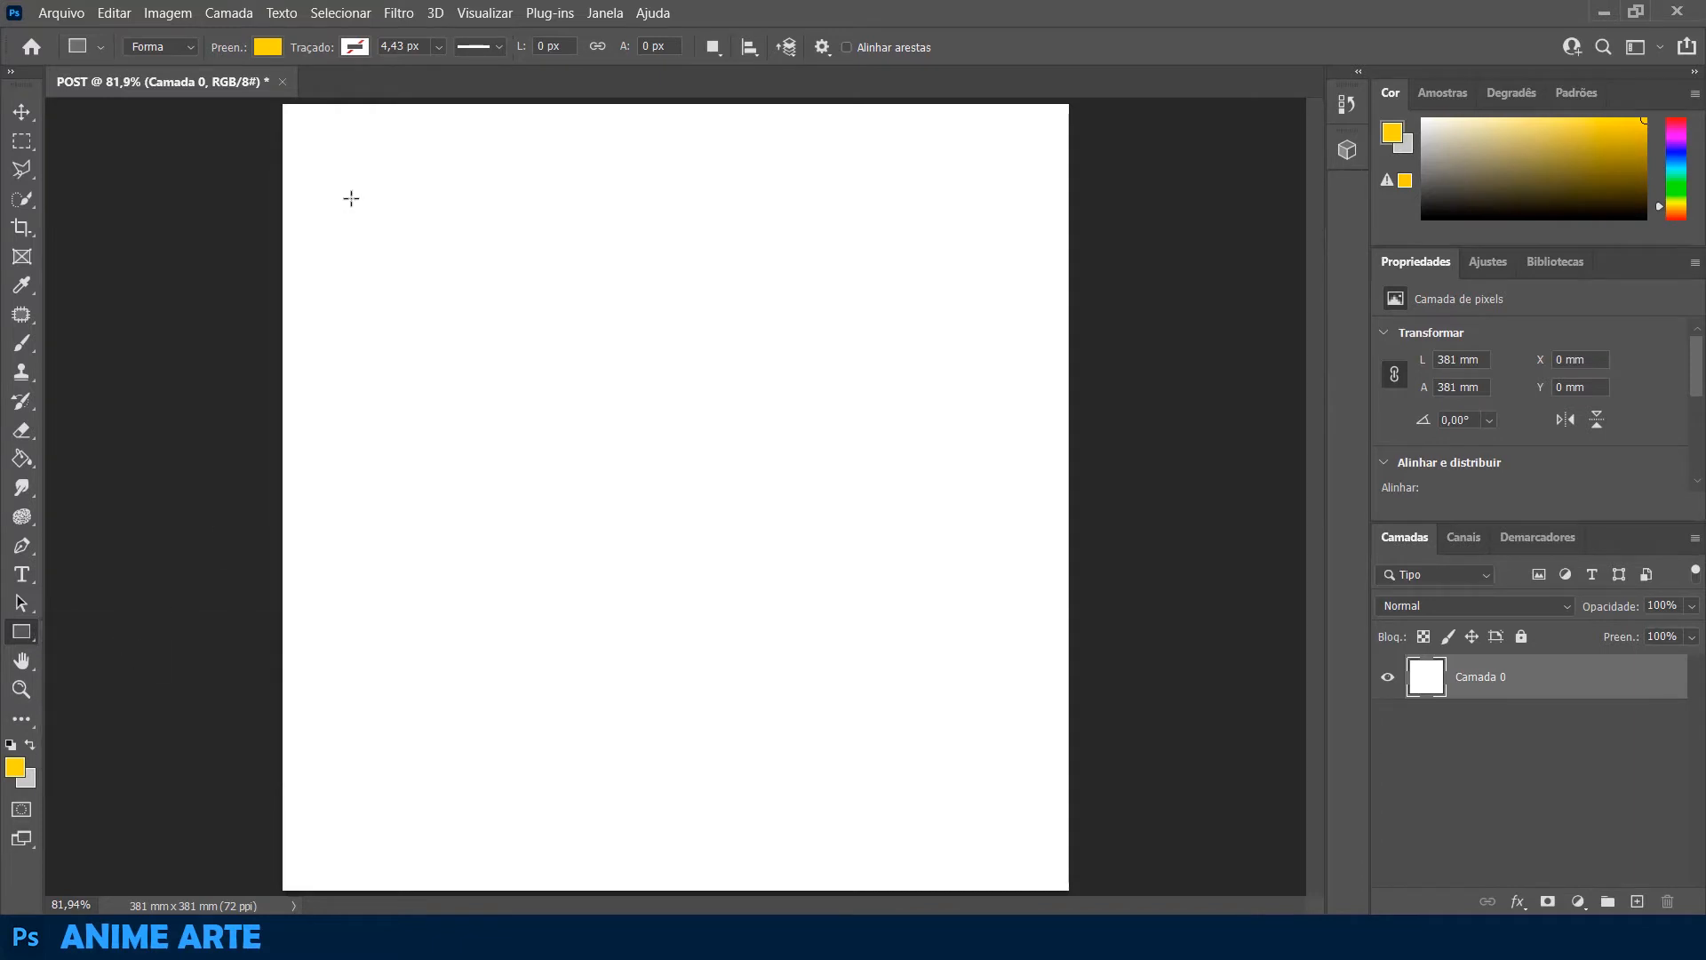
pyautogui.moveTo(282, 105); pyautogui.dragTo(587, 893)
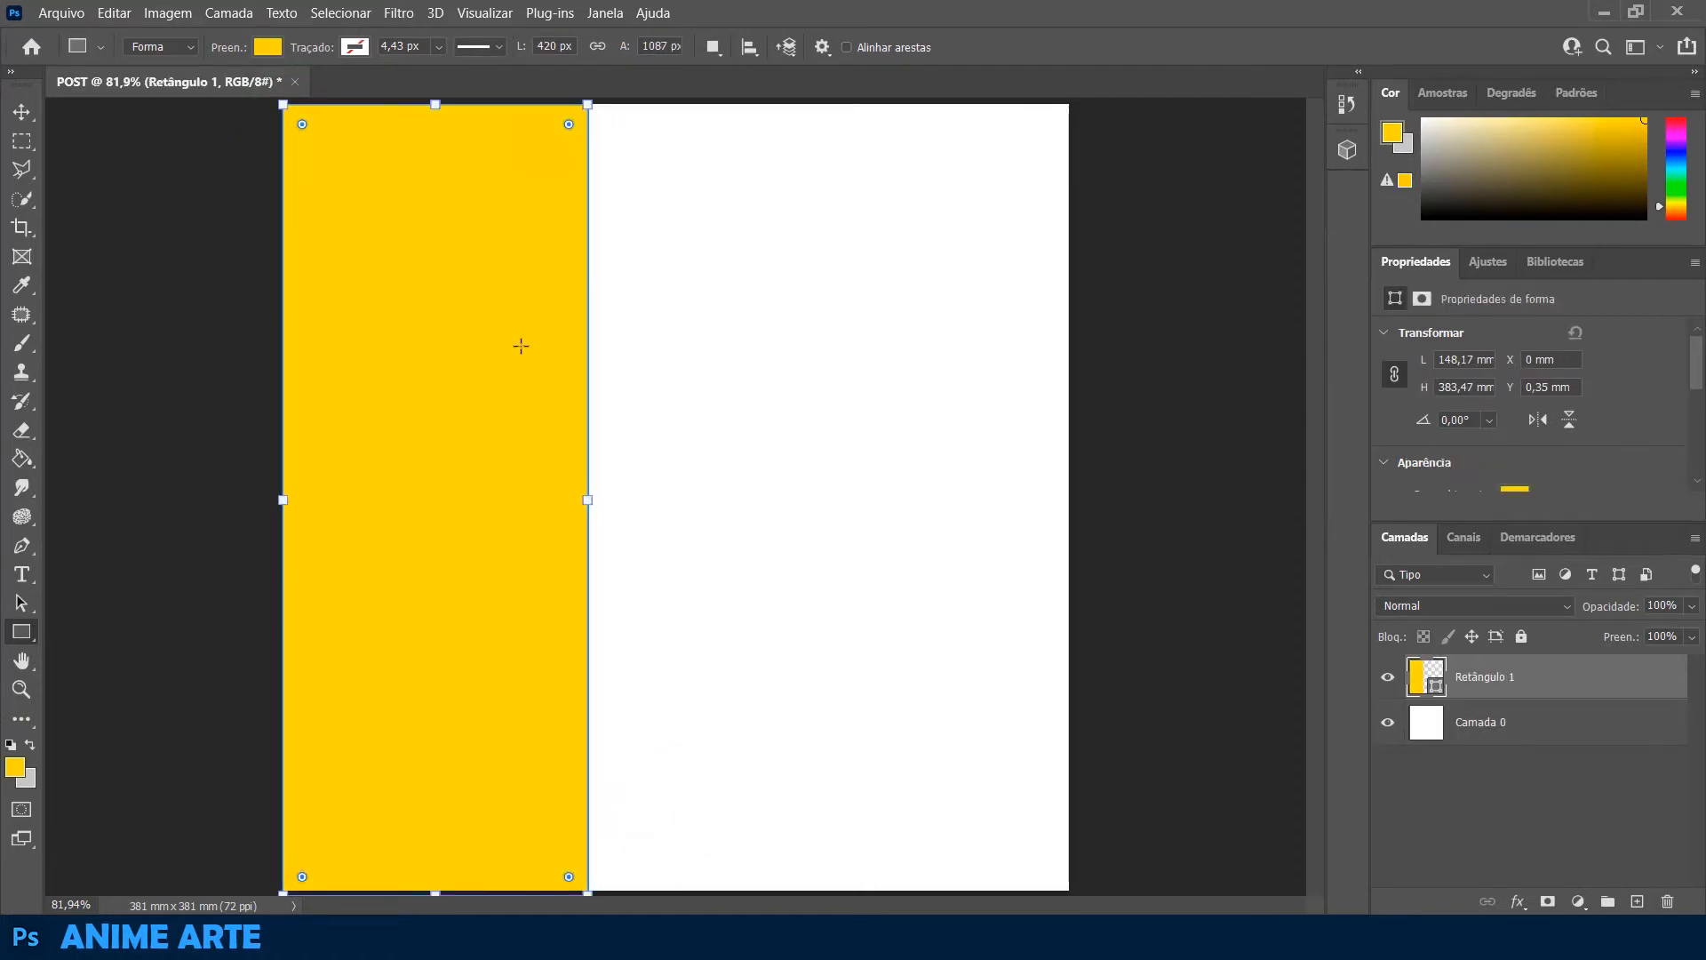
# Change the rectangle's fill to the recently used dark grey
pyautogui.click(259, 49)
pyautogui.click(130, 164)
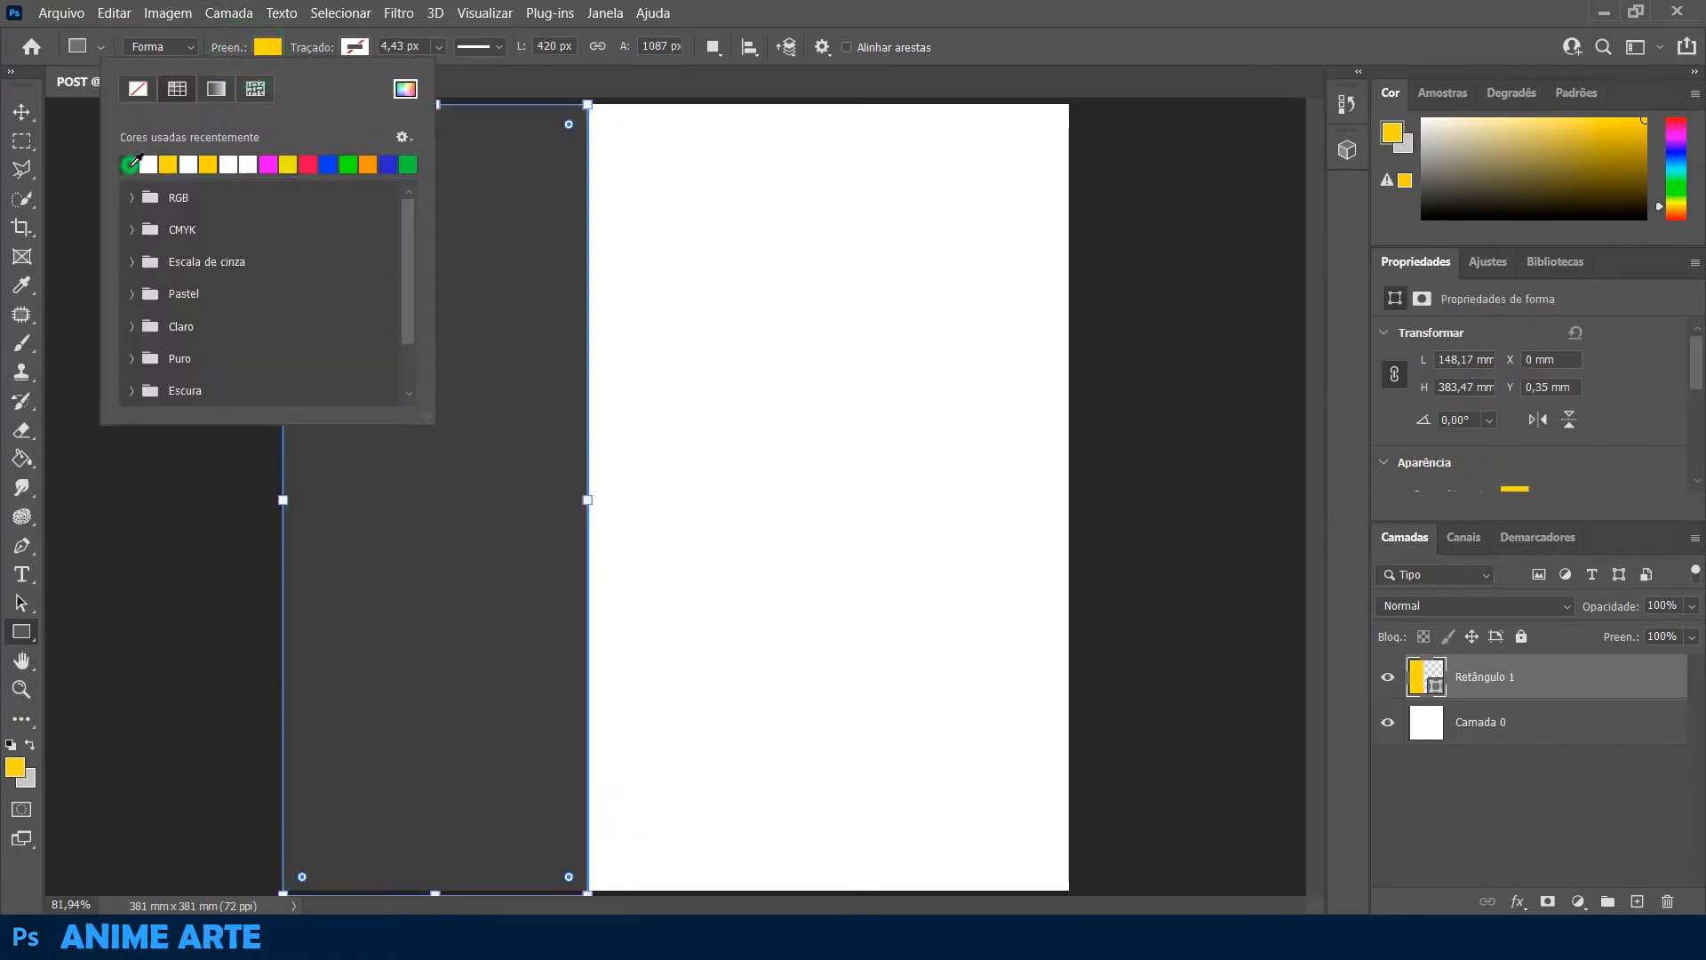
pyautogui.click(22, 111)
pyautogui.click(135, 276)
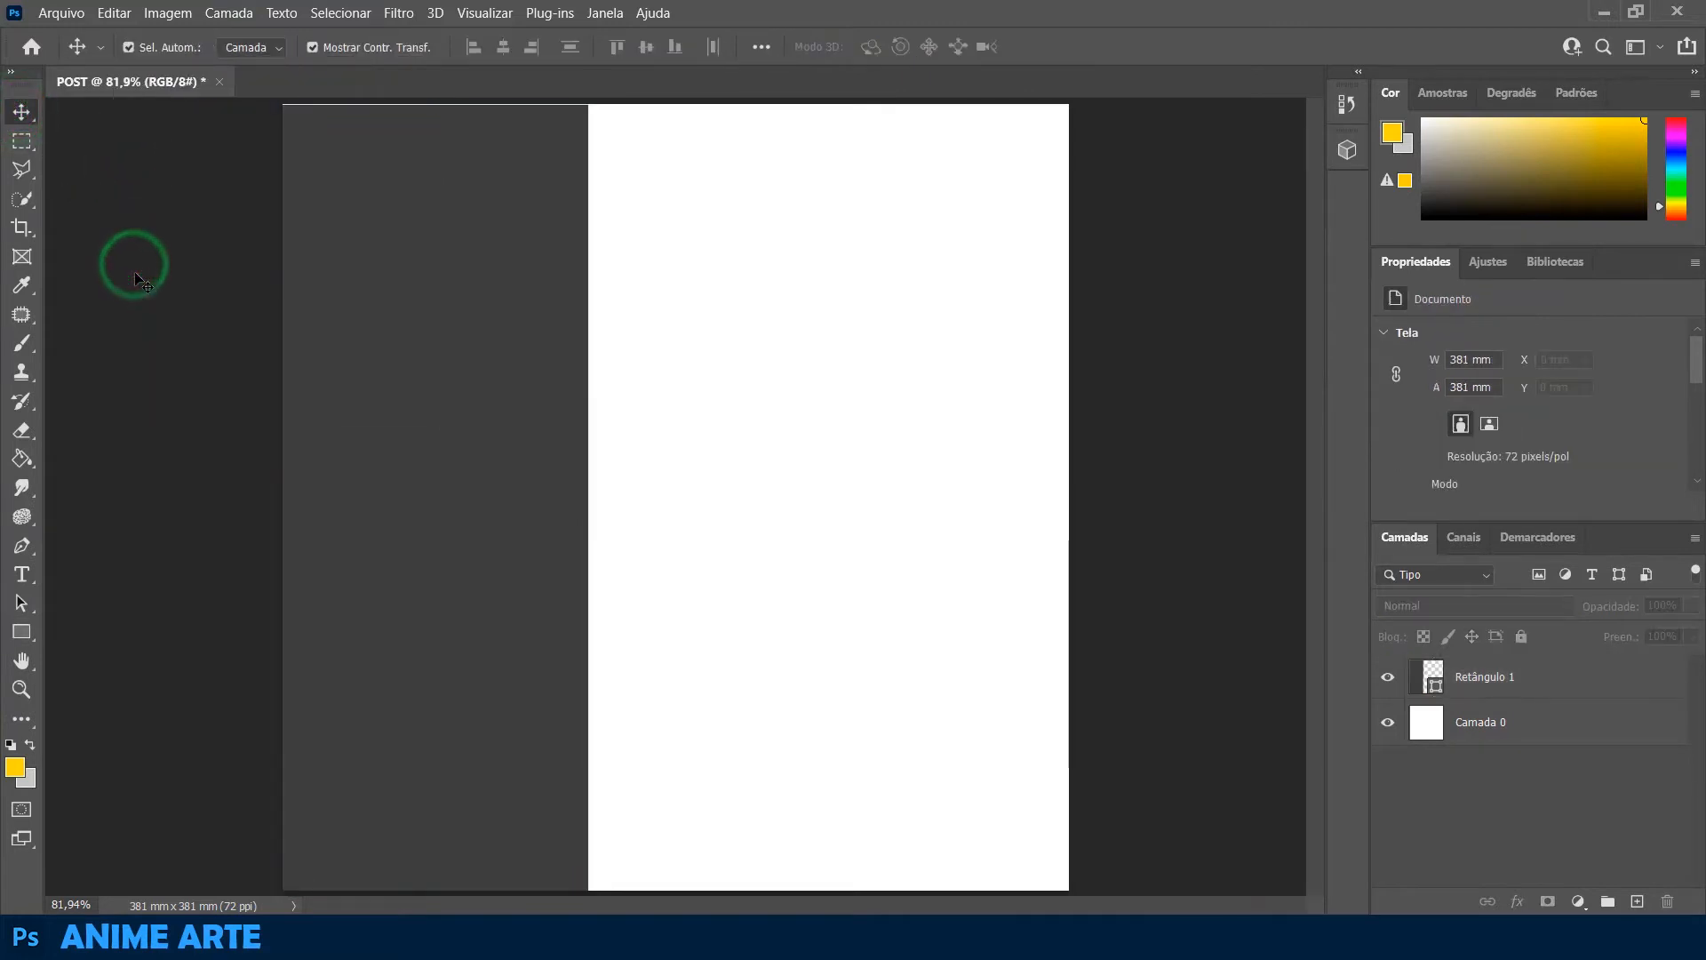
# Stretch the dark grey rectangle slightly upward so it meets the canvas's top edge
pyautogui.click(383, 259)
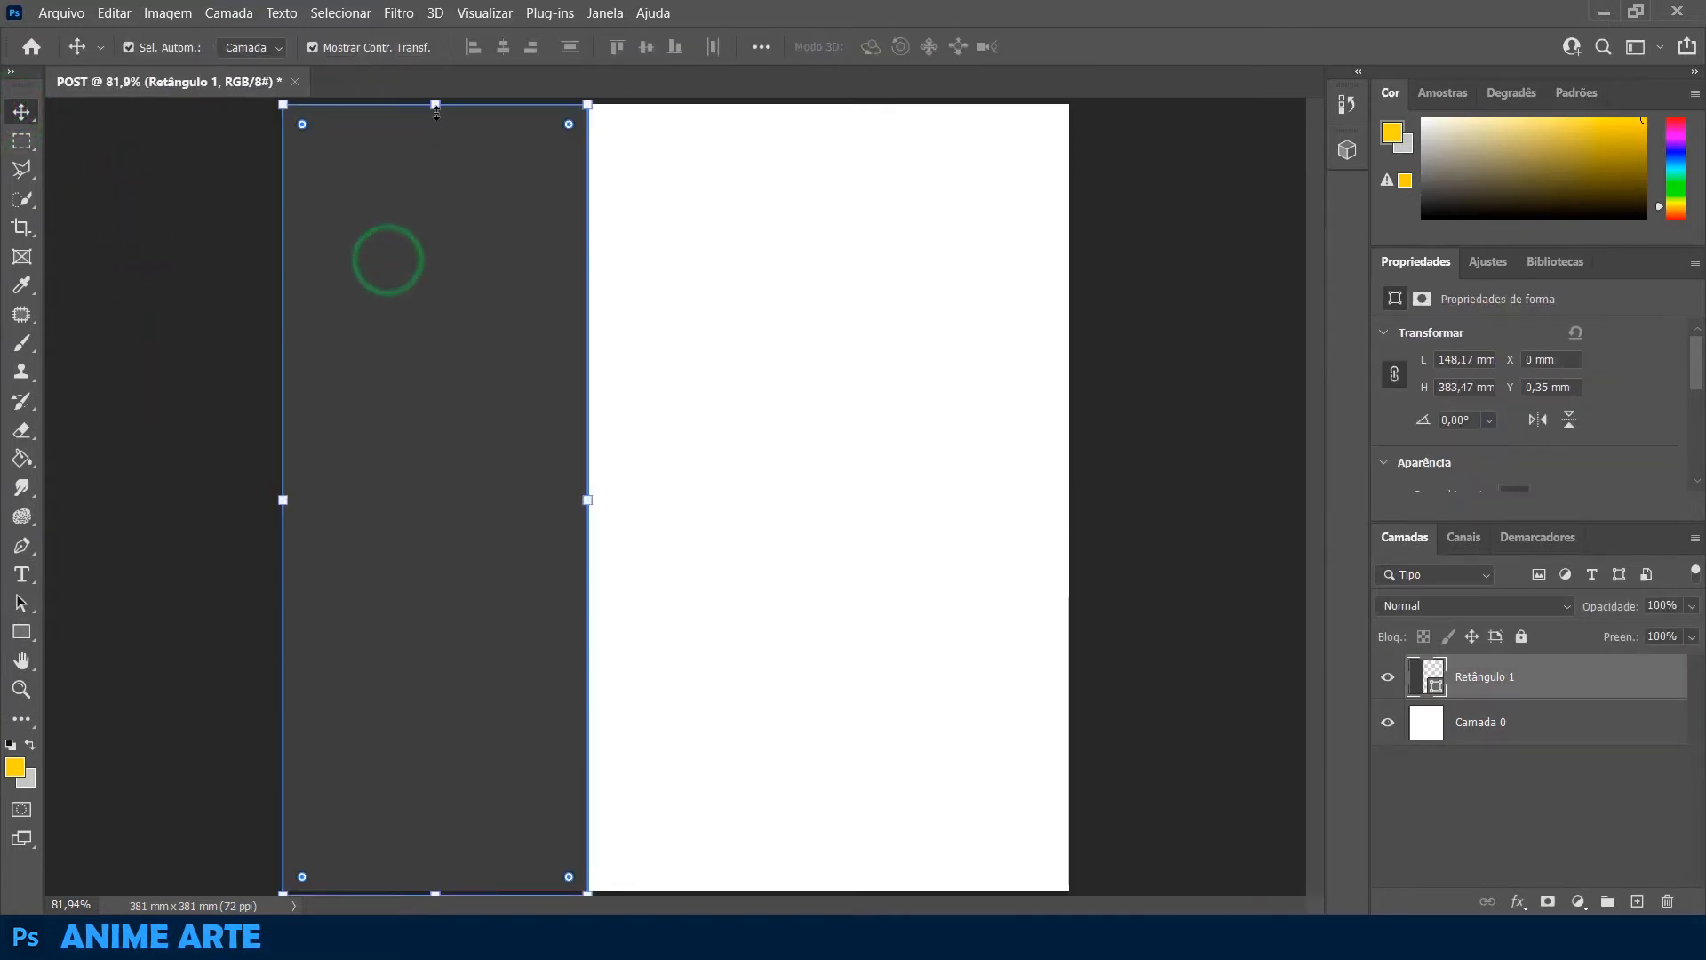
pyautogui.moveTo(436, 105); pyautogui.dragTo(436, 104)
pyautogui.click(172, 325)
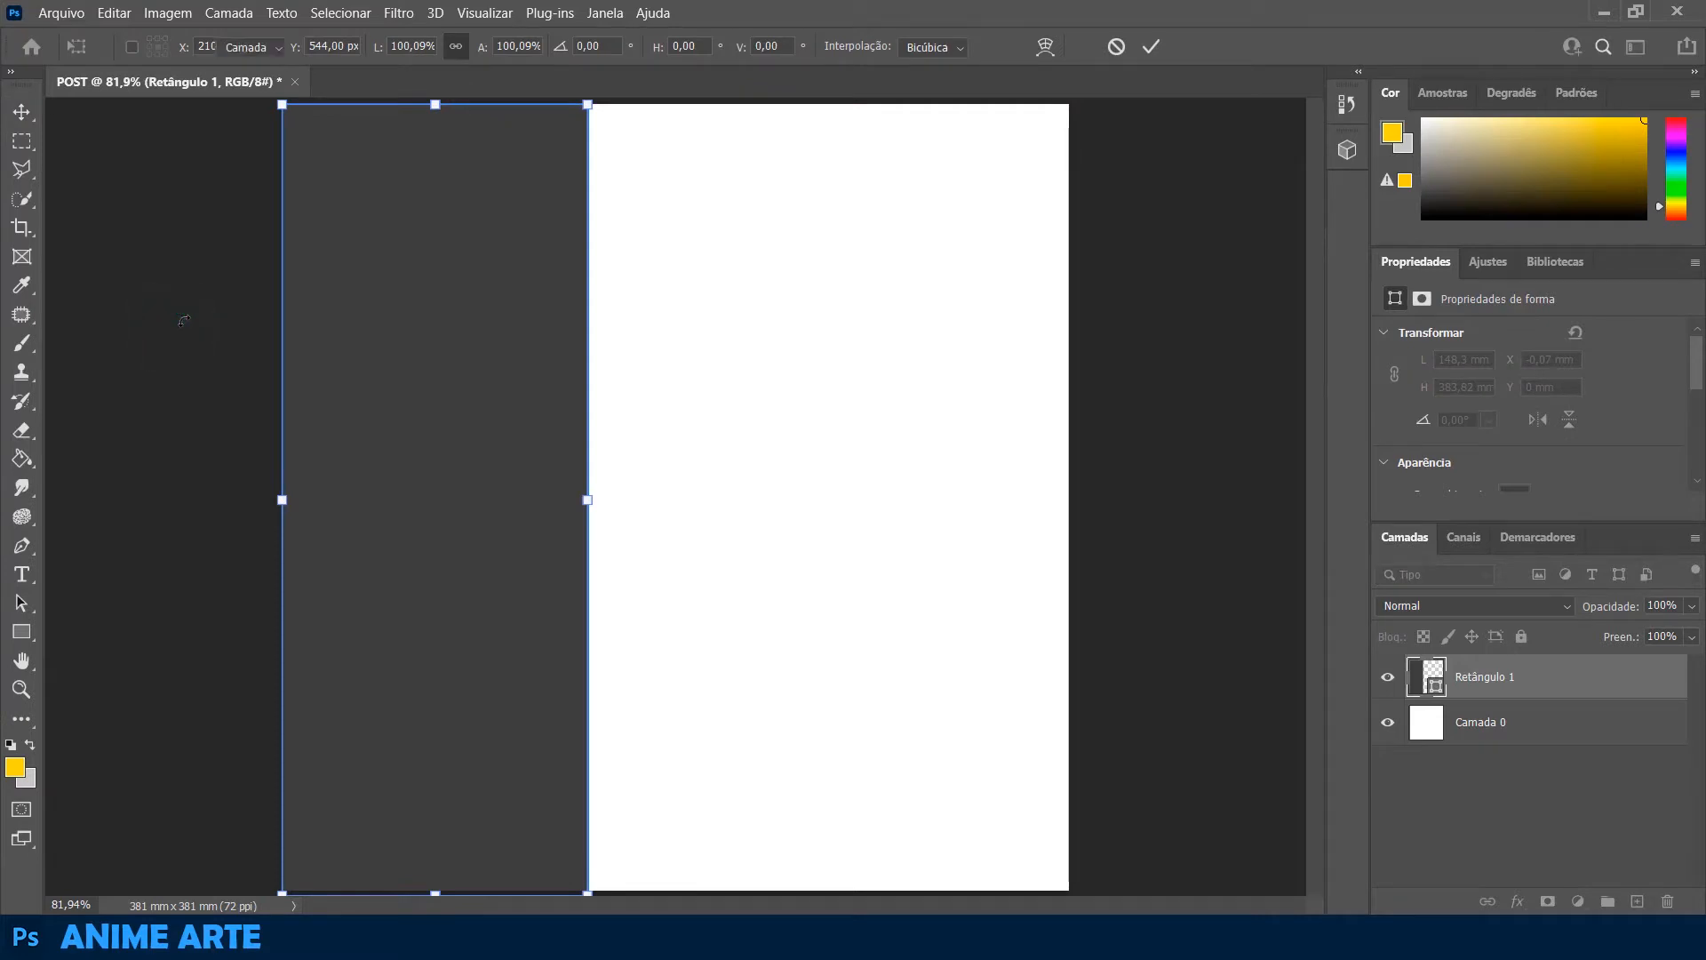
pyautogui.press('Return')
pyautogui.click(183, 320)
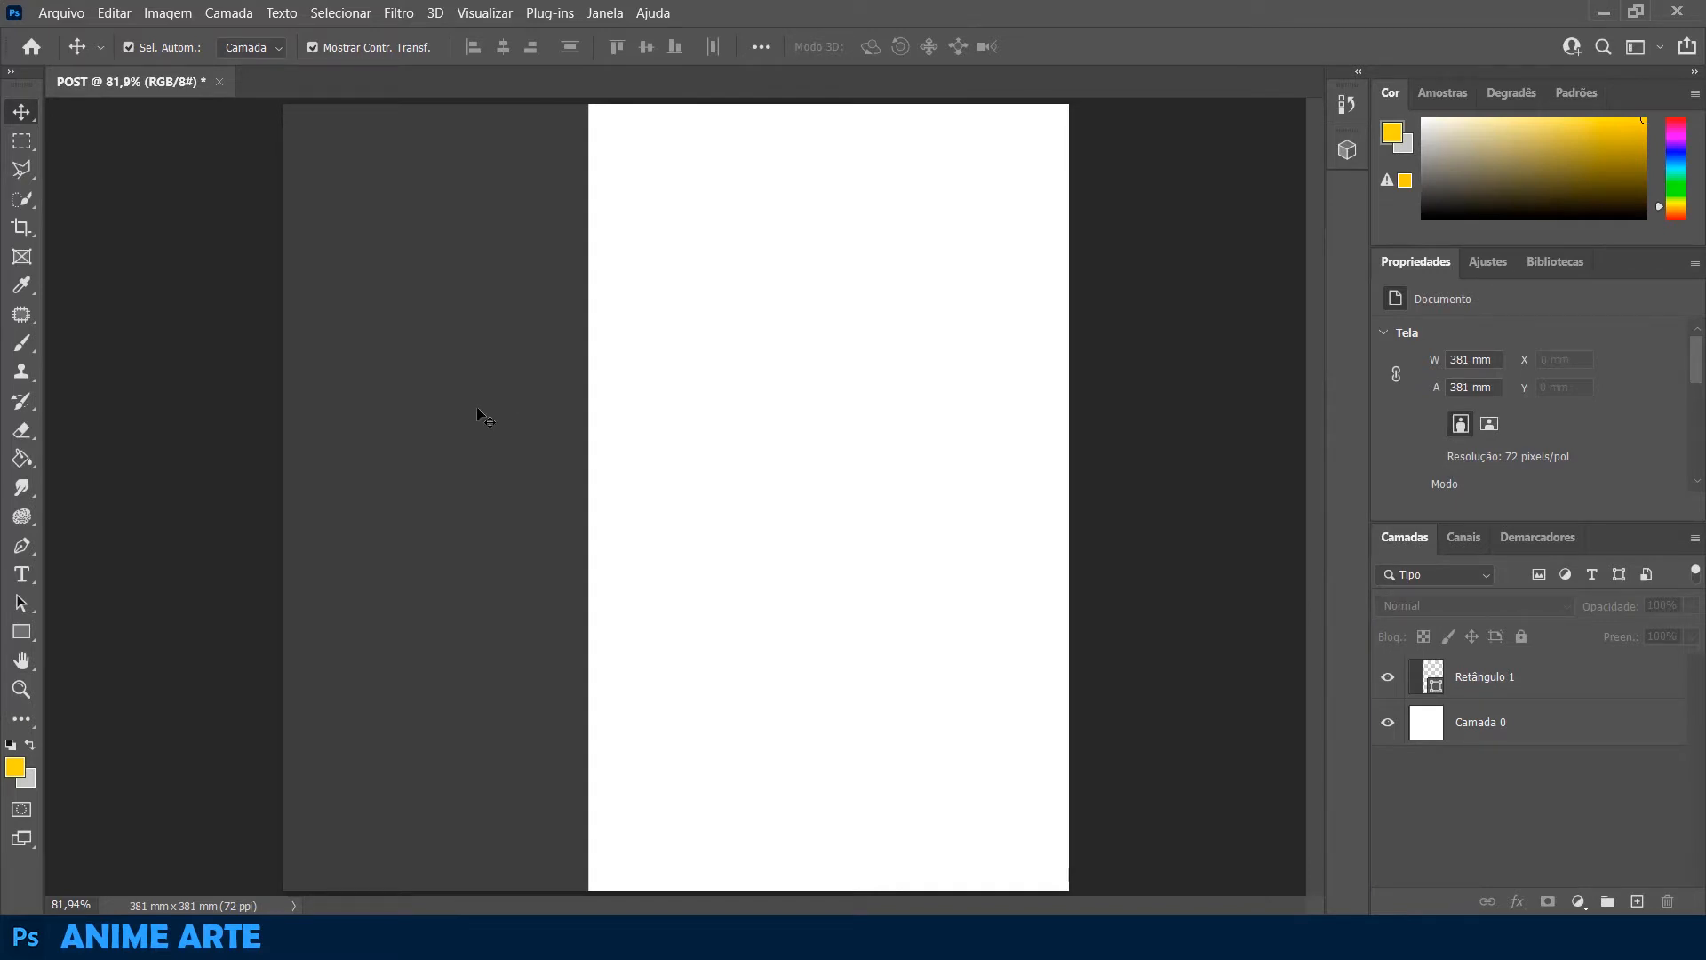
# Add the text FASHION in yellow Impact Regular at 330,17 pt over the rectangle and the white area
pyautogui.click(22, 575)
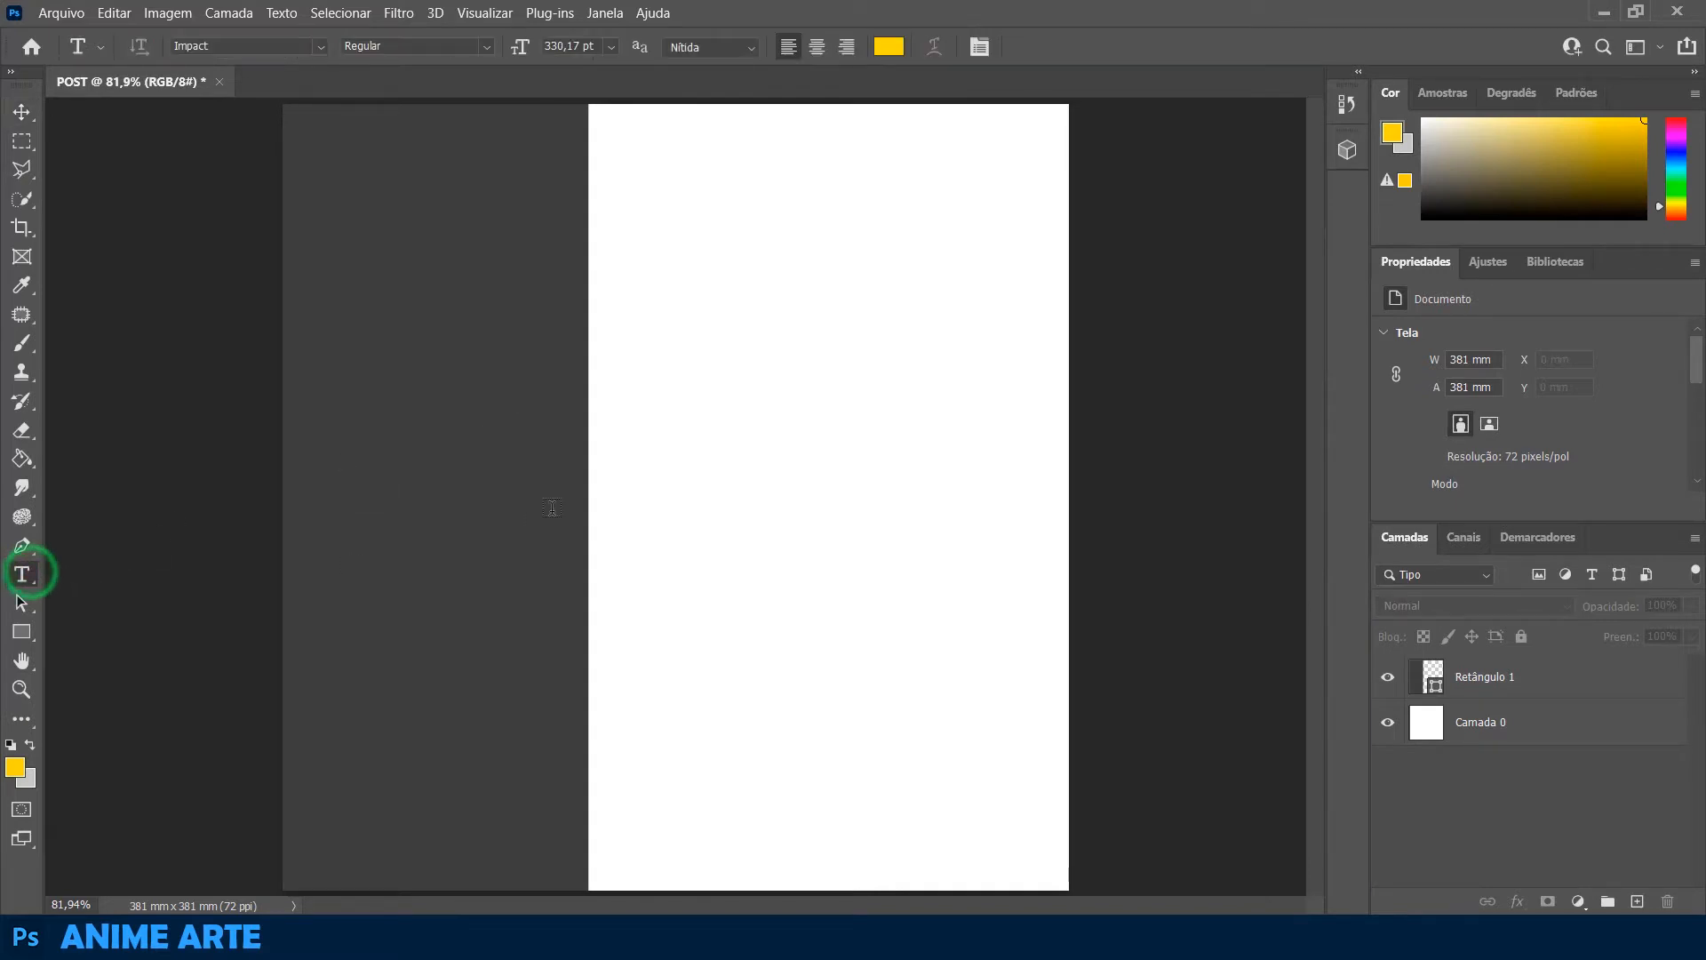
pyautogui.click(522, 485)
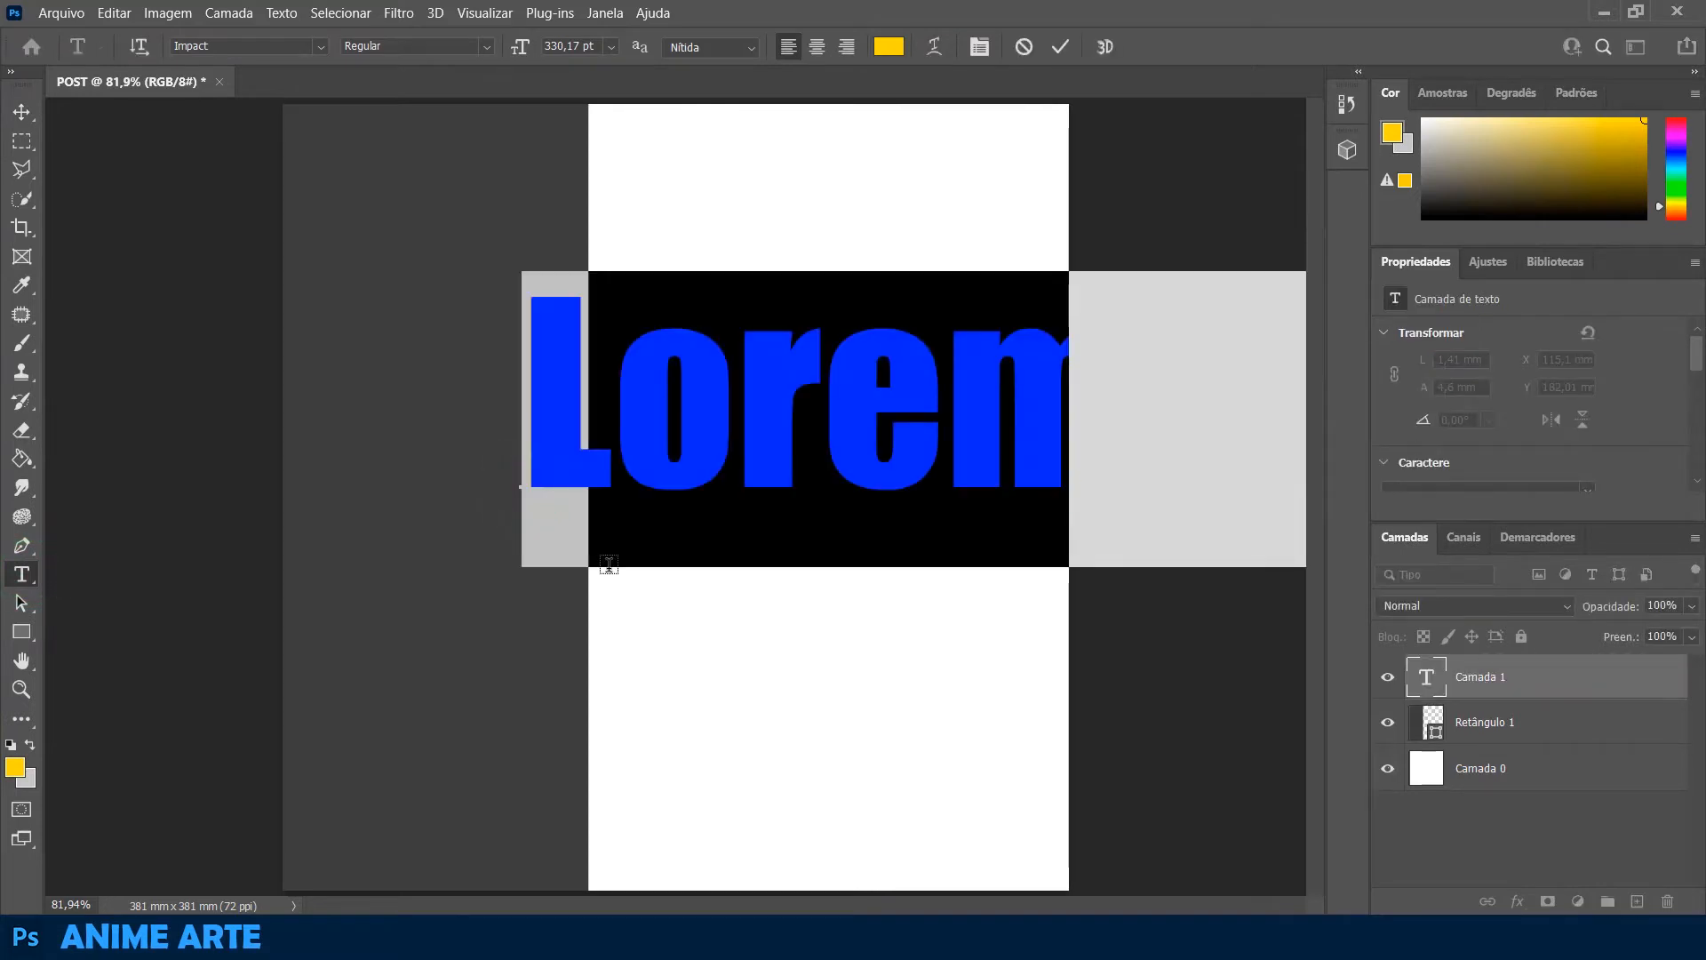
pyautogui.write('FASHI')
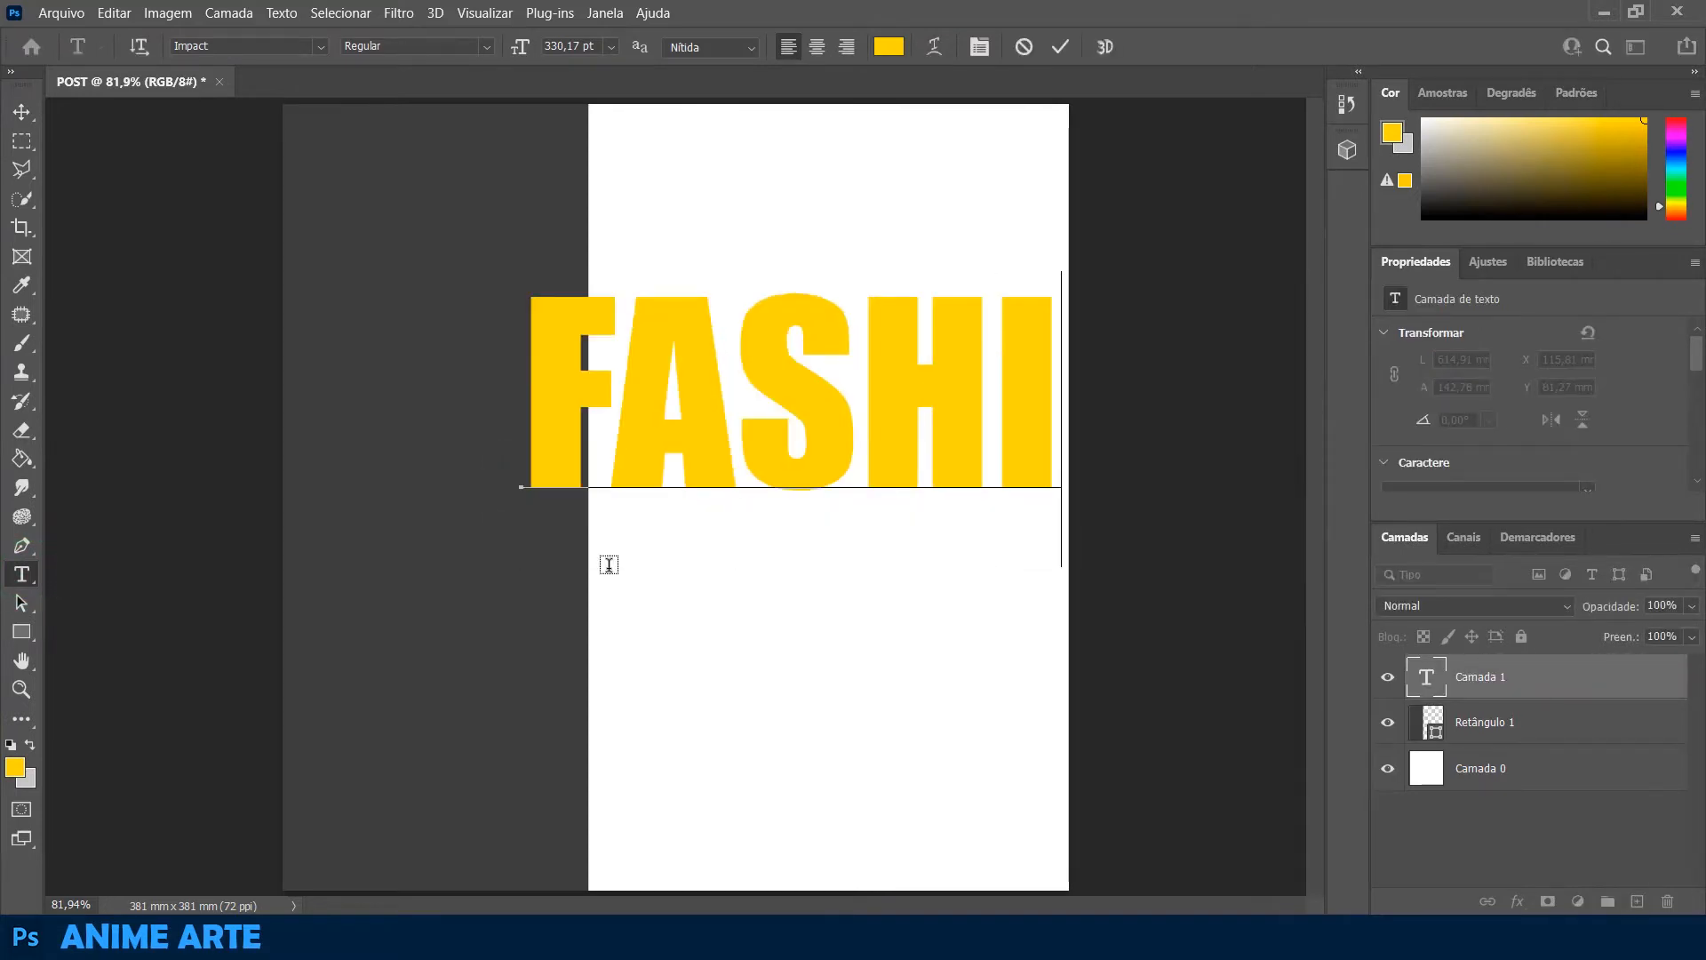
pyautogui.click(22, 111)
# Scale the FASHION text down to about 57% and centre it on the canvas
pyautogui.moveTo(893, 397); pyautogui.dragTo(756, 363)
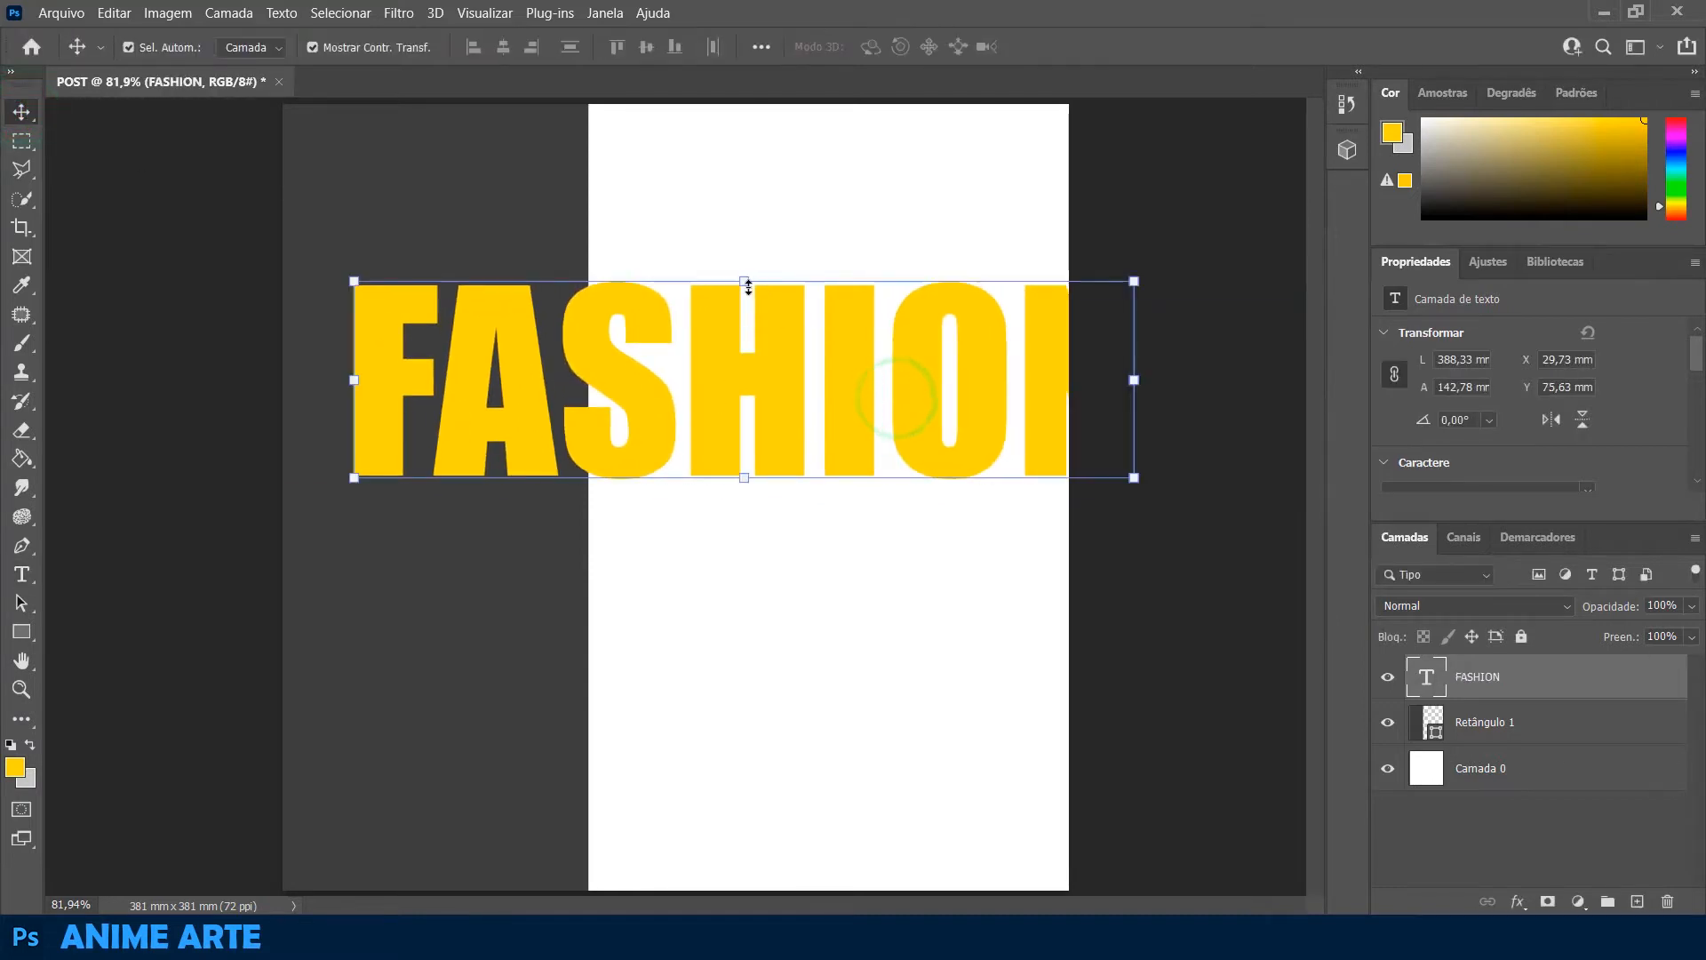
pyautogui.click(743, 288)
pyautogui.moveTo(743, 294); pyautogui.dragTo(737, 419)
pyautogui.moveTo(786, 497); pyautogui.dragTo(724, 496)
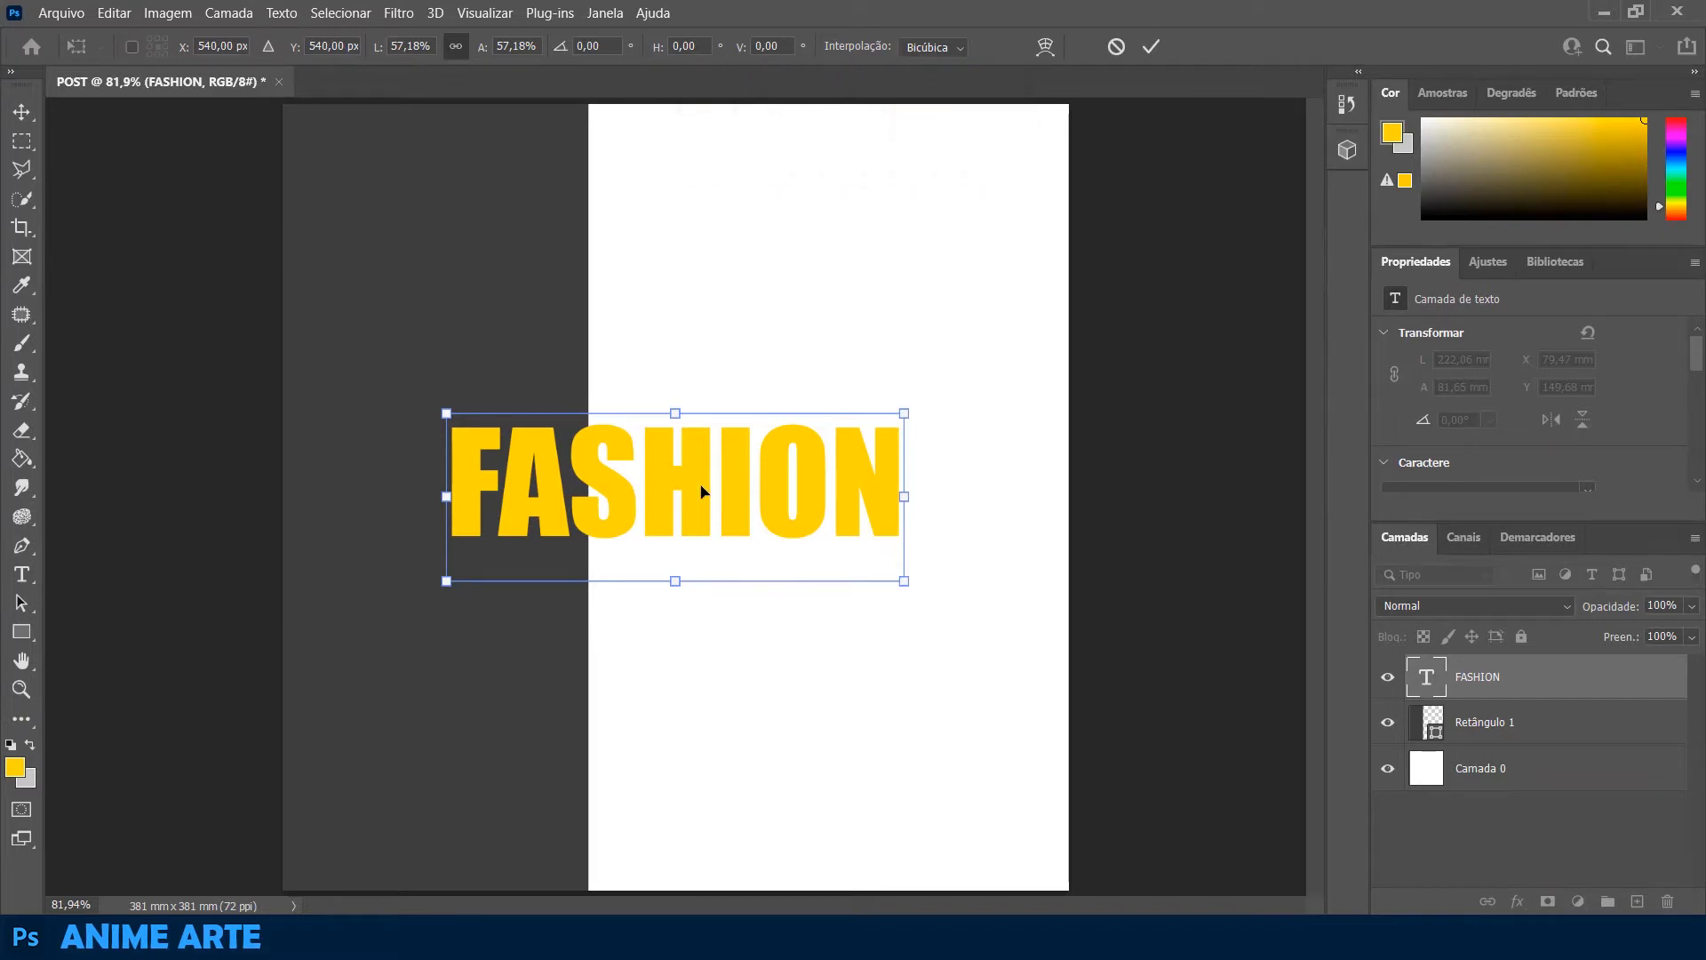
# Rotate the FASHION text -90° and place it vertically centred against the inside of the grey rectangle's right edge
pyautogui.moveTo(702, 491); pyautogui.dragTo(662, 590)
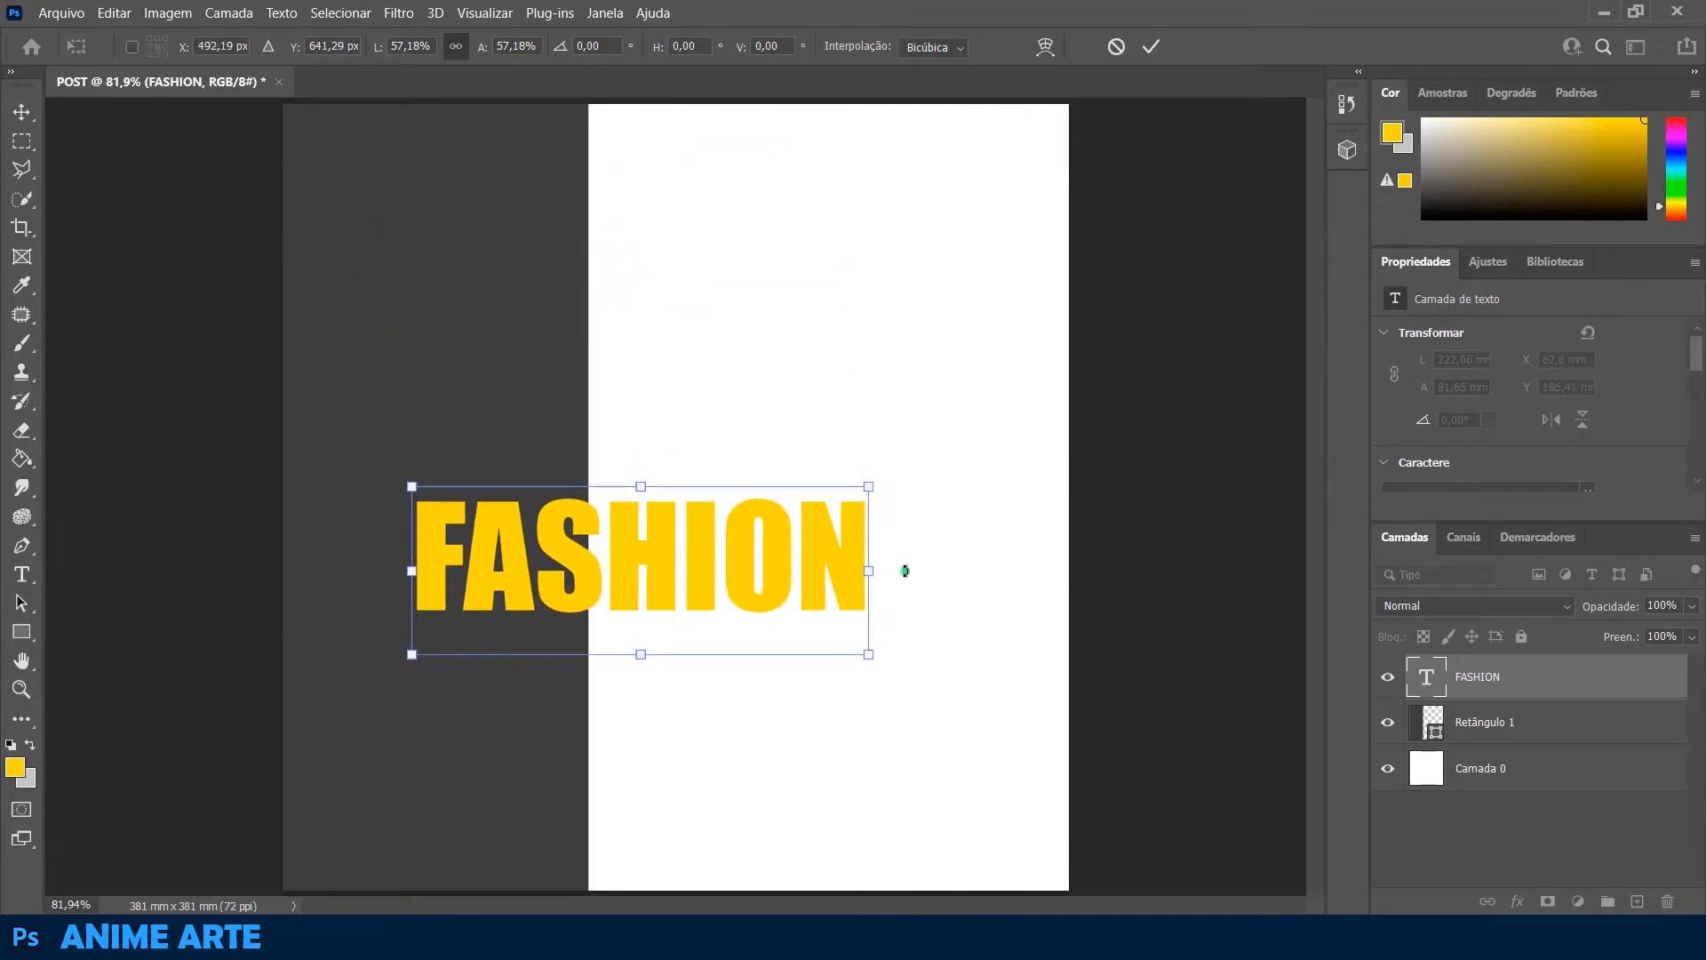
pyautogui.moveTo(905, 571); pyautogui.dragTo(653, 339)
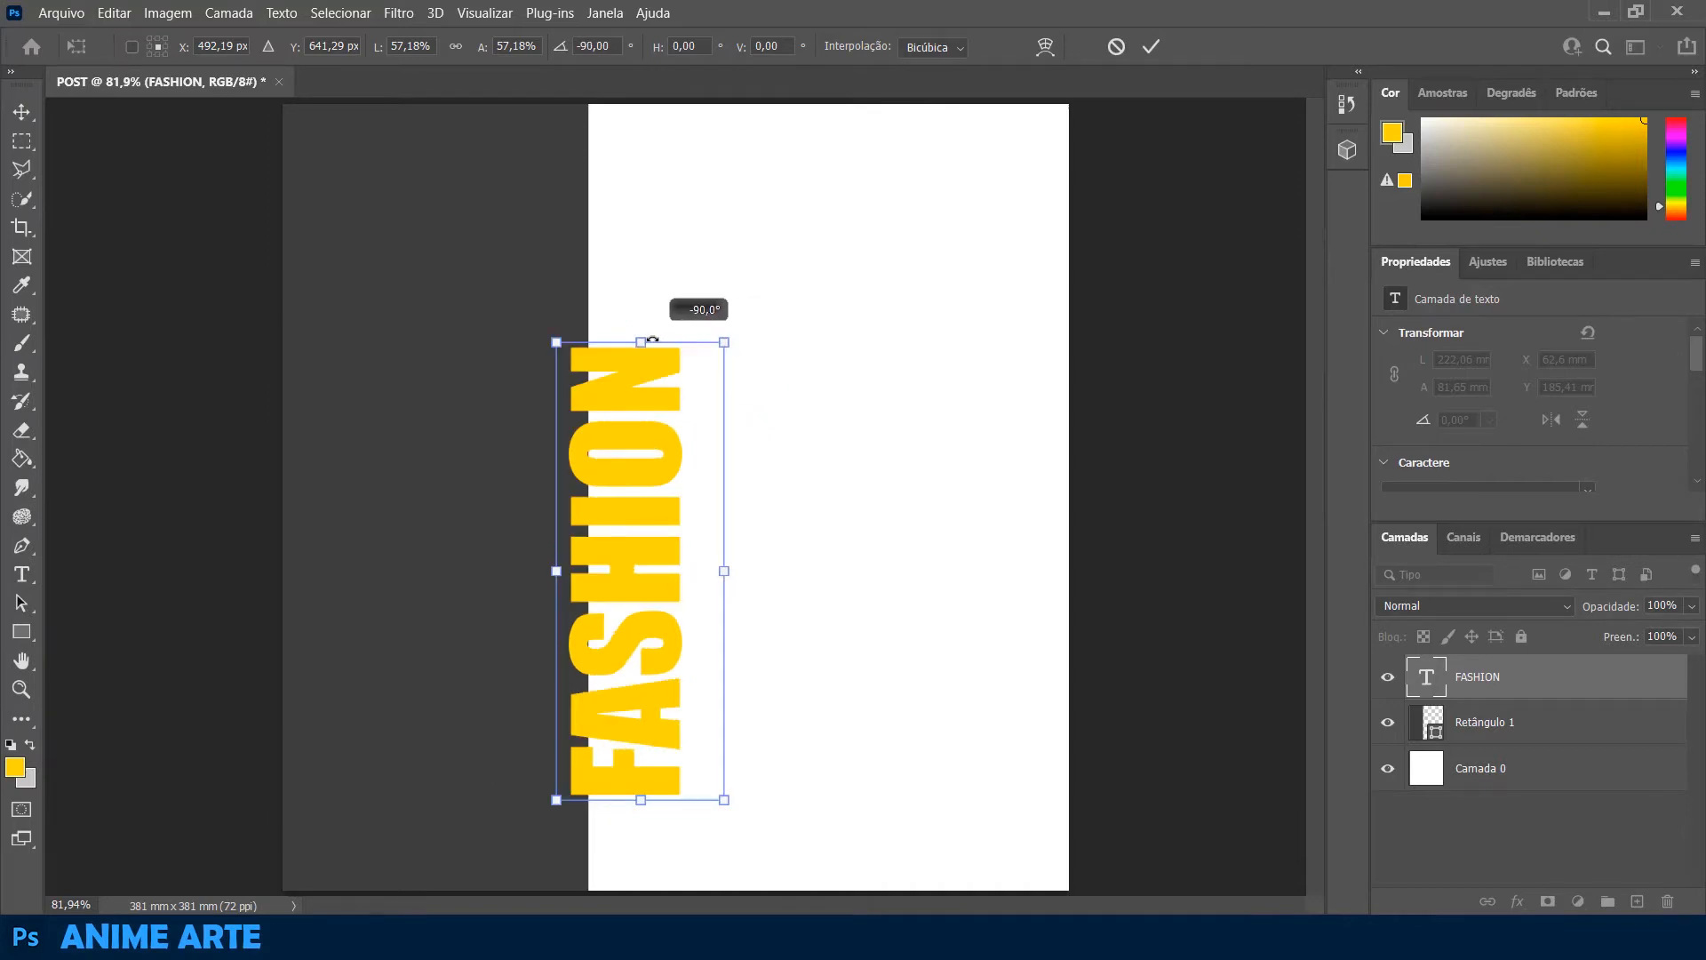
pyautogui.moveTo(661, 560); pyautogui.dragTo(571, 499)
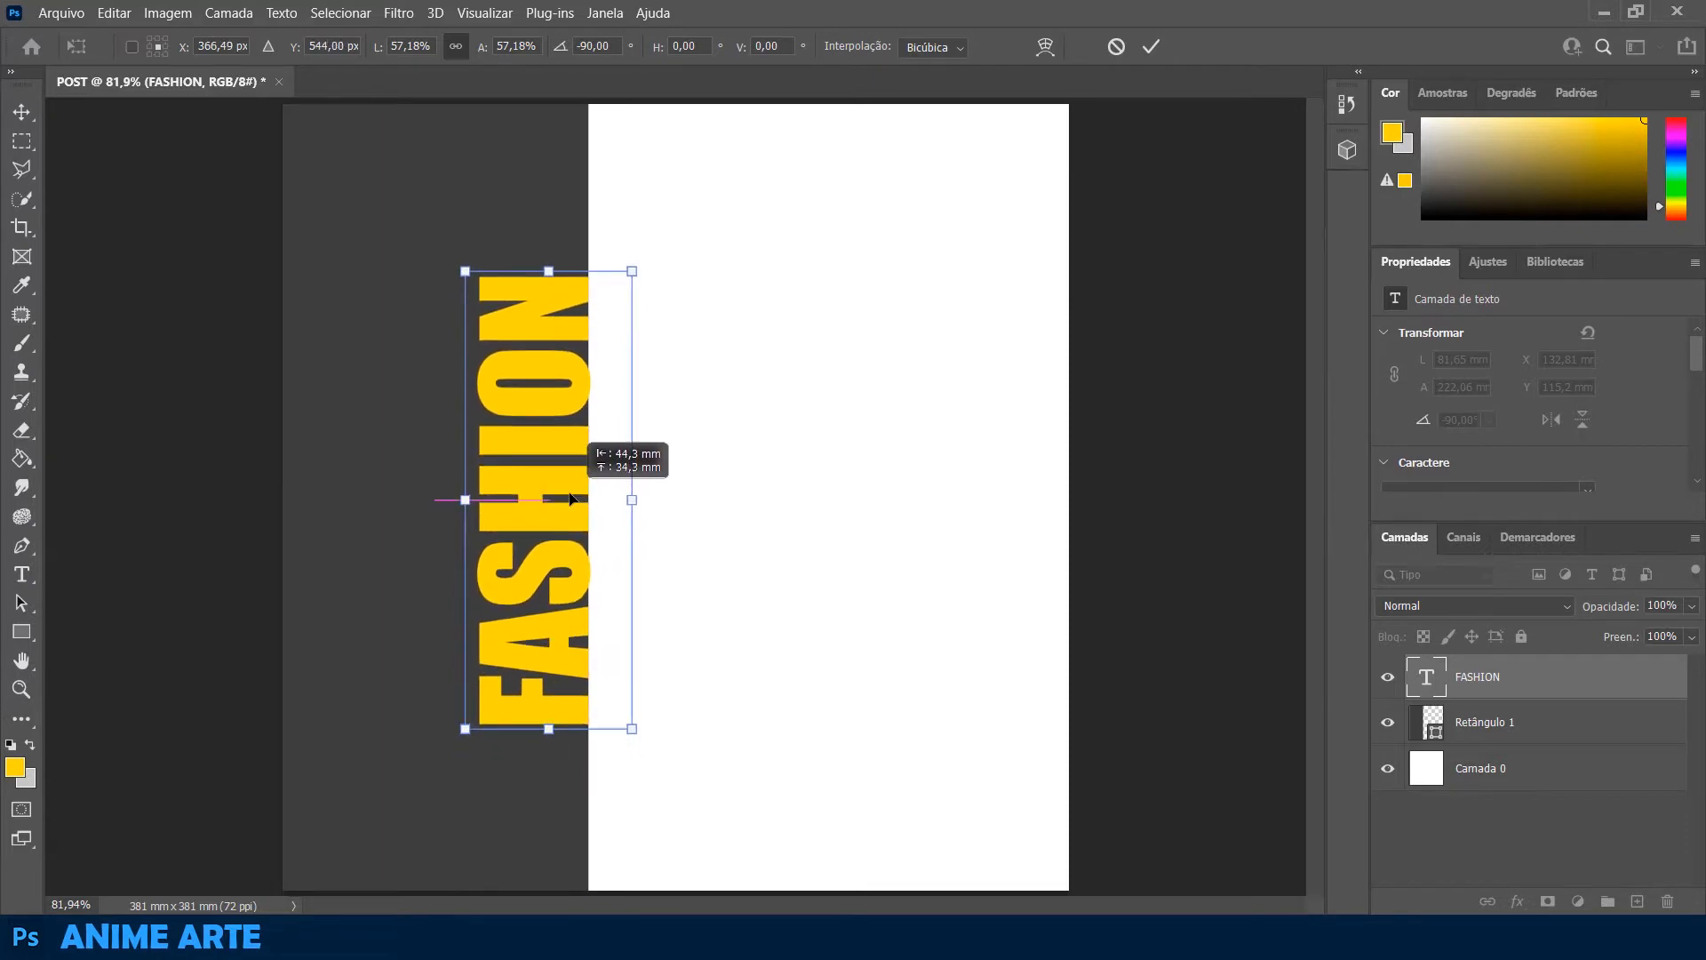
pyautogui.press('Return')
pyautogui.click(790, 520)
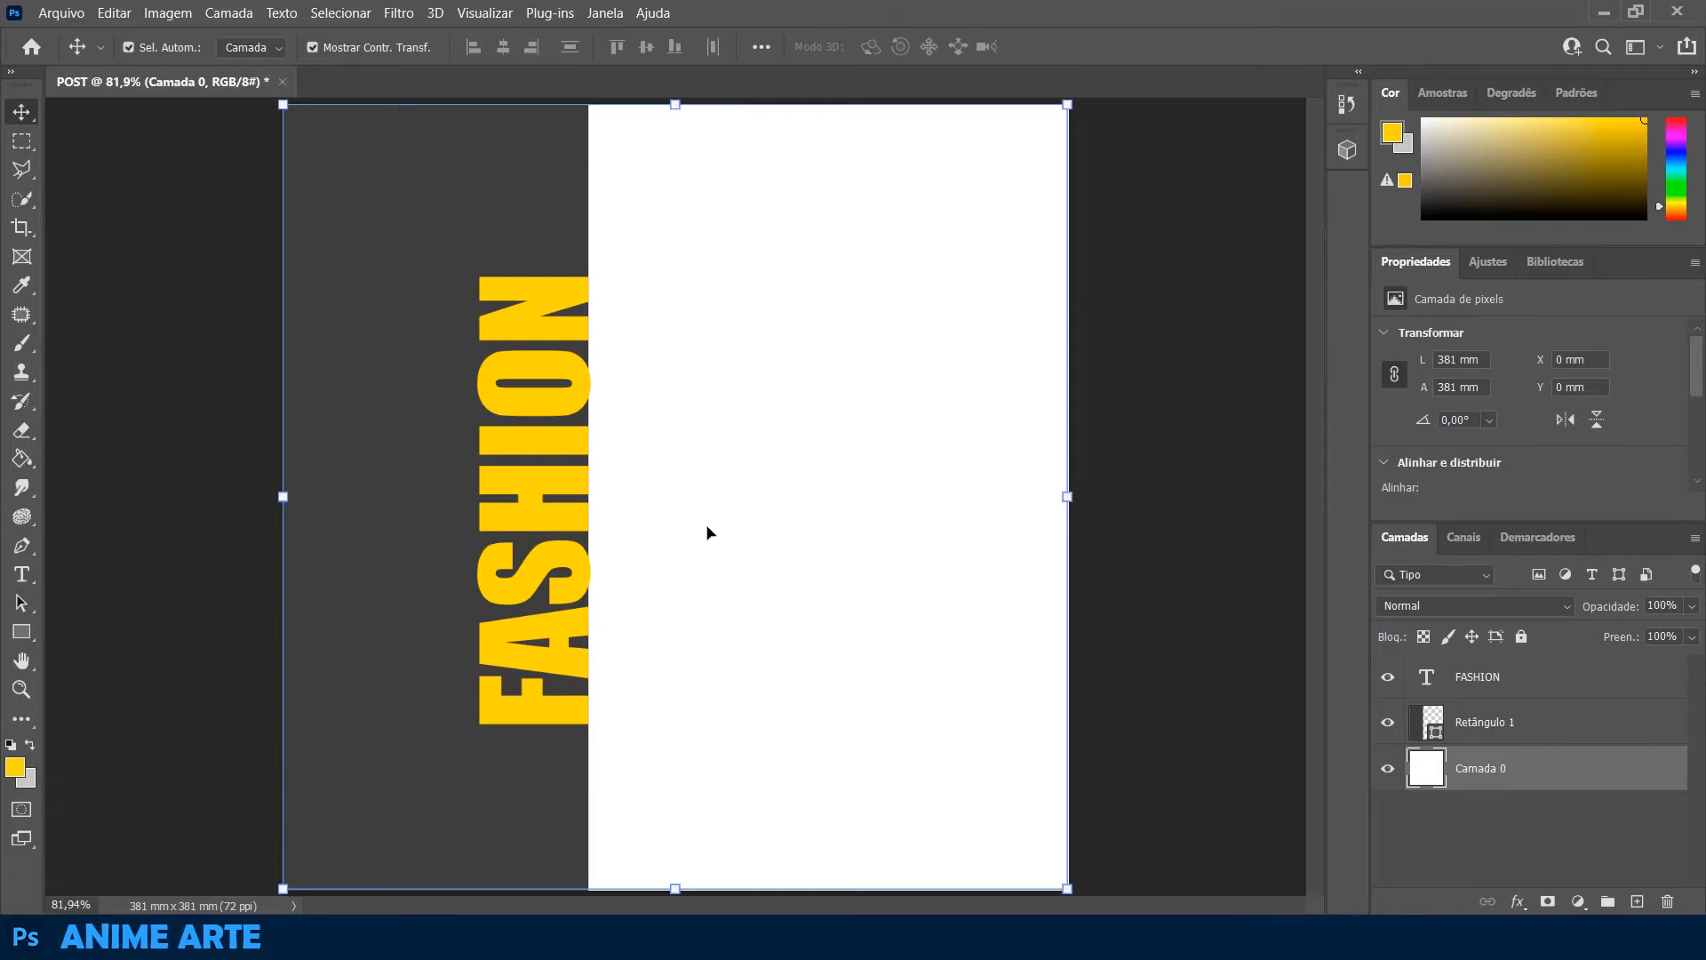
# Set the FASHION text's colour to white (ffffff)
pyautogui.doubleClick(547, 478)
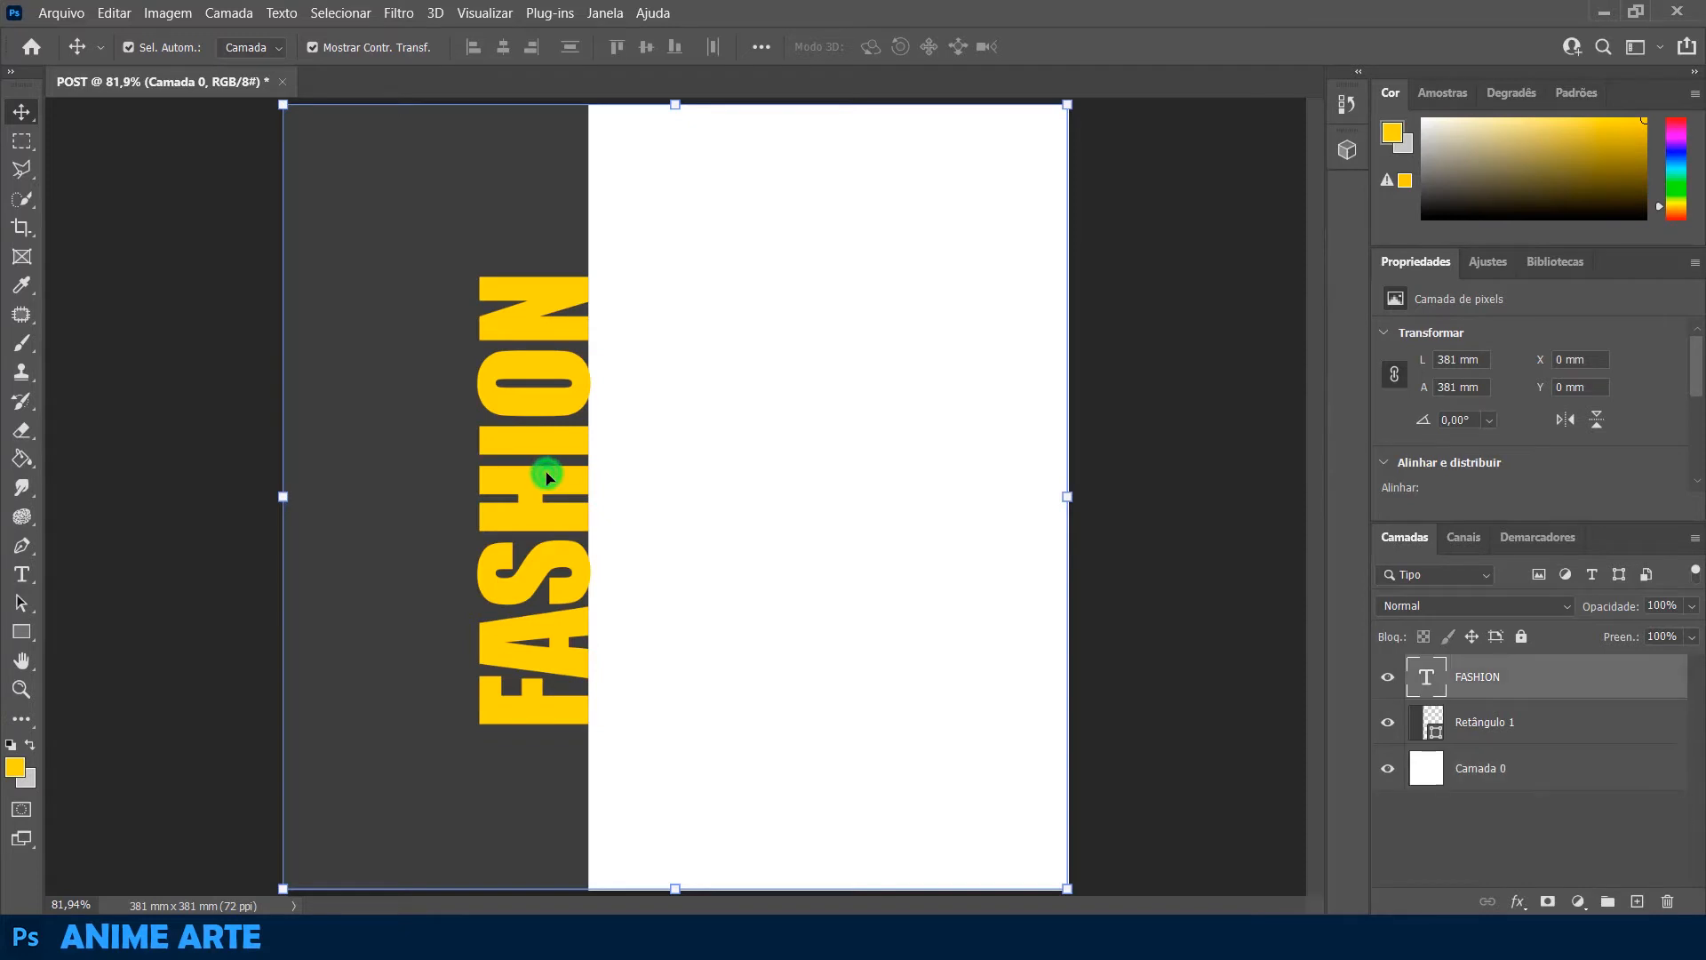
pyautogui.click(889, 46)
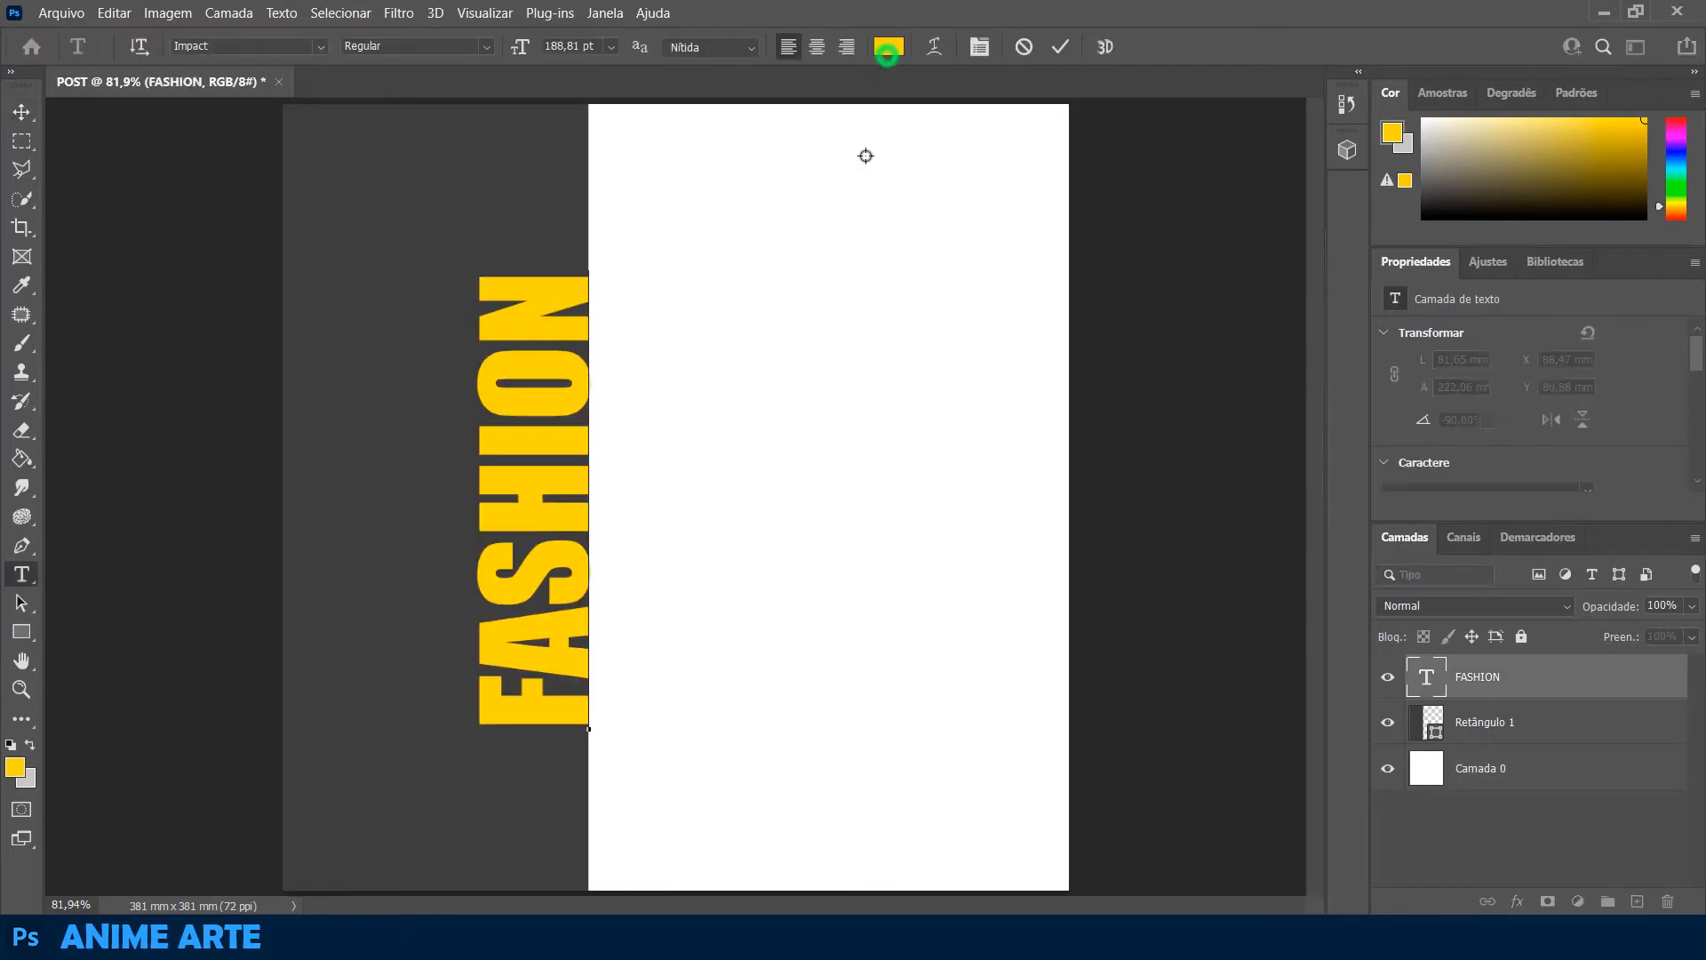
pyautogui.click(1164, 302)
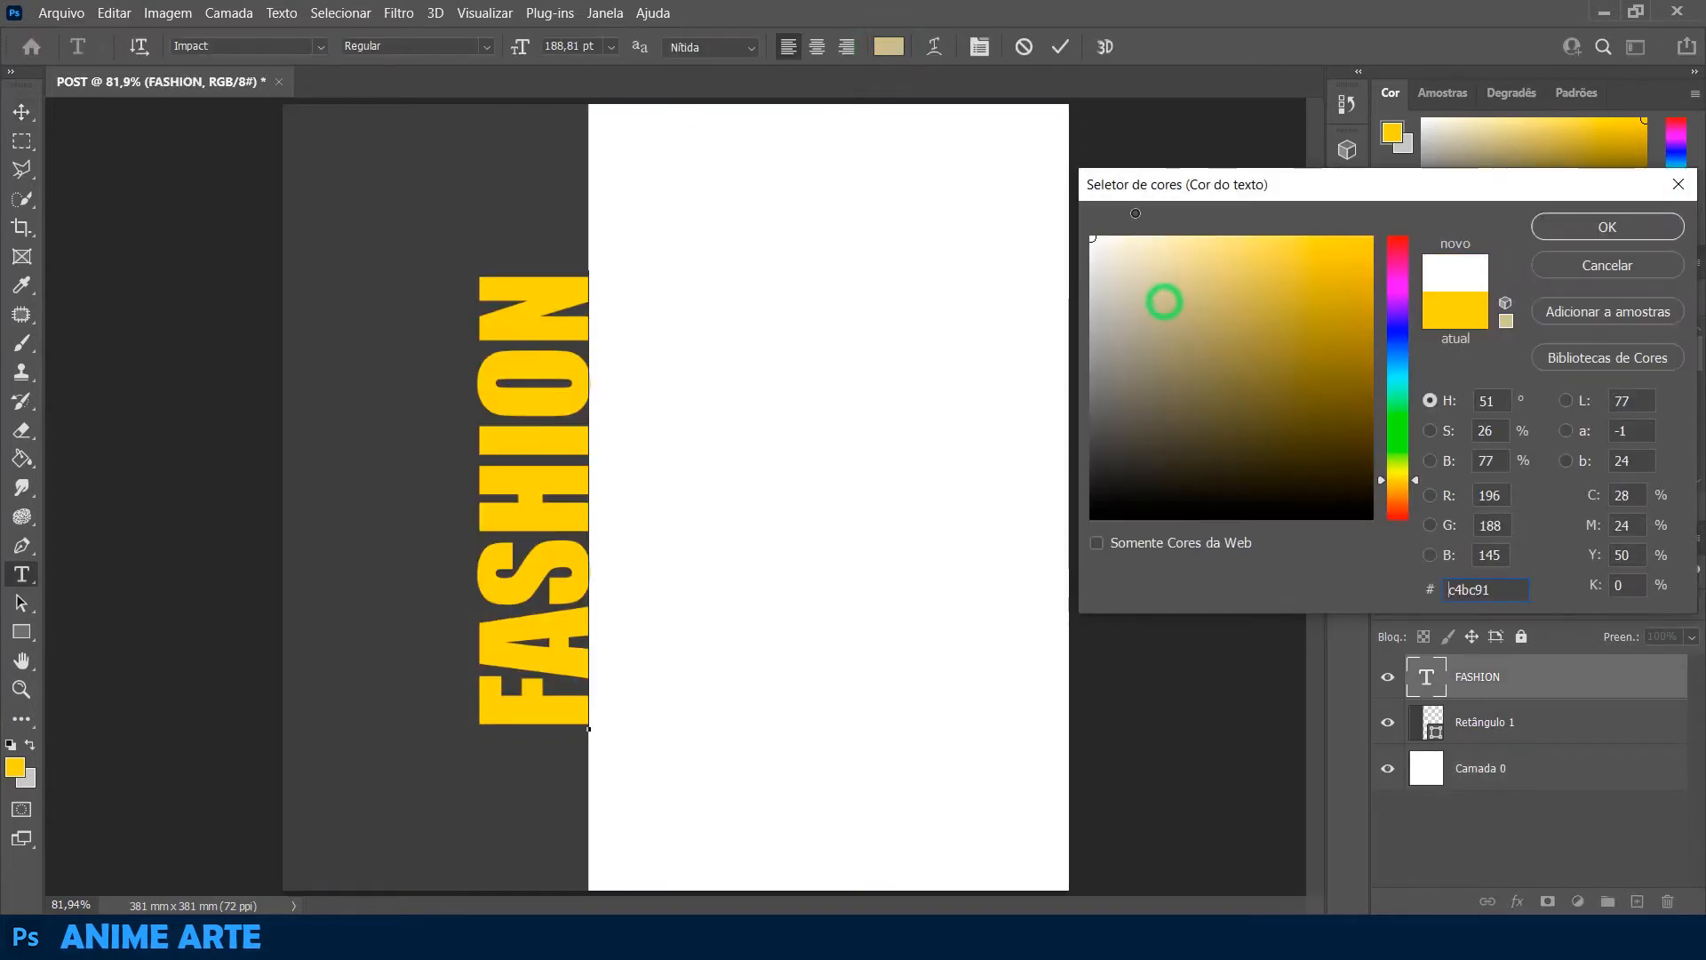
pyautogui.click(1607, 223)
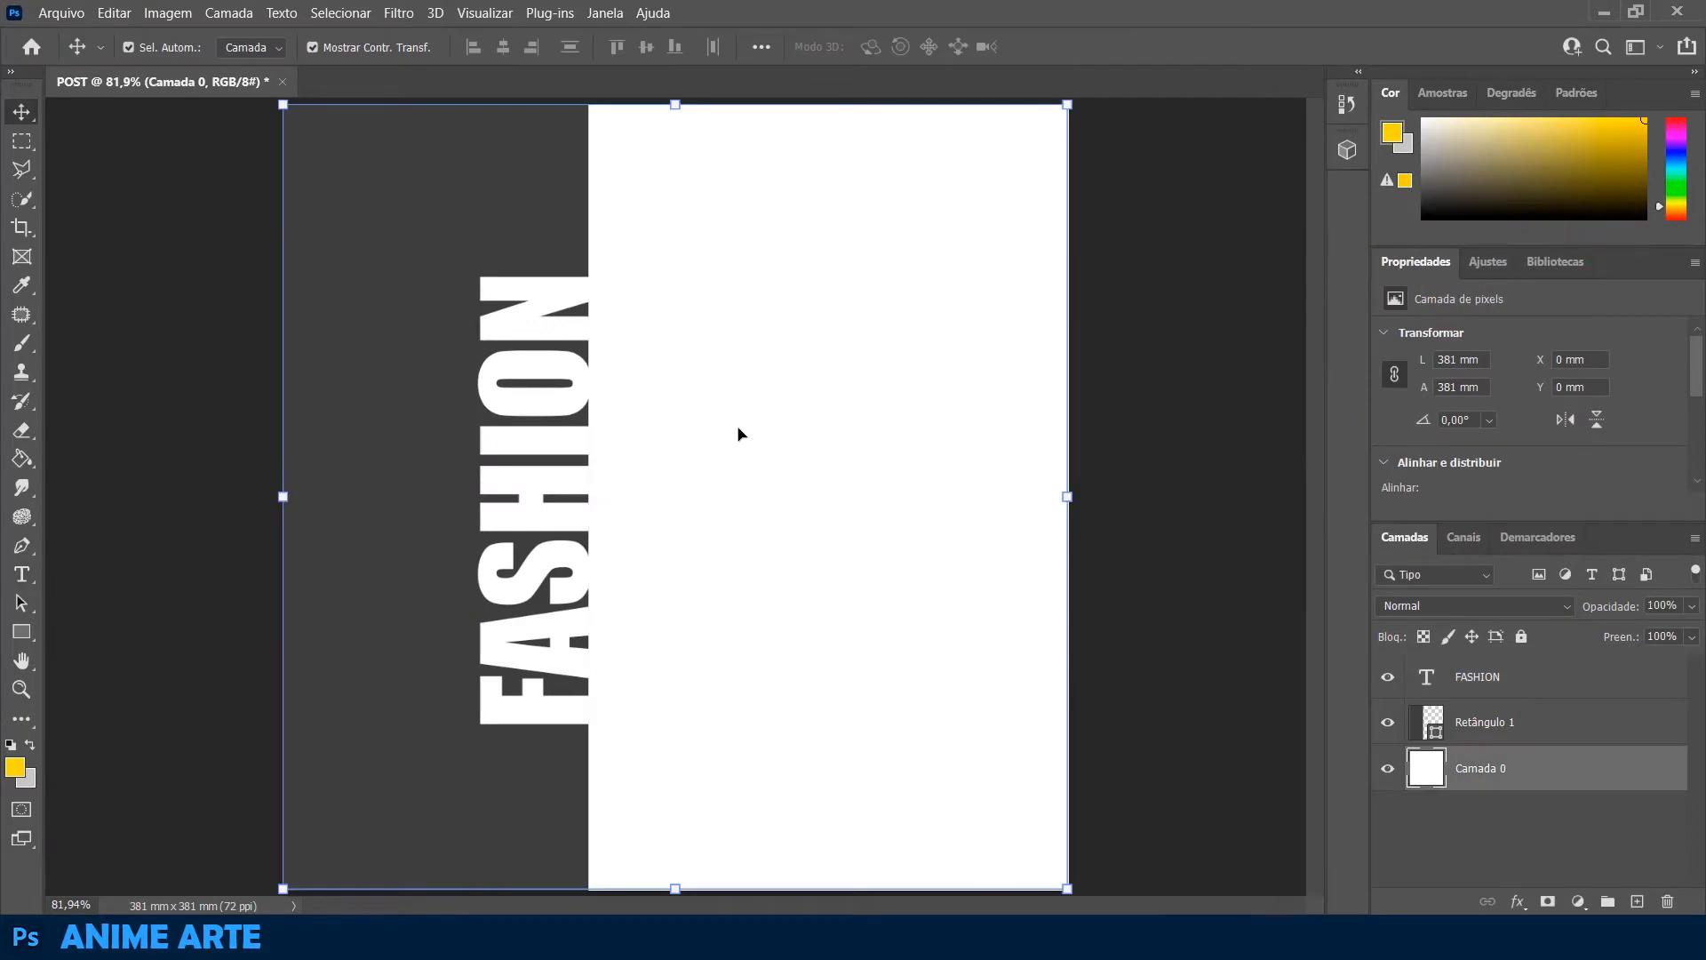
# Duplicate the vertical FASHION text onto the white area and set the copy's colour to green (26bc62)
pyautogui.click(544, 453)
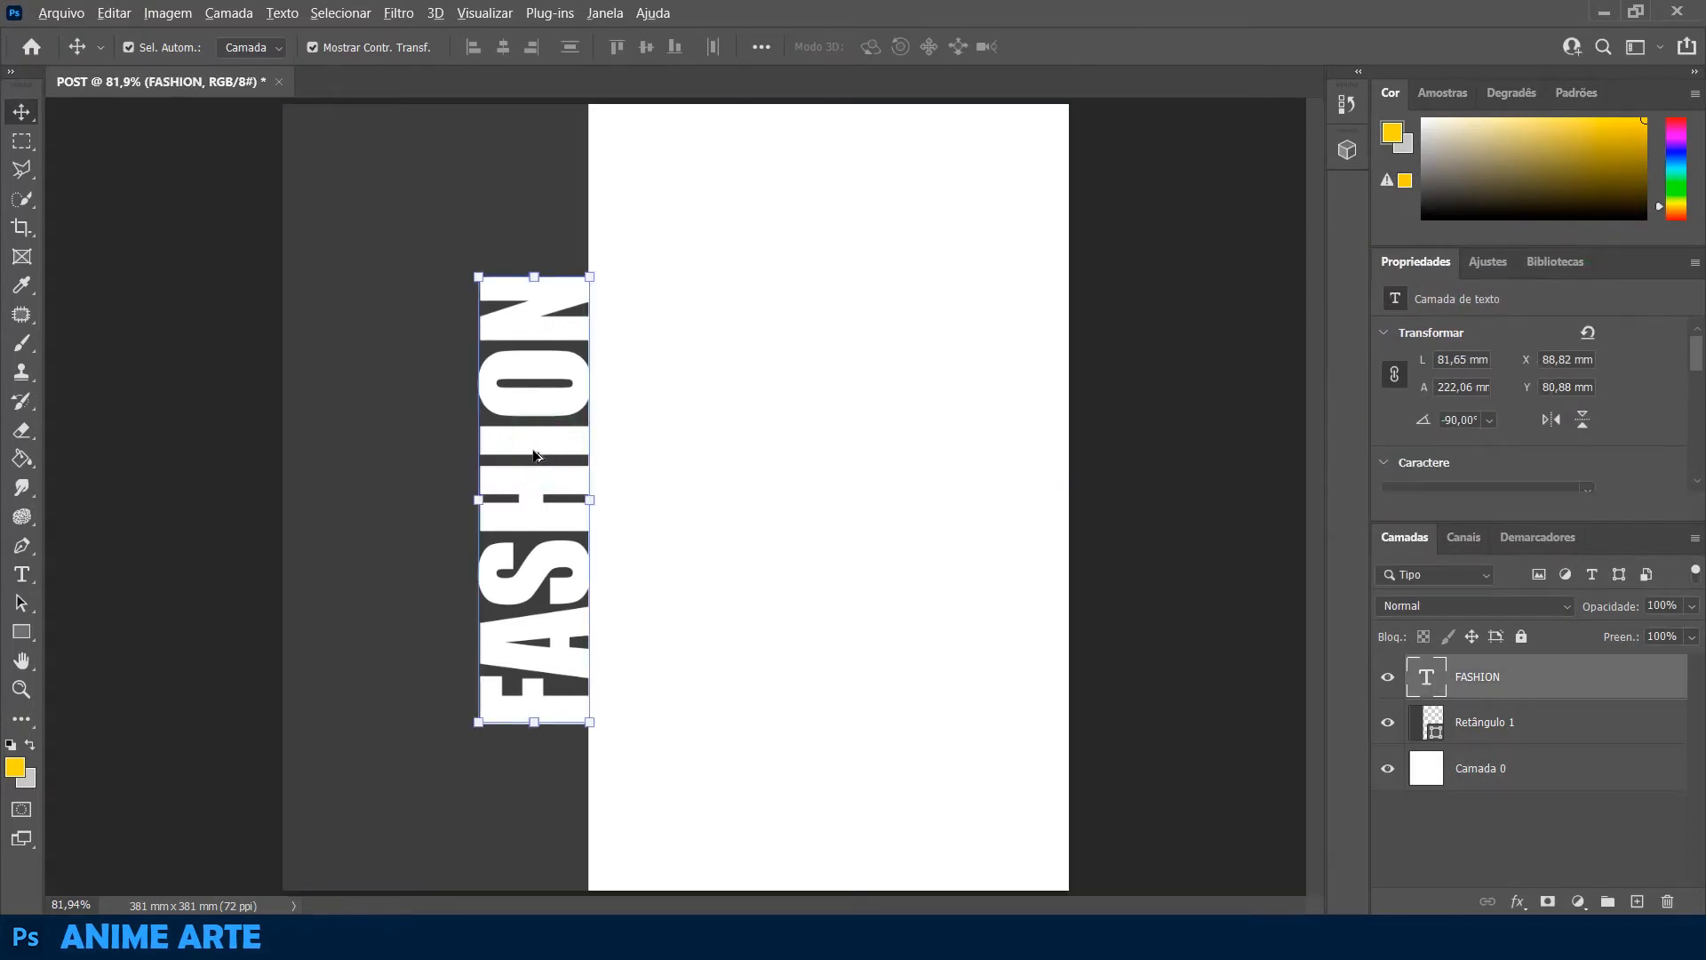
pyautogui.moveTo(535, 455); pyautogui.dragTo(671, 458)
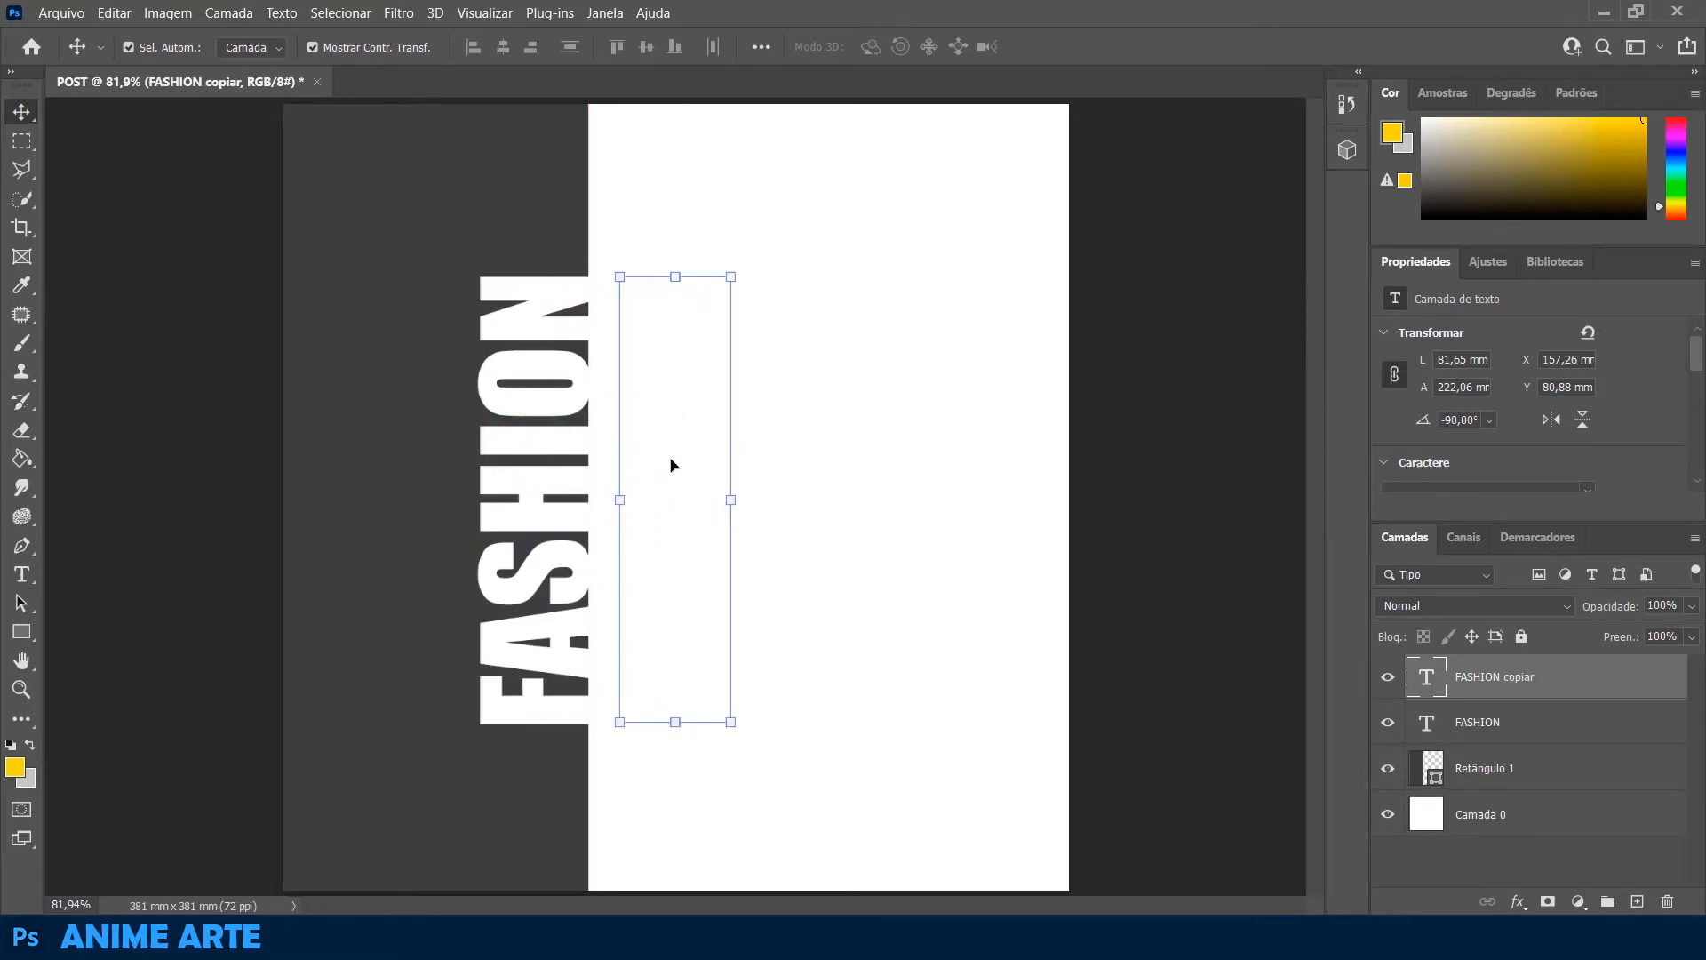
pyautogui.doubleClick(671, 462)
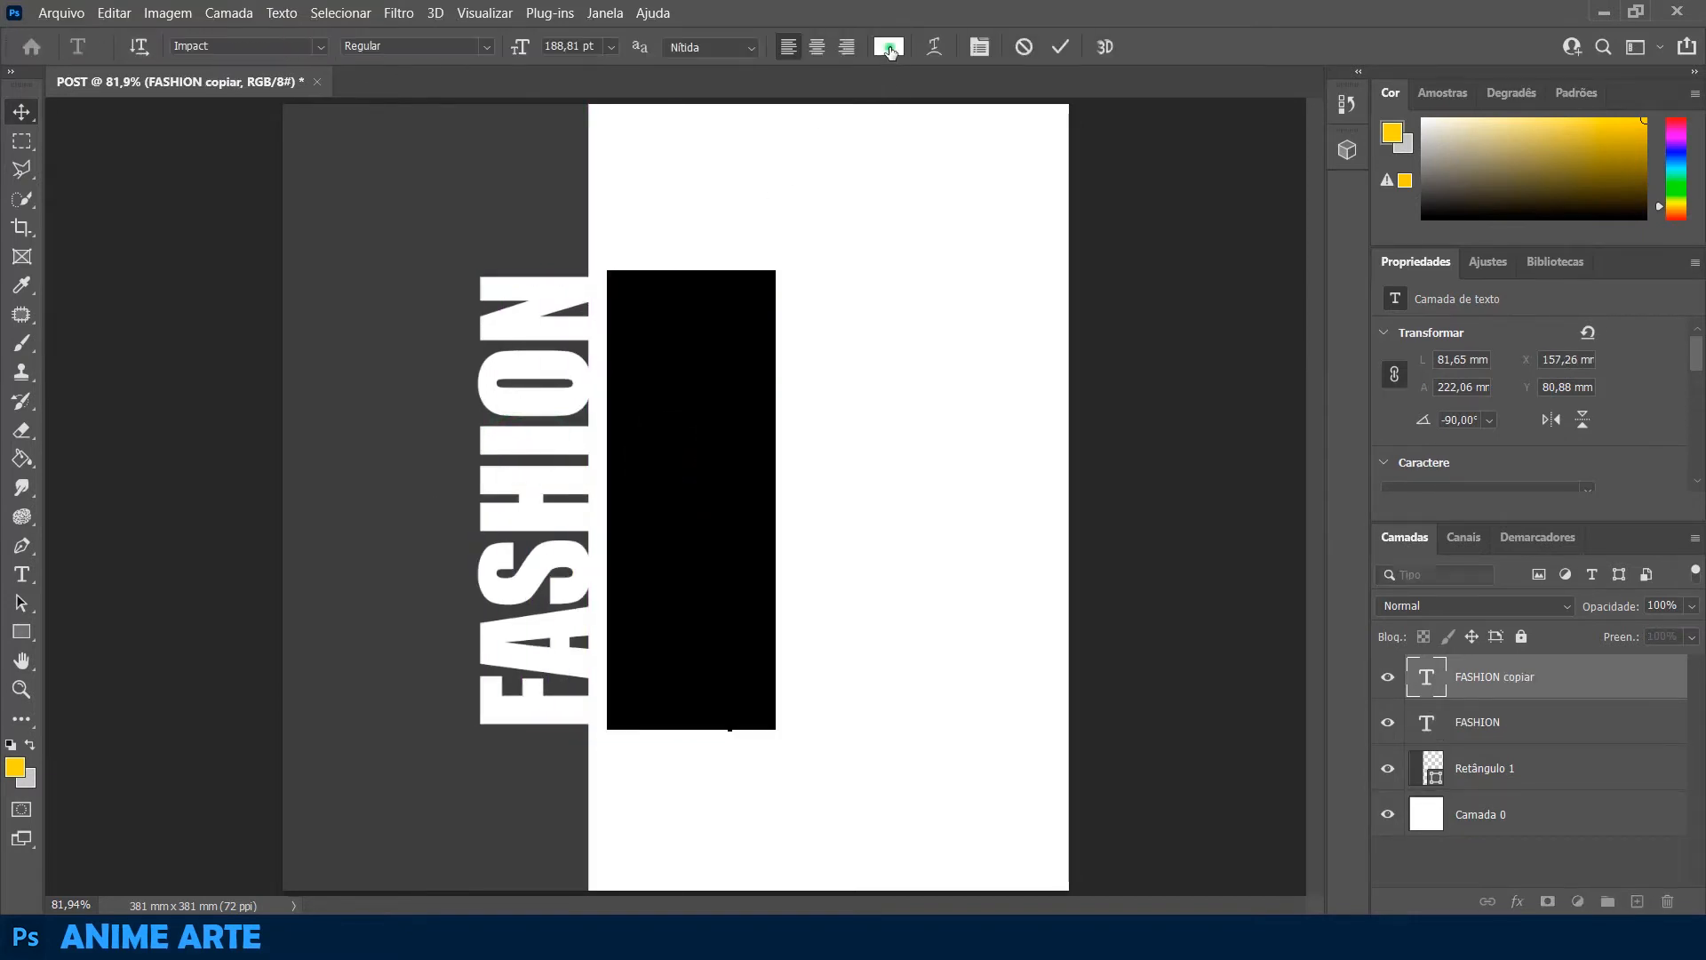
pyautogui.click(889, 47)
pyautogui.moveTo(1406, 430); pyautogui.dragTo(1398, 406)
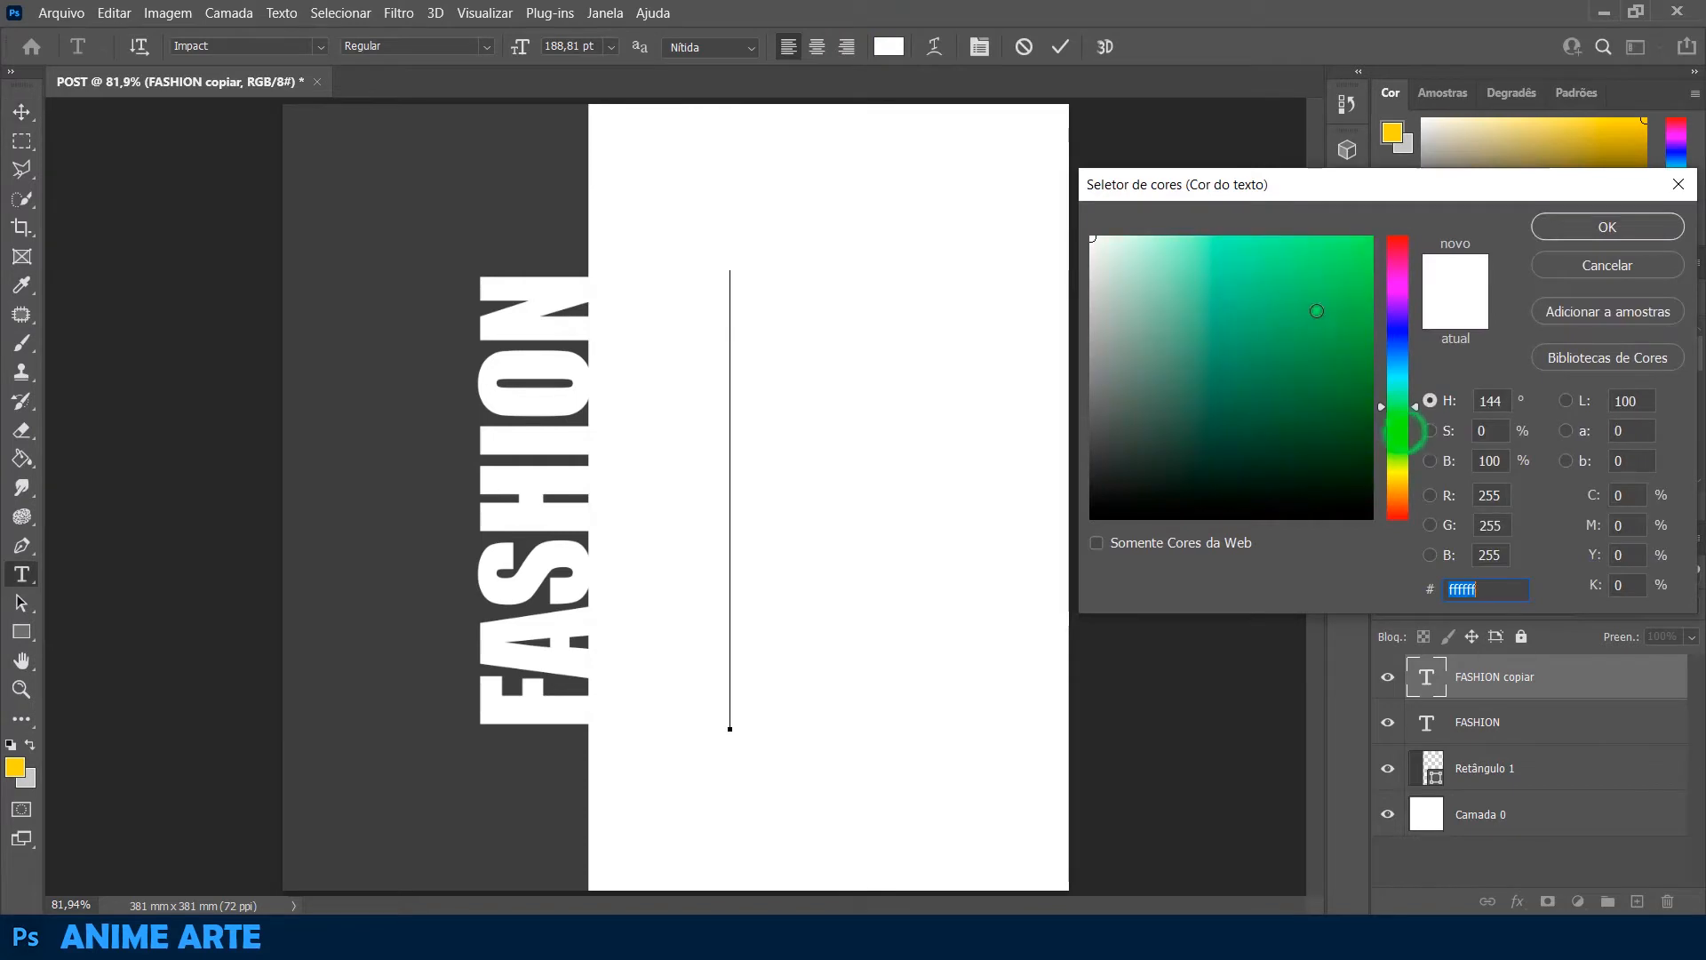
pyautogui.click(1318, 311)
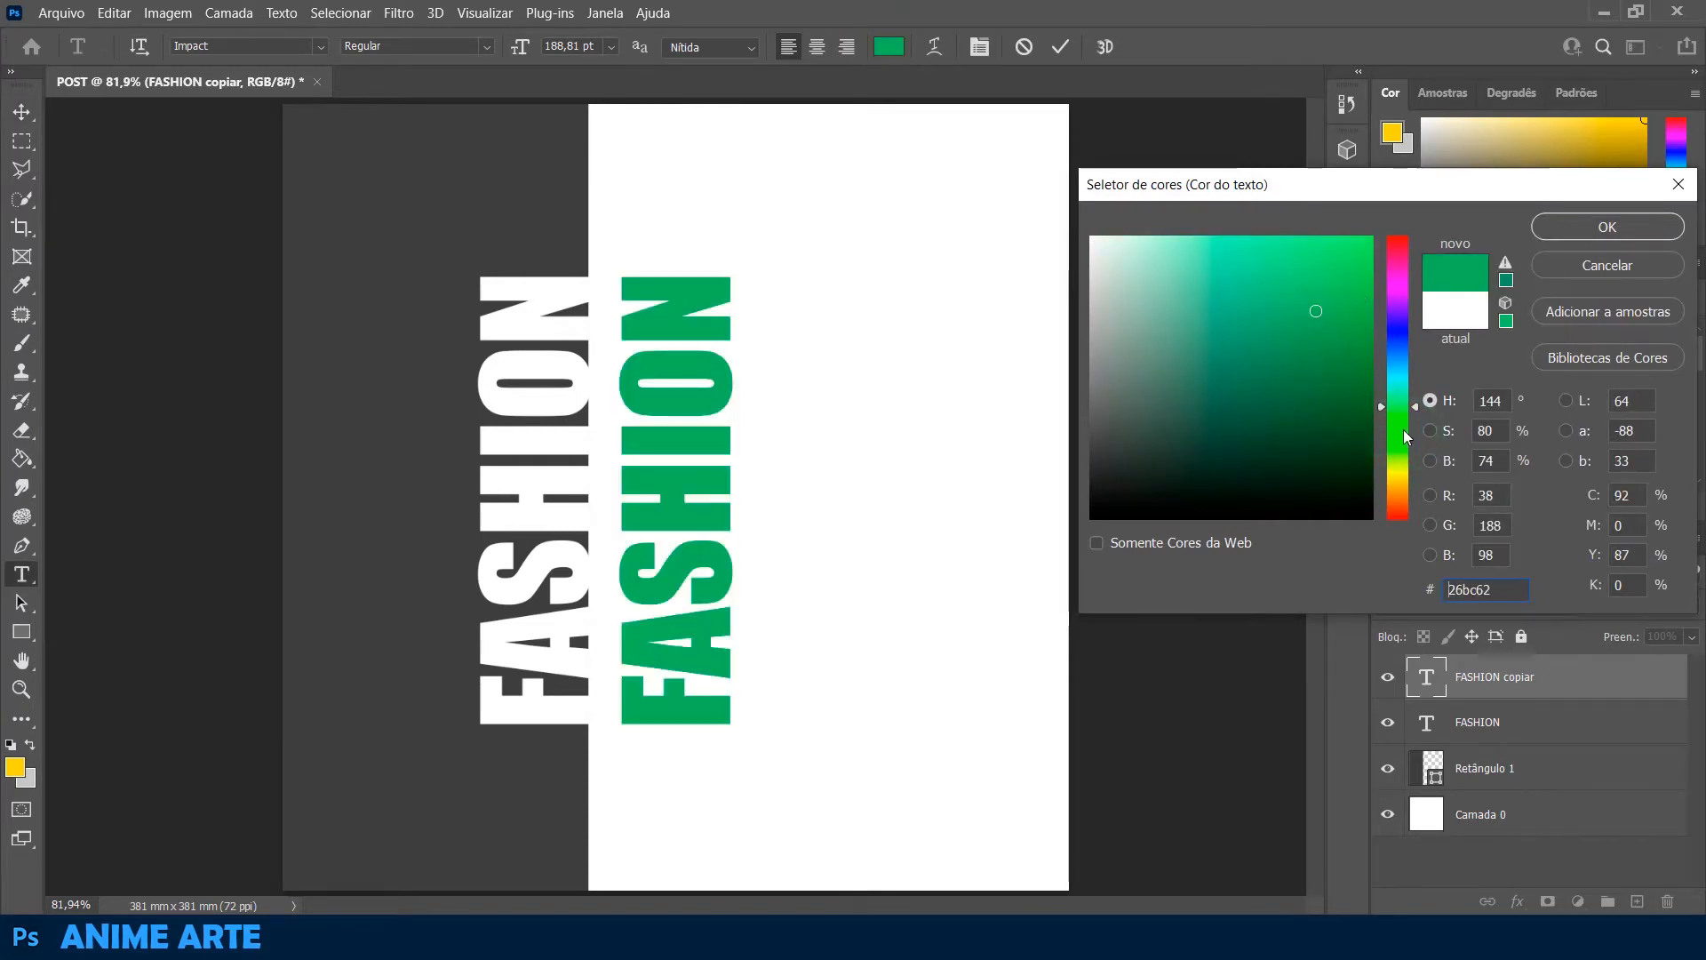
pyautogui.click(1611, 224)
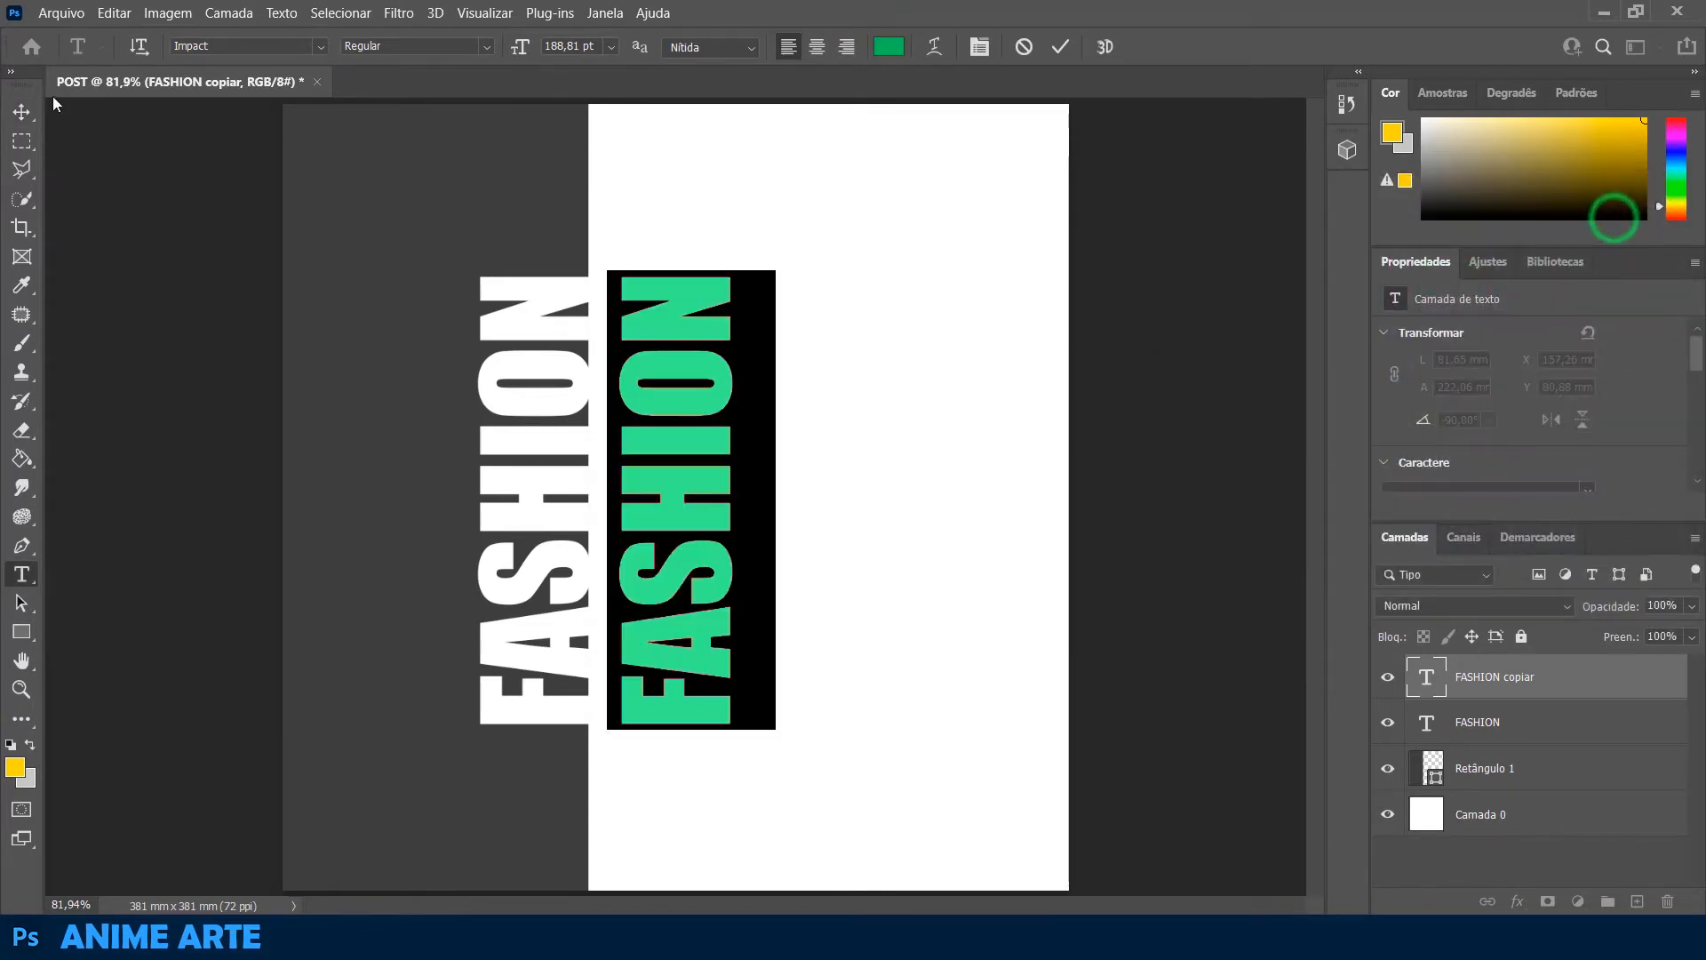
pyautogui.click(21, 111)
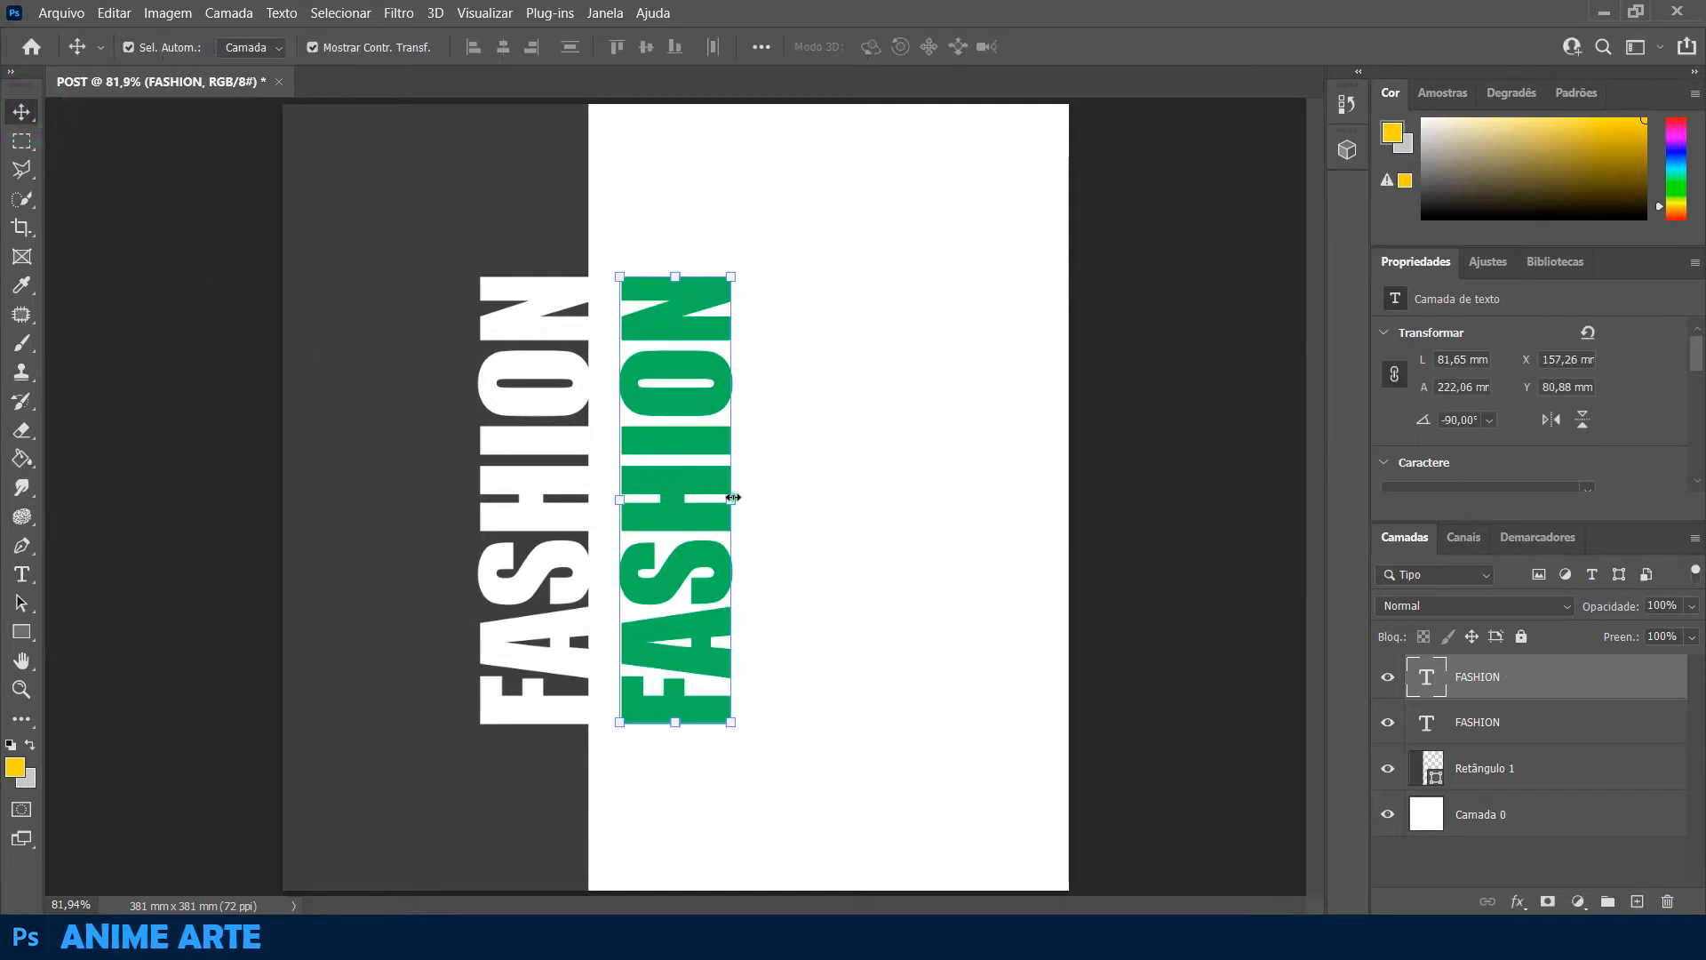
# Scale the green FASHION copy down to about 67% and centre it vertically beside the grey rectangle
pyautogui.moveTo(734, 498); pyautogui.dragTo(683, 539)
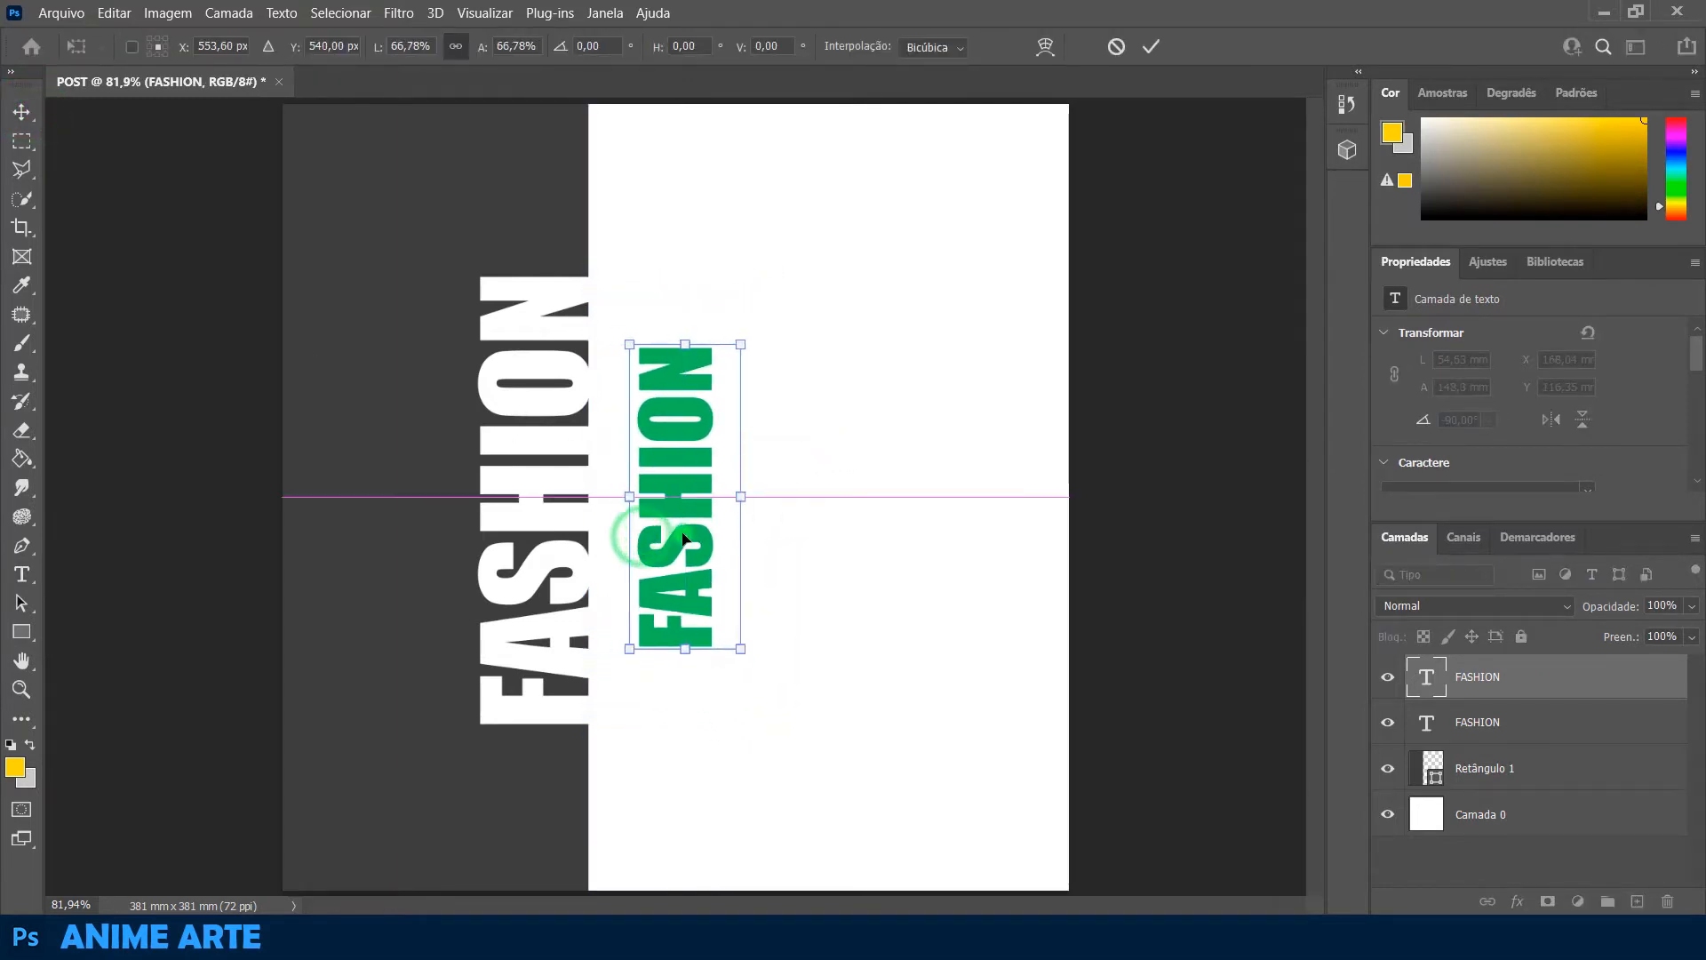
pyautogui.press('Return')
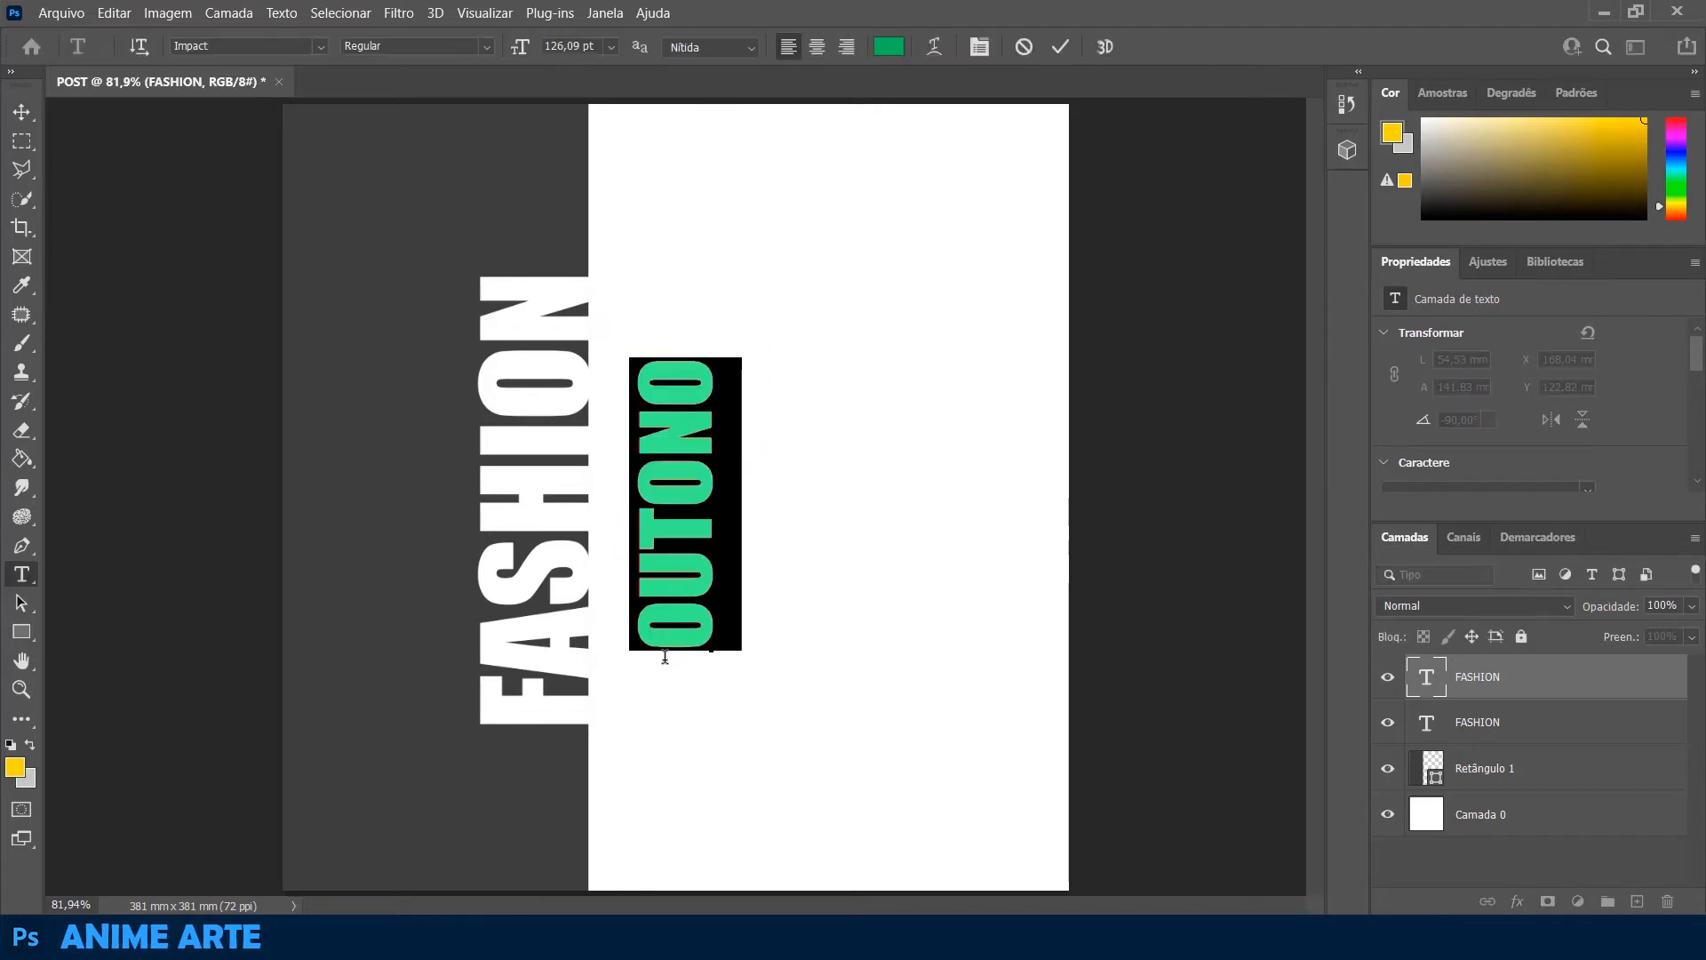
# Replace the green copy's text with SALES and centre it vertically alongside FASHION
pyautogui.press('BackSpace')
pyautogui.write('SALES')
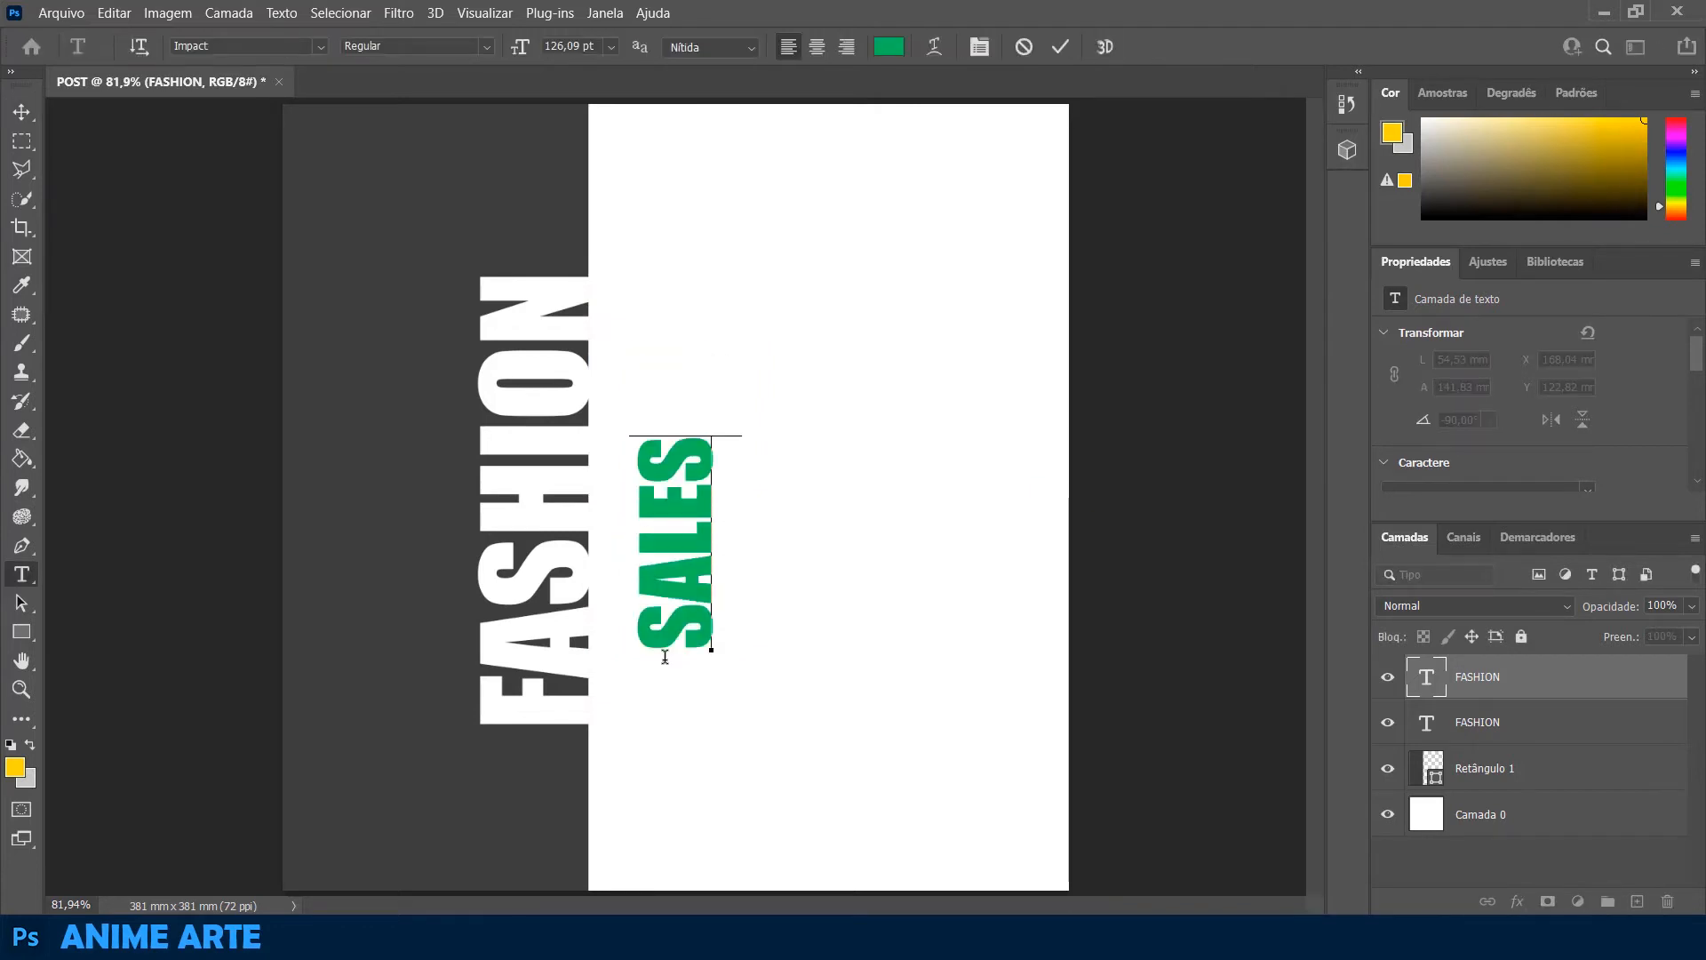
pyautogui.click(21, 112)
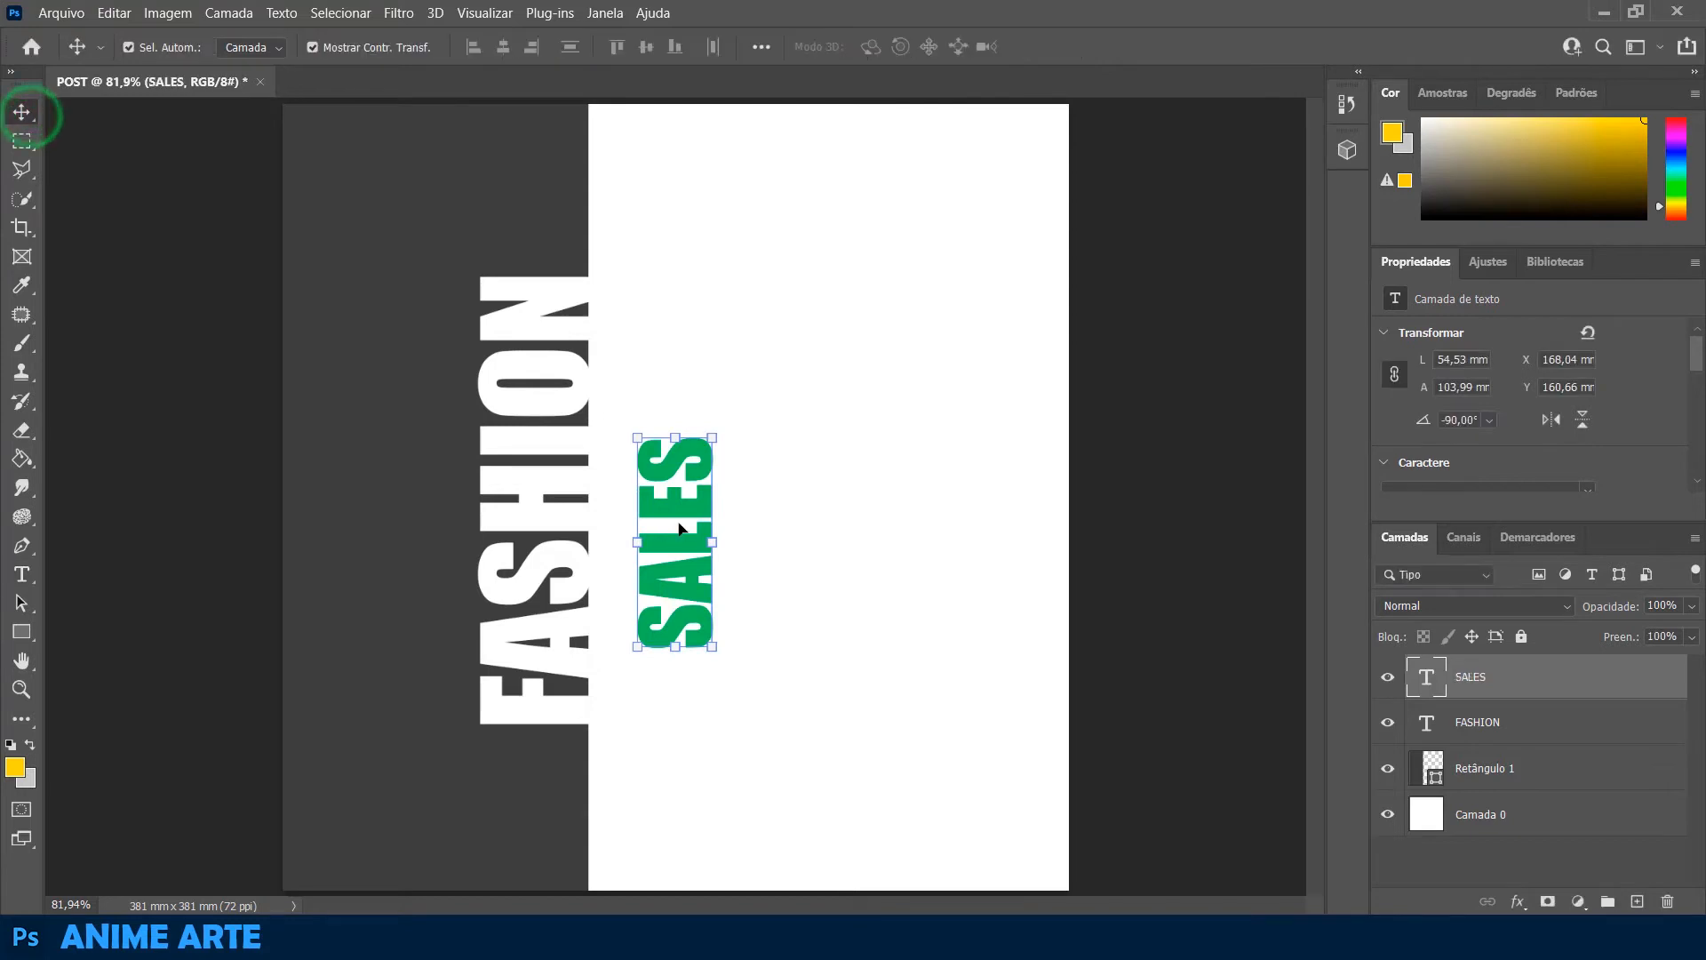
pyautogui.moveTo(679, 528); pyautogui.dragTo(685, 467)
pyautogui.click(1185, 459)
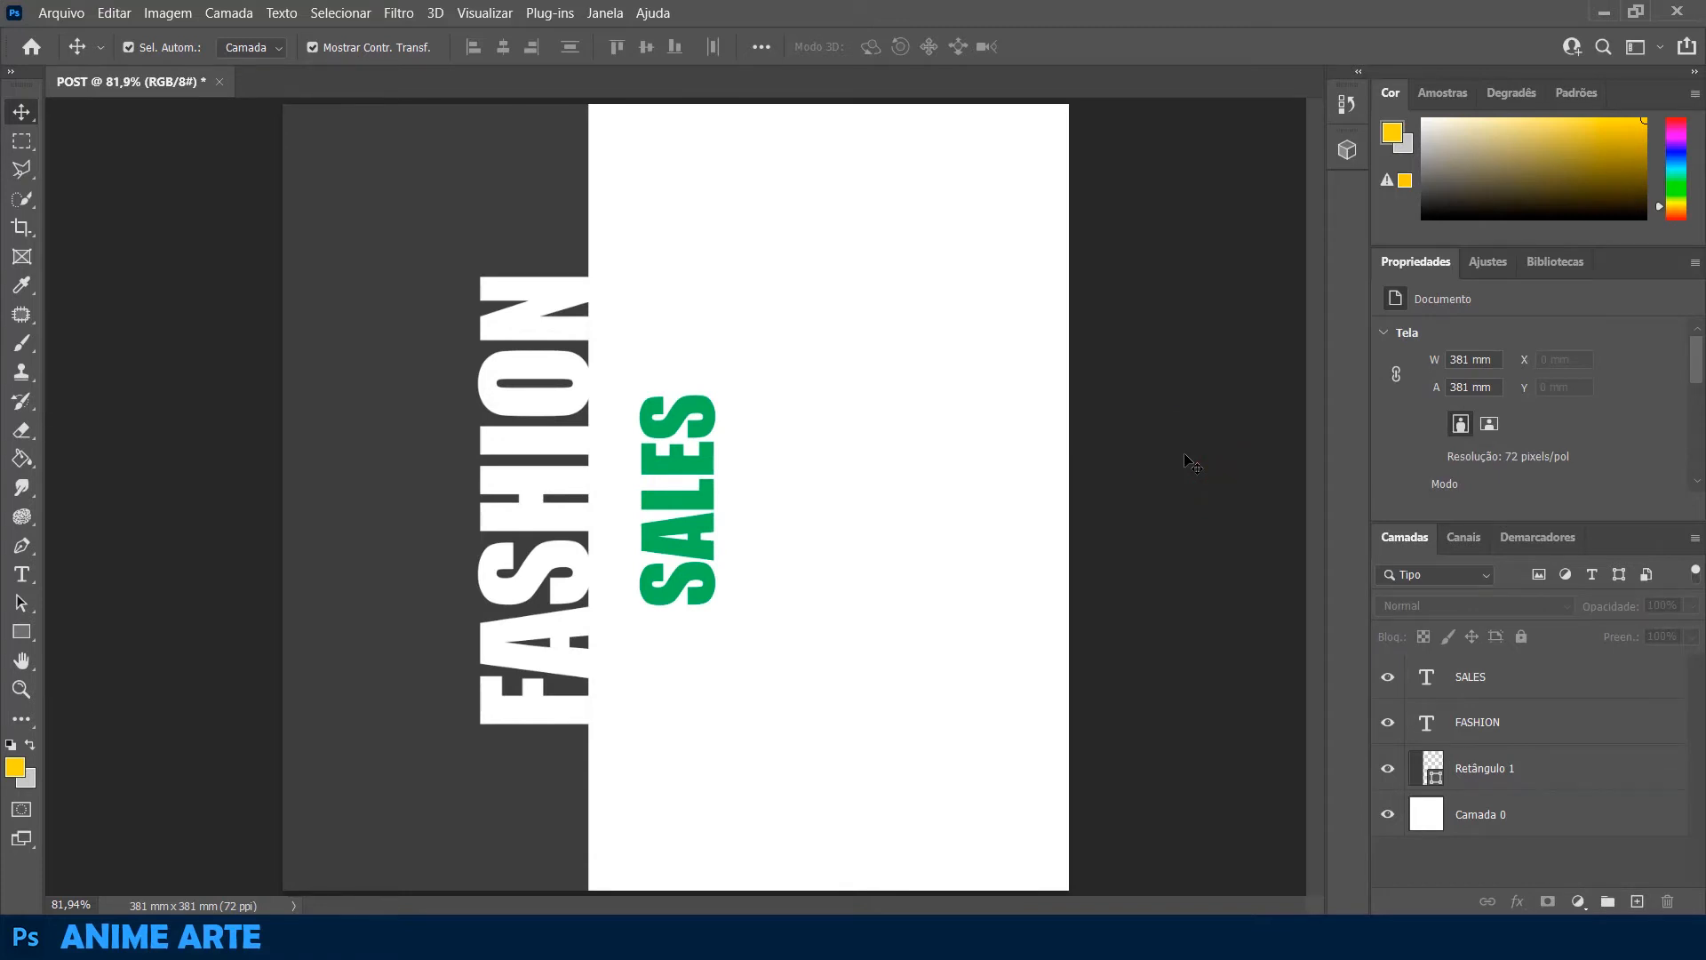
# Open the image IMAGEM - 01 from the IMAGENS TUTORIAIS folder and unlock its background layer
pyautogui.click(60, 13)
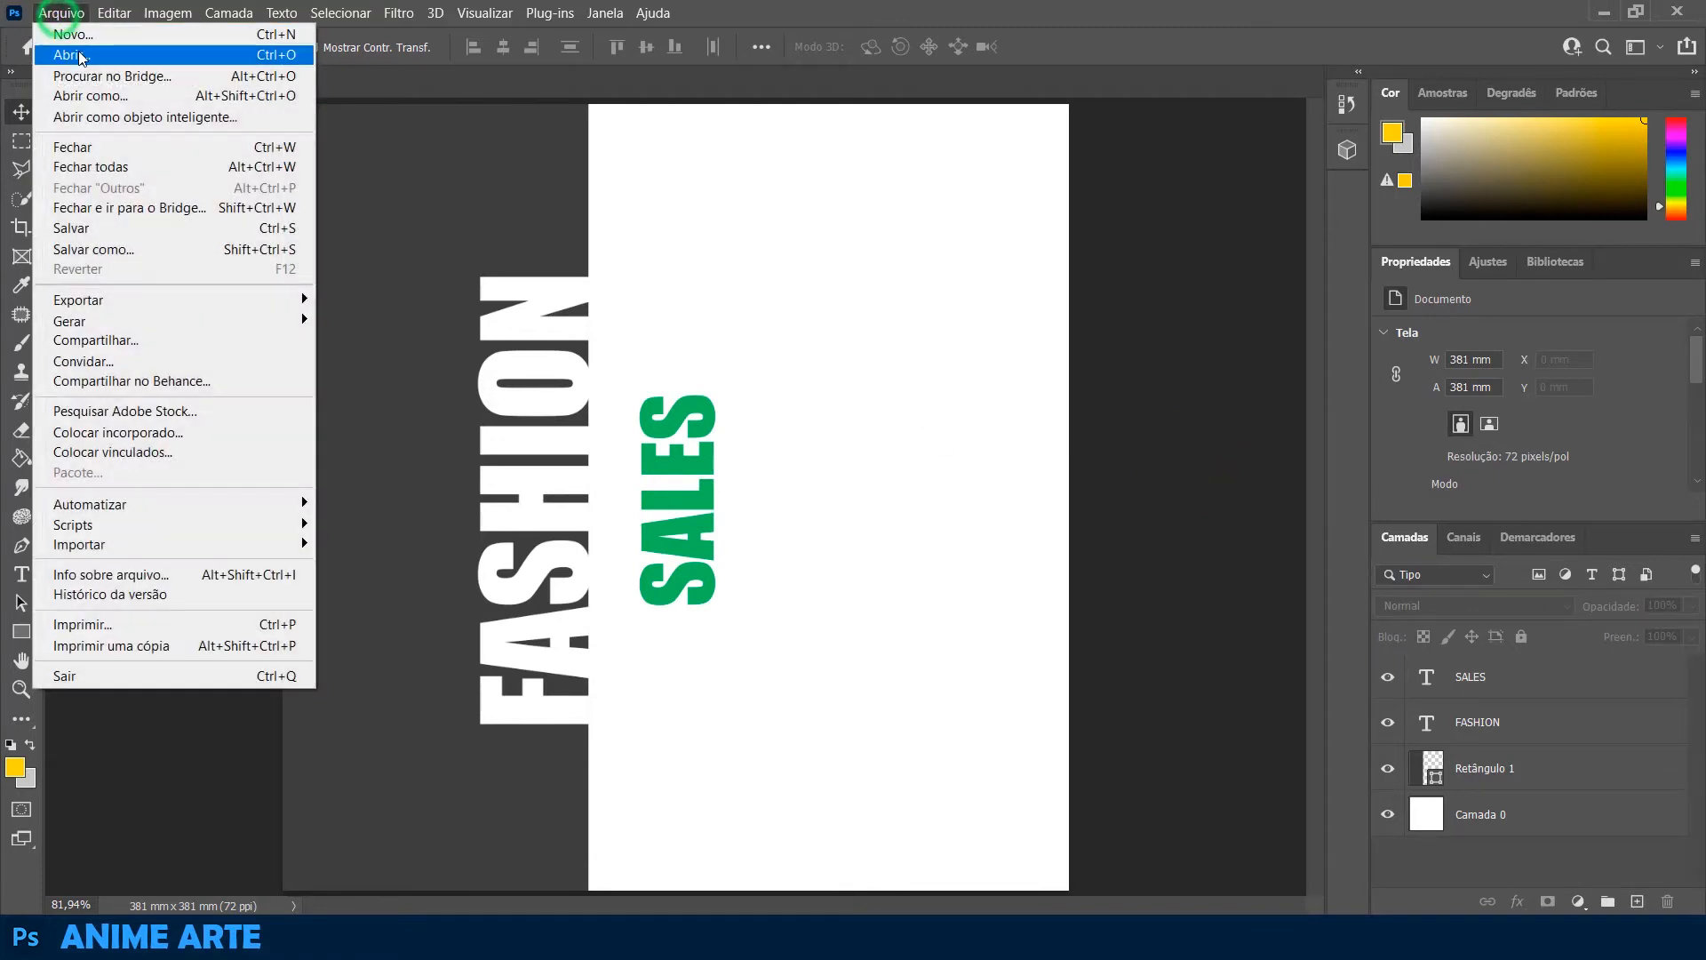
pyautogui.click(80, 57)
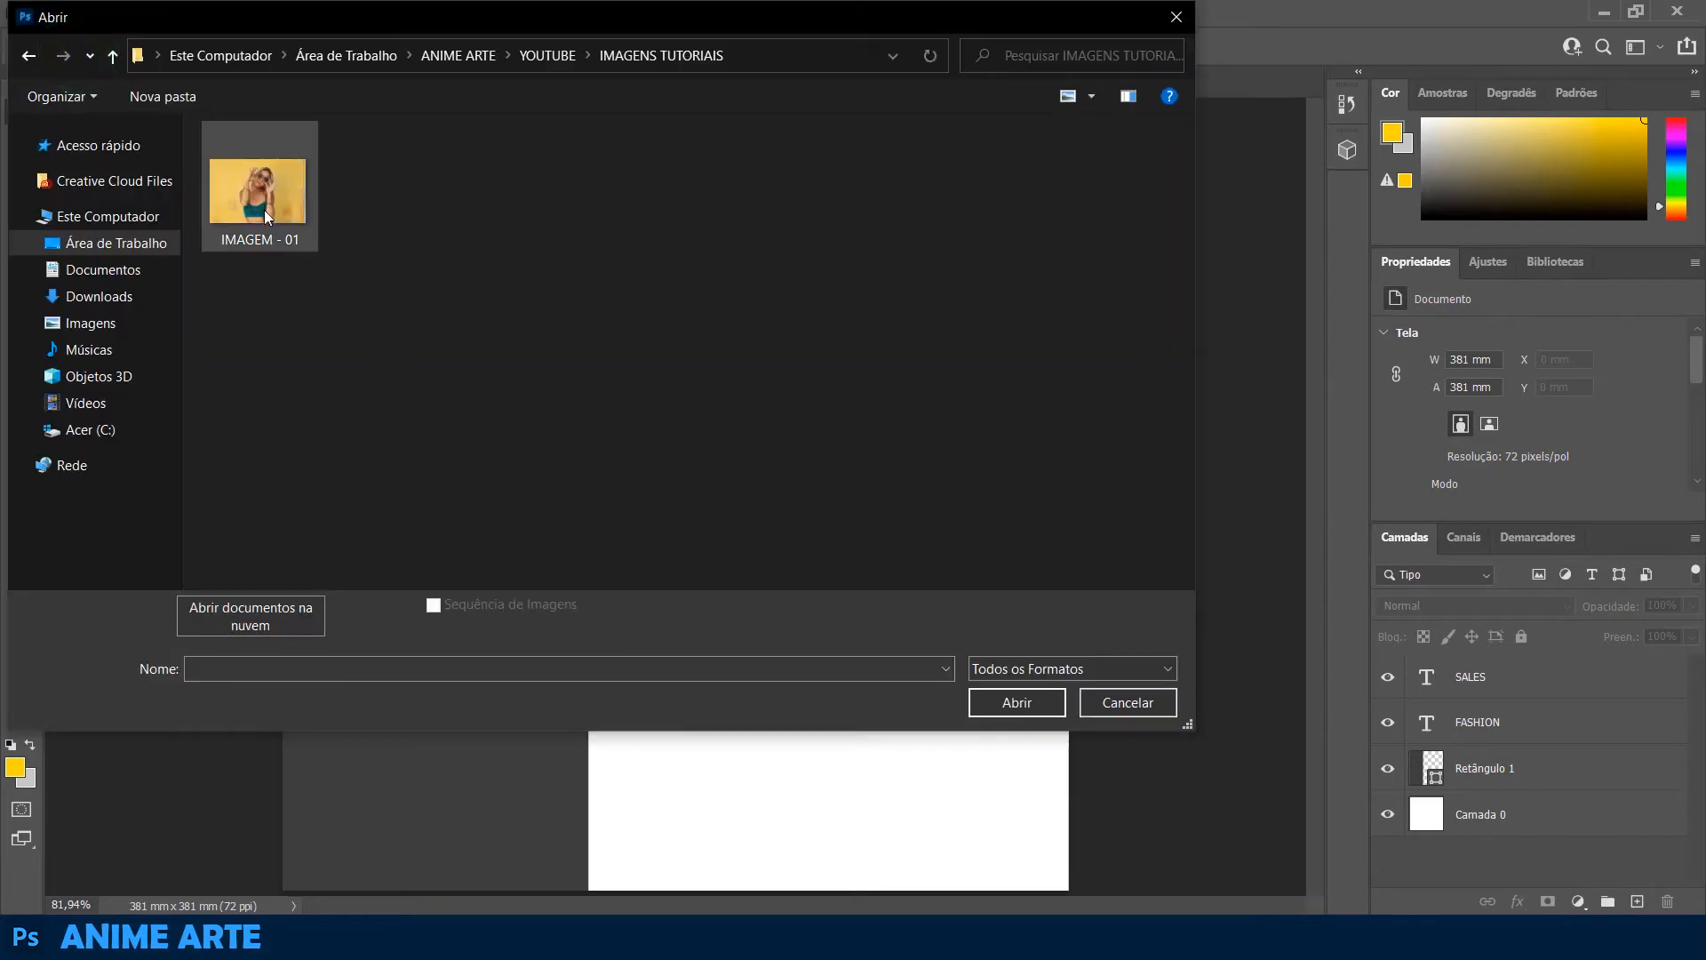
pyautogui.doubleClick(267, 208)
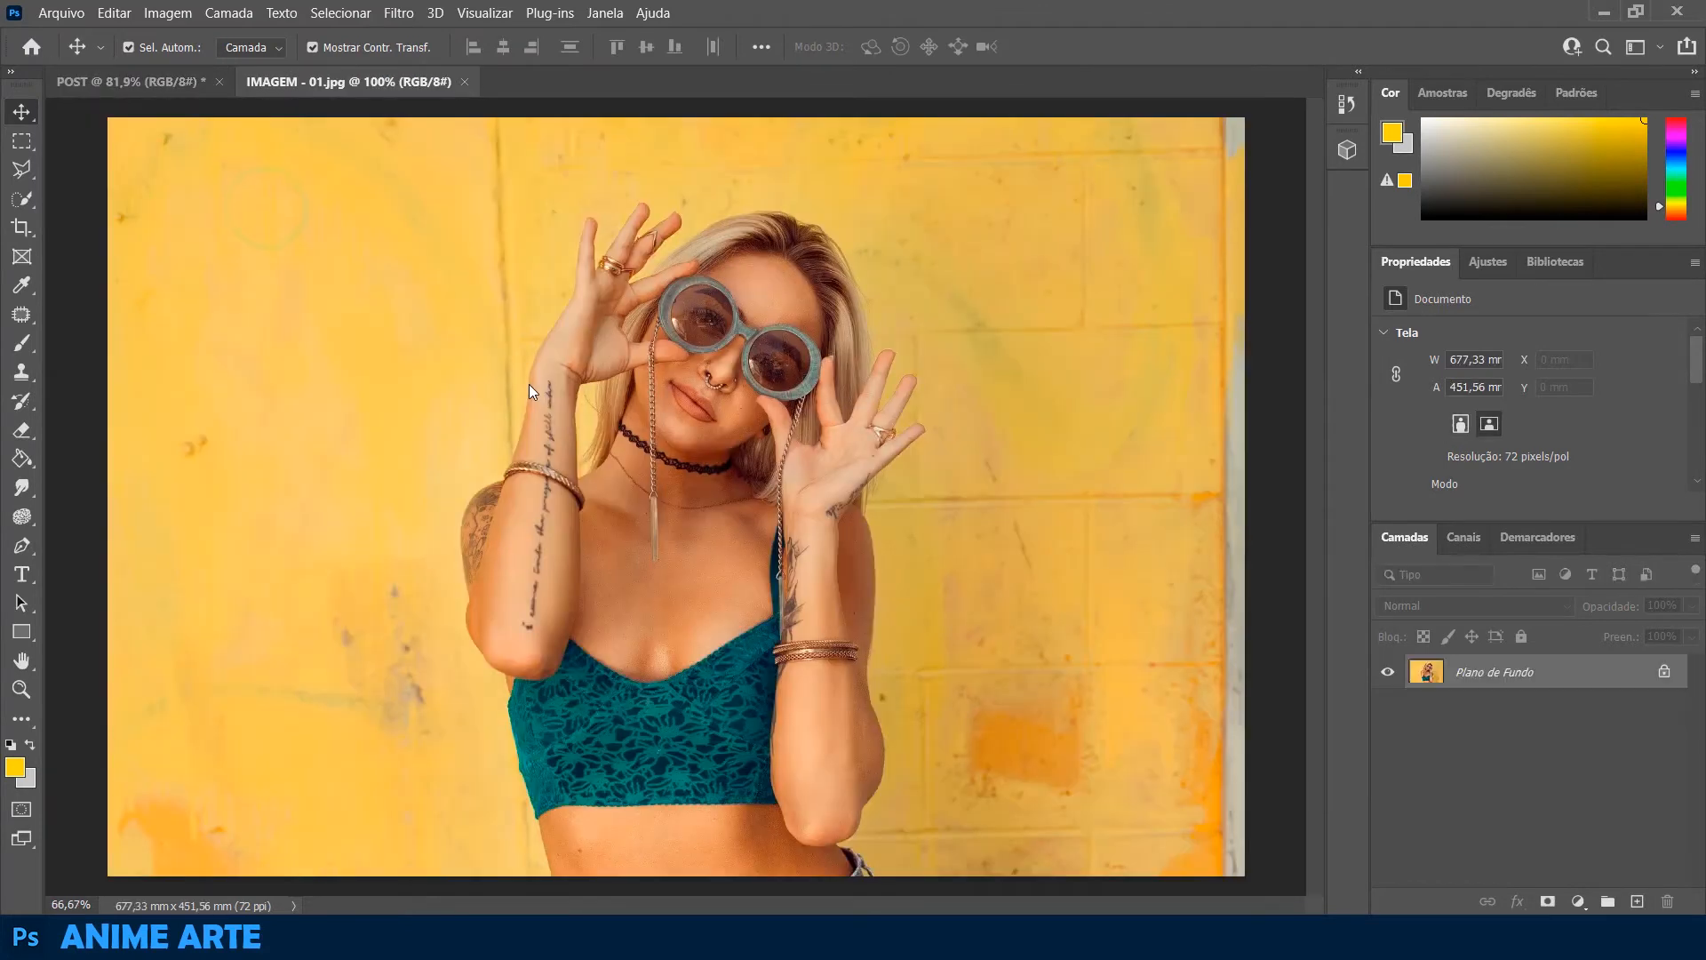
pyautogui.click(1664, 672)
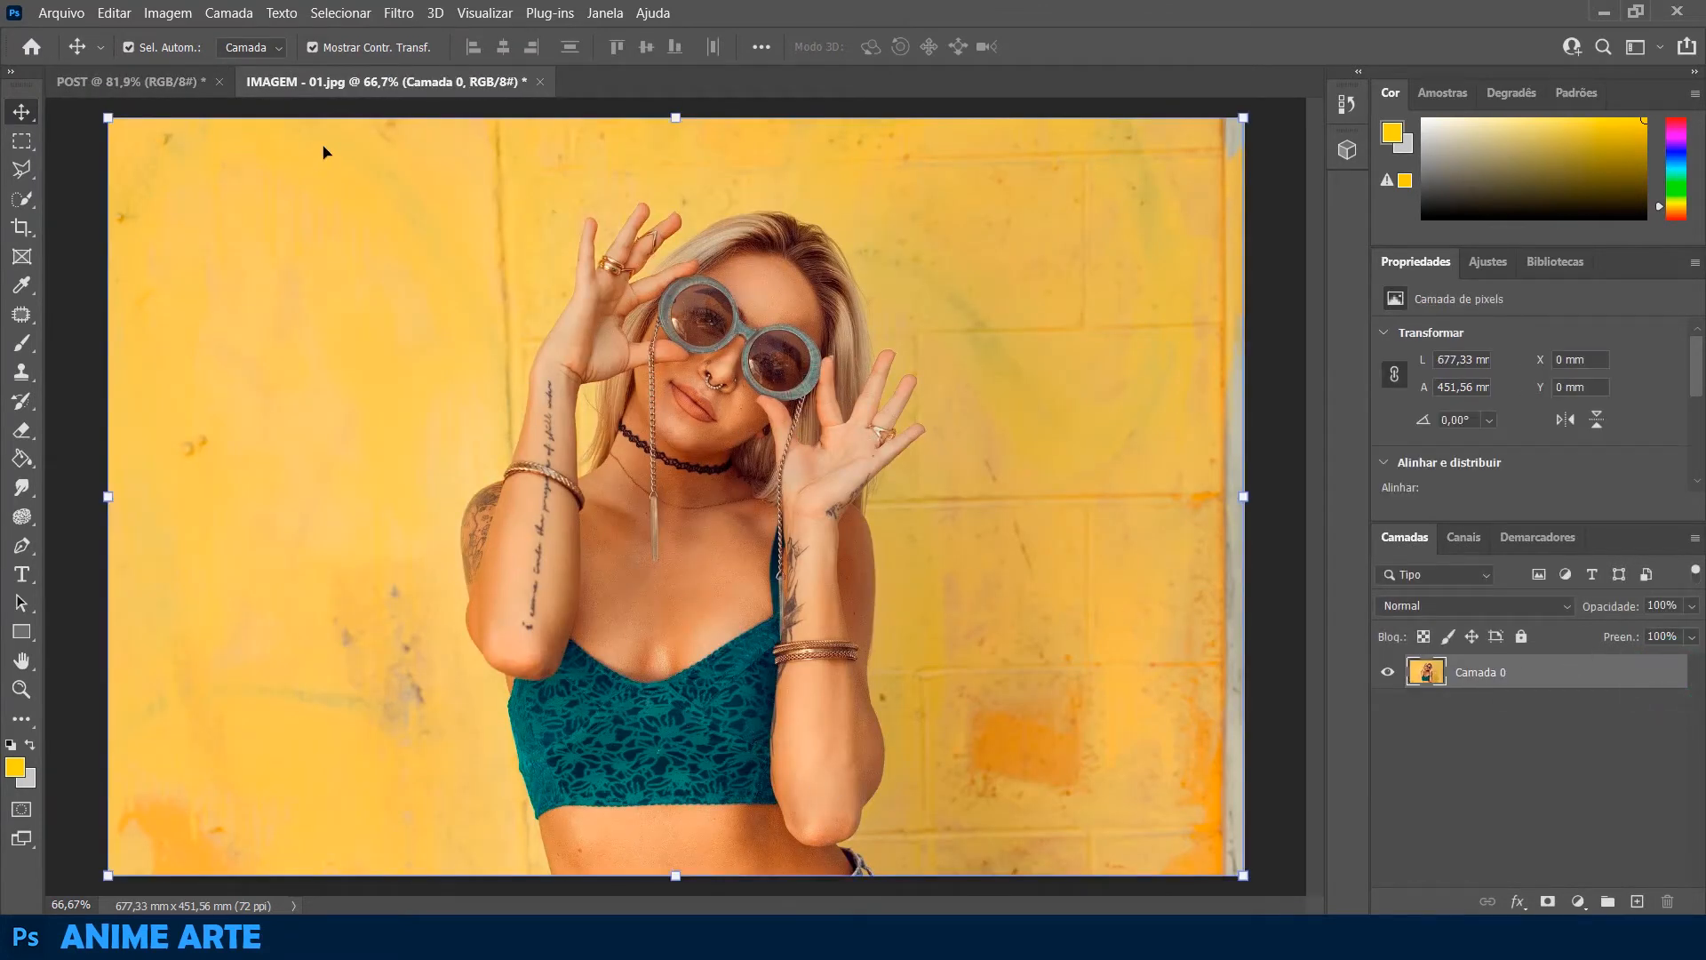
# Select the woman with automatic subject selection and transfer the cutout into the POST document
pyautogui.click(340, 13)
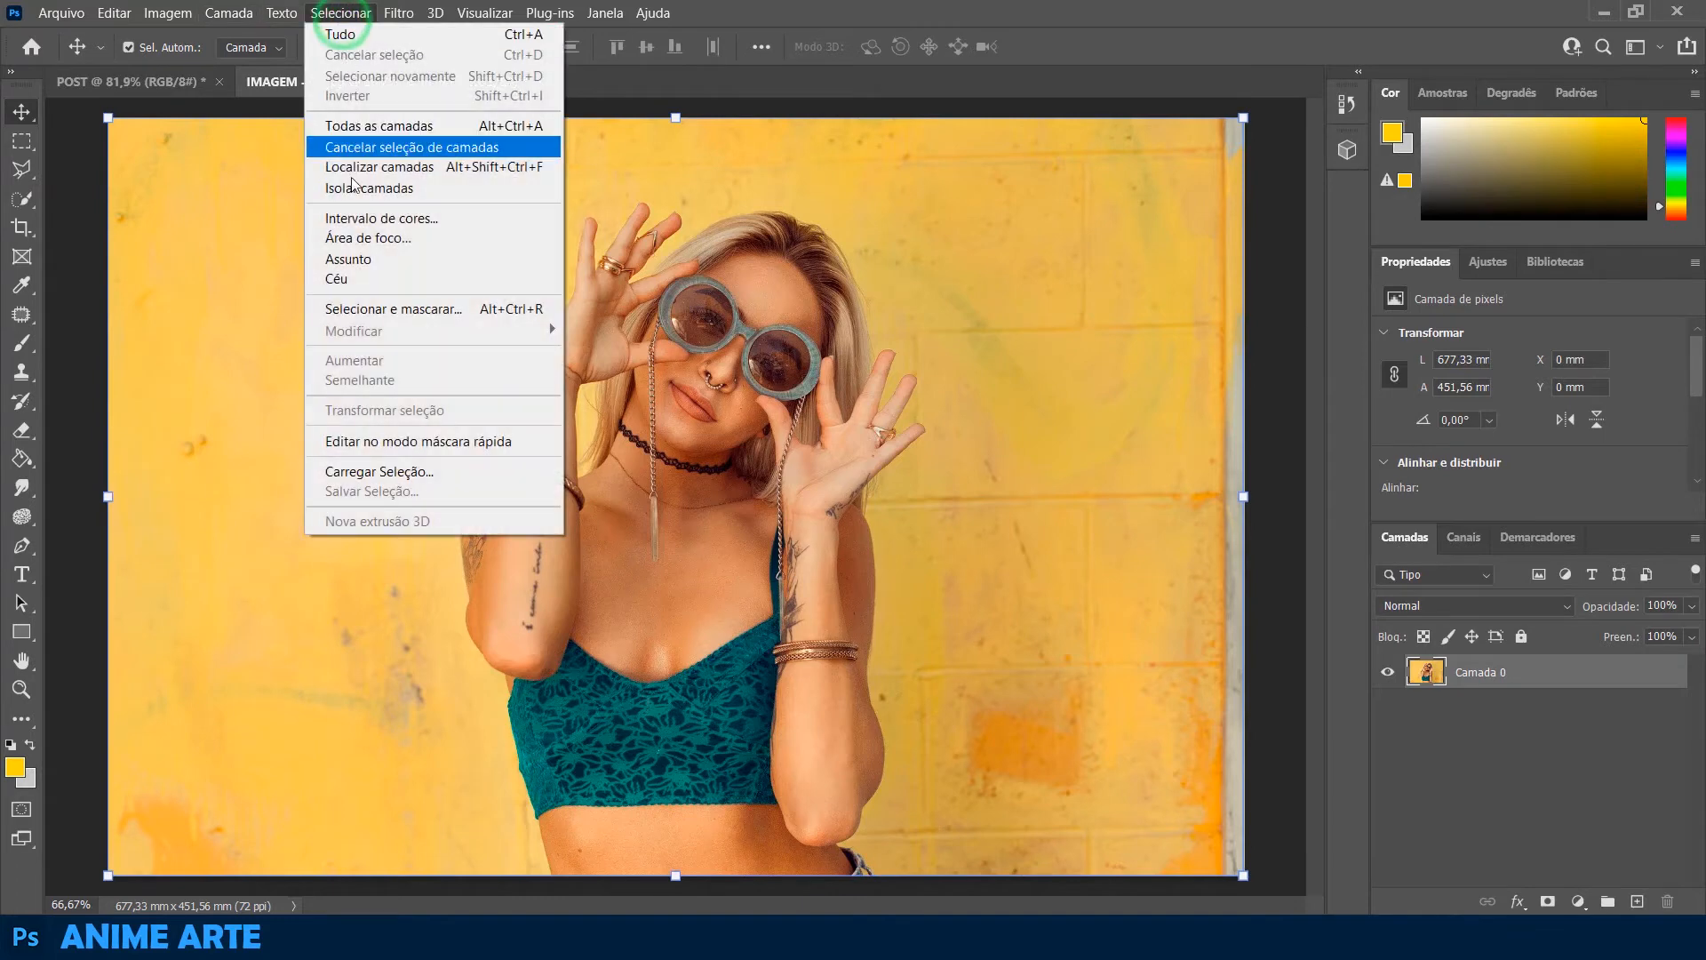
pyautogui.click(348, 259)
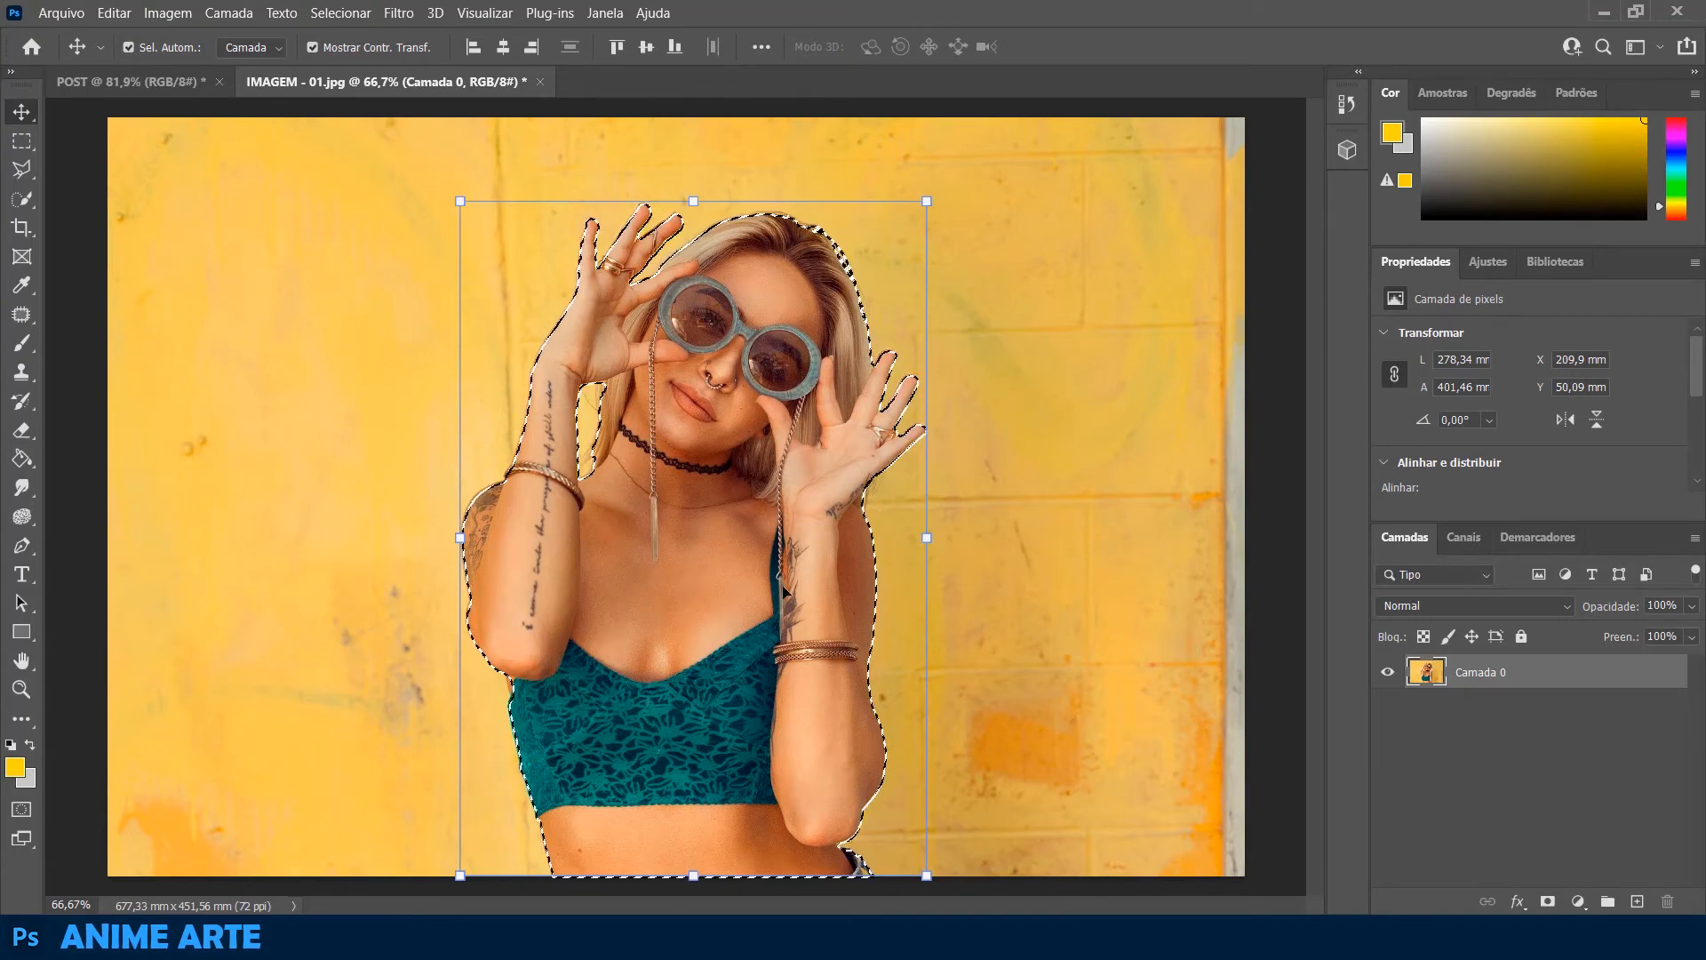
pyautogui.moveTo(766, 418); pyautogui.dragTo(205, 87)
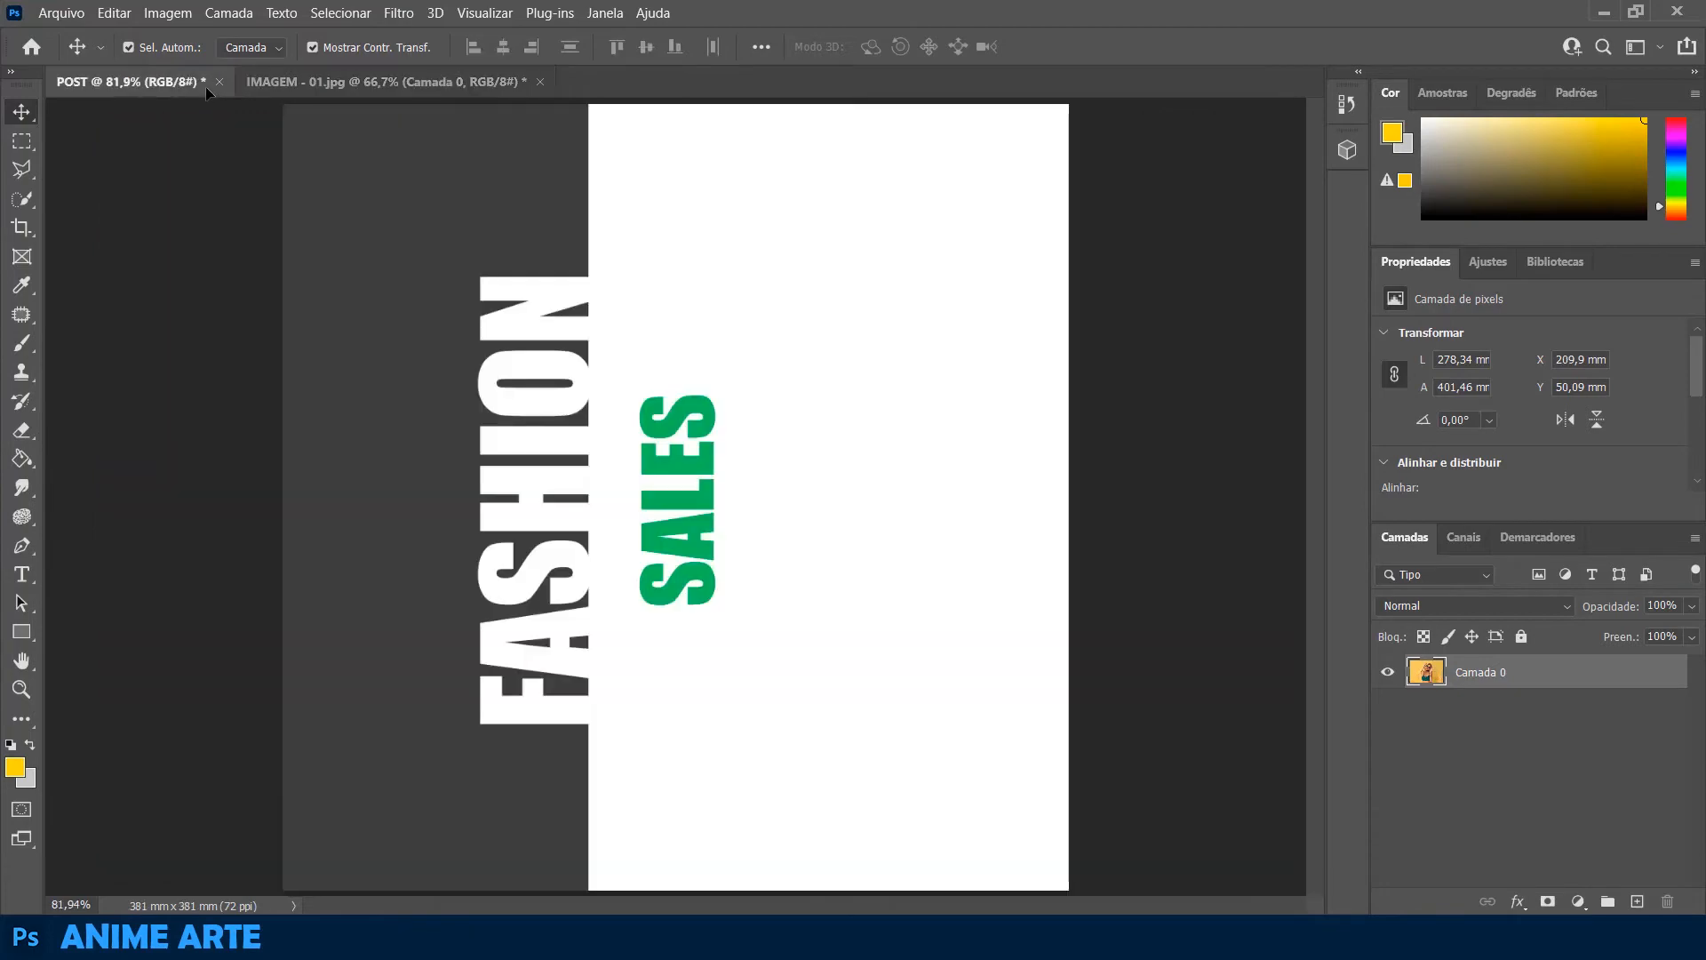
pyautogui.moveTo(586, 296); pyautogui.dragTo(775, 604)
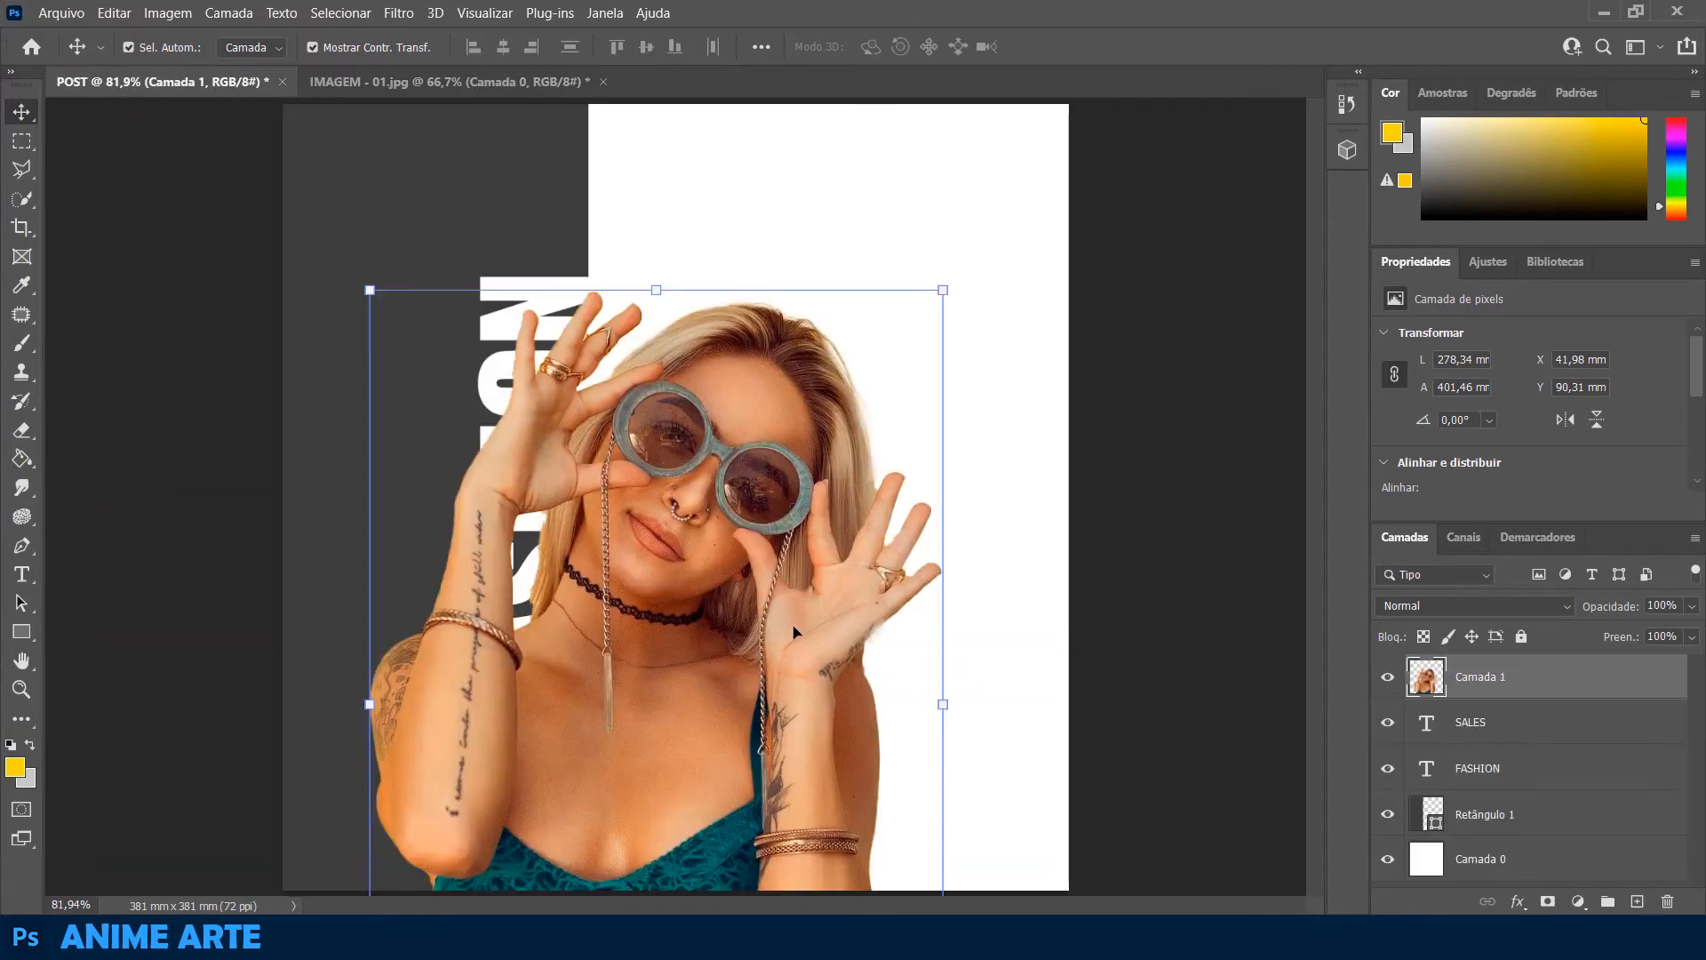
# Resize the woman cutout to about 229 × 330 mm over the white area and move its layer below the FASHION layer
pyautogui.moveTo(933, 302); pyautogui.dragTo(782, 511)
pyautogui.moveTo(629, 646); pyautogui.dragTo(908, 440)
pyautogui.moveTo(1075, 298); pyautogui.dragTo(1118, 231)
pyautogui.moveTo(1577, 677); pyautogui.dragTo(1566, 778)
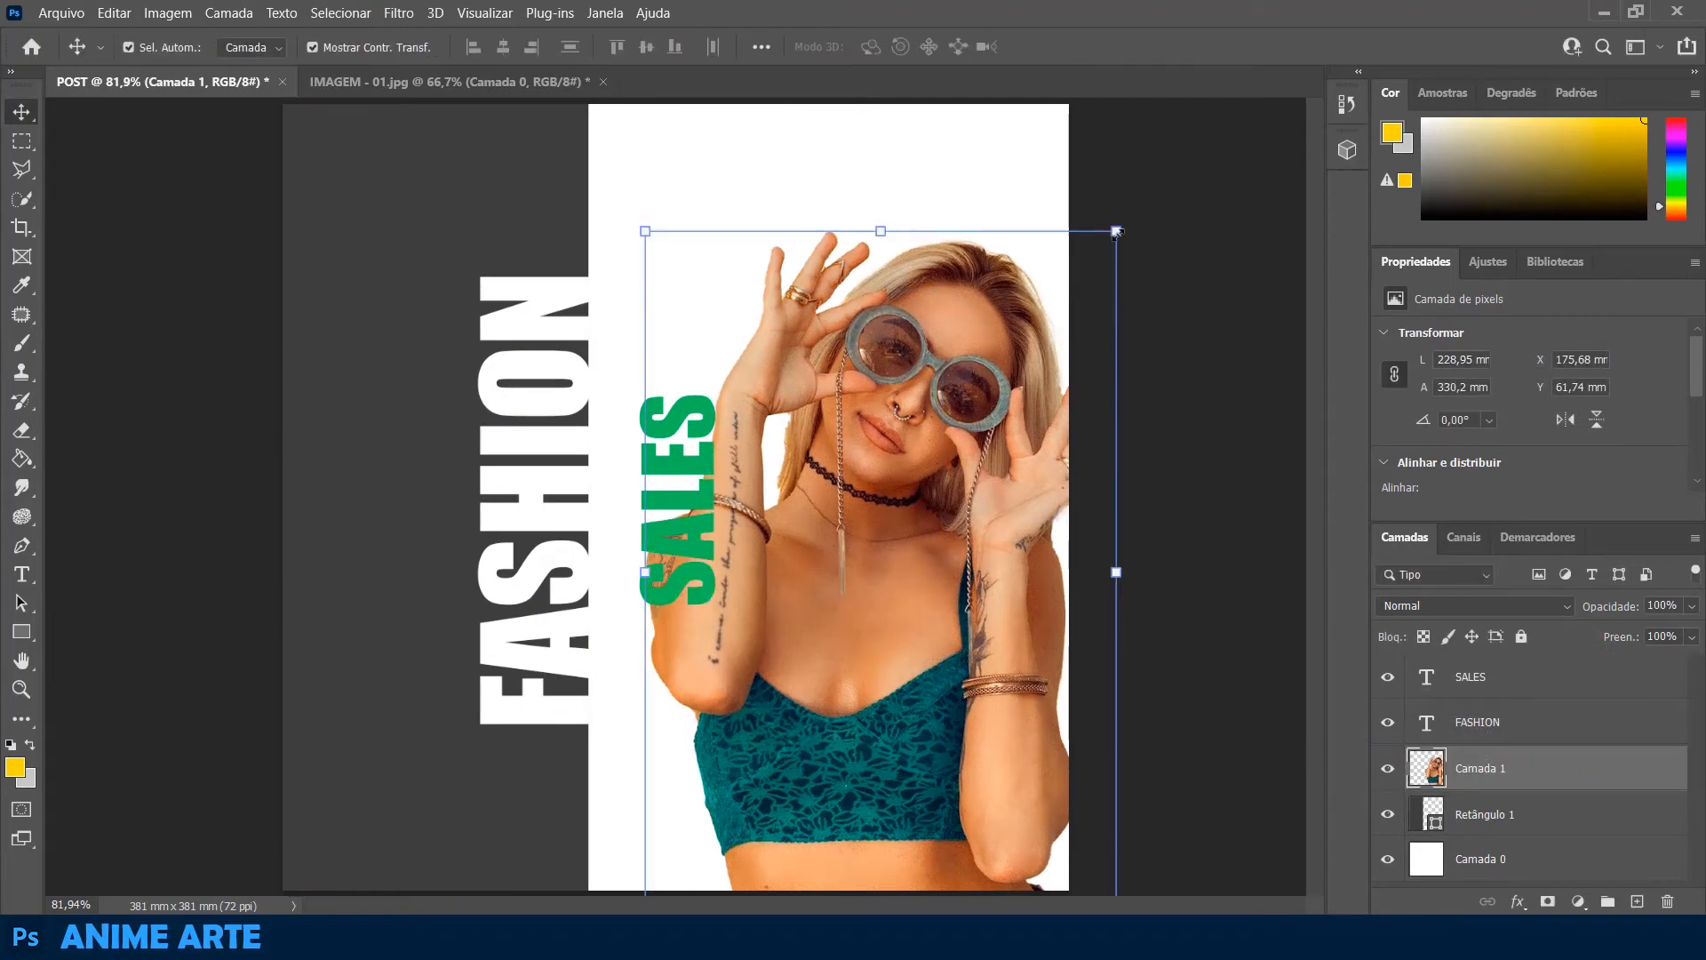
# Enlarge the woman cutout to about 101% and shift it up and right, partly beyond the canvas's right edge
pyautogui.moveTo(1117, 232); pyautogui.dragTo(1123, 223)
pyautogui.moveTo(858, 552); pyautogui.dragTo(894, 541)
pyautogui.click(1222, 483)
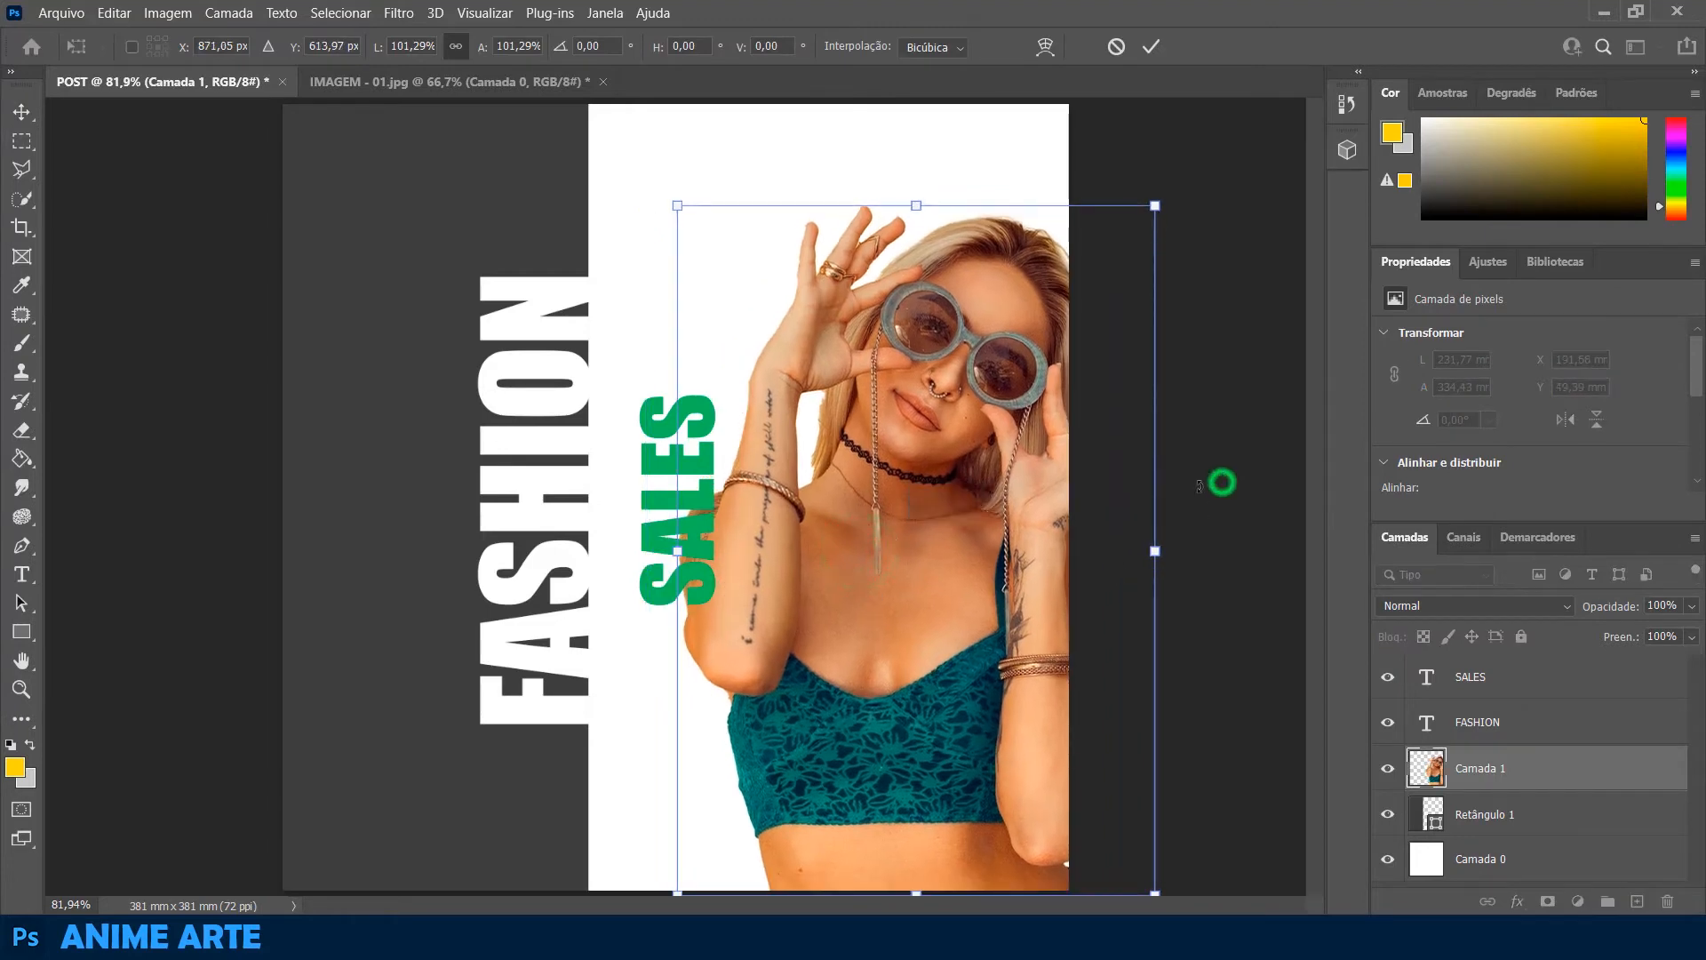
pyautogui.click(82, 318)
pyautogui.click(1239, 415)
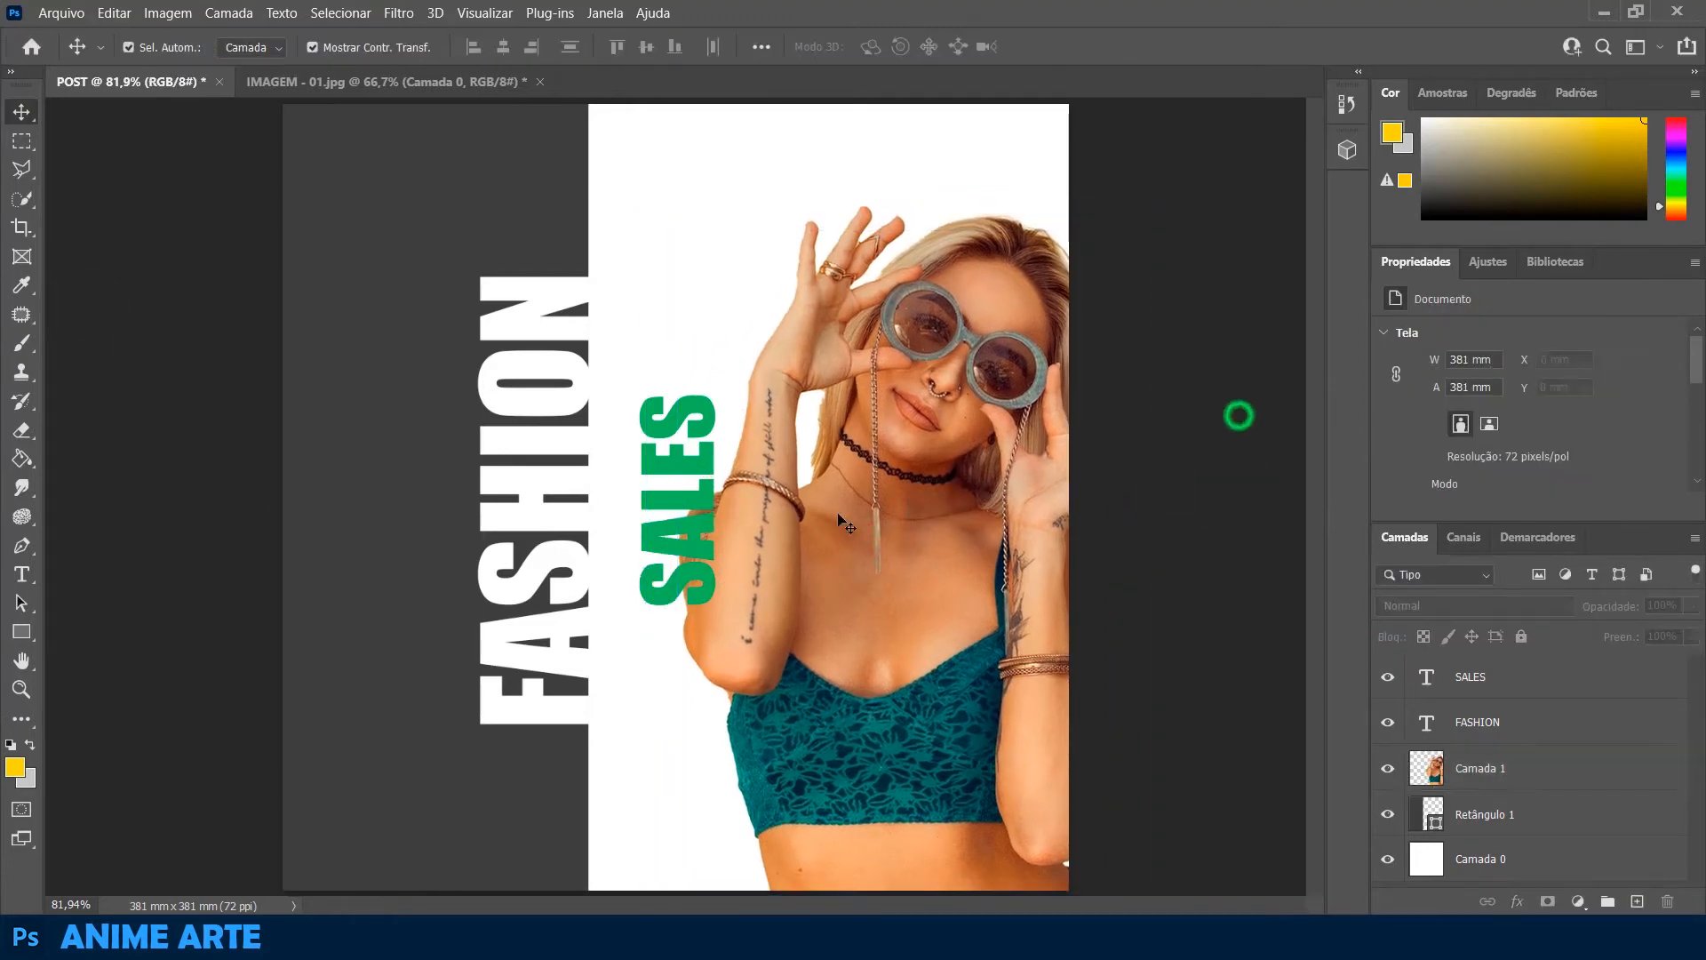
# Shift the grey rectangle and the FASHION text left together until the rectangle's X is about -9.9 mm
pyautogui.click(382, 382)
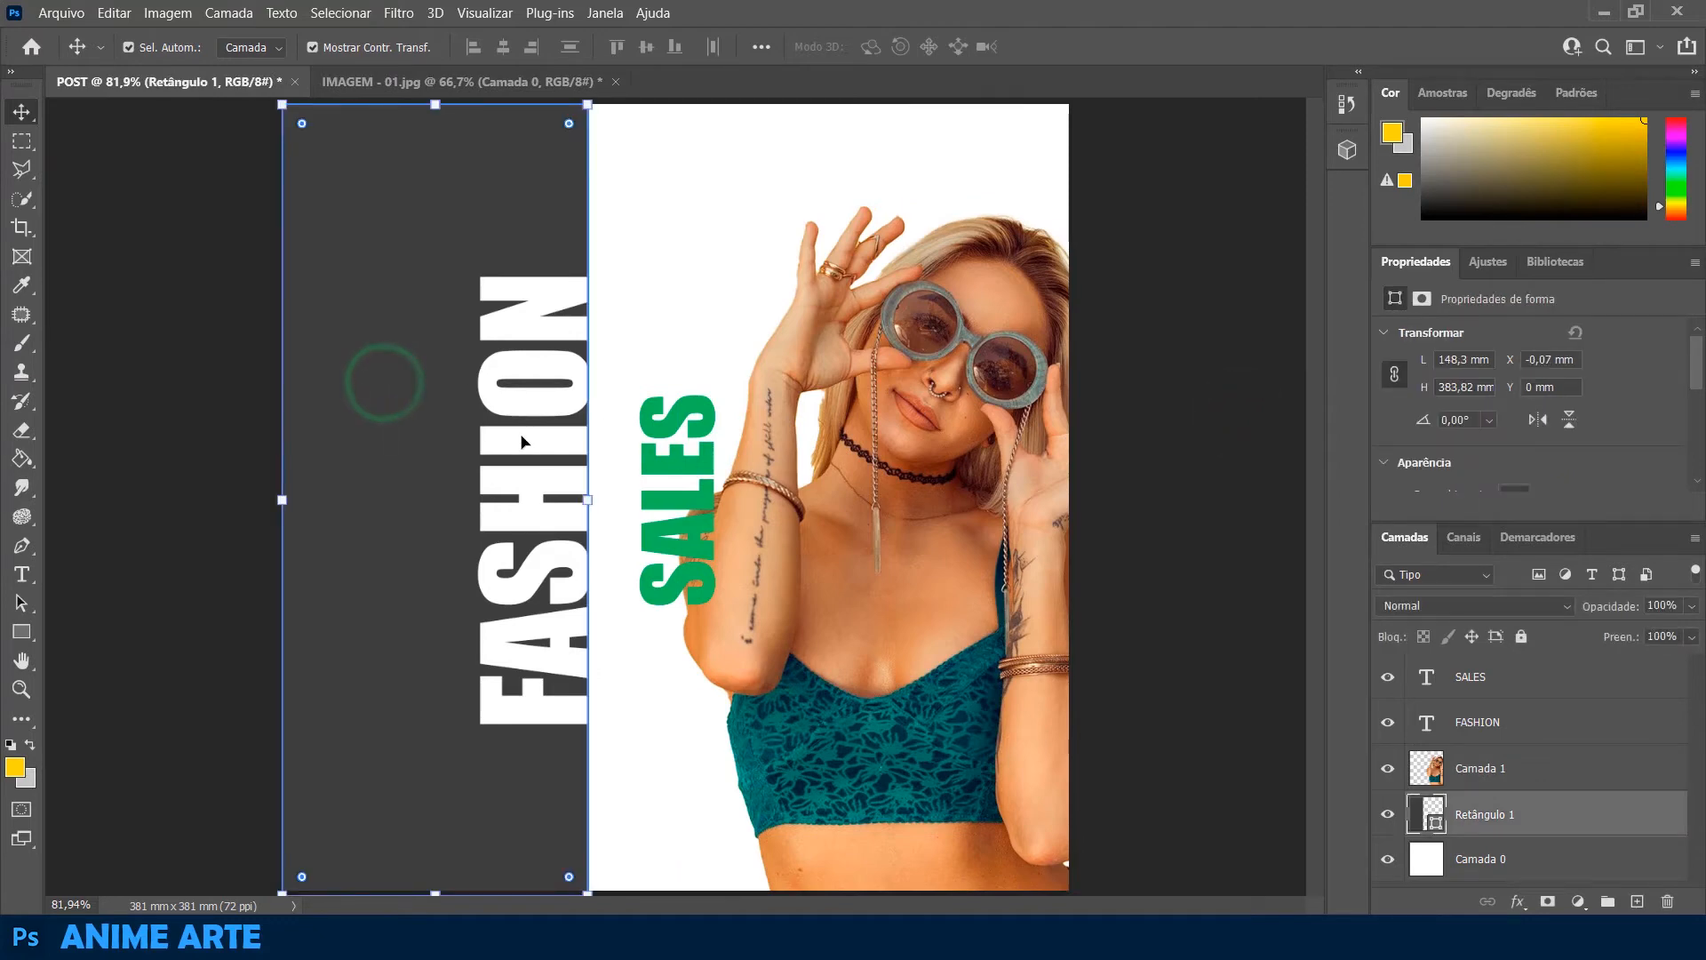
pyautogui.click(168, 455)
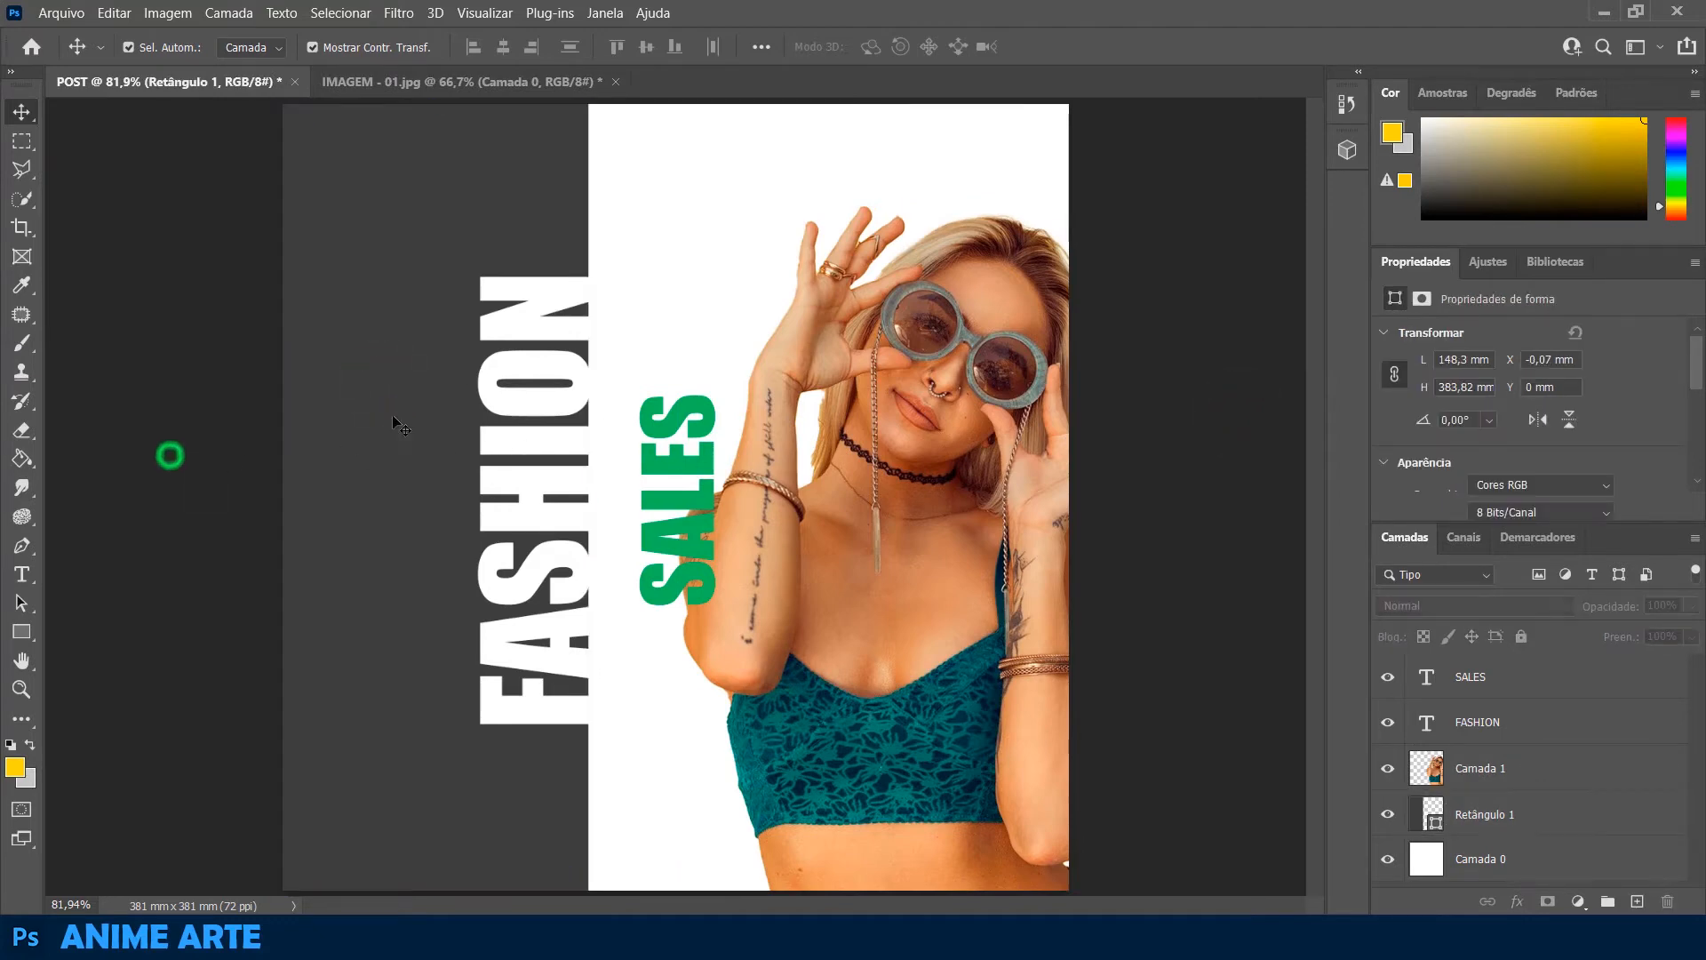
pyautogui.click(392, 412)
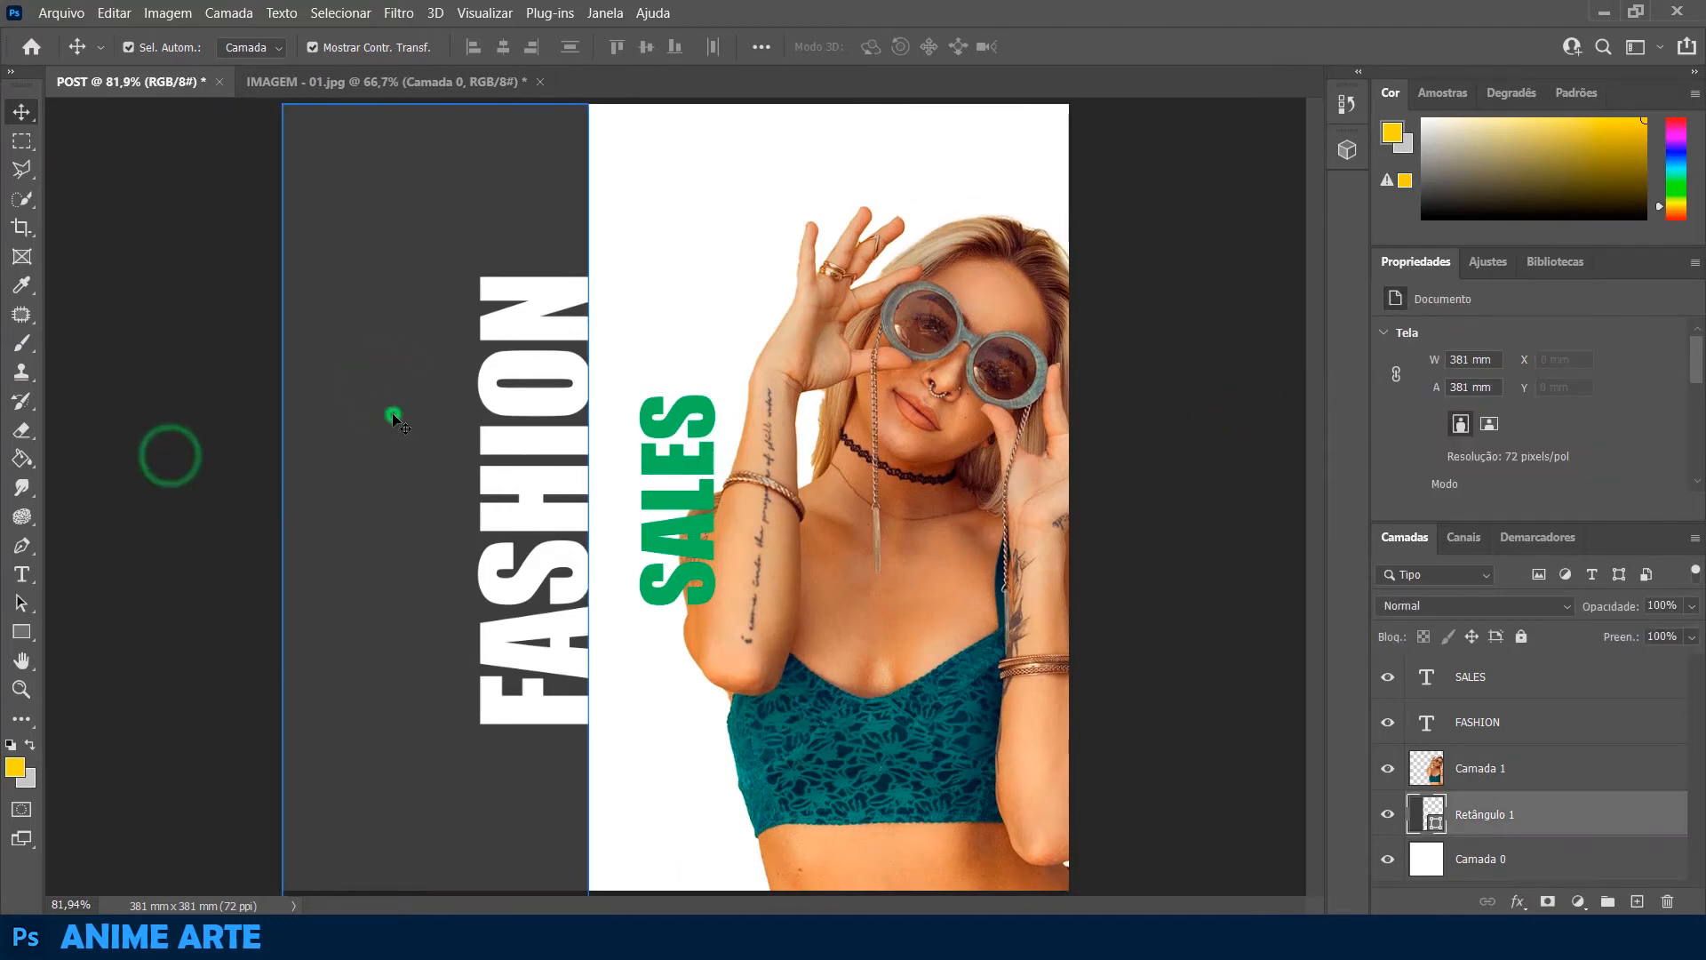
pyautogui.keyDown('shift'); pyautogui.click(511, 449); pyautogui.keyUp('shift')
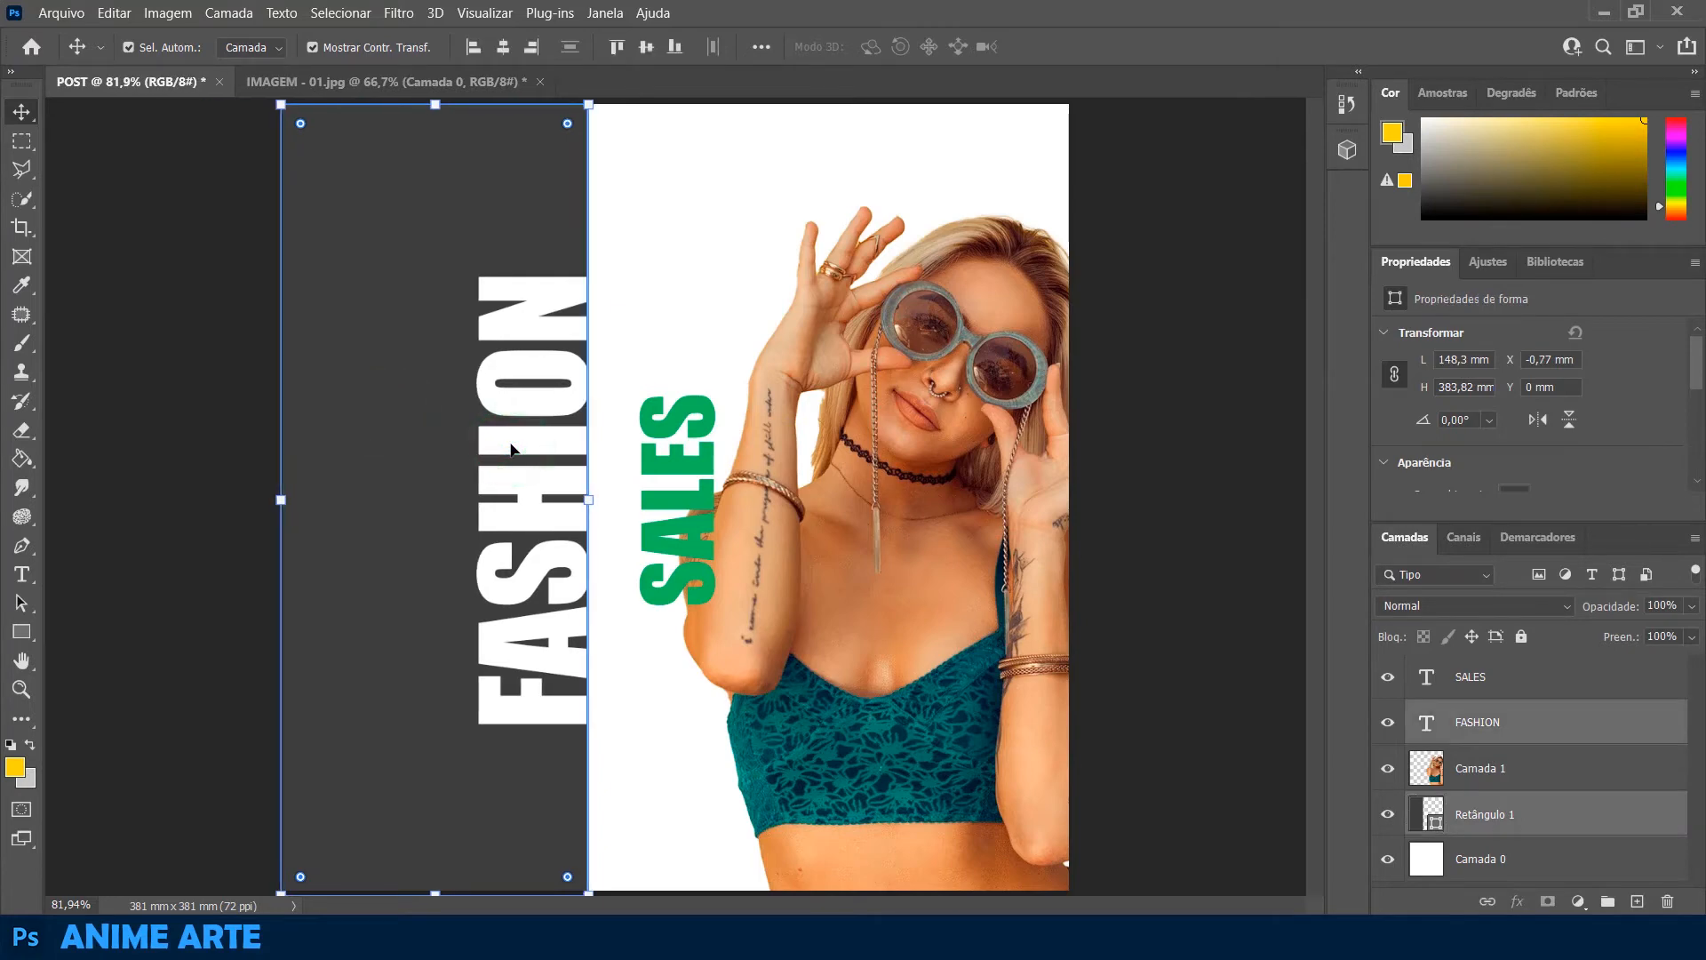
pyautogui.press('Left')
pyautogui.press('Left')
pyautogui.press('Left')
pyautogui.press('Left')
pyautogui.press('Left')
pyautogui.press('Left')
pyautogui.press('Left')
pyautogui.press('Left')
pyautogui.press('Left')
pyautogui.press('Left')
pyautogui.press('Left')
pyautogui.press('Left')
pyautogui.press('Left')
pyautogui.press('Left')
pyautogui.press('Left')
pyautogui.press('Left')
pyautogui.press('Left')
pyautogui.press('Left')
pyautogui.press('Left')
pyautogui.press('Left')
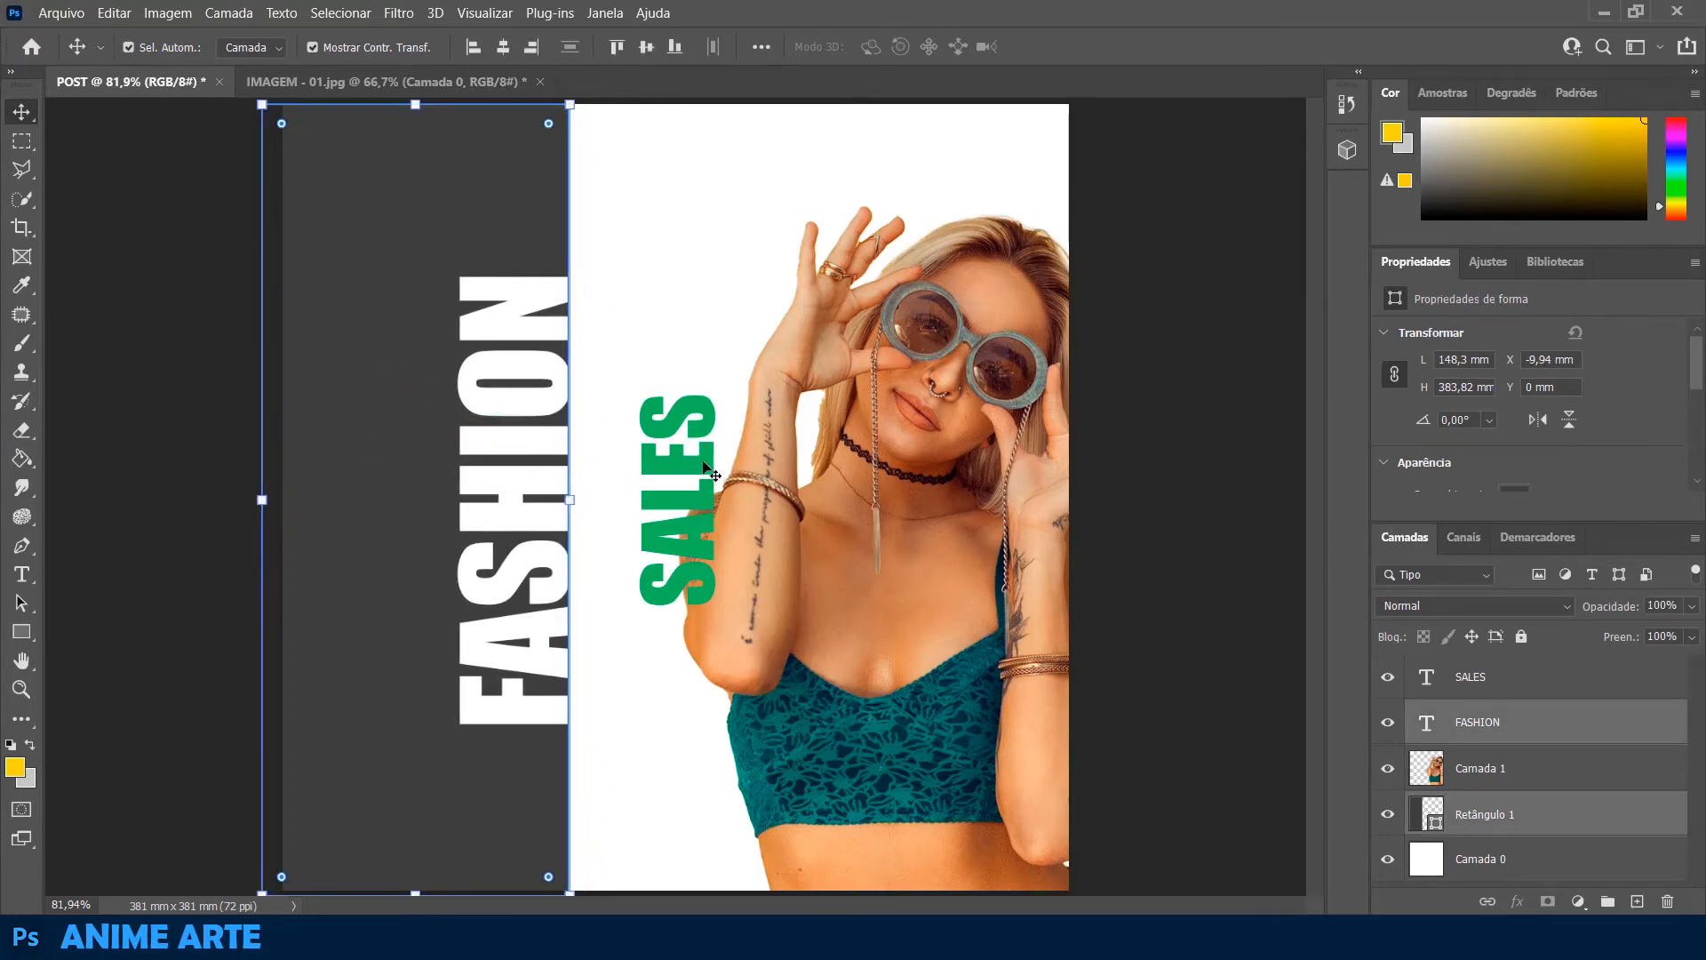
# Nudge the SALES text left to X about 158.5 mm and move the woman cutout right, clear of the text
pyautogui.click(708, 471)
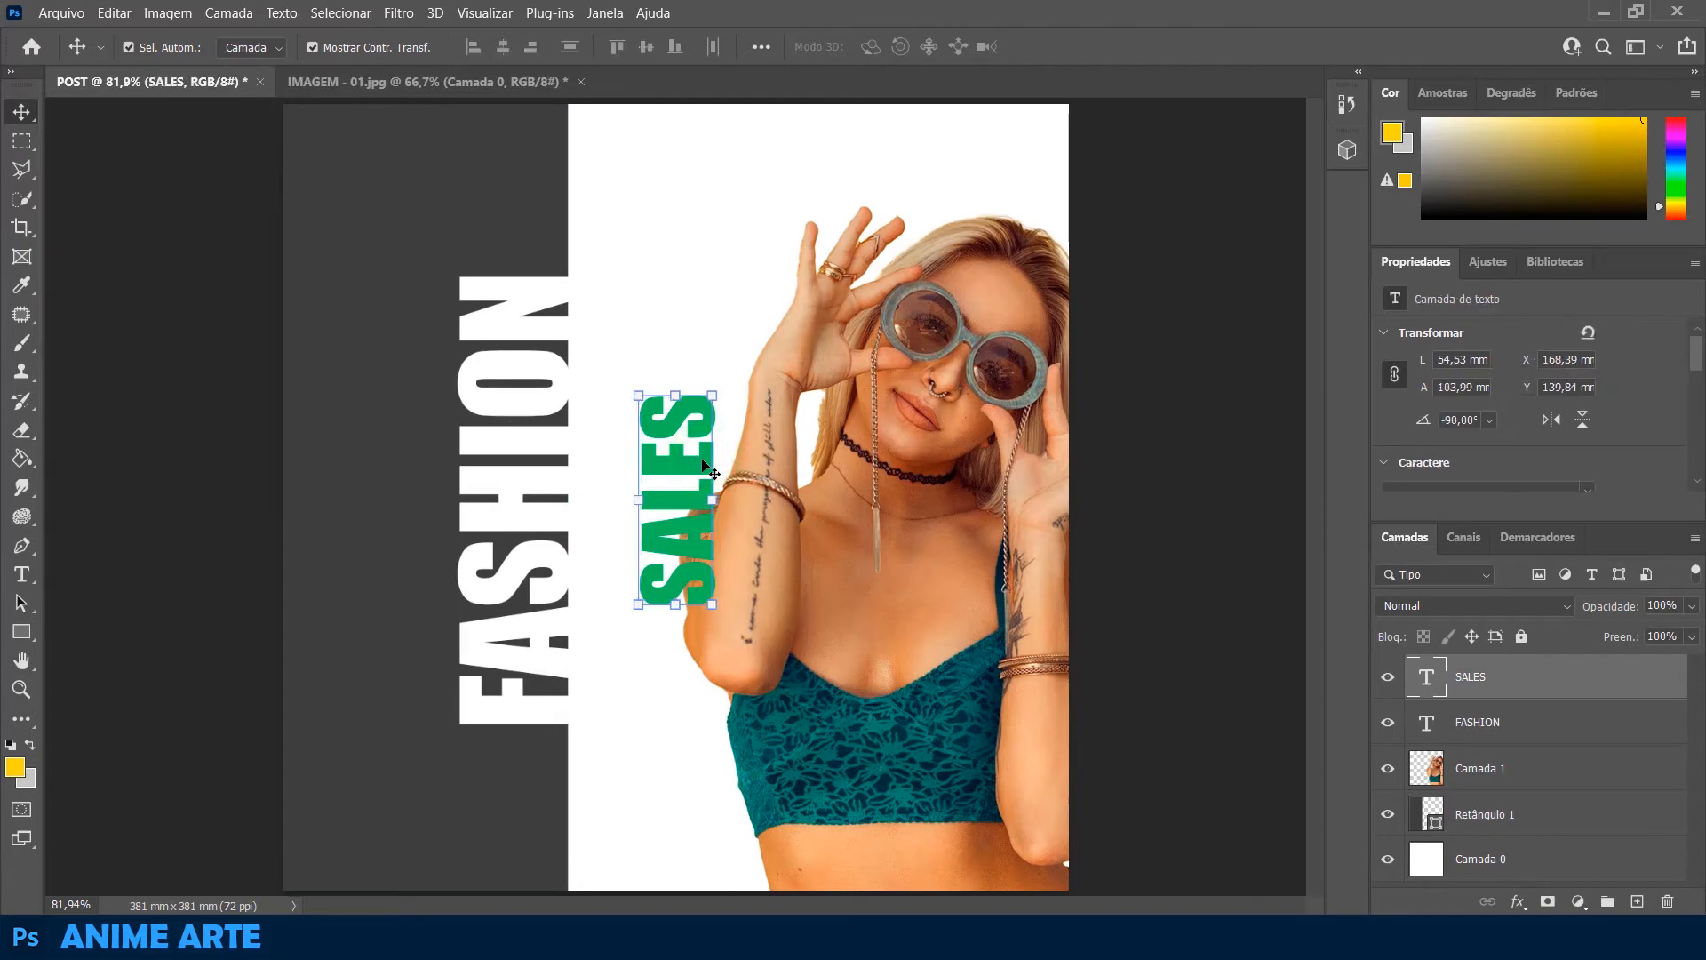
pyautogui.press('Left')
pyautogui.press('Left')
pyautogui.press('Left')
pyautogui.press('Left')
pyautogui.press('Left')
pyautogui.press('Left')
pyautogui.press('Left')
pyautogui.press('Left')
pyautogui.press('Left')
pyautogui.press('Left')
pyautogui.press('Left')
pyautogui.press('Left')
pyautogui.press('Left')
pyautogui.press('Left')
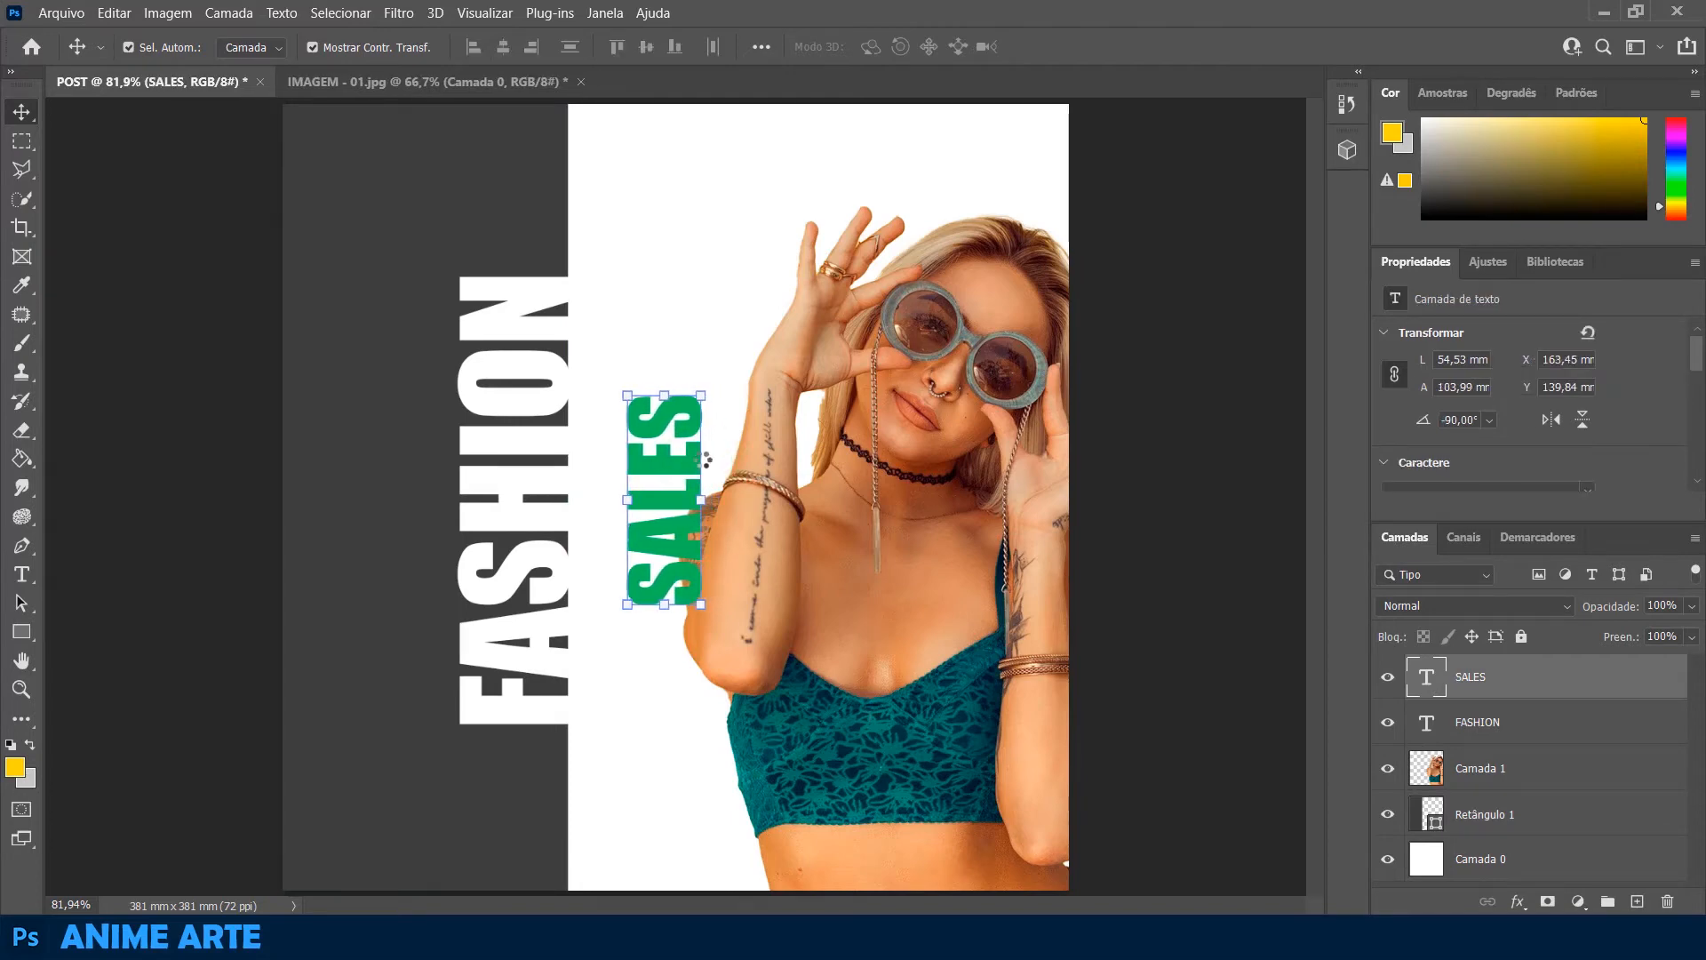
pyautogui.press('Left')
pyautogui.press('Left')
pyautogui.press('Left')
pyautogui.press('Left')
pyautogui.press('Left')
pyautogui.press('Left')
pyautogui.press('Left')
pyautogui.press('Left')
pyautogui.press('Left')
pyautogui.press('Left')
pyautogui.press('Left')
pyautogui.press('Left')
pyautogui.press('Left')
pyautogui.press('Left')
pyautogui.moveTo(876, 488); pyautogui.dragTo(908, 491)
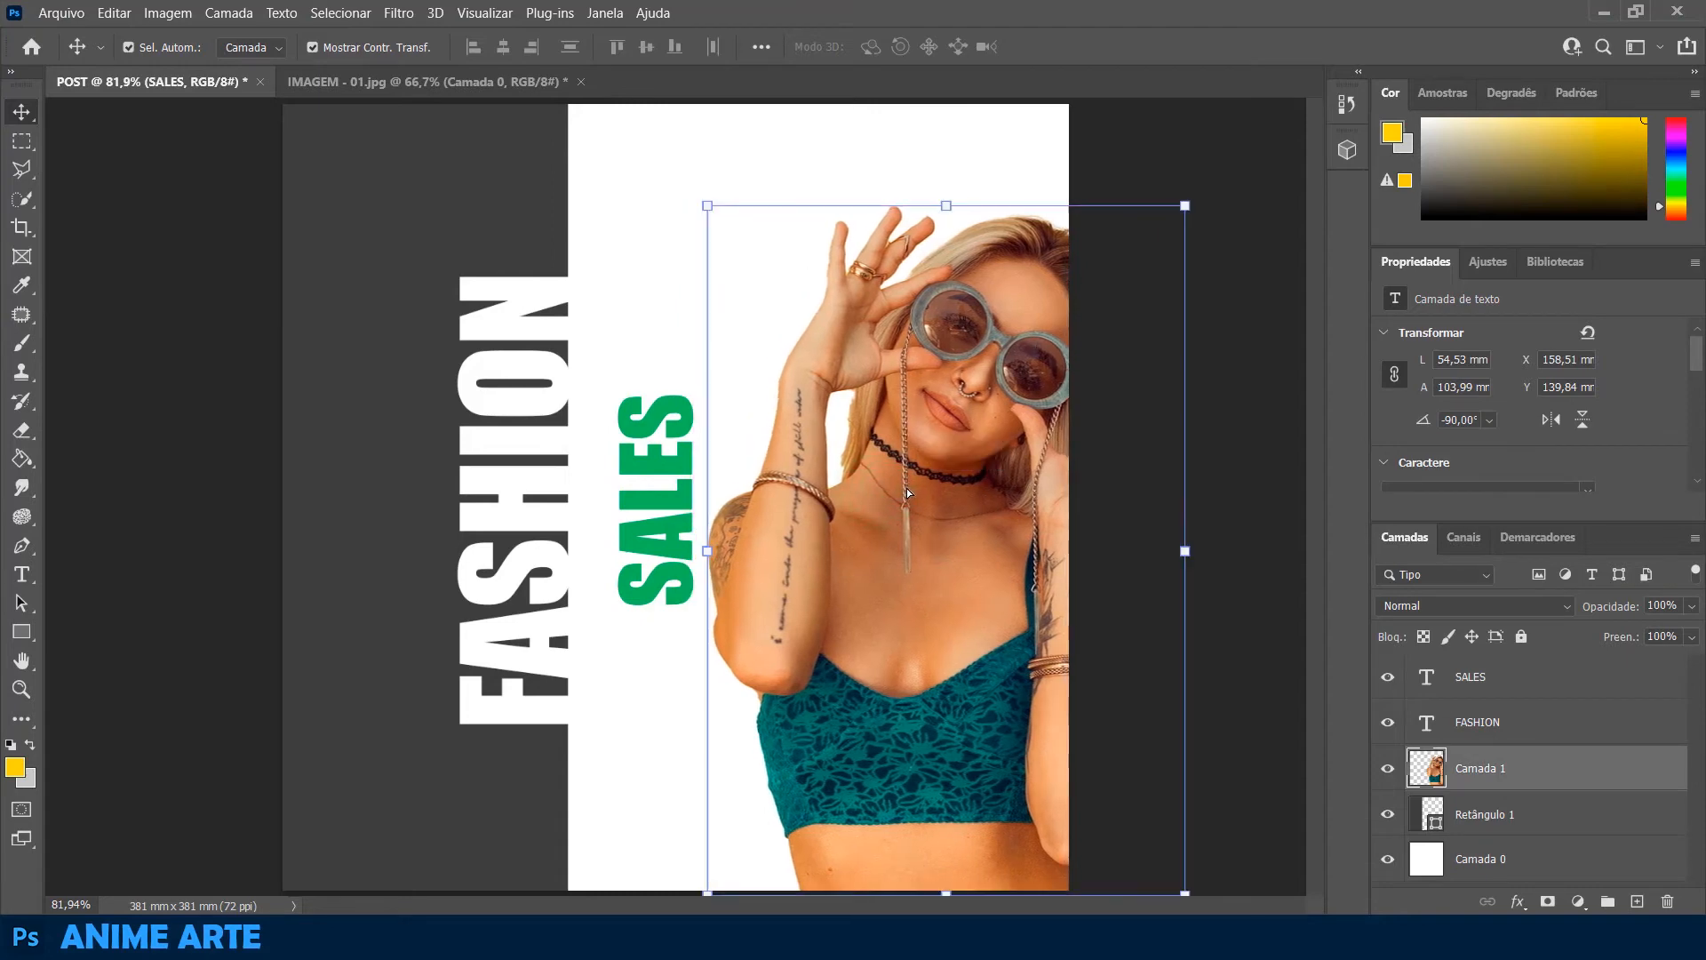
pyautogui.click(1246, 363)
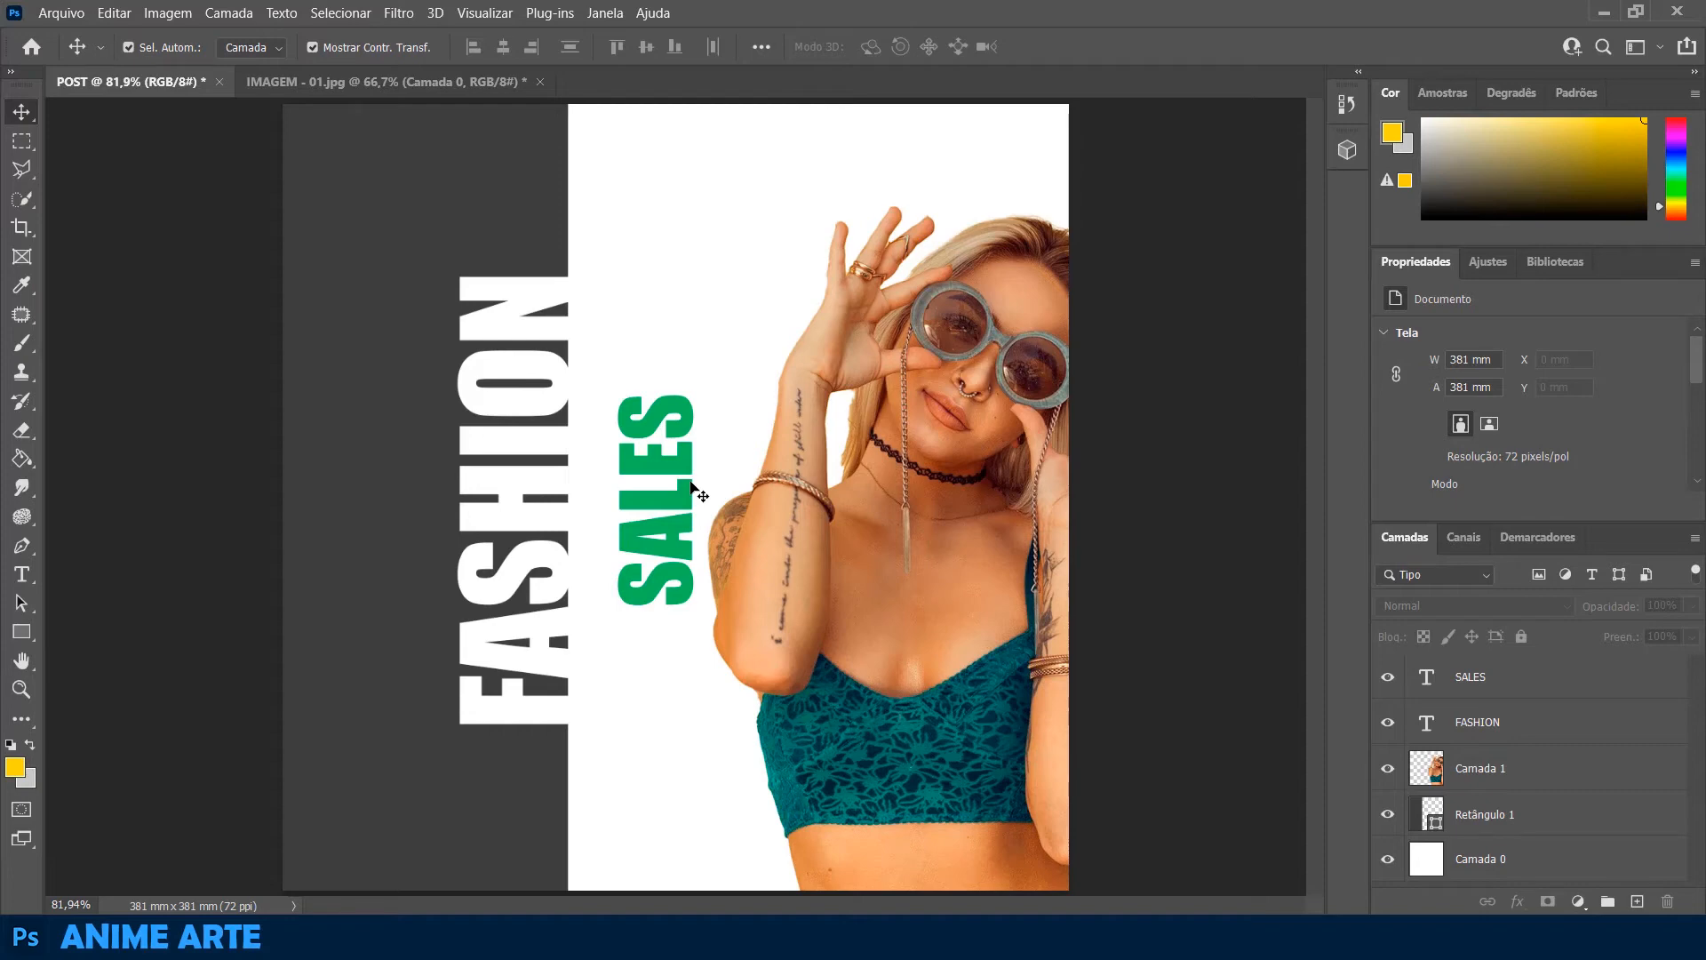
# Recolour the SALES text with the dark teal #206b61 sampled from the woman's lace top
pyautogui.click(668, 463)
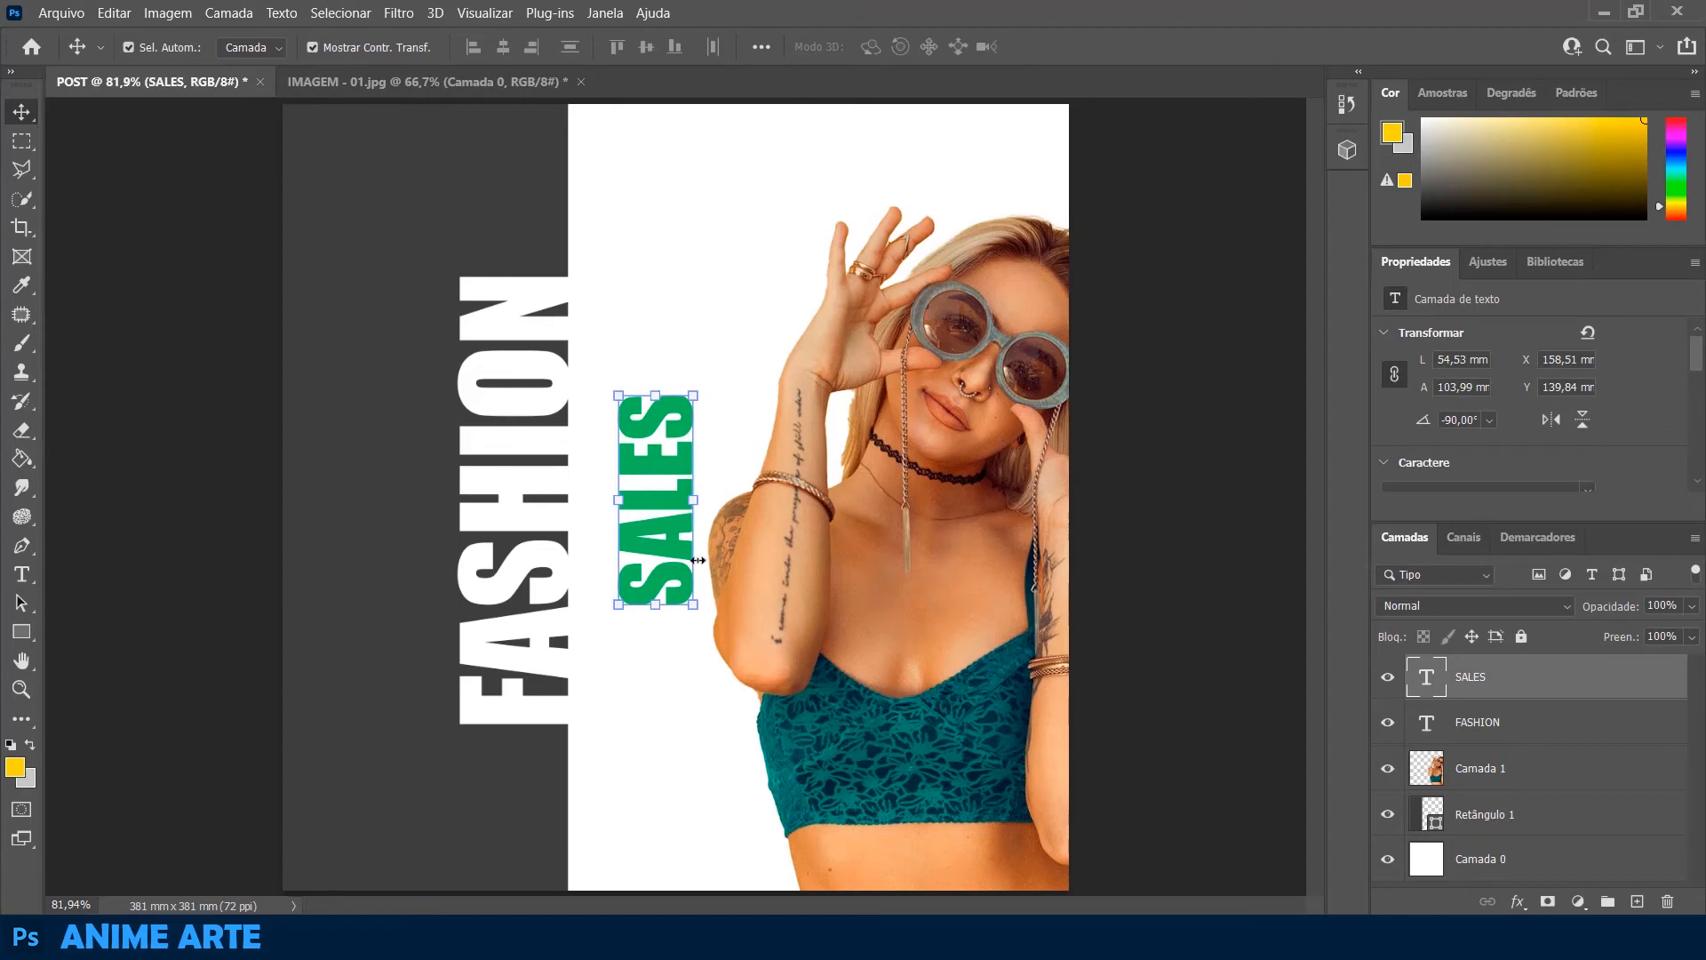
pyautogui.doubleClick(665, 507)
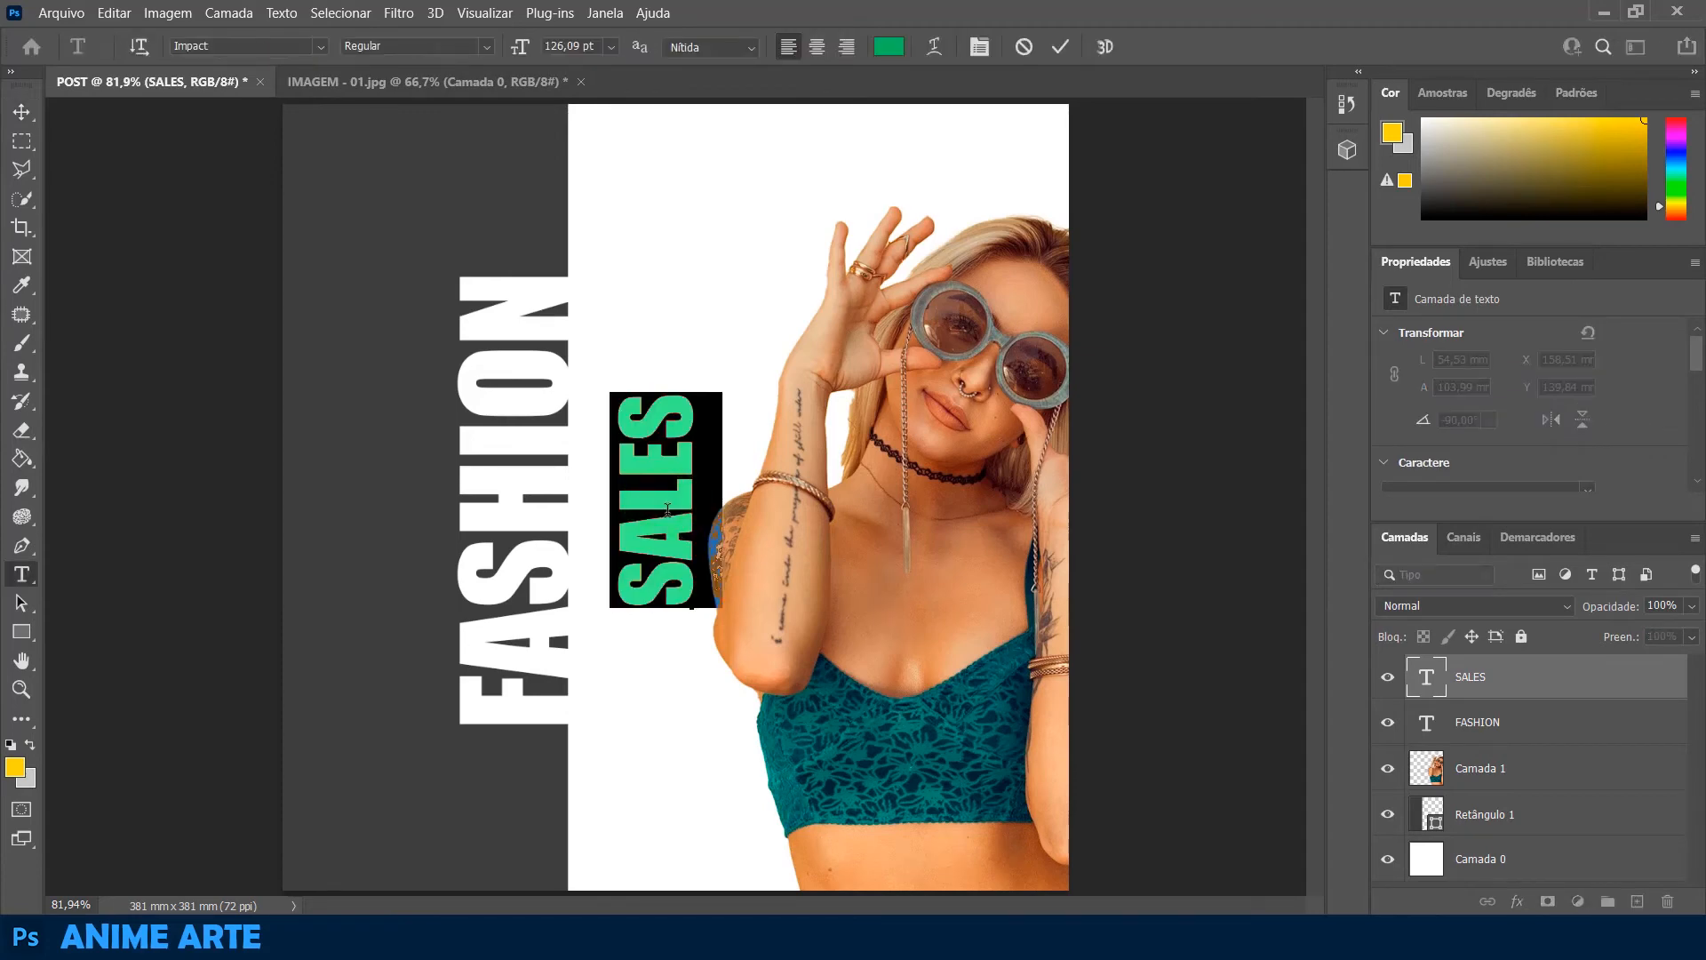
pyautogui.click(895, 51)
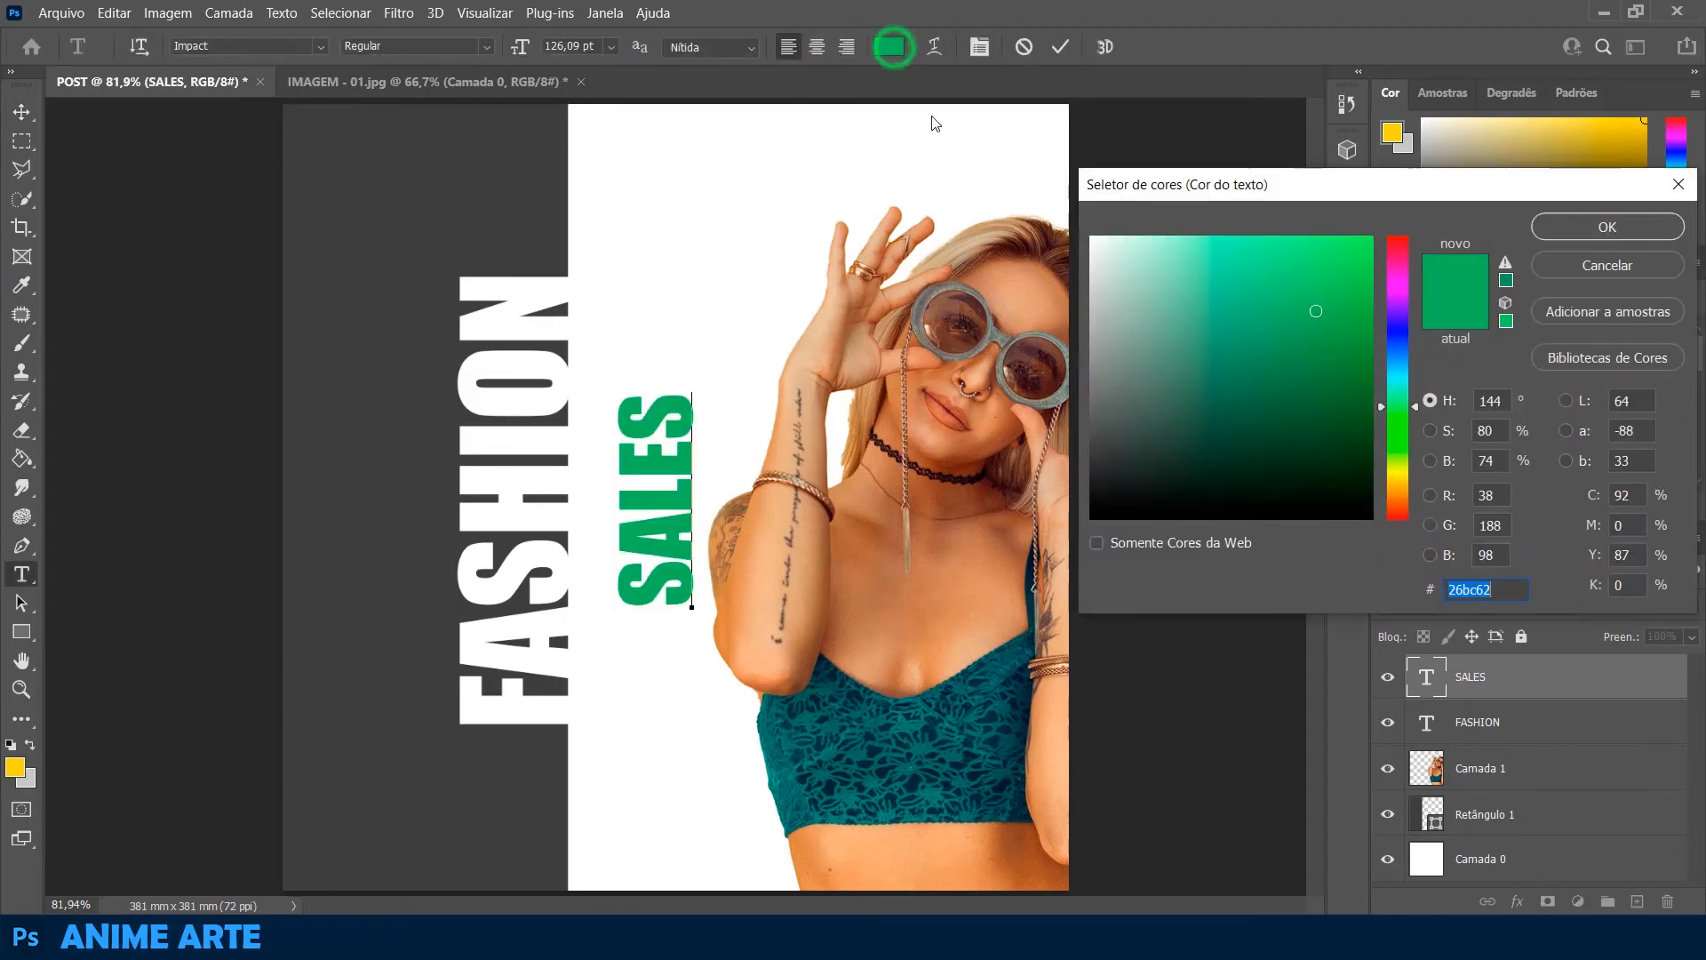
pyautogui.moveTo(1237, 185); pyautogui.dragTo(1227, 197)
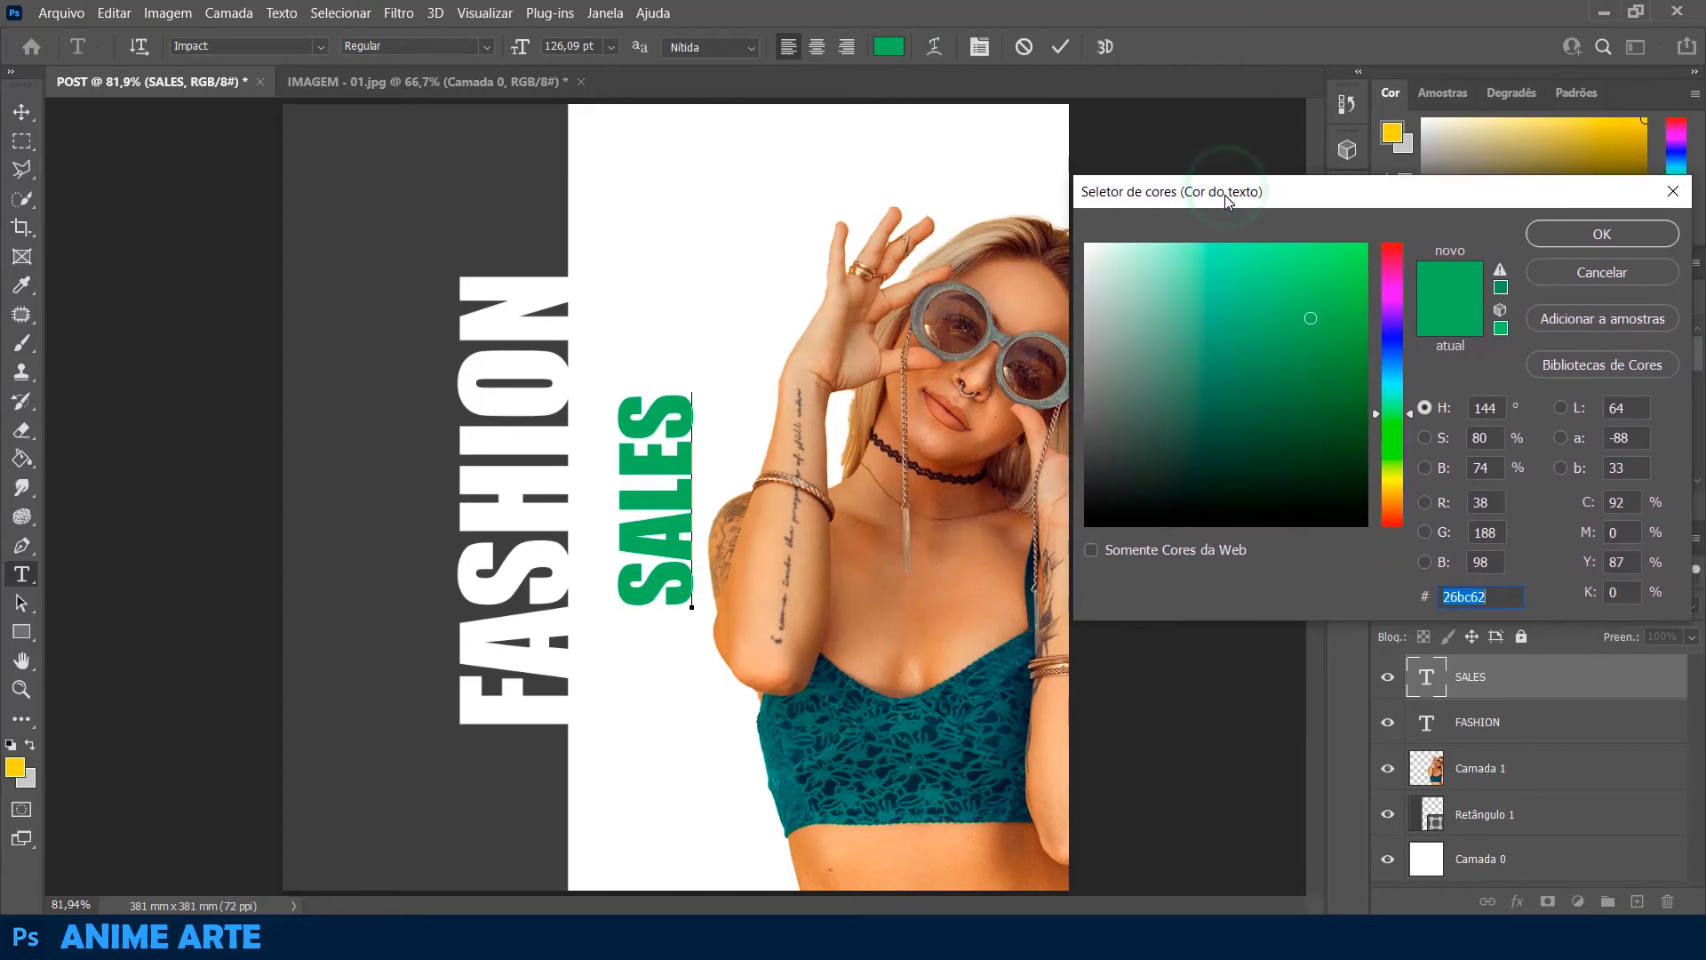
pyautogui.press('capslock')
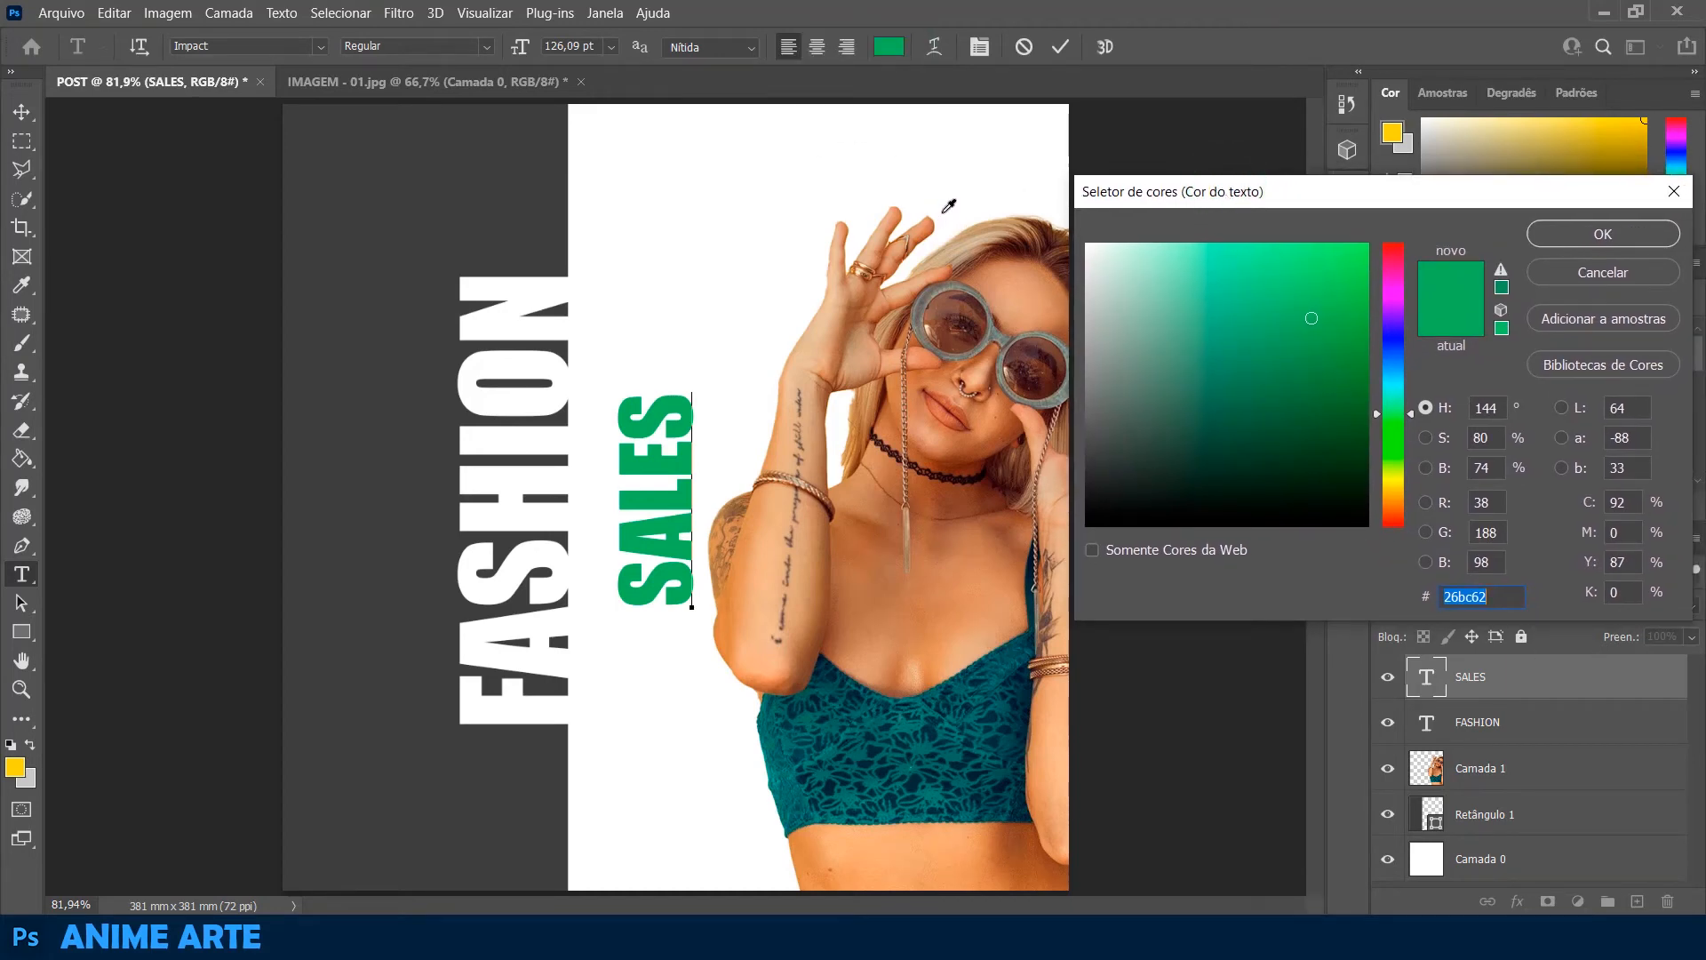
pyautogui.press('capslock')
pyautogui.click(857, 756)
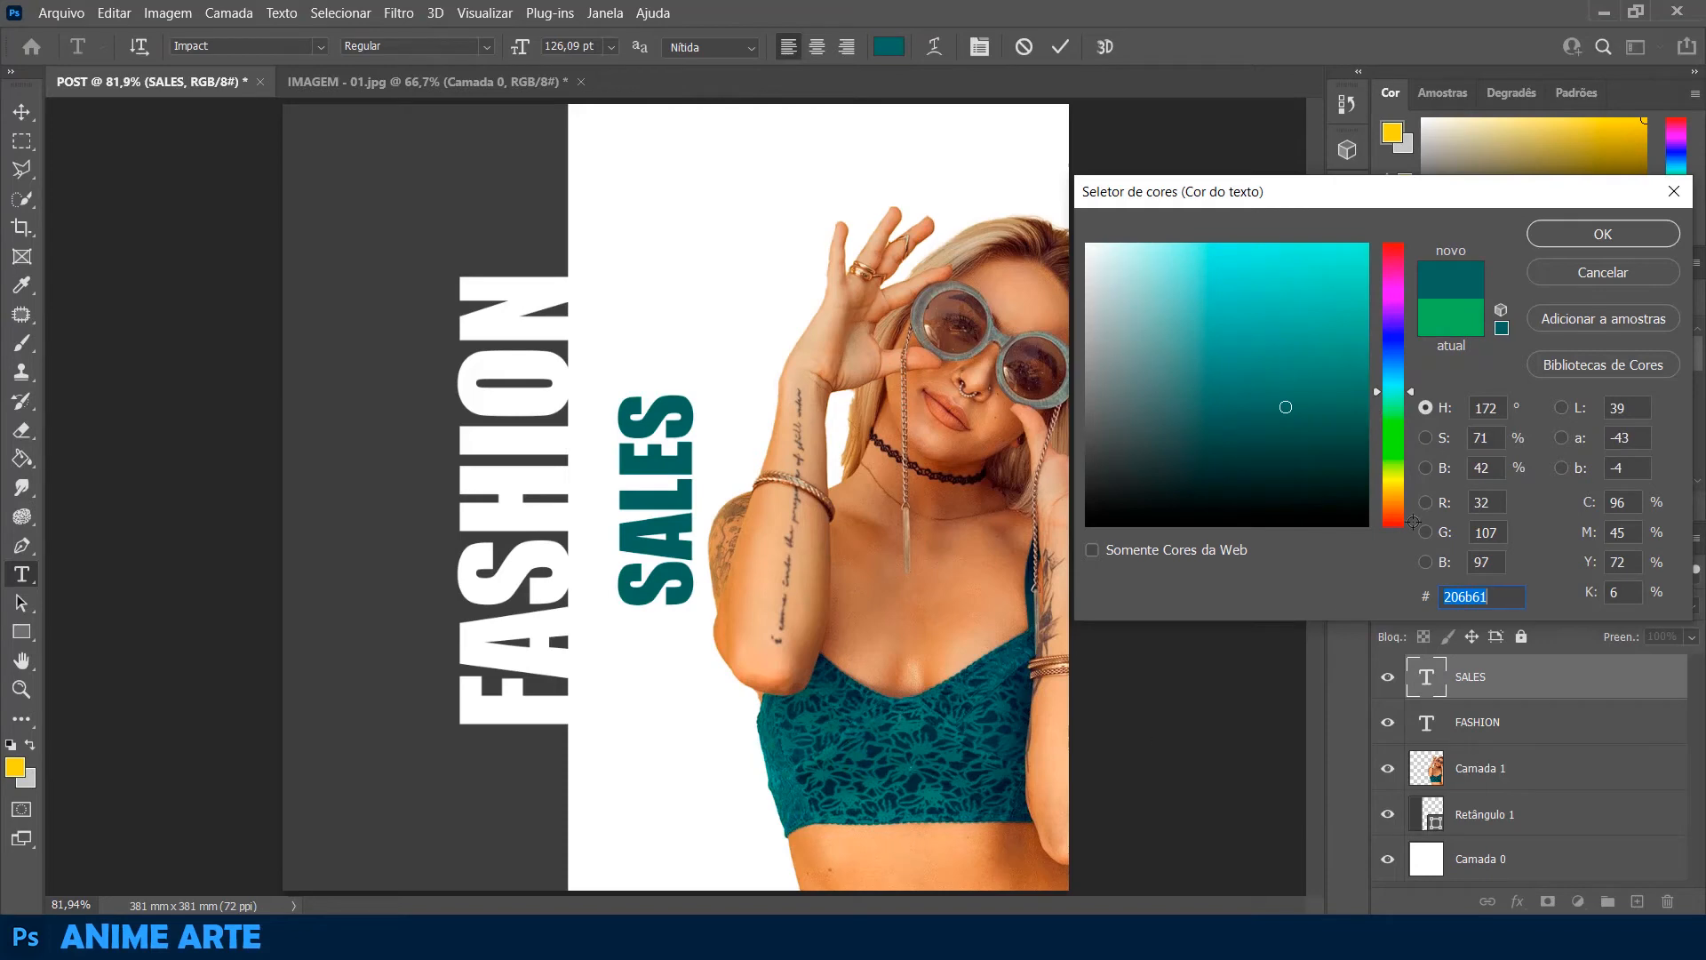
pyautogui.click(1603, 234)
pyautogui.click(22, 111)
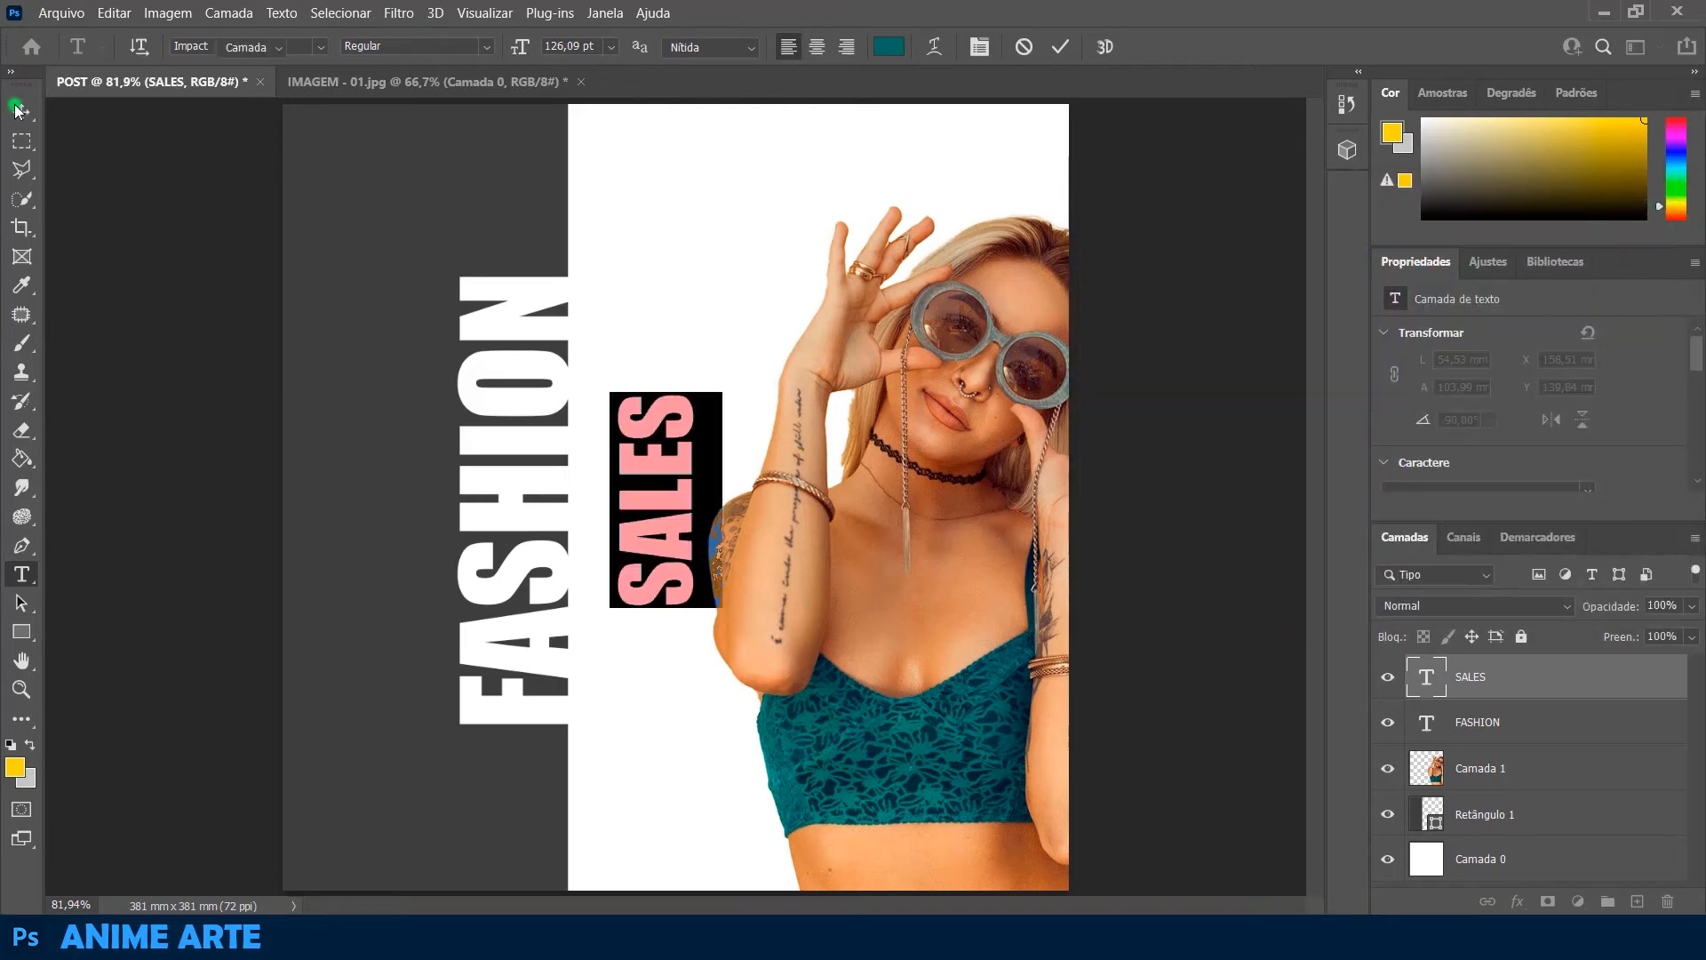
pyautogui.click(125, 291)
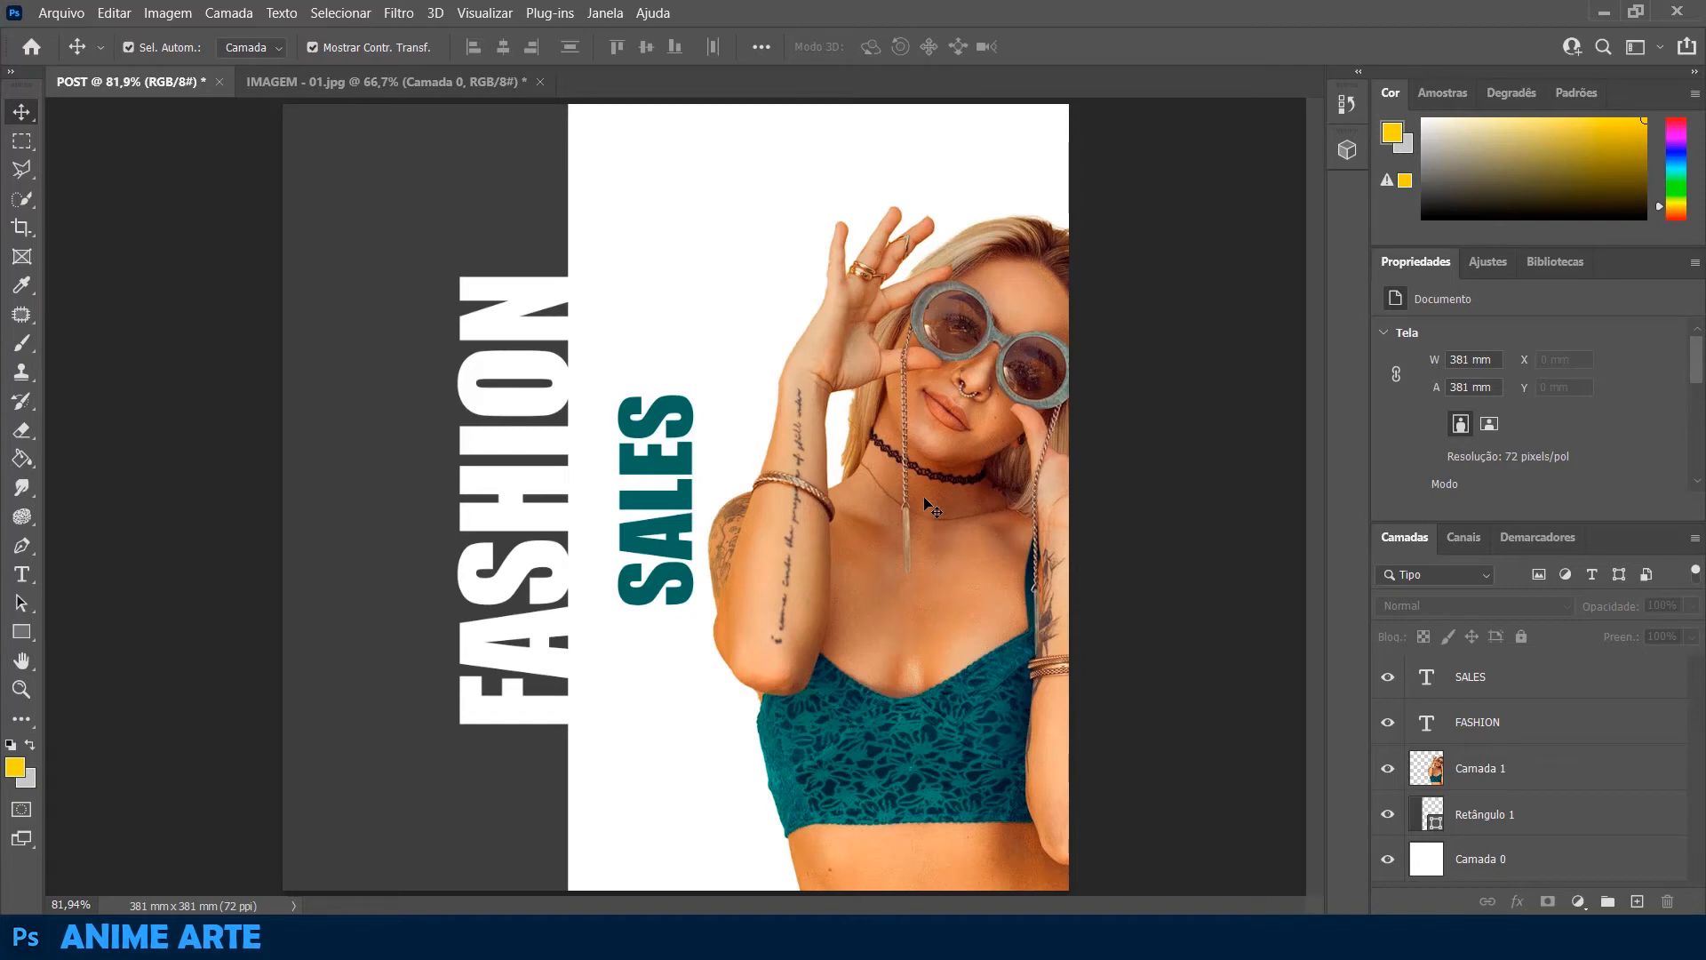
# Draw a yellow rounded rectangle about 211 × 28 mm with 50 px corners above the woman, extending past the canvas's right edge
pyautogui.click(22, 632)
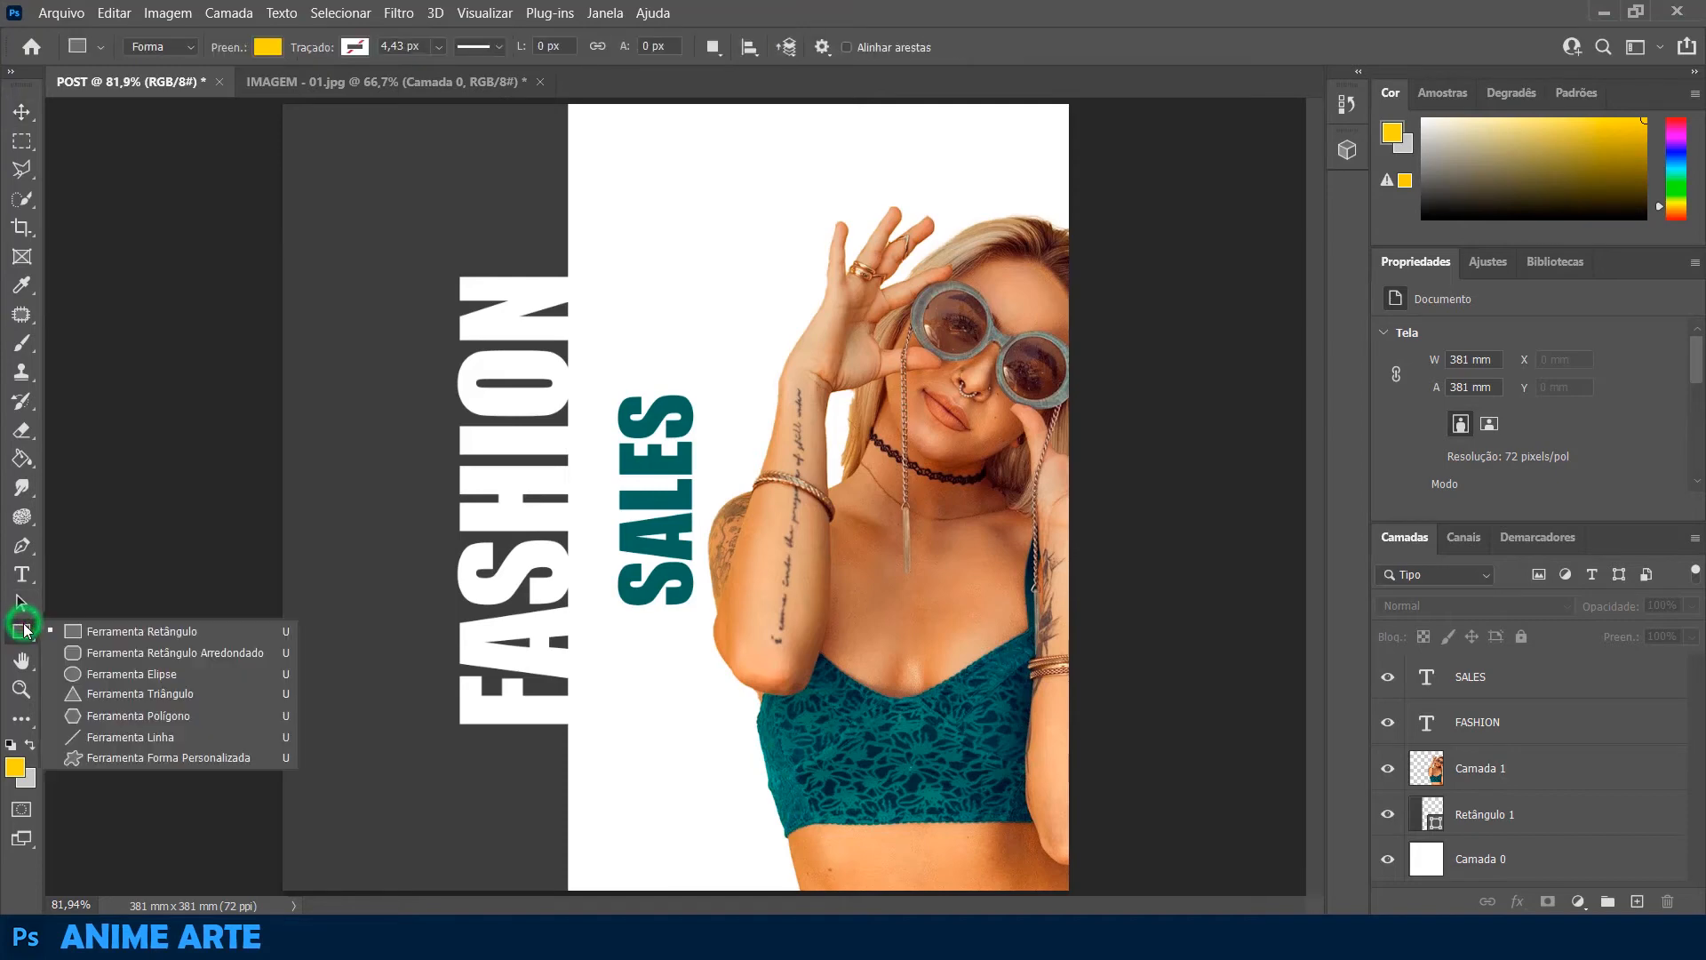
pyautogui.click(179, 654)
pyautogui.moveTo(671, 121); pyautogui.dragTo(1106, 177)
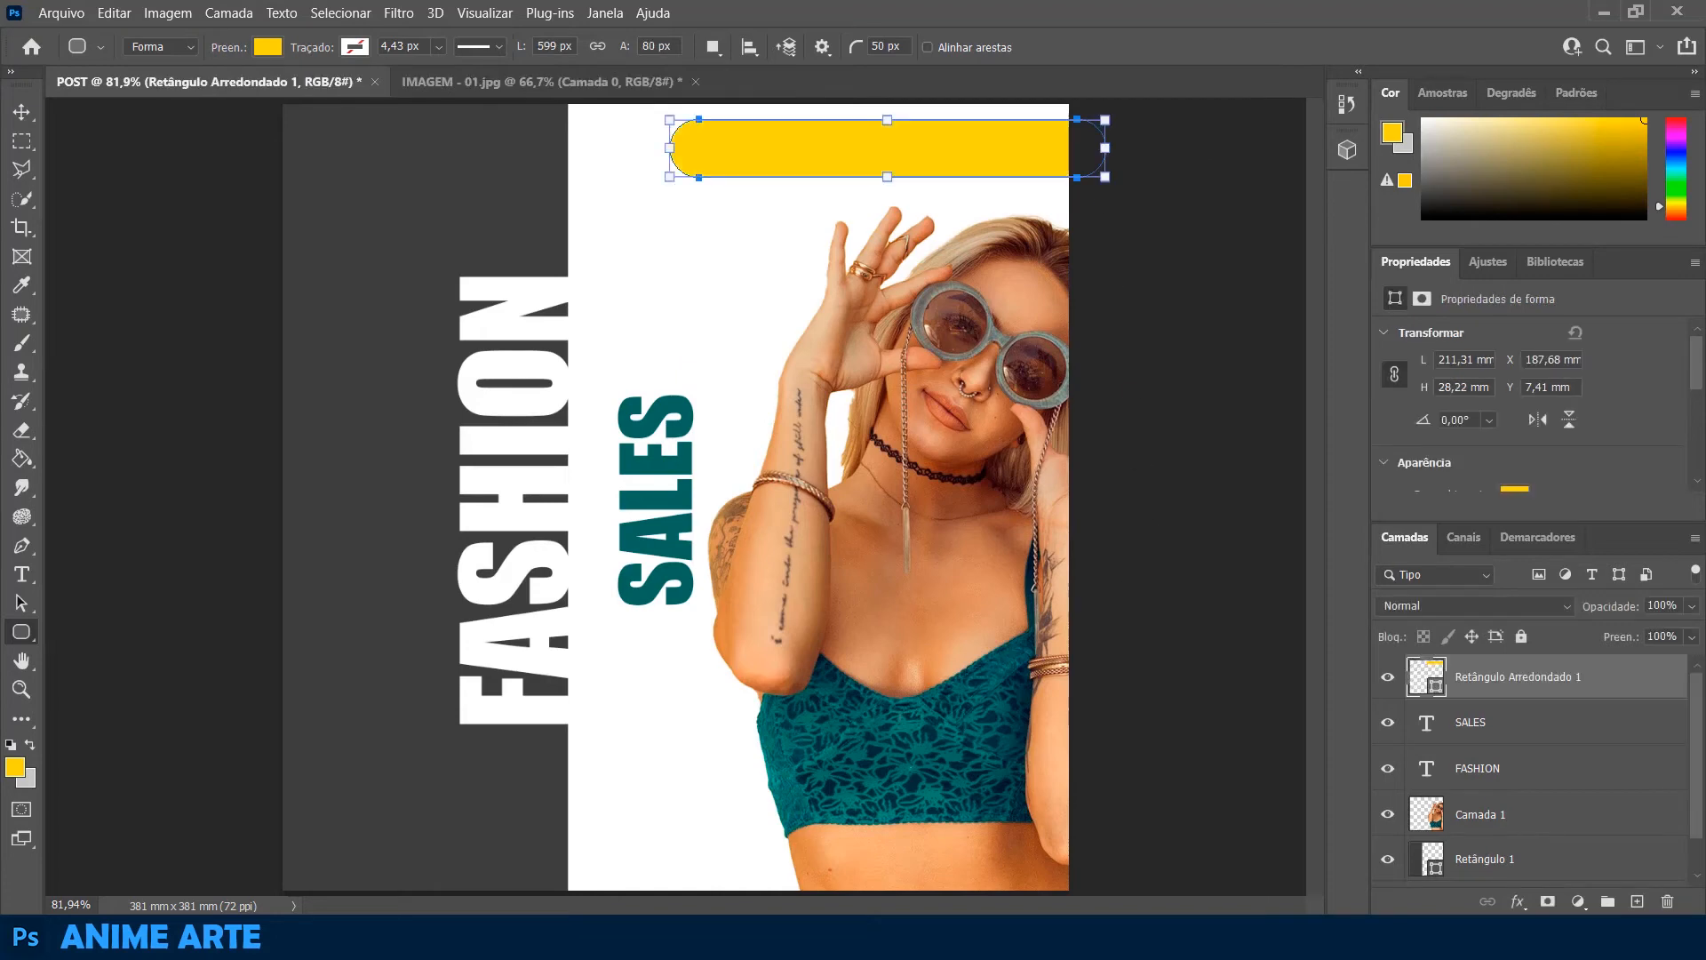
# Draw a rounded rectangle about 108 × 25 mm near the bottom of the grey panel and fill it with the dark teal
pyautogui.moveTo(318, 815); pyautogui.dragTo(539, 865)
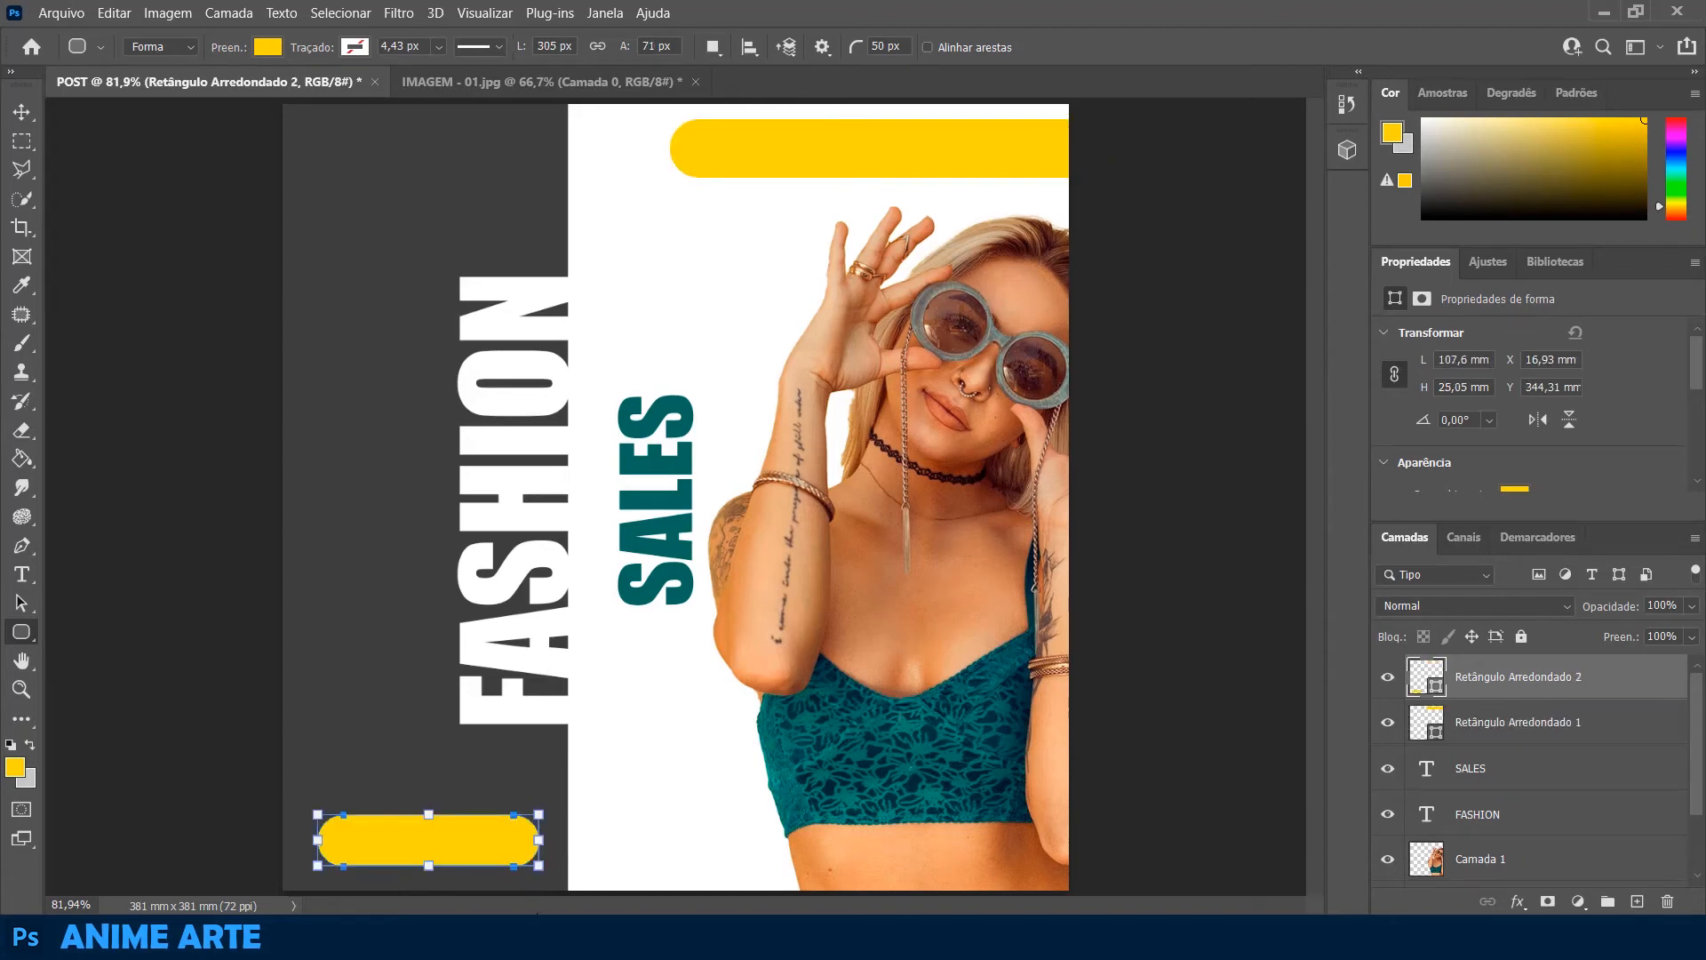
pyautogui.click(267, 46)
pyautogui.click(128, 164)
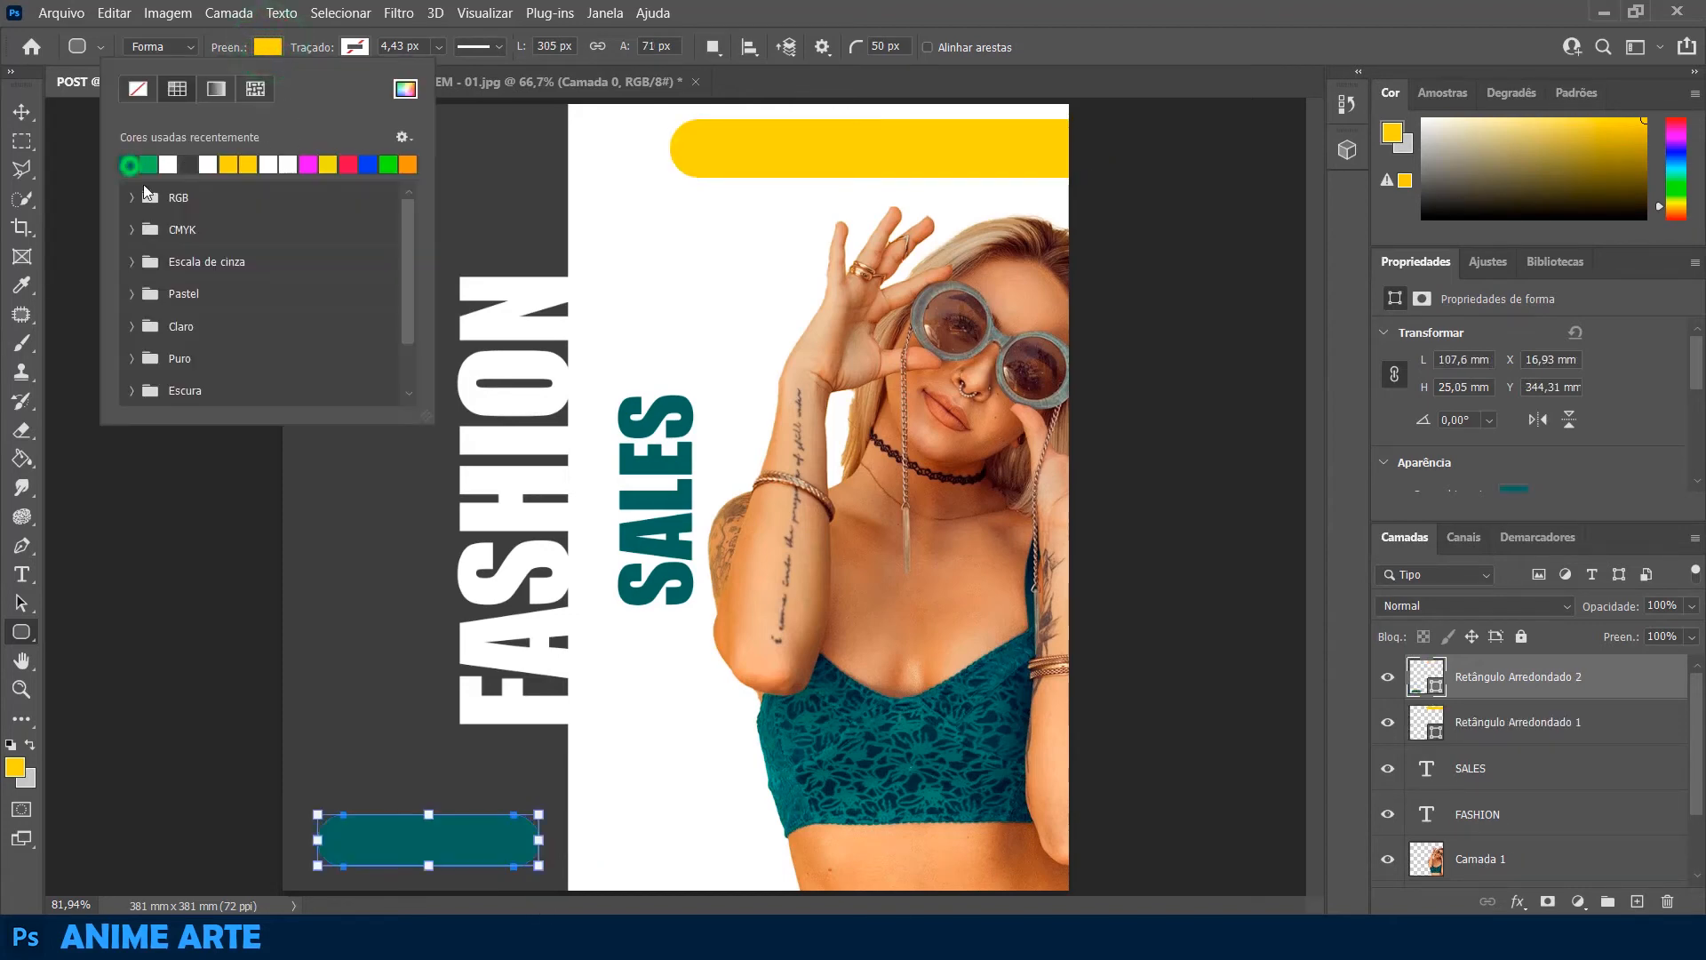
# Change the fill of the rounded bar above the woman to the same dark teal
pyautogui.click(21, 111)
pyautogui.click(864, 160)
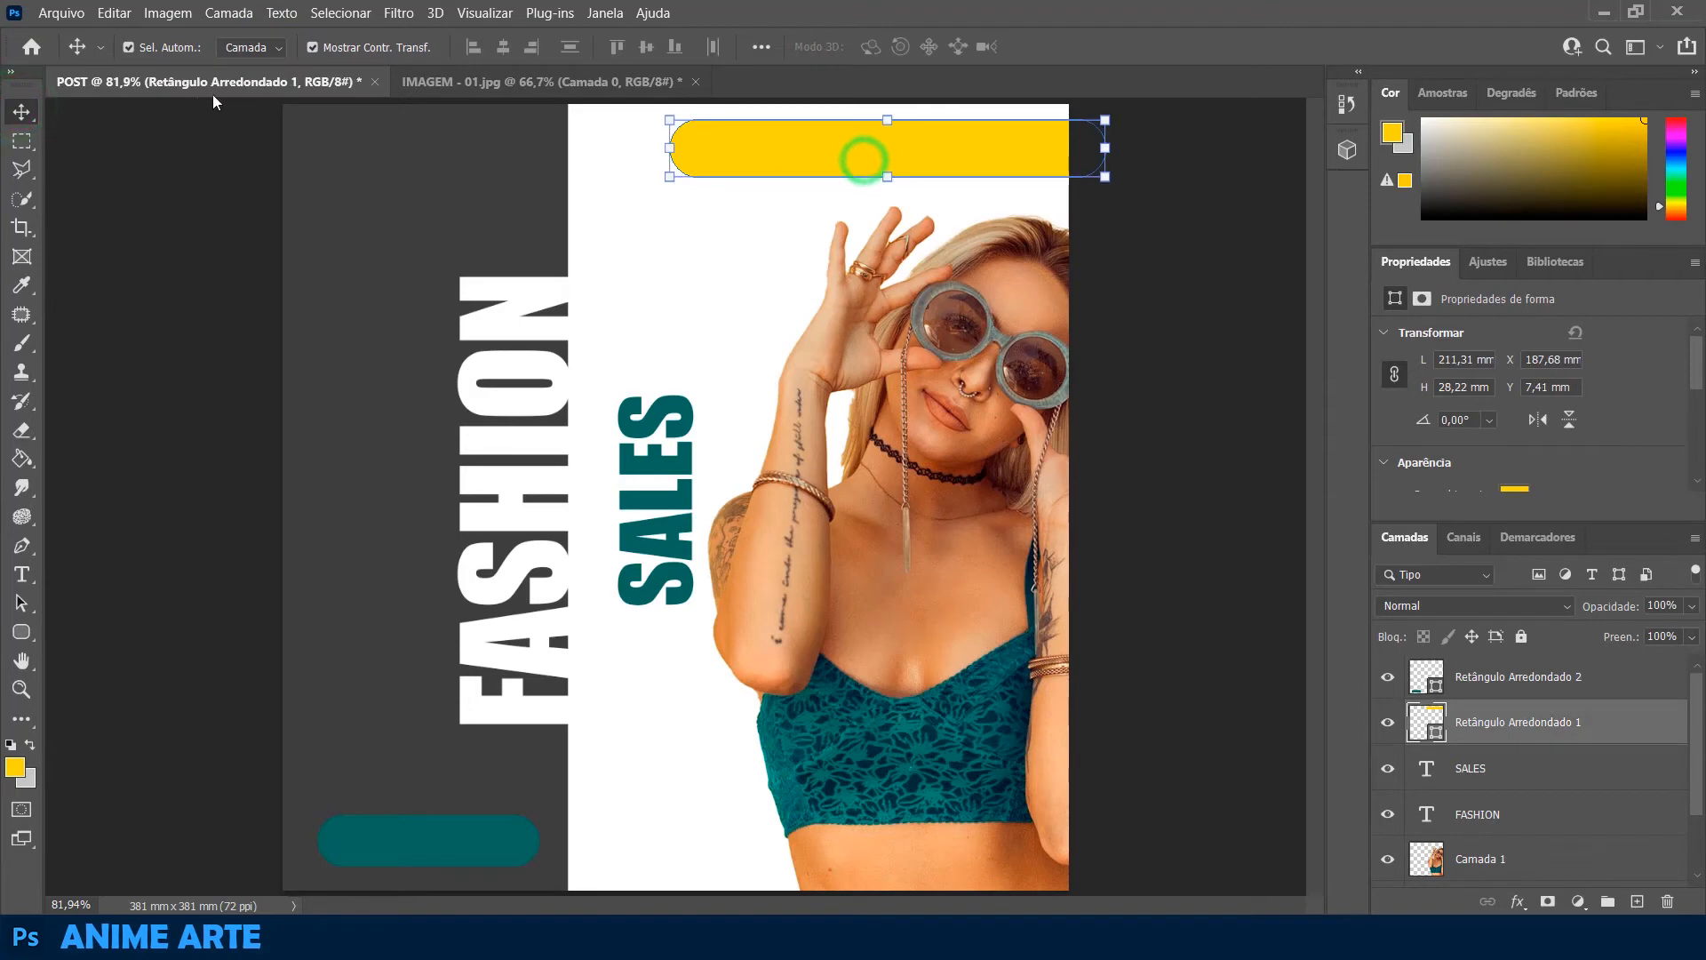
pyautogui.click(21, 631)
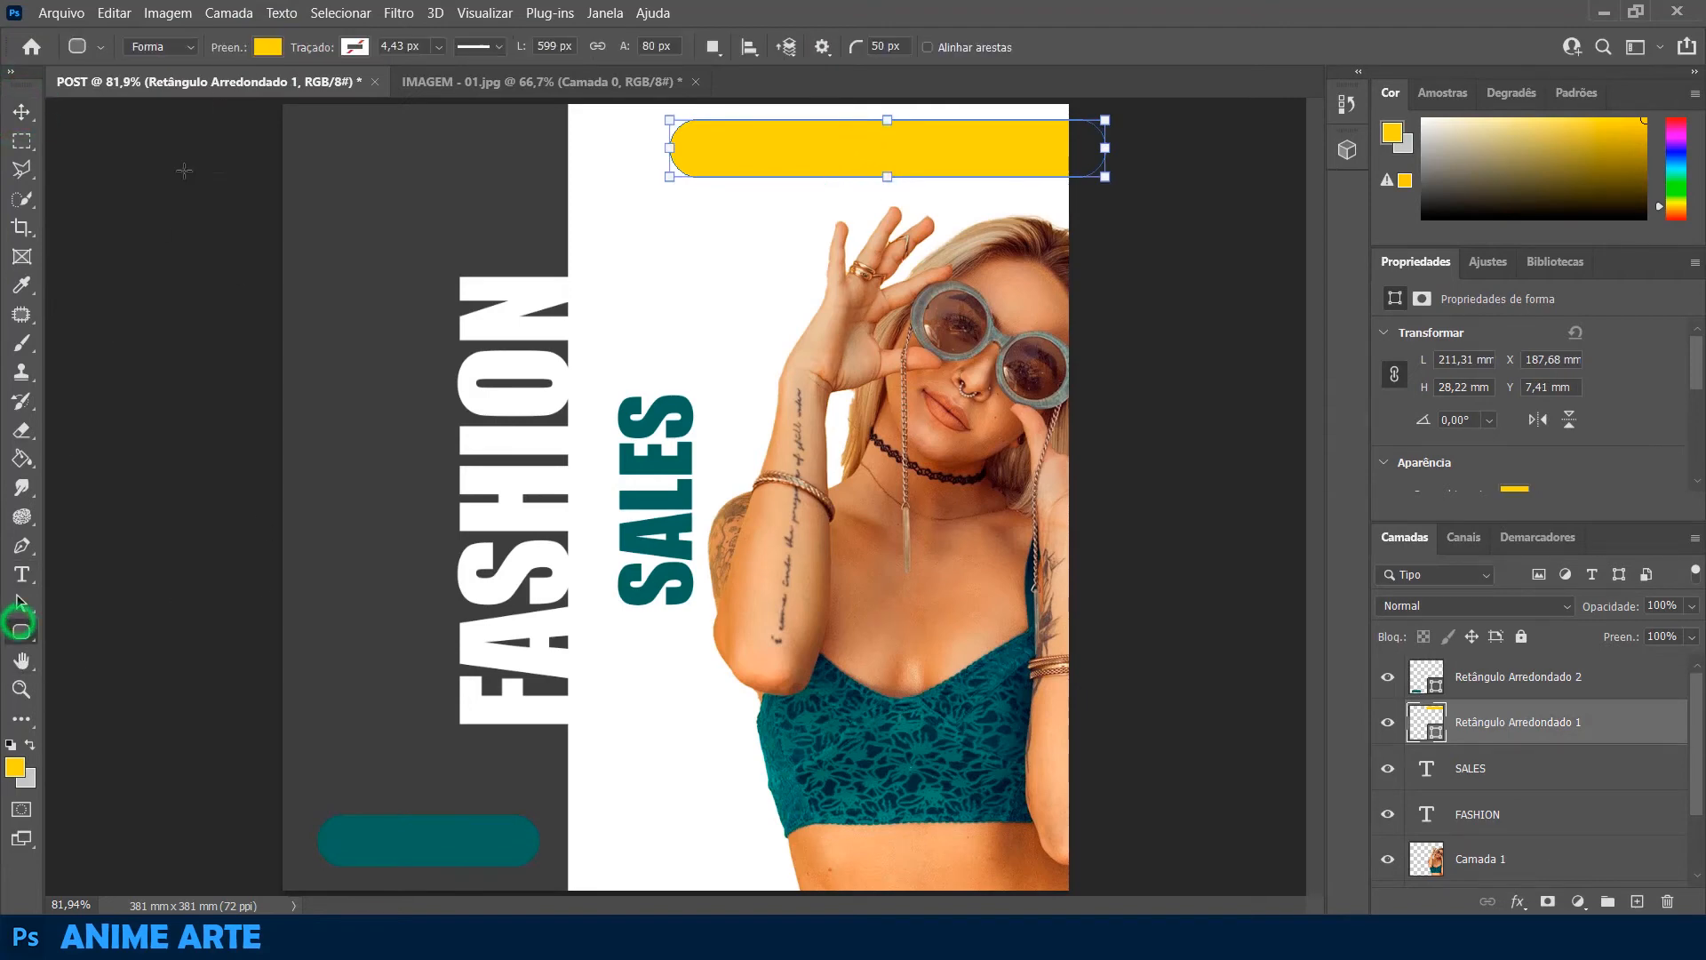
pyautogui.click(267, 46)
pyautogui.click(158, 153)
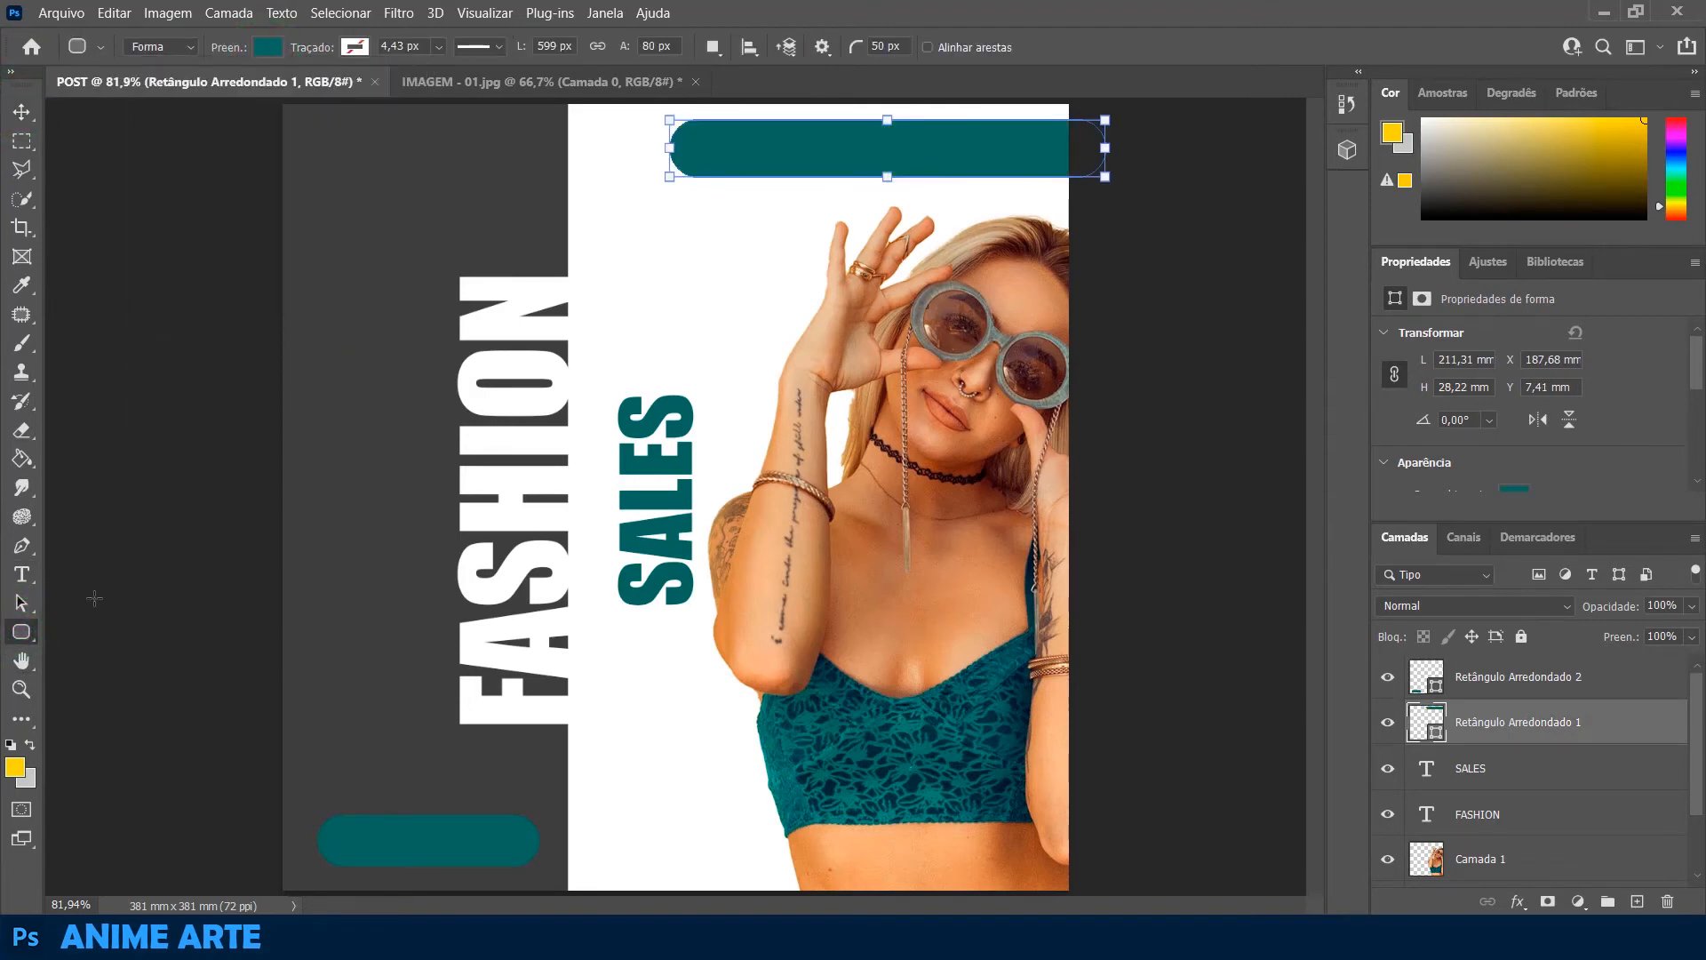
# Draw a dark teal circle with the Ellipse tool in the upper-left corner of the grey panel
pyautogui.rightClick(22, 631)
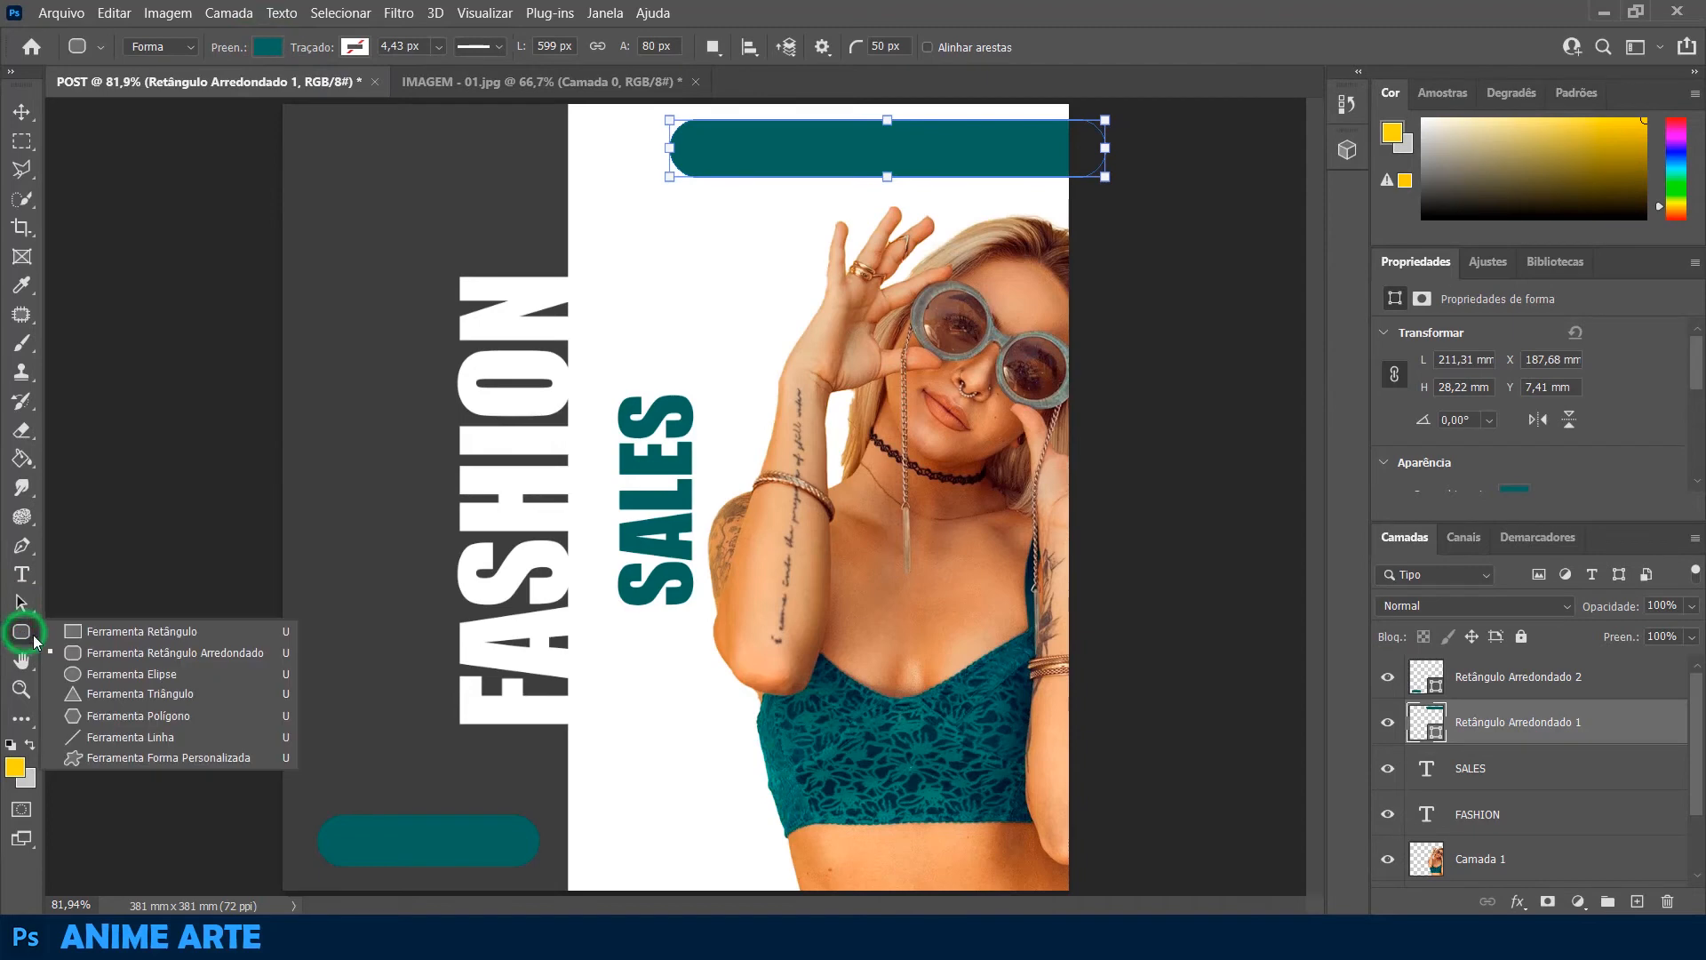
pyautogui.click(132, 683)
pyautogui.moveTo(376, 204); pyautogui.dragTo(360, 167)
pyautogui.click(21, 111)
pyautogui.click(160, 369)
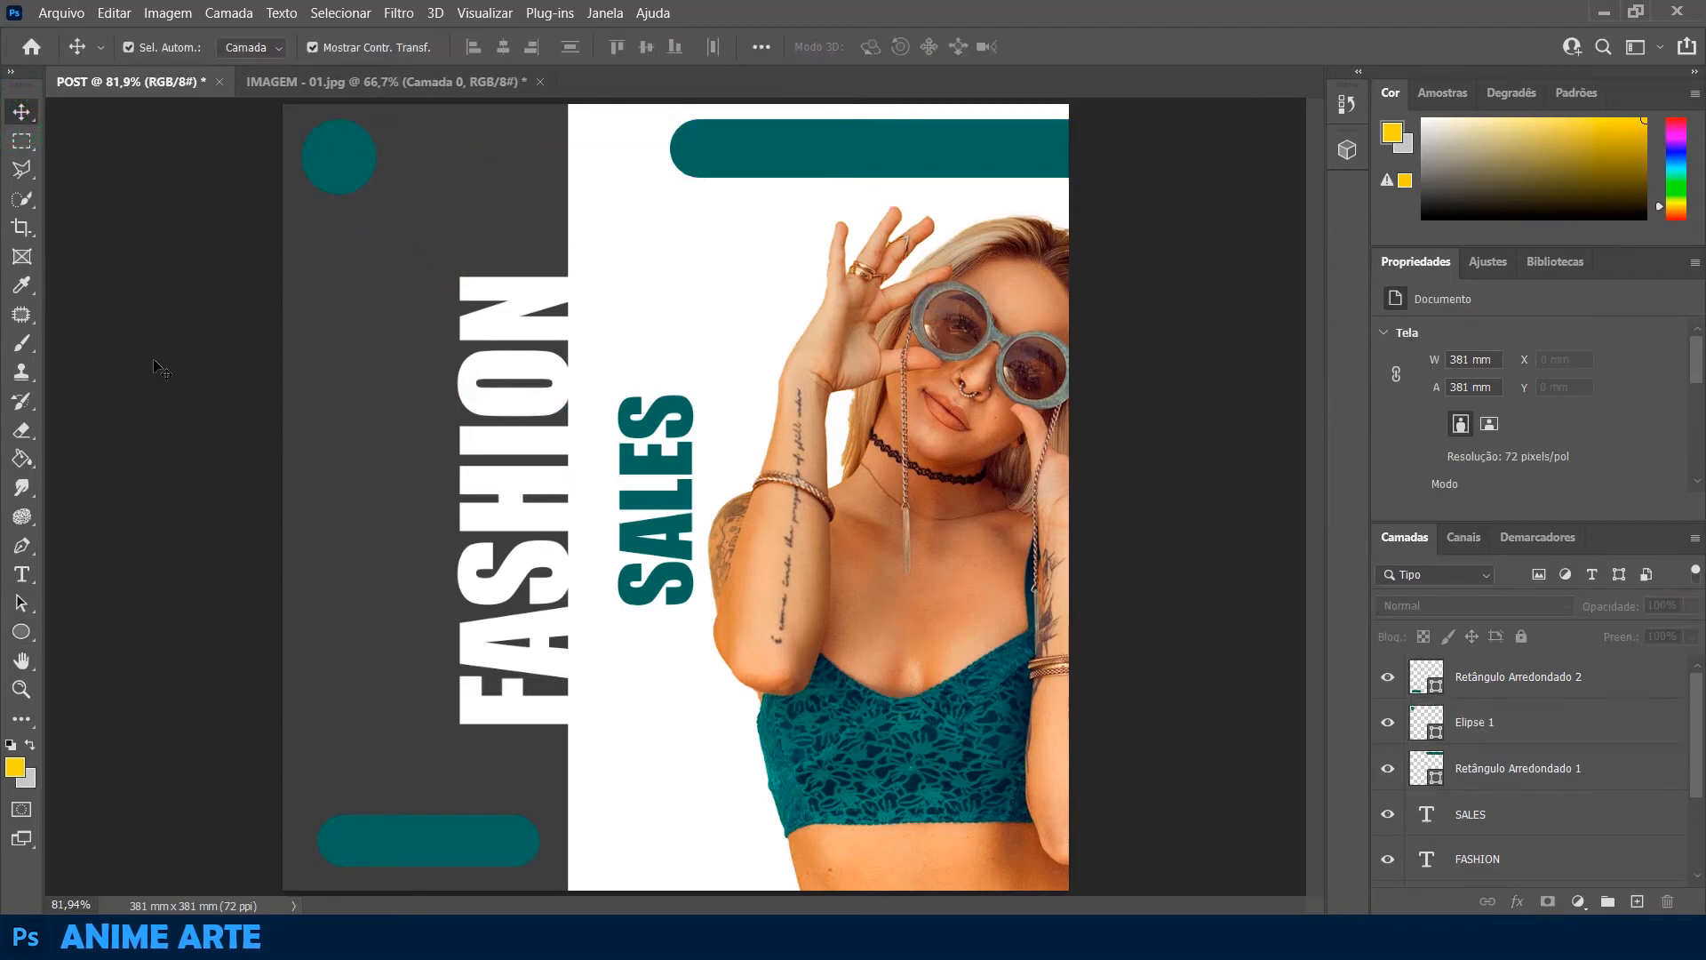
# Draw a small circle of about 18 × 18 px on the grey panel beside the FASHION text and fill it with white
pyautogui.click(21, 631)
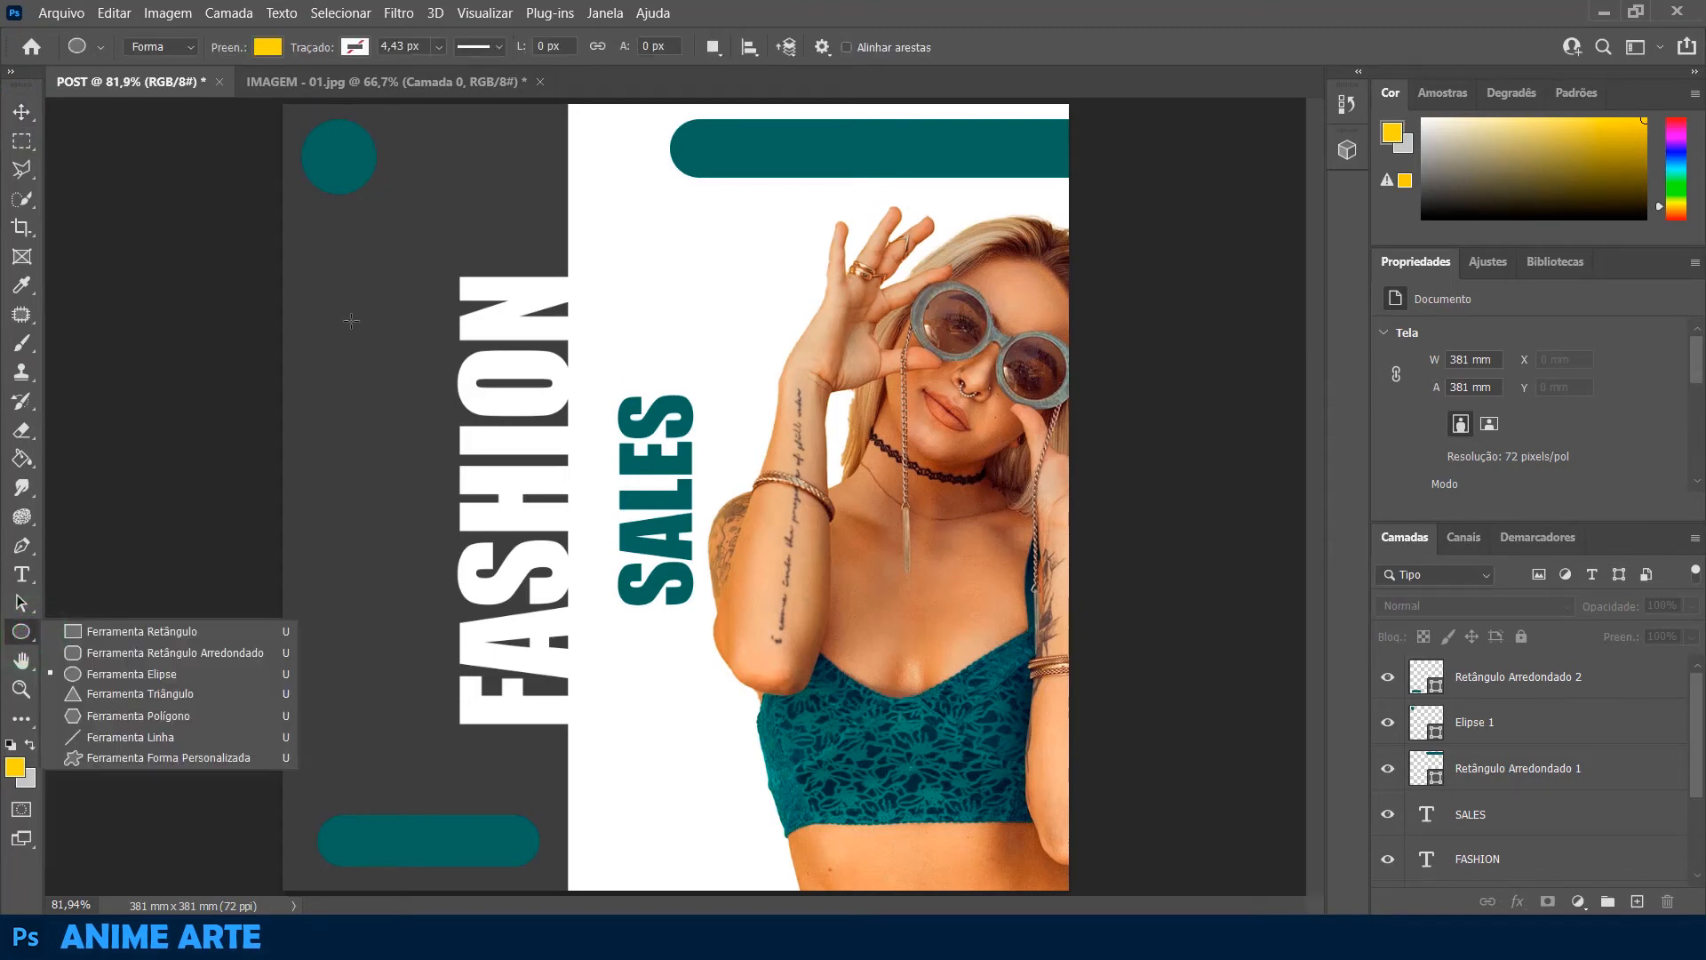
pyautogui.moveTo(350, 319)
pyautogui.mouseDown()
pyautogui.moveTo(381, 344)
pyautogui.moveTo(359, 331)
pyautogui.mouseUp()
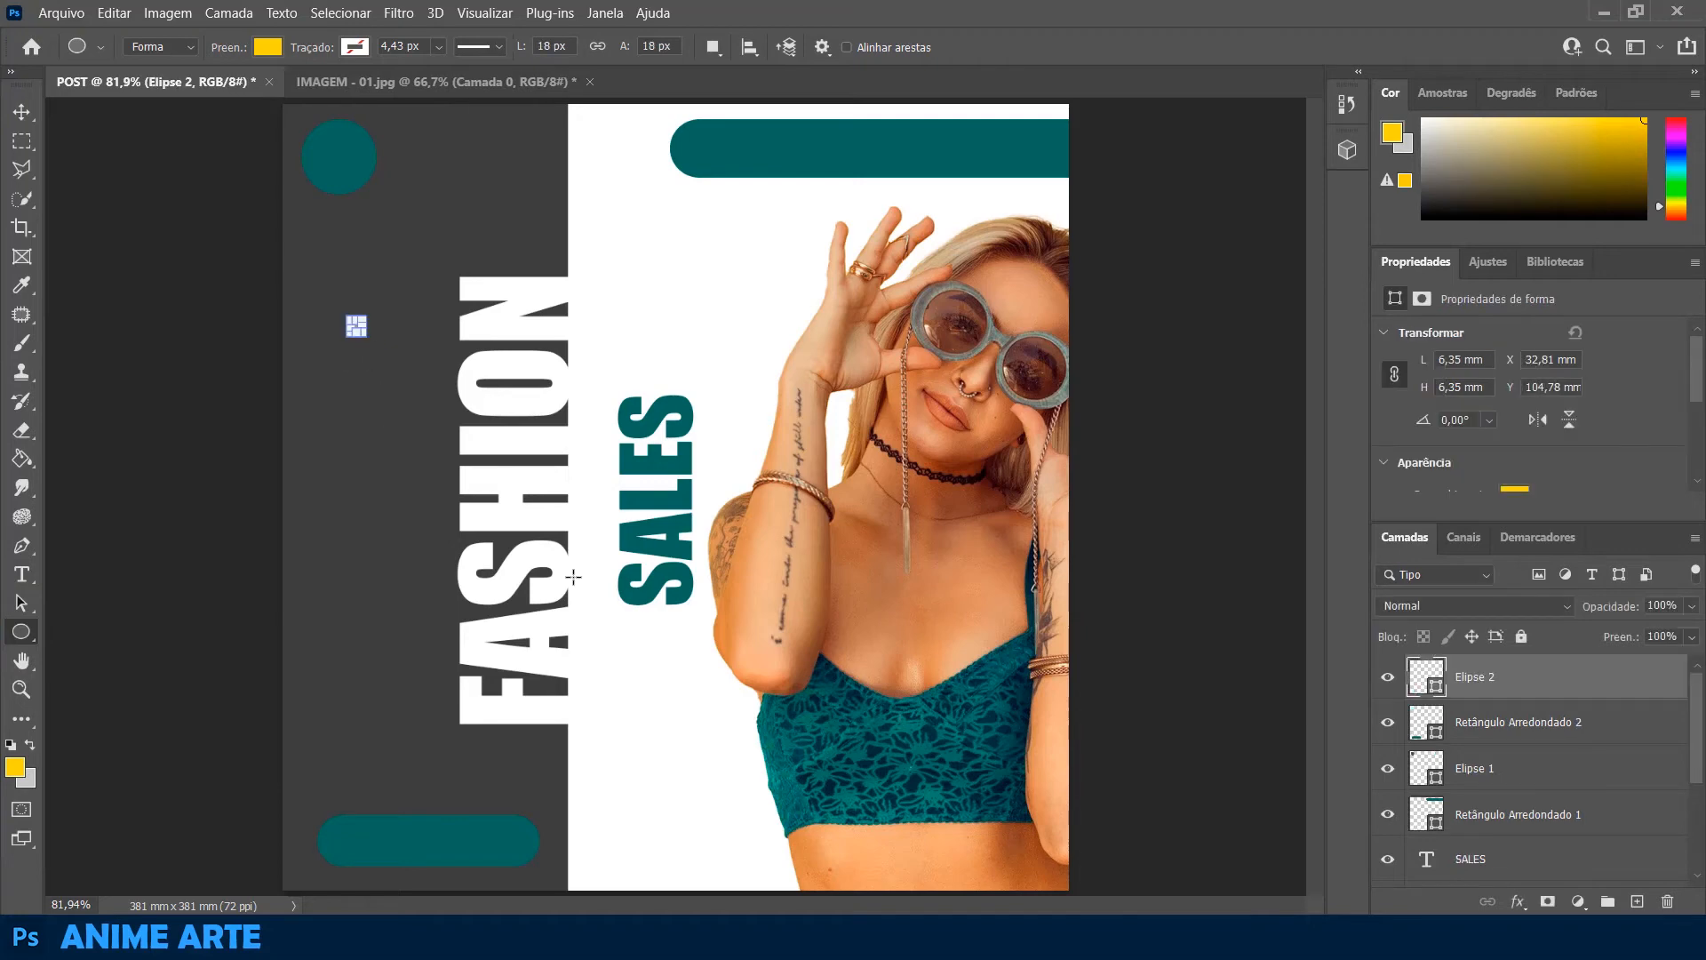
pyautogui.hotkey('ctrl', '+')
pyautogui.hotkey('ctrl', '+')
pyautogui.hotkey('ctrl', '+')
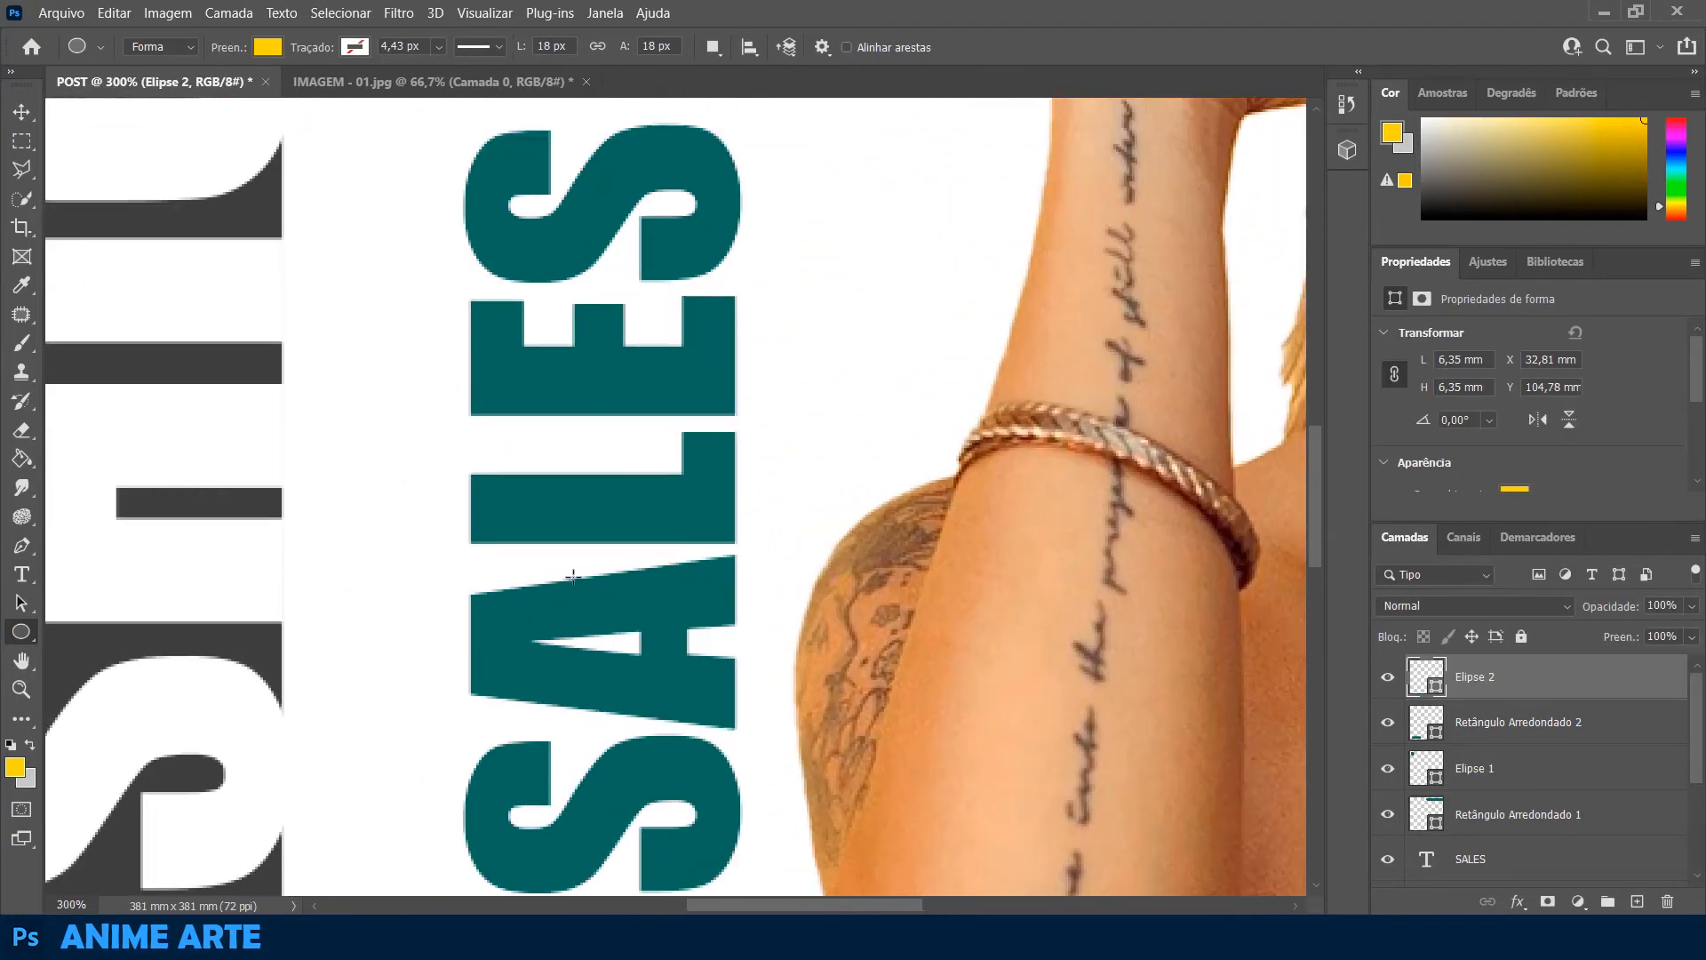
pyautogui.moveTo(249, 427); pyautogui.dragTo(981, 714)
pyautogui.moveTo(290, 401); pyautogui.dragTo(485, 576)
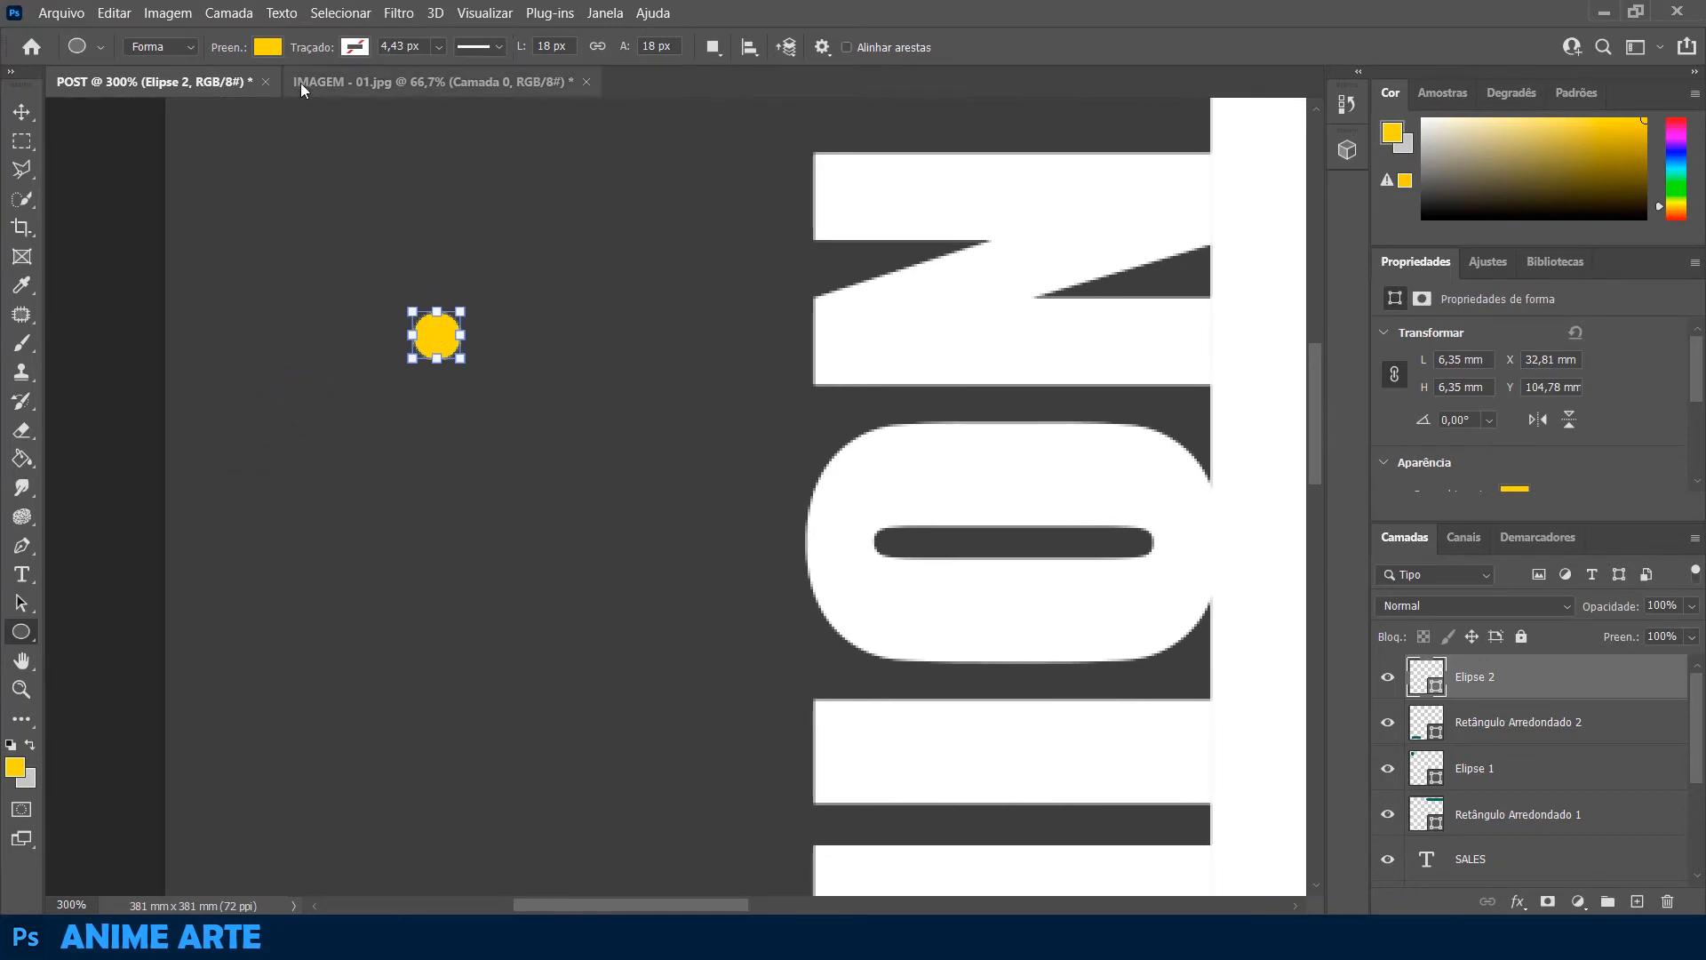
pyautogui.click(267, 48)
pyautogui.click(168, 164)
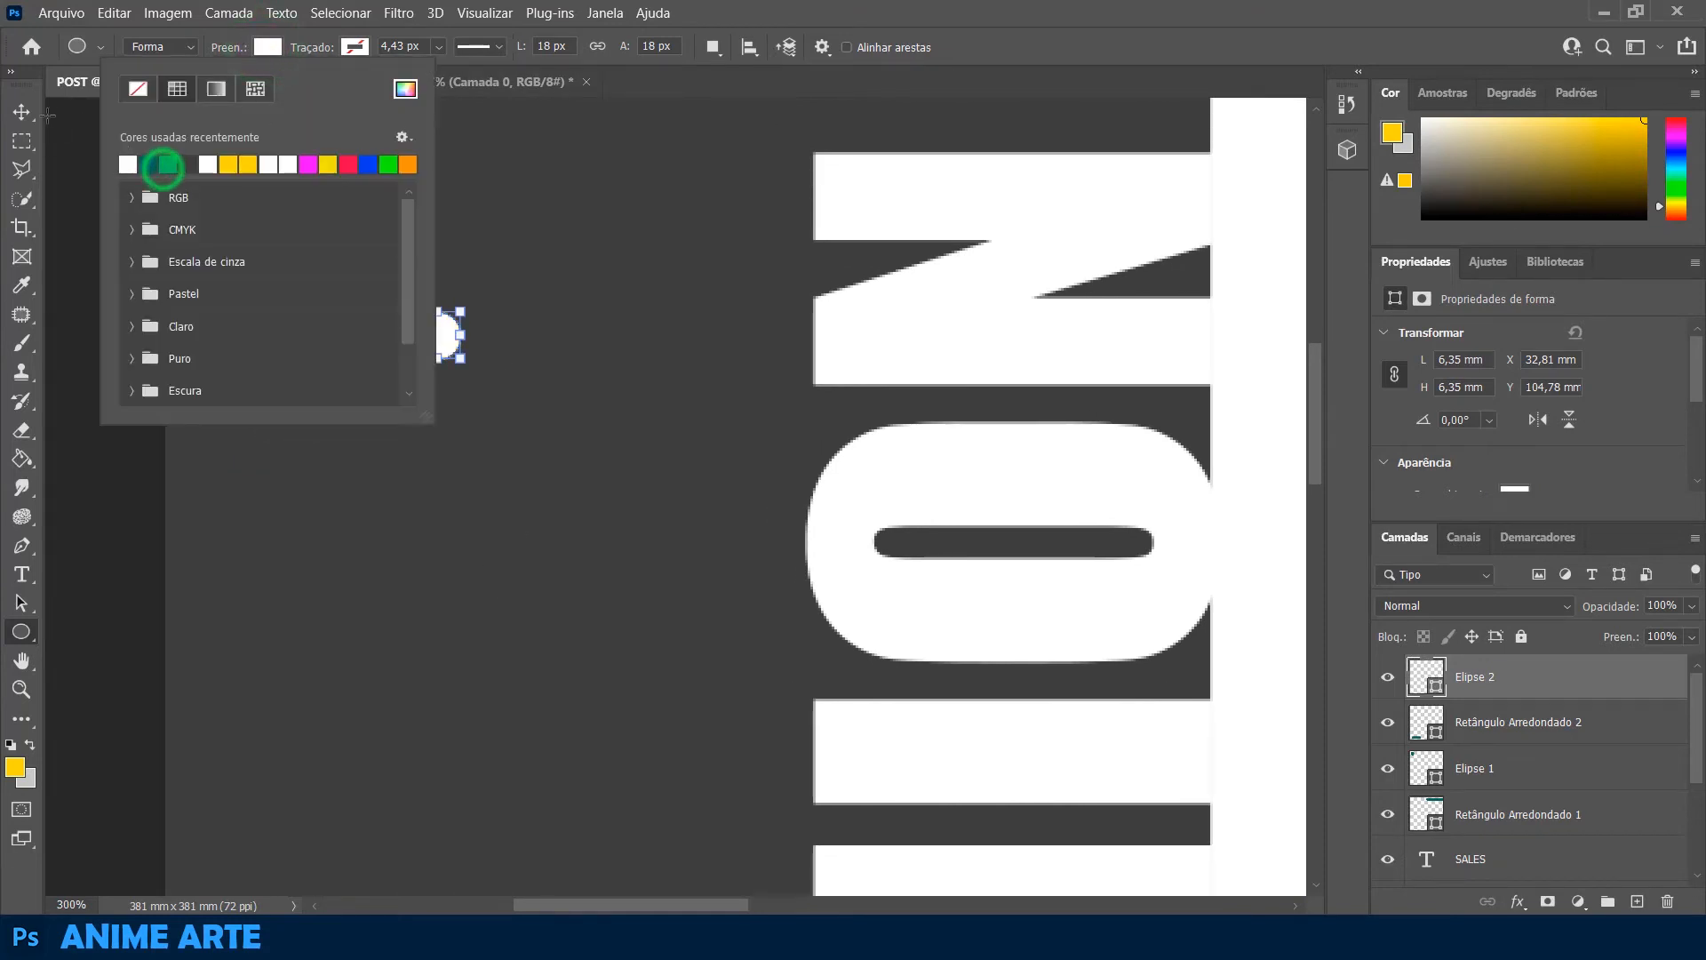
pyautogui.click(165, 165)
# Reposition the small white dot and place a copy directly below it at about X 39.2 mm, Y 113.6 mm
pyautogui.click(21, 112)
pyautogui.click(440, 337)
pyautogui.moveTo(440, 338); pyautogui.dragTo(494, 407)
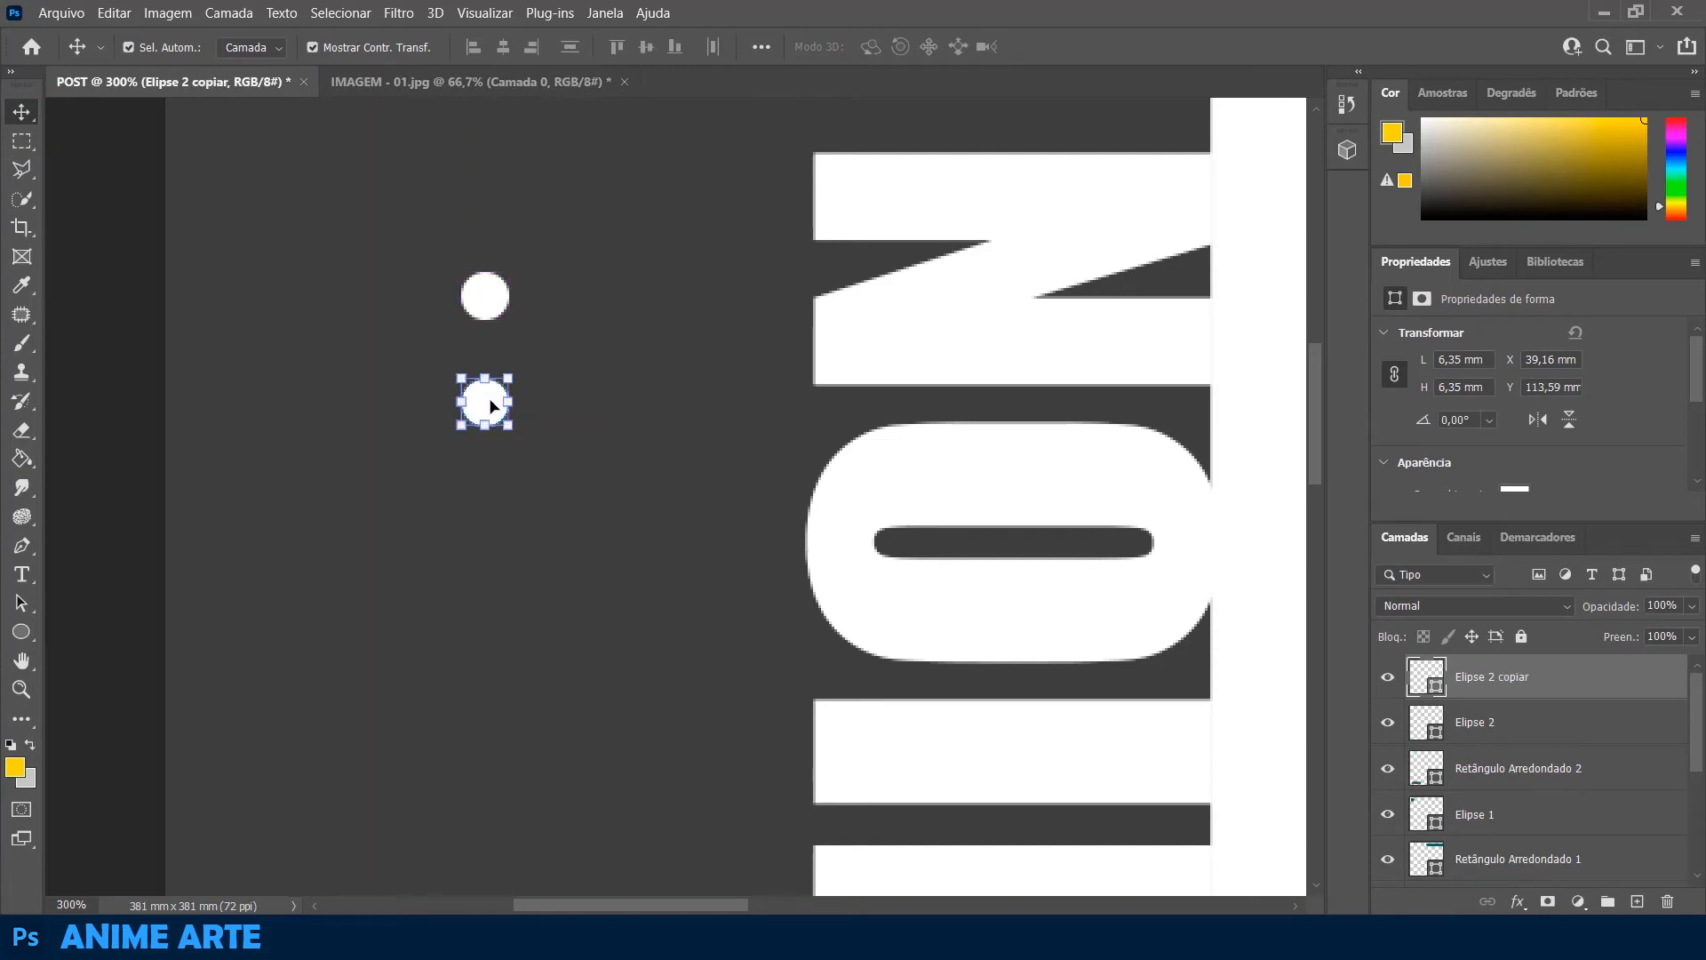
pyautogui.click(491, 399)
pyautogui.click(484, 12)
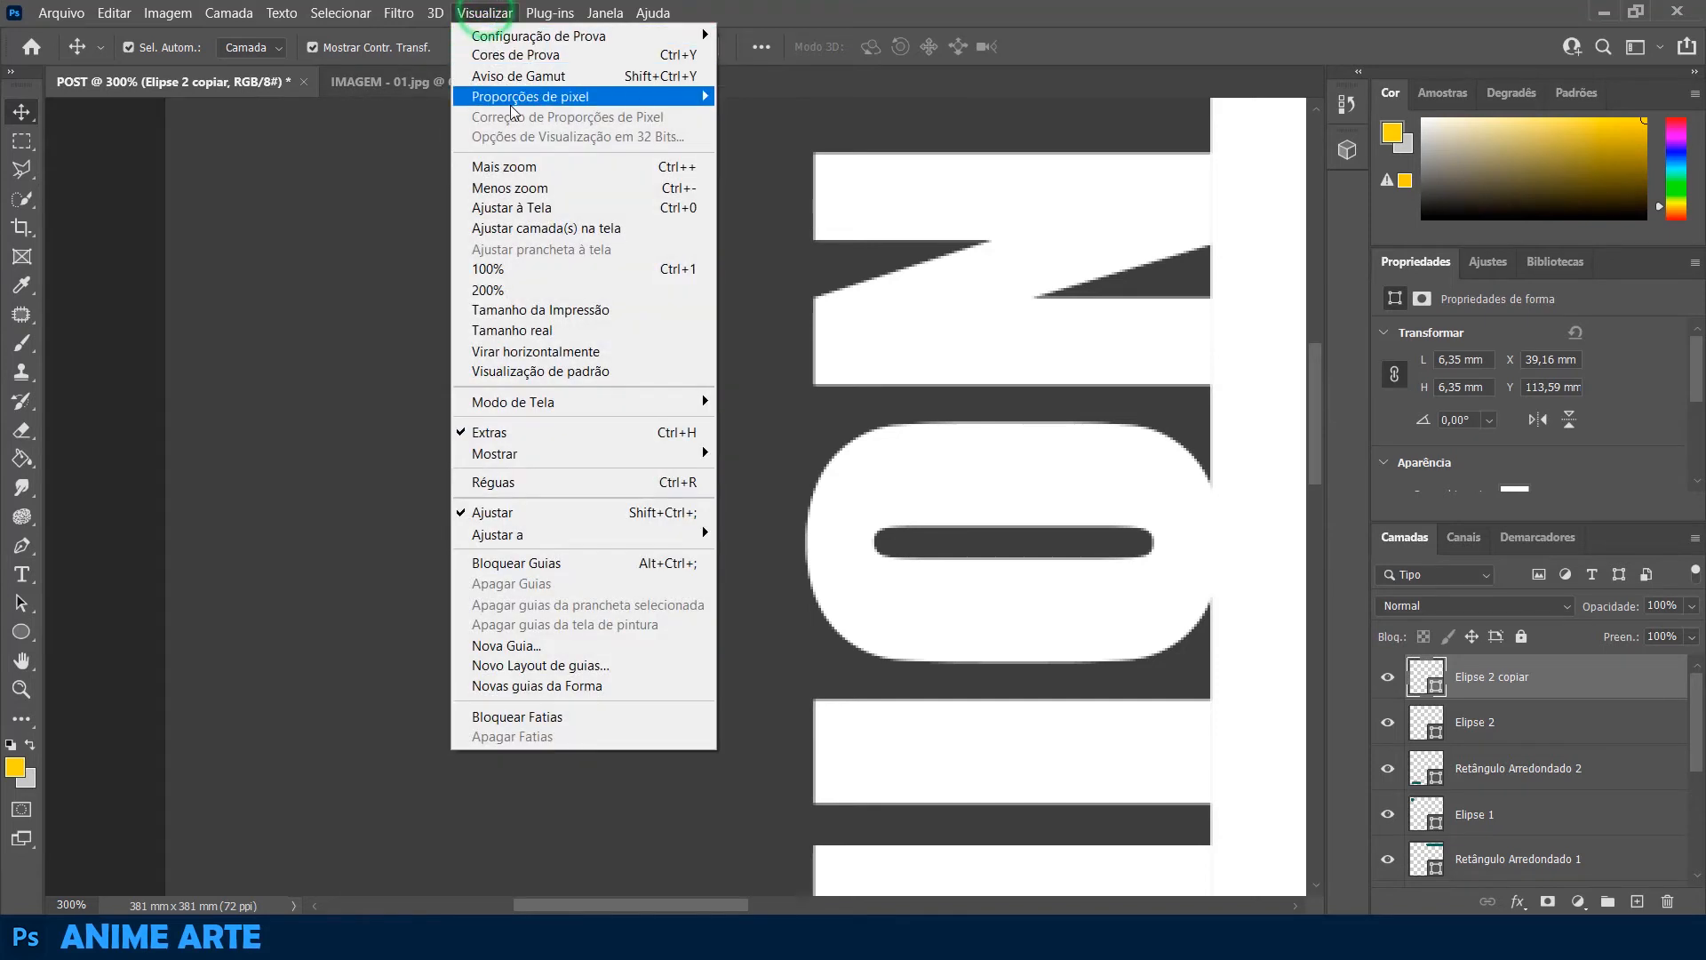
pyautogui.moveTo(509, 467)
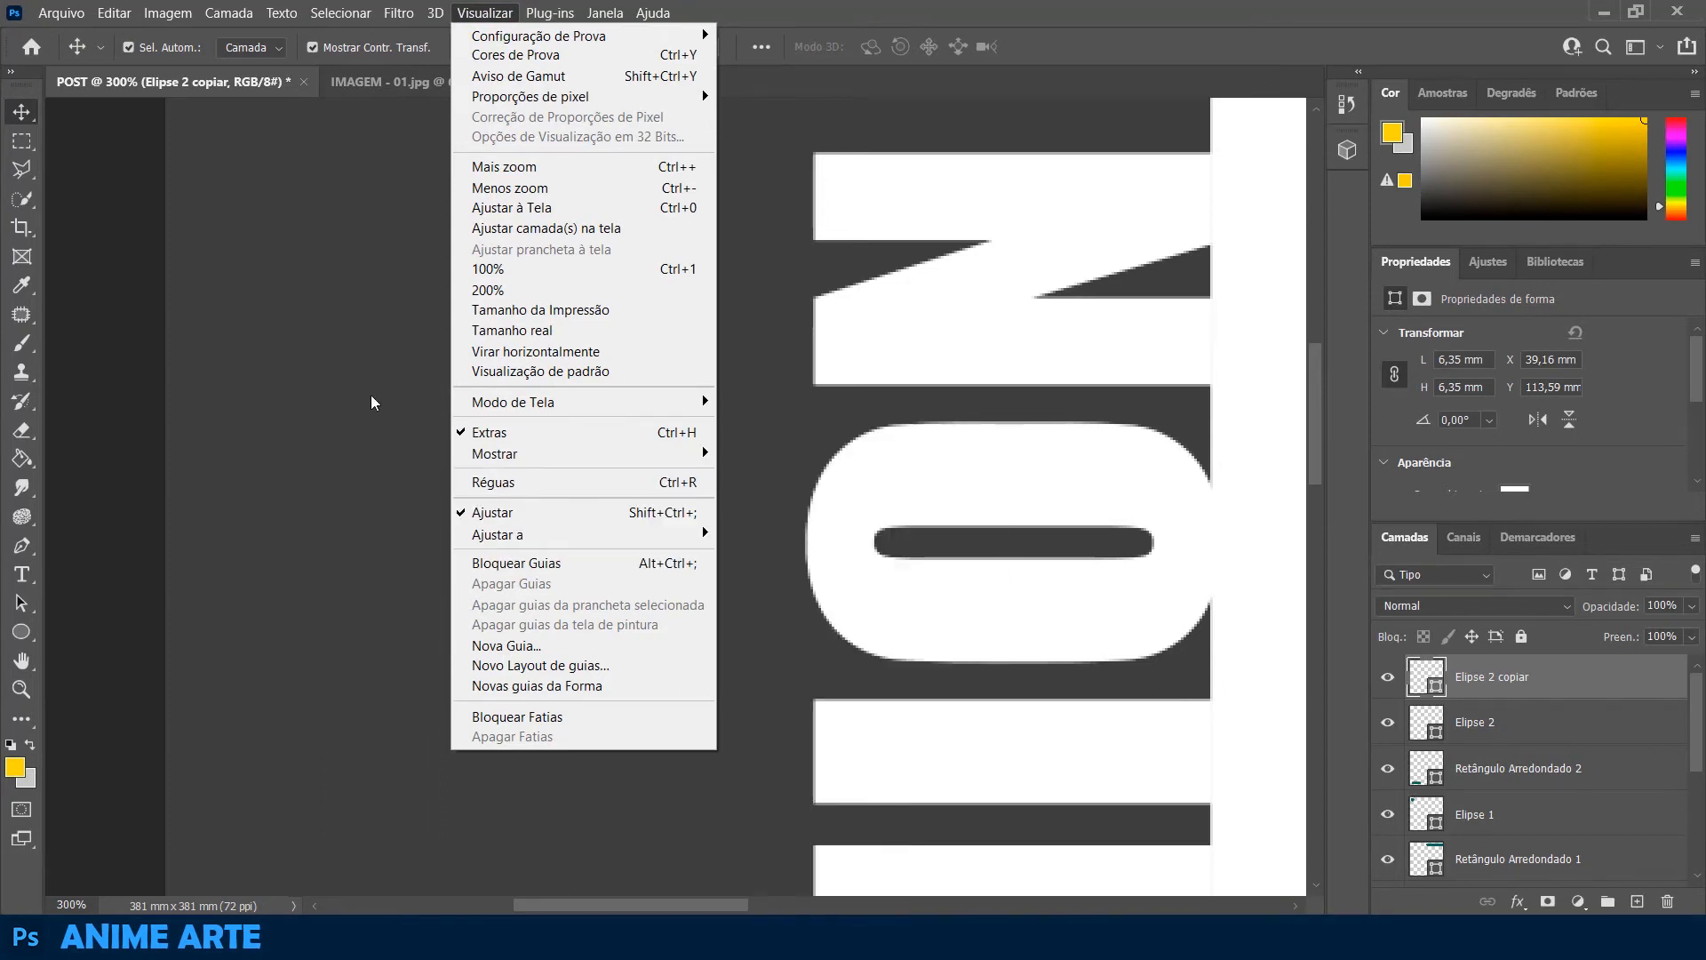
pyautogui.click(371, 394)
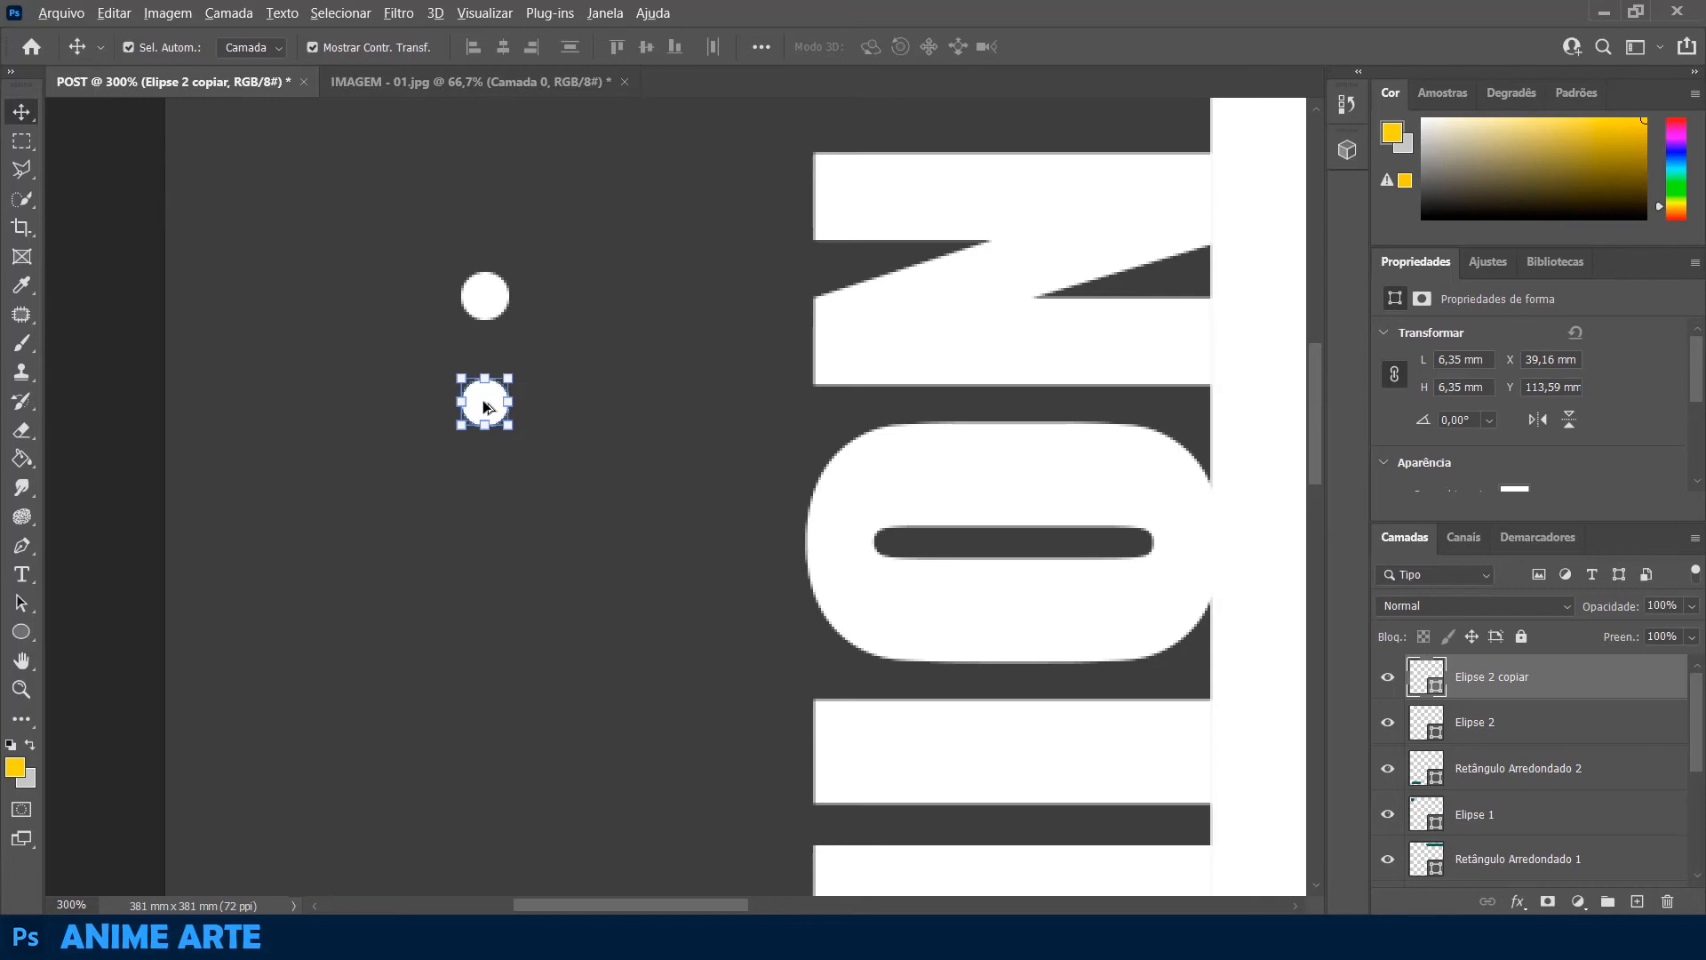
# Copy the dot downward twice more at equal spacing and merge all four dots into one shape layer
pyautogui.moveTo(487, 407); pyautogui.dragTo(488, 620)
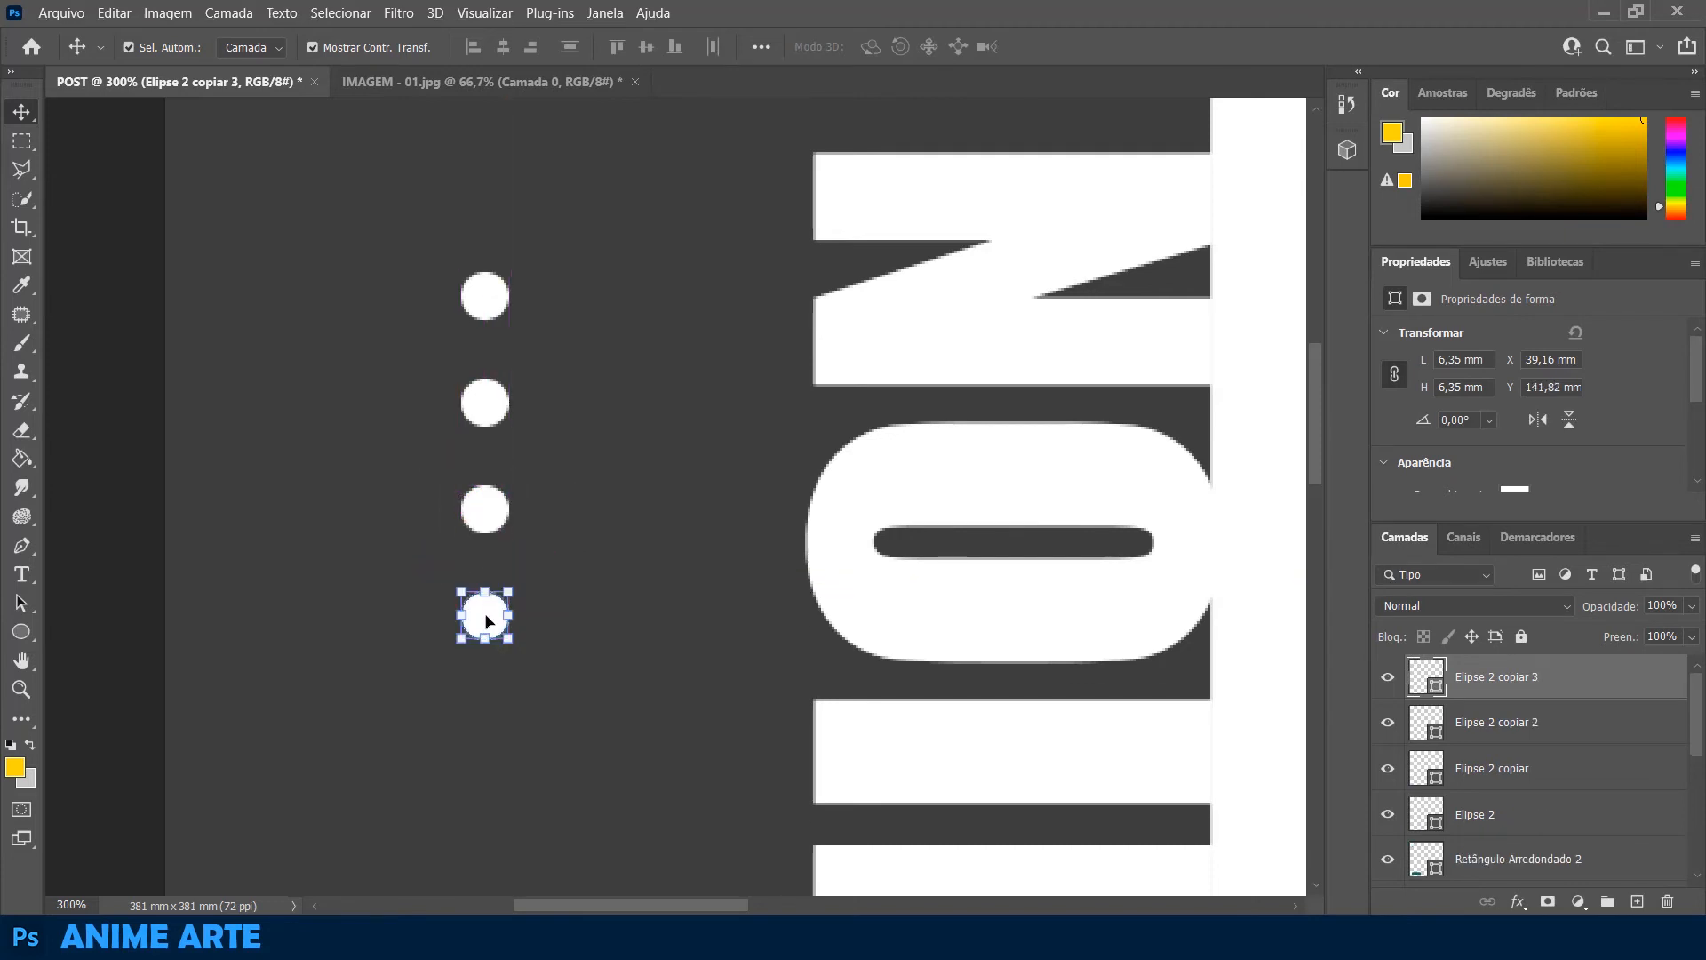
pyautogui.keyDown('shift'); pyautogui.click(490, 513); pyautogui.keyUp('shift')
pyautogui.keyDown('shift'); pyautogui.click(488, 401); pyautogui.keyUp('shift')
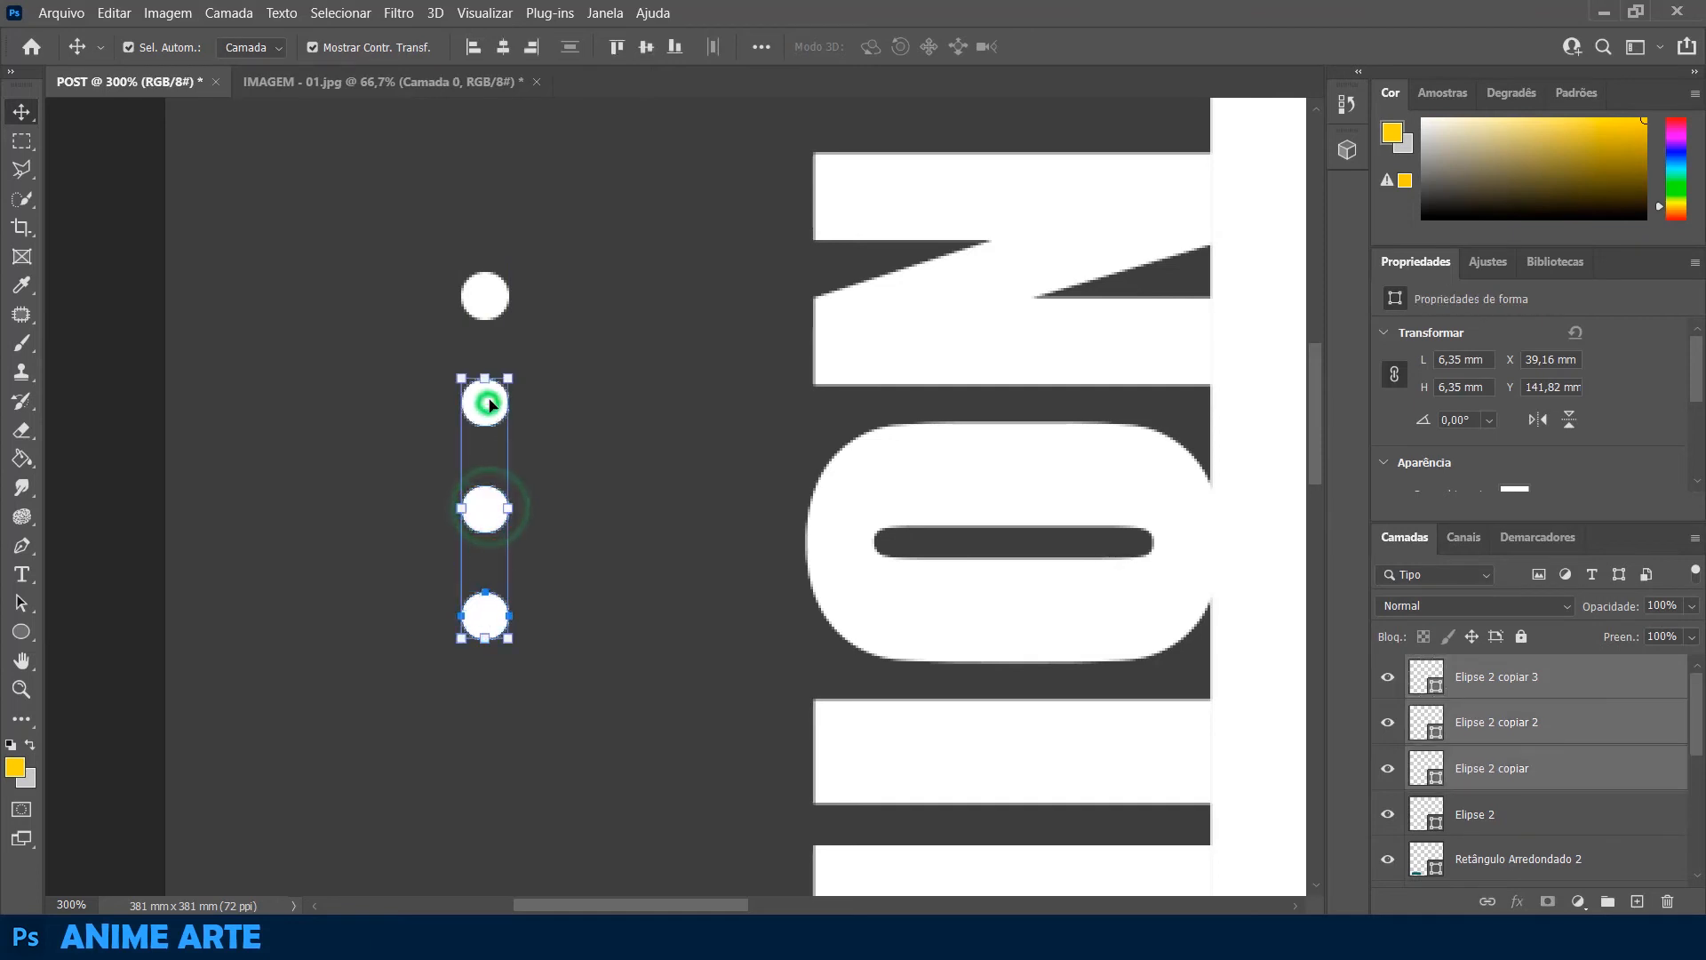
pyautogui.keyDown('shift'); pyautogui.click(490, 298); pyautogui.keyUp('shift')
pyautogui.hotkey('ctrl', 'e')
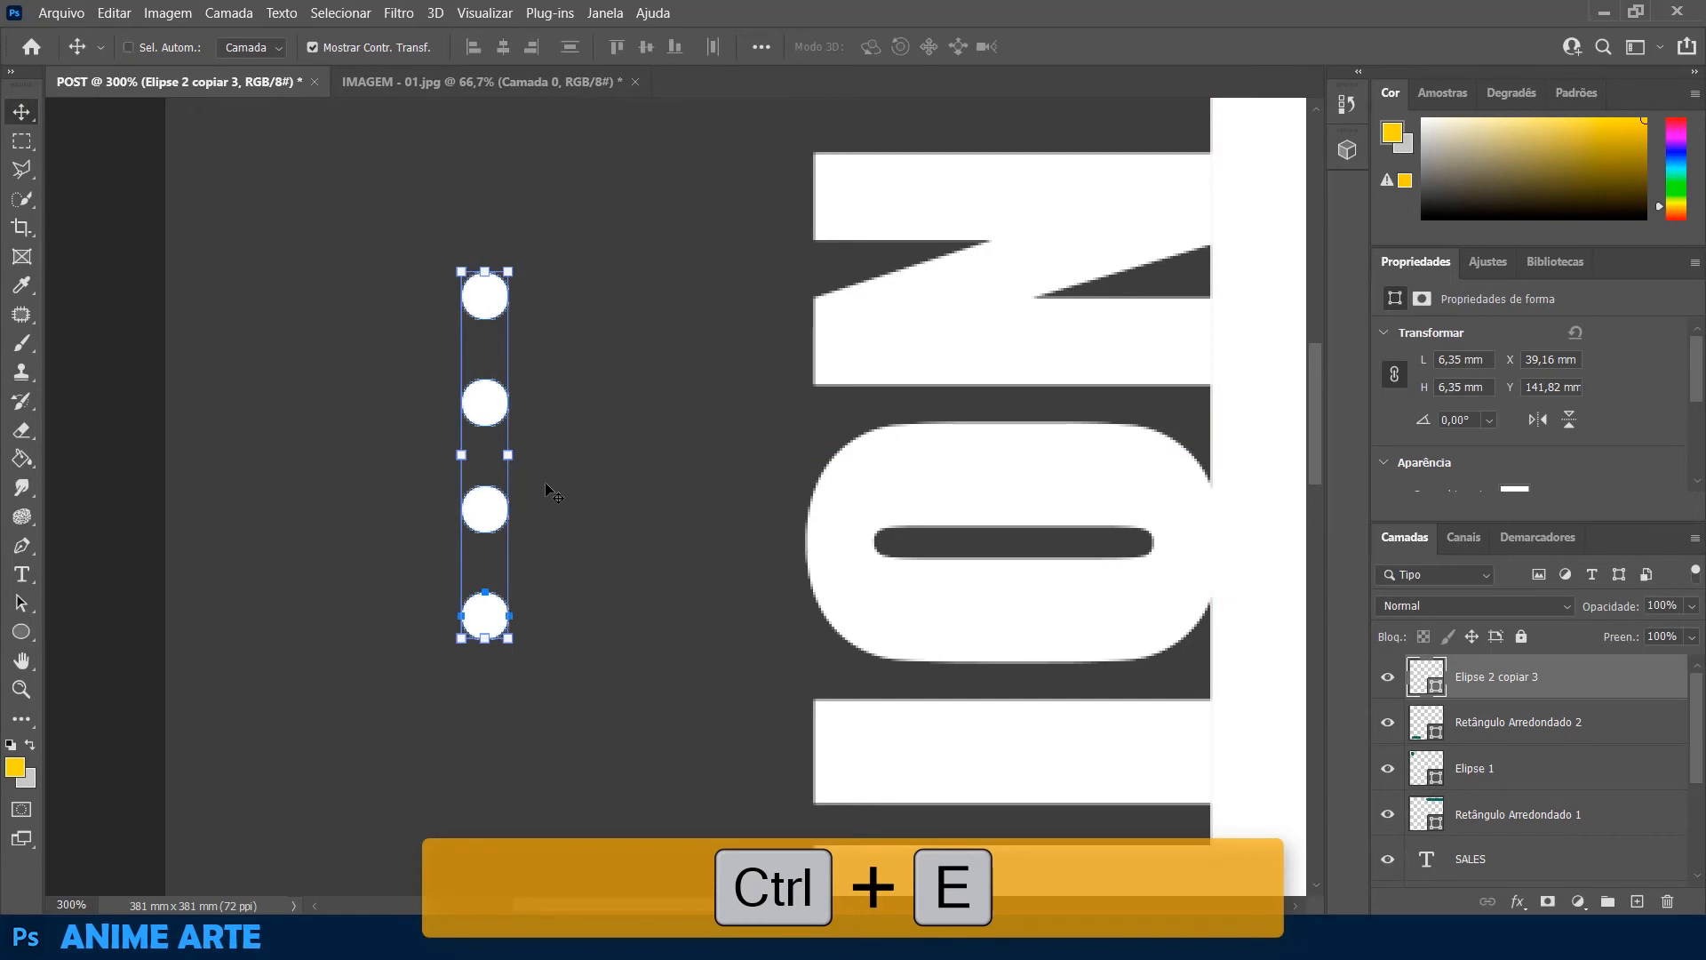
# Move the column of four dots to the grey panel's mid-height, at about X 27.5 mm, Y 166.2 mm
pyautogui.hotkey('ctrl', '0')
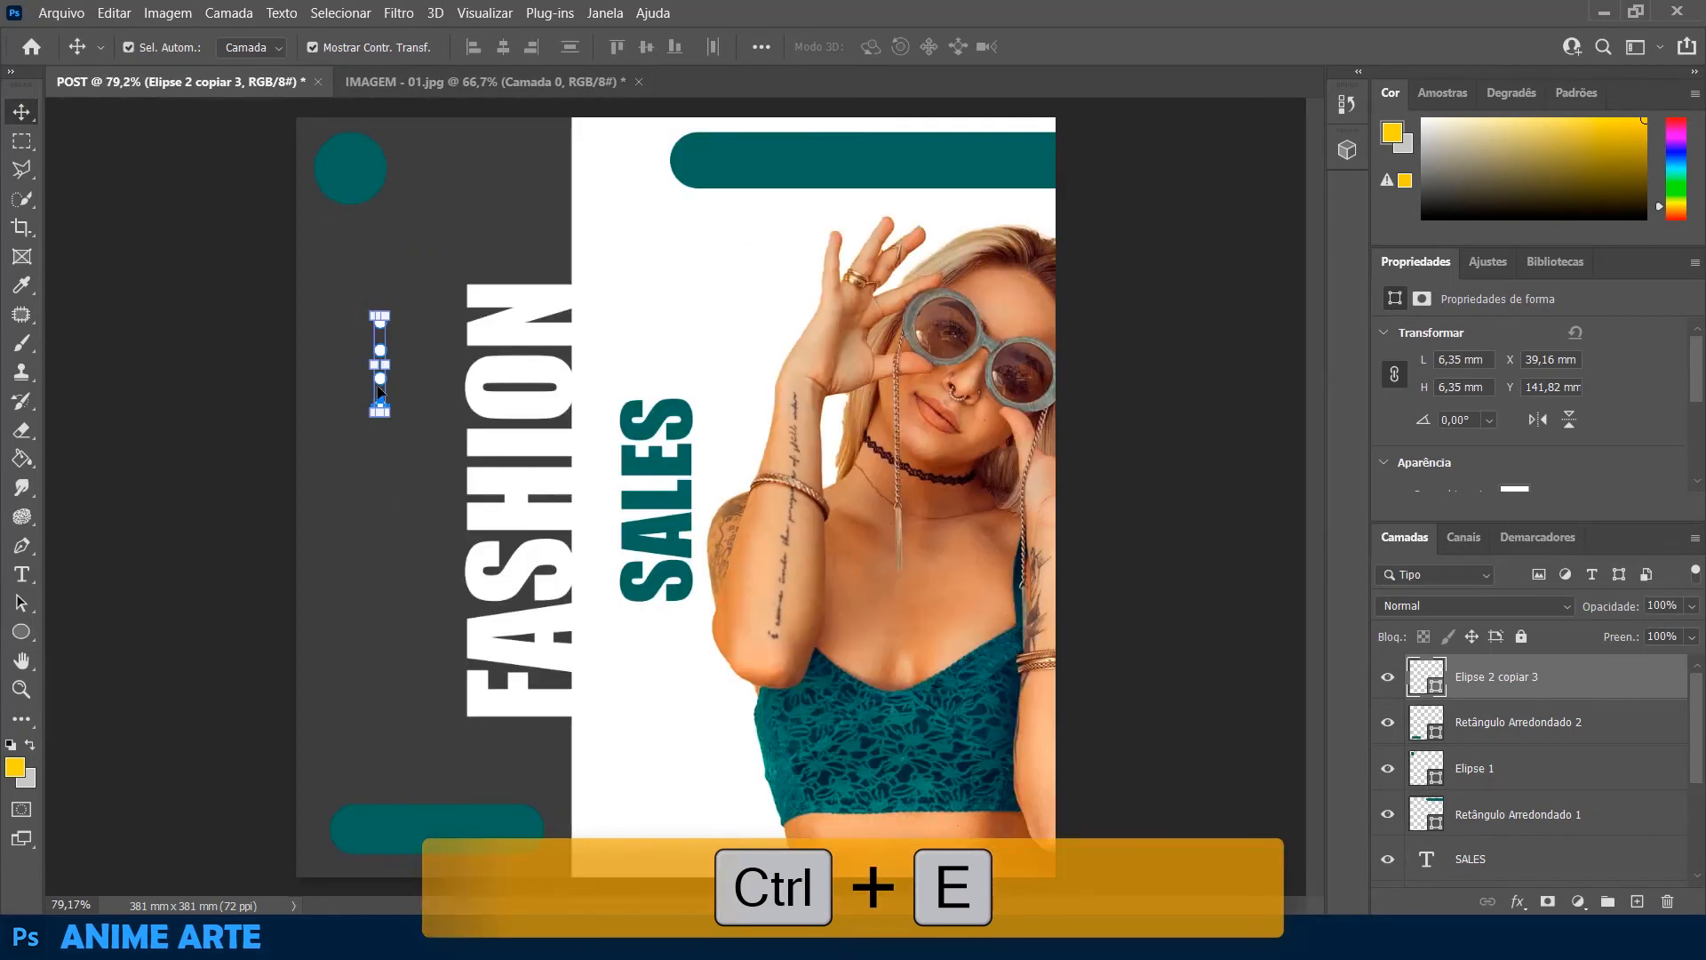
pyautogui.moveTo(380, 384); pyautogui.dragTo(363, 520)
pyautogui.click(217, 560)
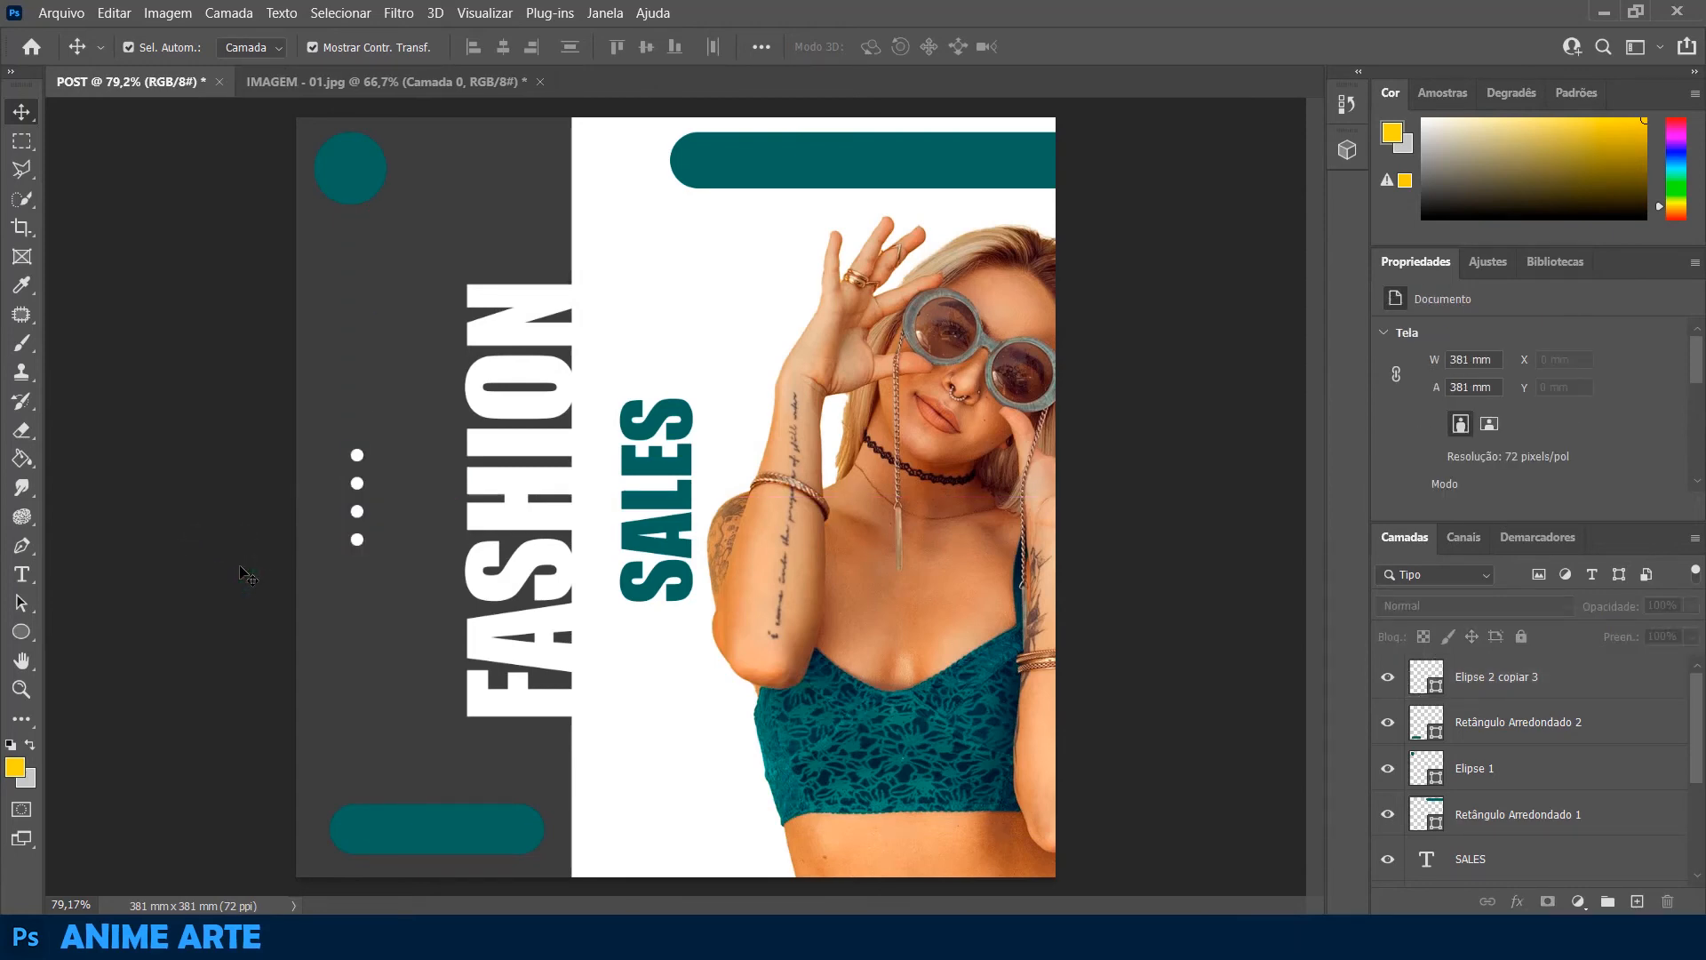
pyautogui.click(360, 458)
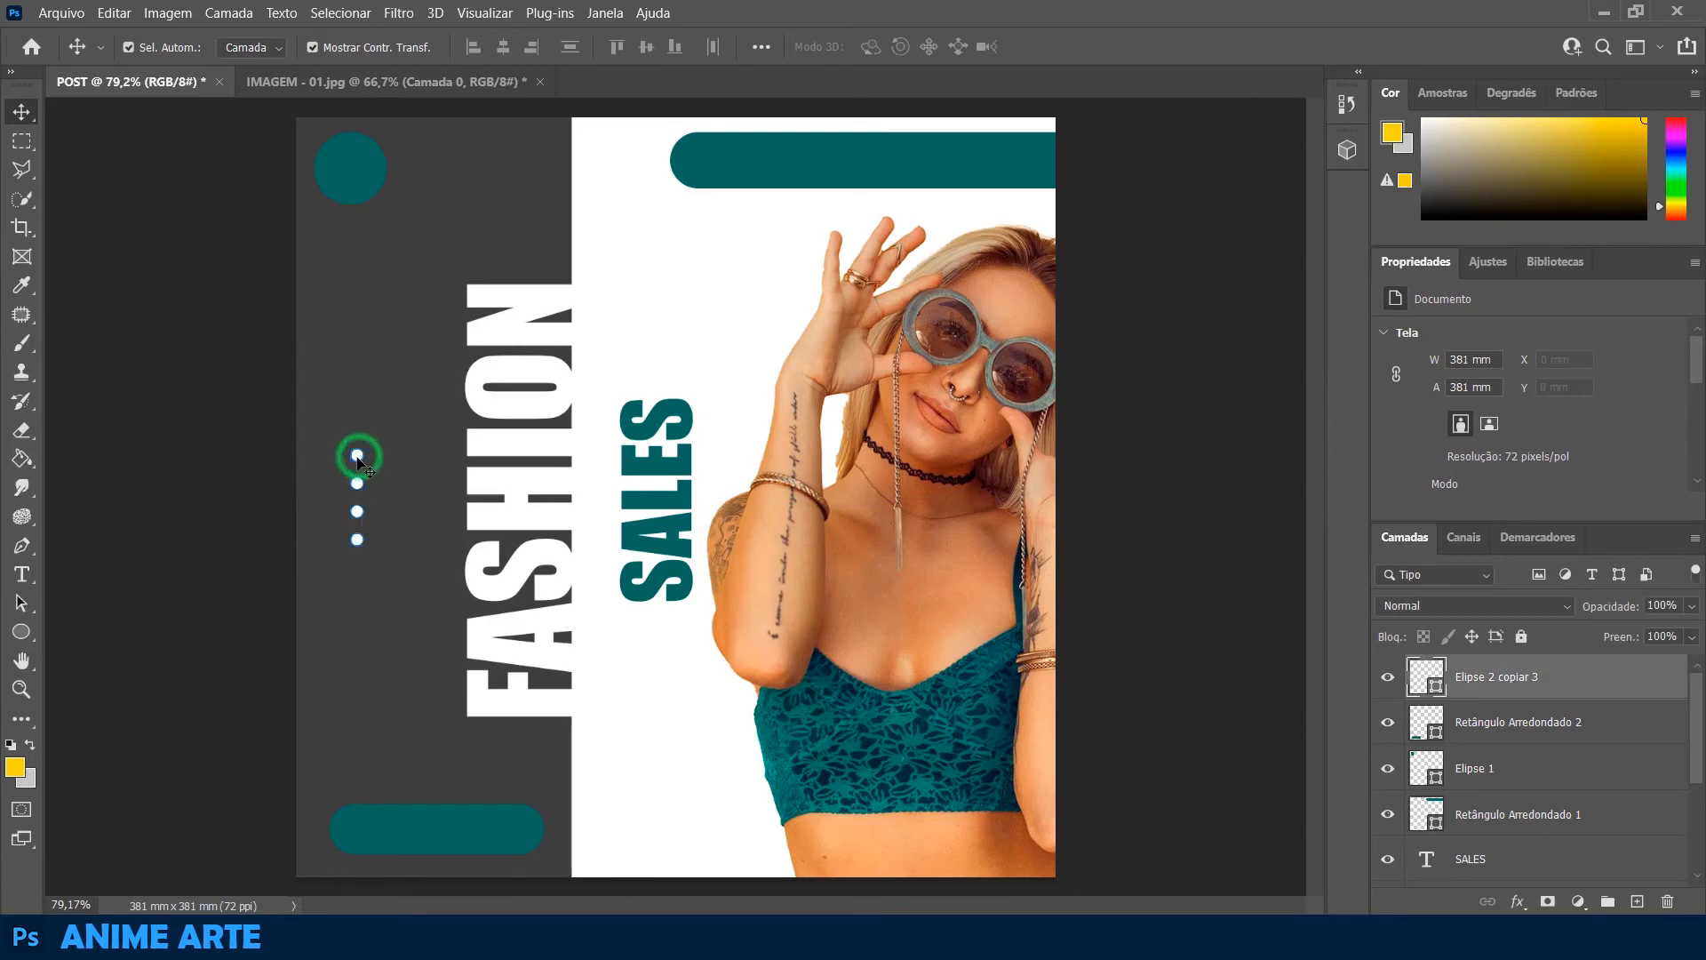
pyautogui.hotkey('ctrl', 't')
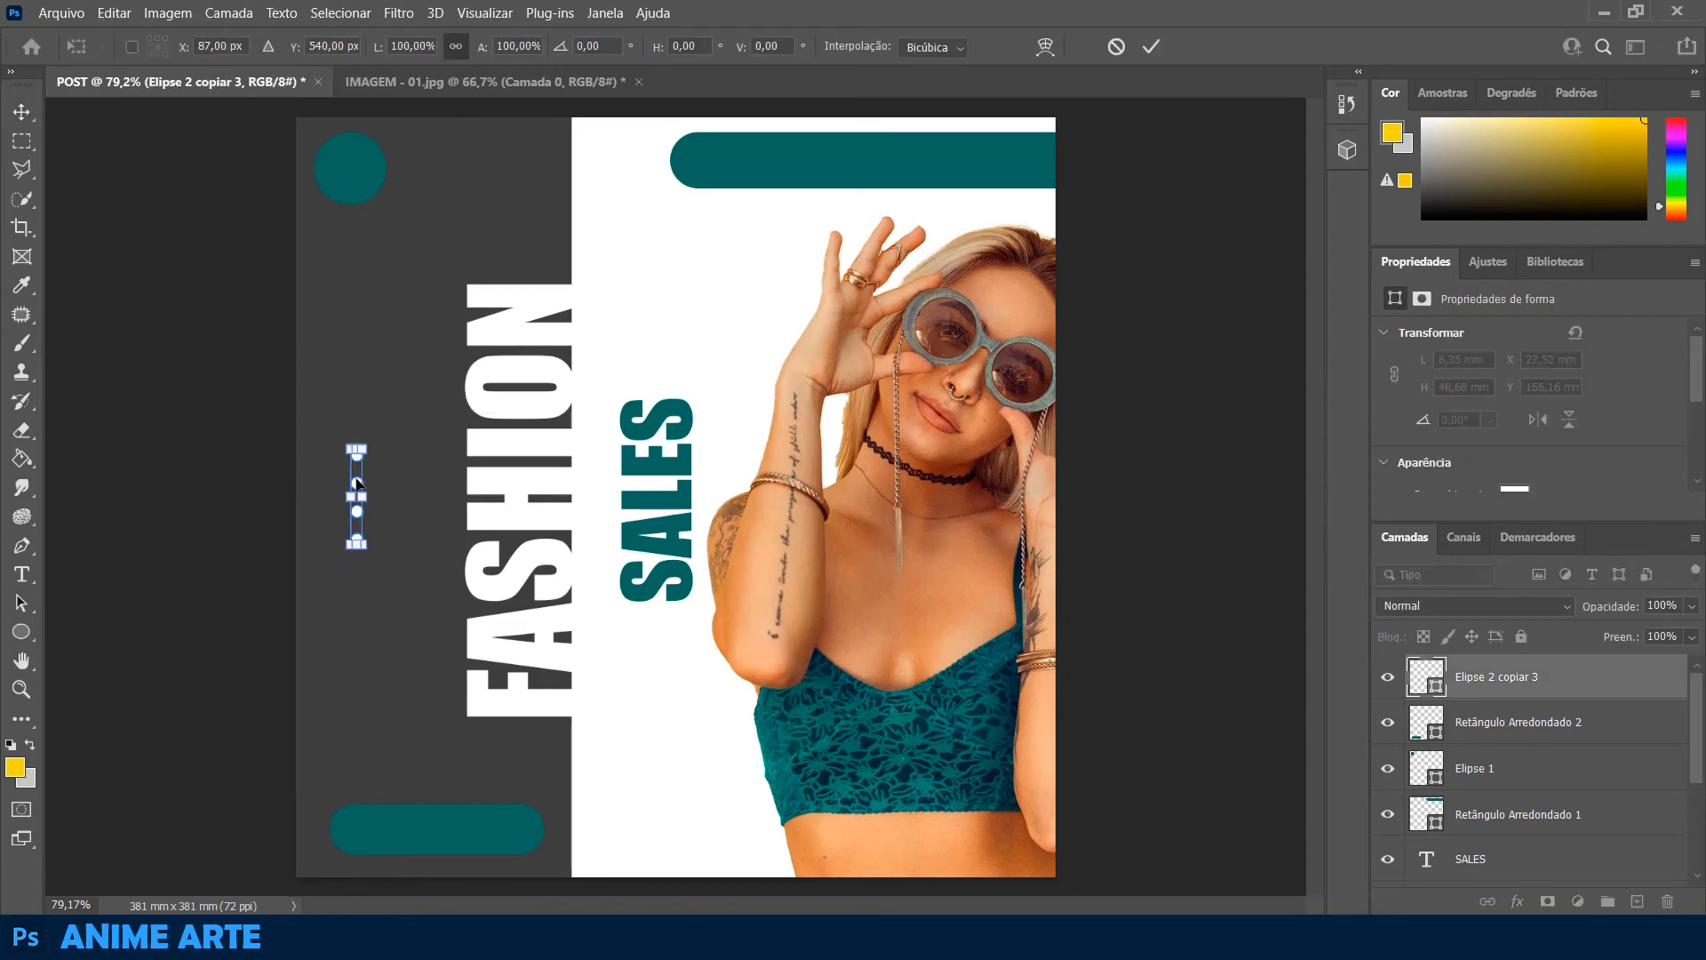
pyautogui.click(291, 493)
pyautogui.click(263, 480)
# Duplicate the layer containing the column of four white dots
pyautogui.click(1598, 735)
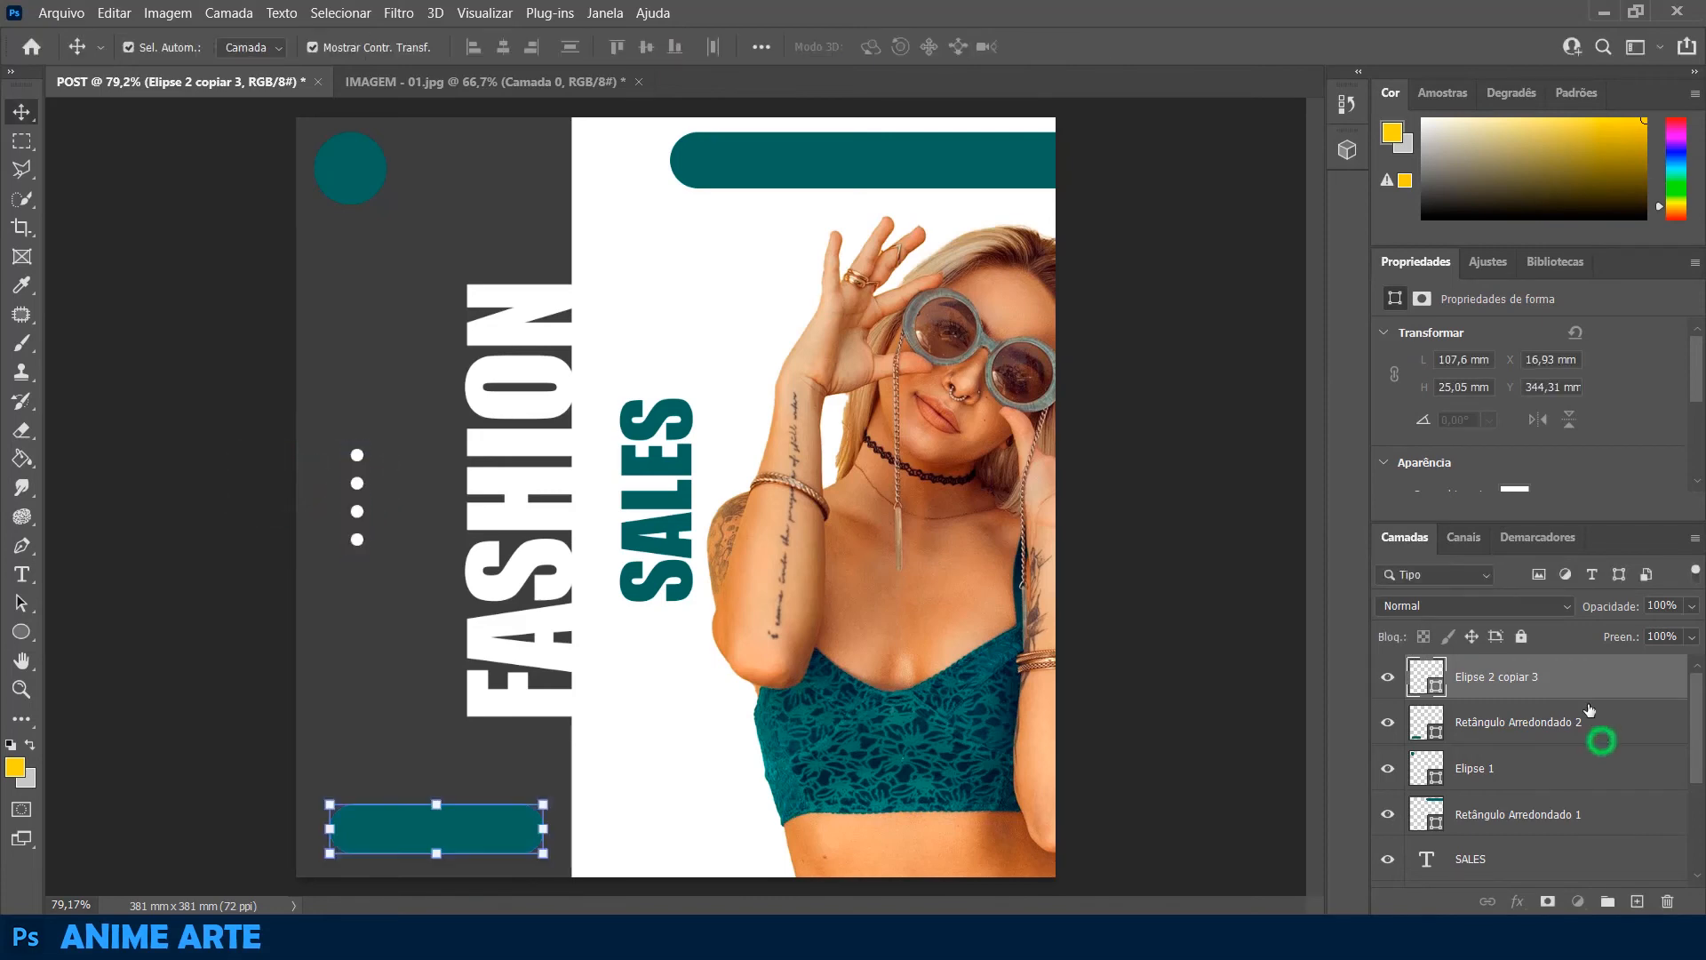
pyautogui.click(1585, 681)
pyautogui.hotkey('ctrl', 'j')
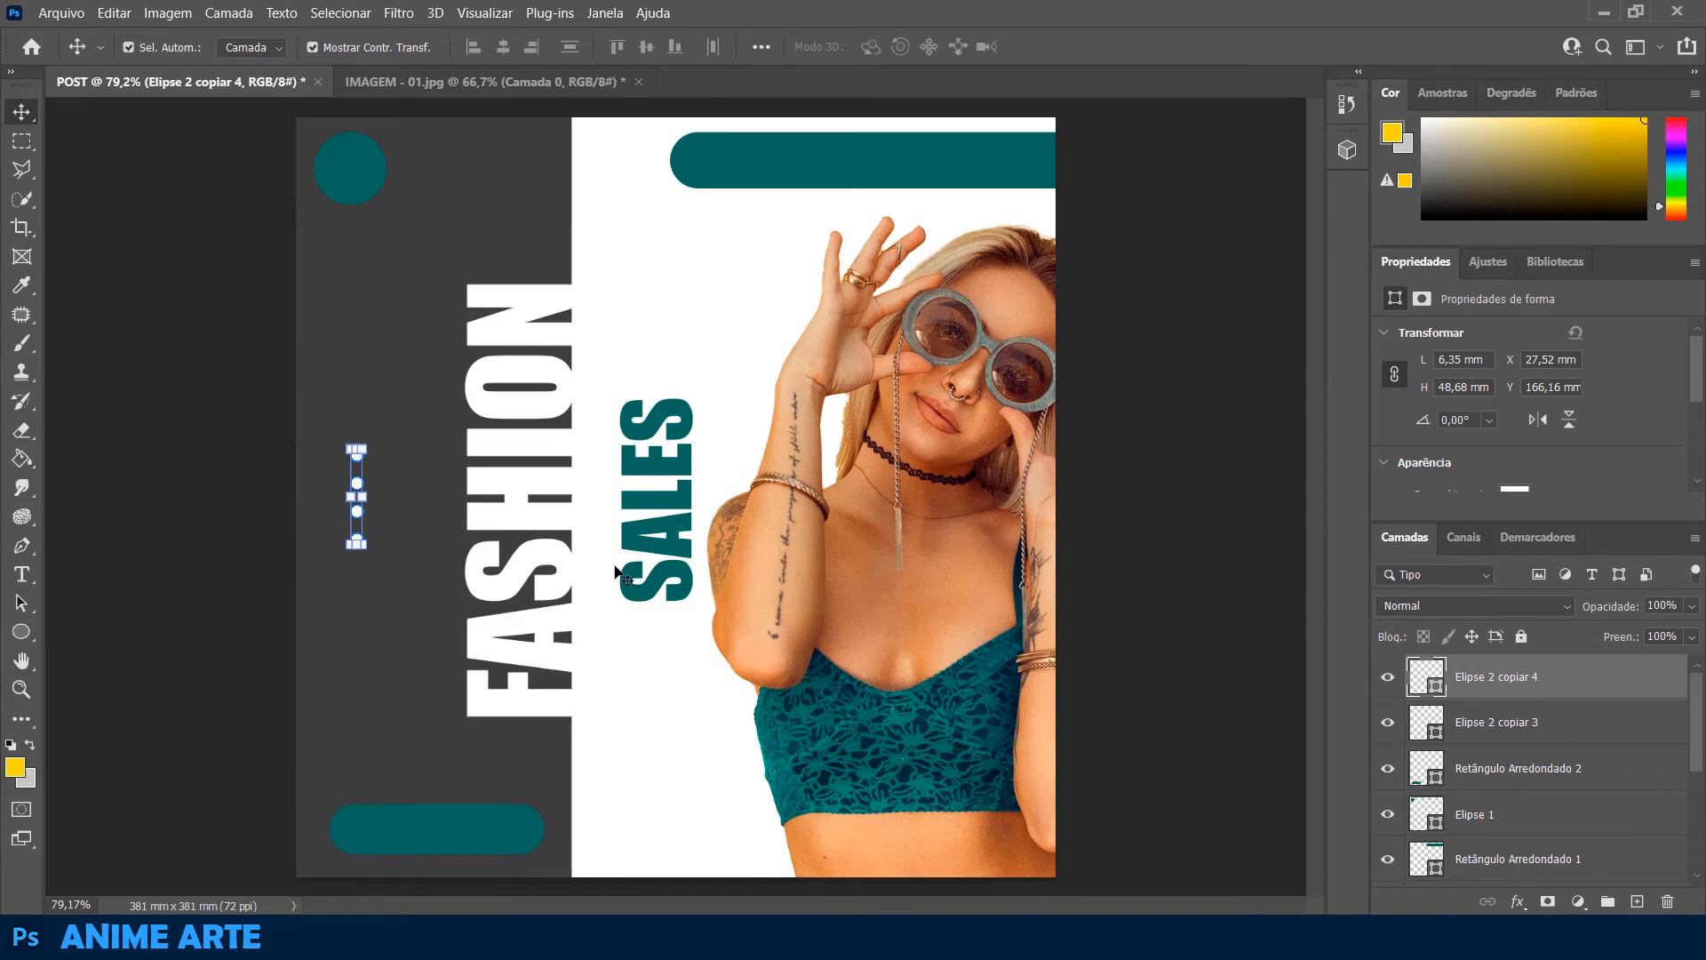
# Move the duplicated dots onto the upper teal bar's right end and rotate them 90° into a horizontal row
pyautogui.moveTo(359, 489); pyautogui.dragTo(998, 160)
pyautogui.hotkey('ctrl', 't')
pyautogui.click(1087, 240)
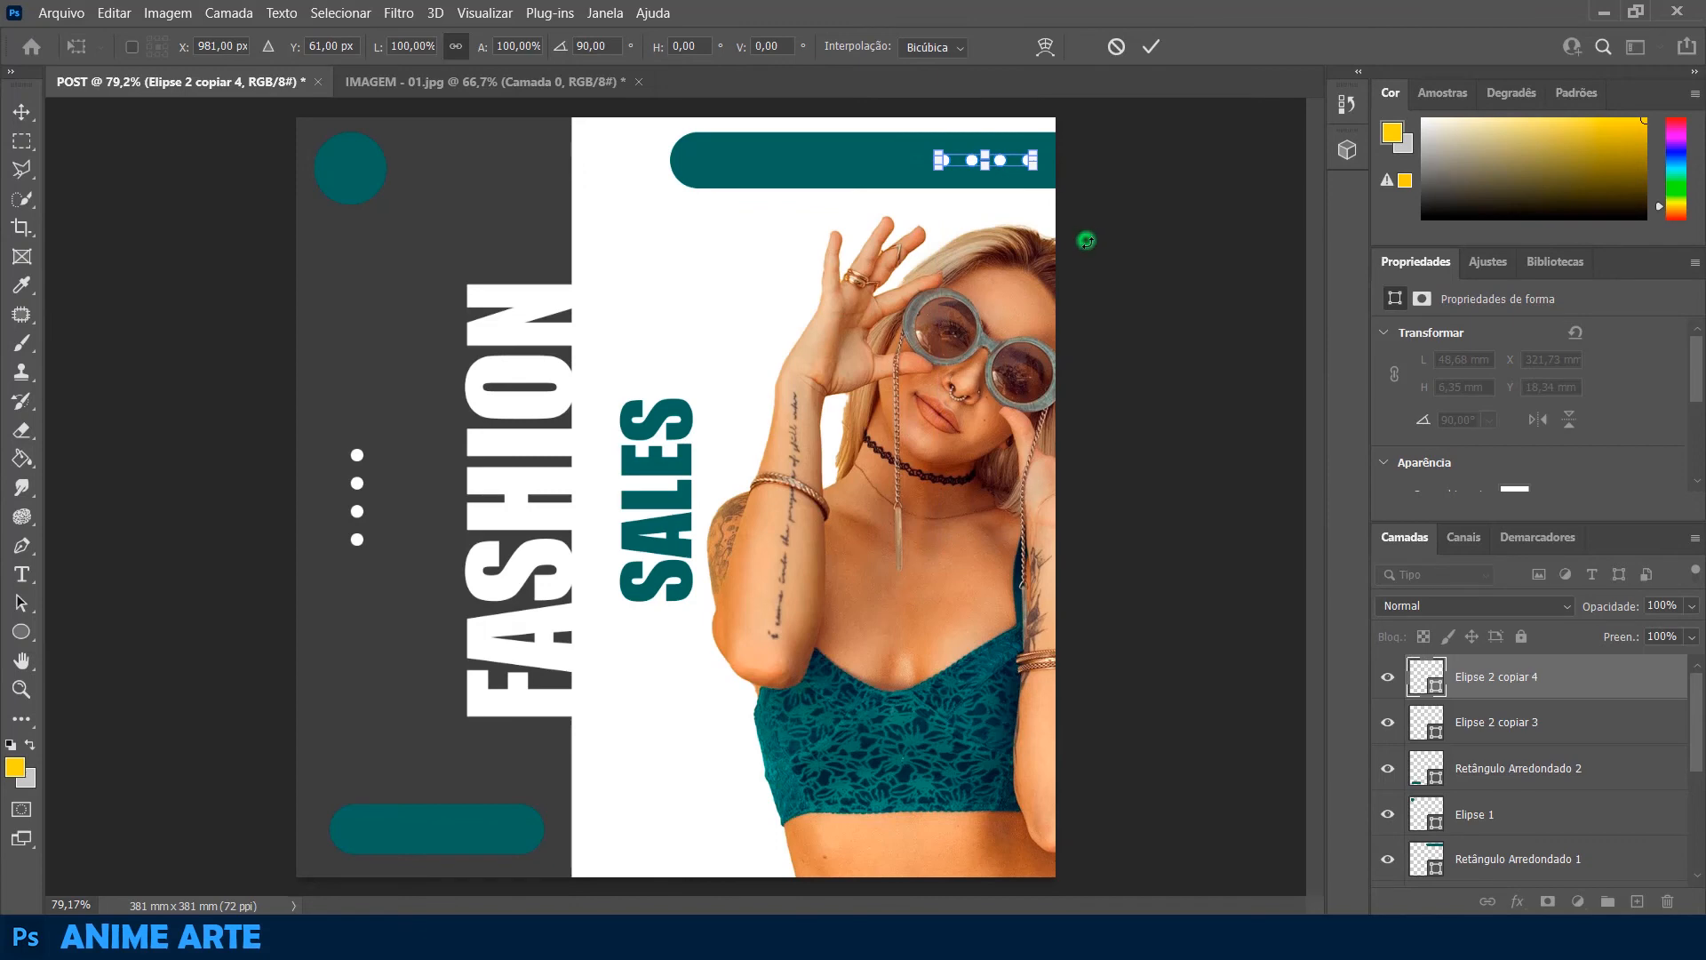
pyautogui.click(1128, 316)
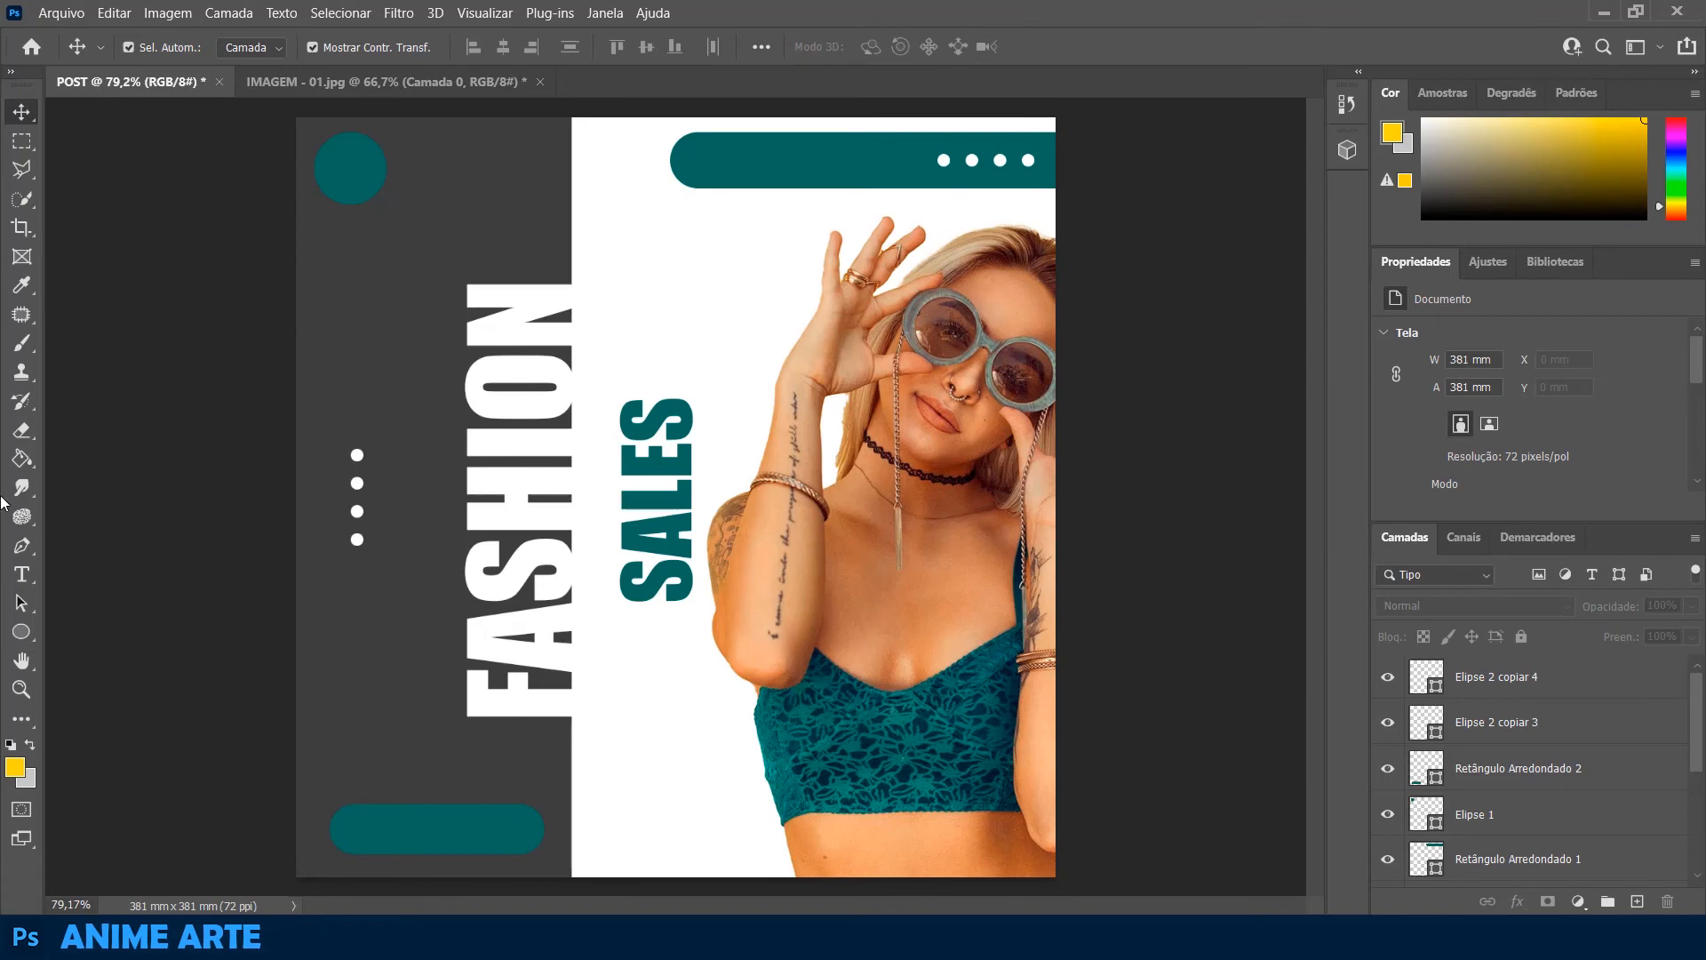
pyautogui.click(21, 574)
pyautogui.click(593, 324)
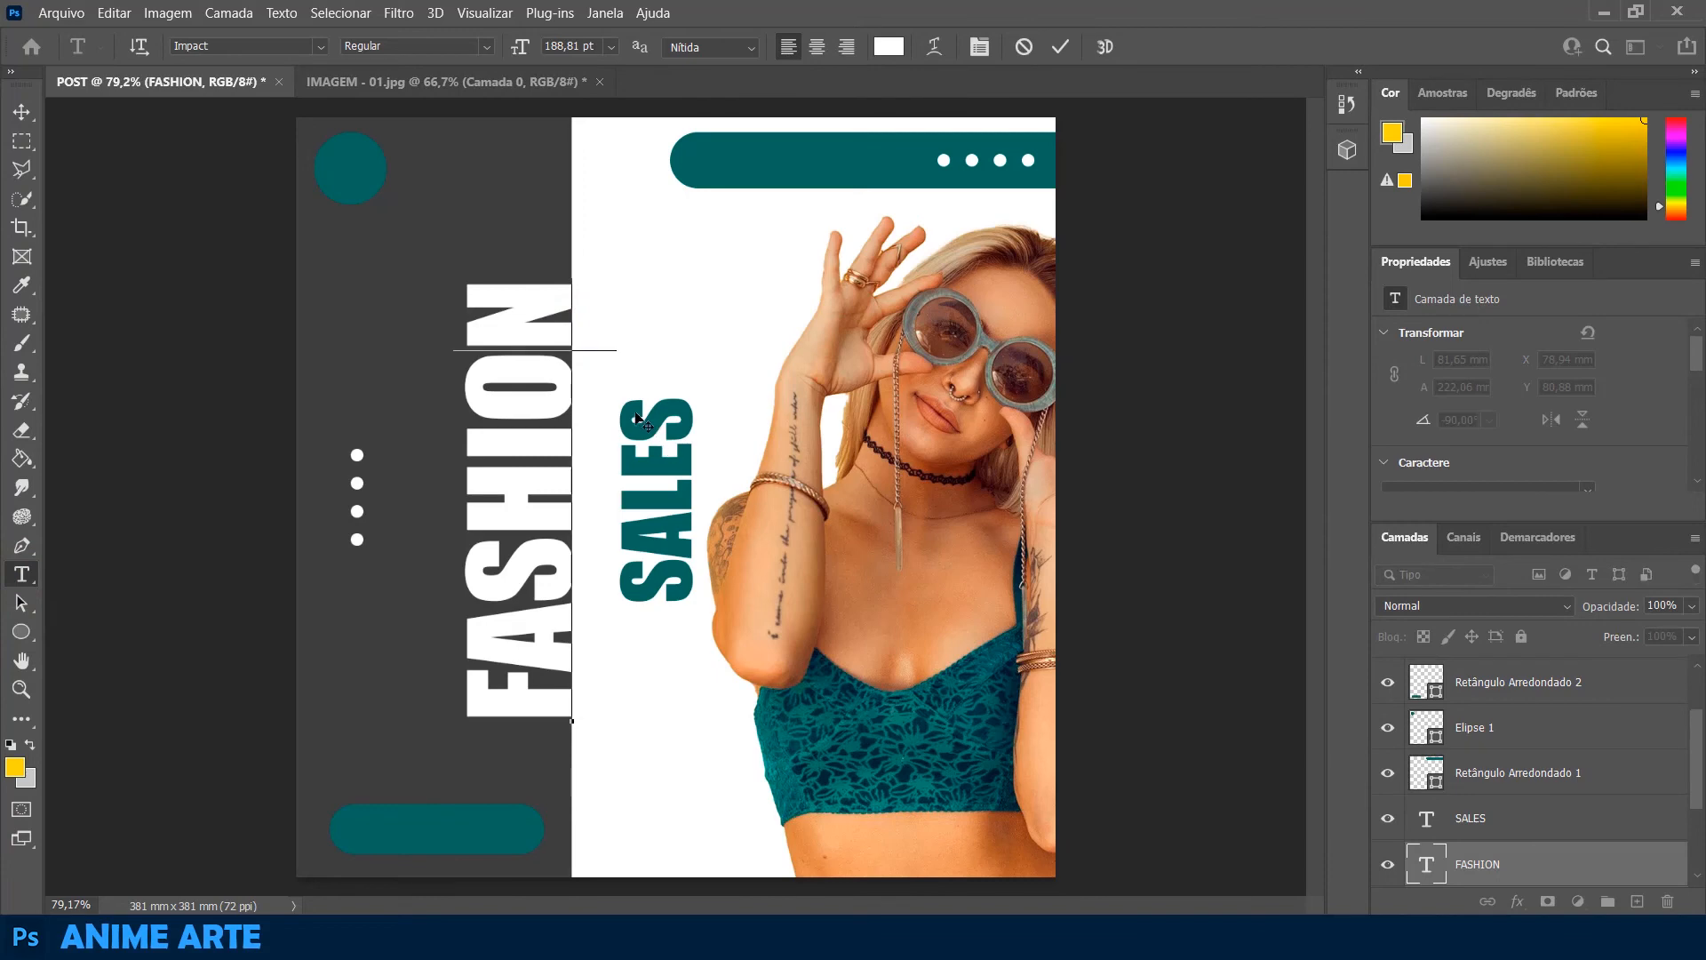
pyautogui.click(24, 111)
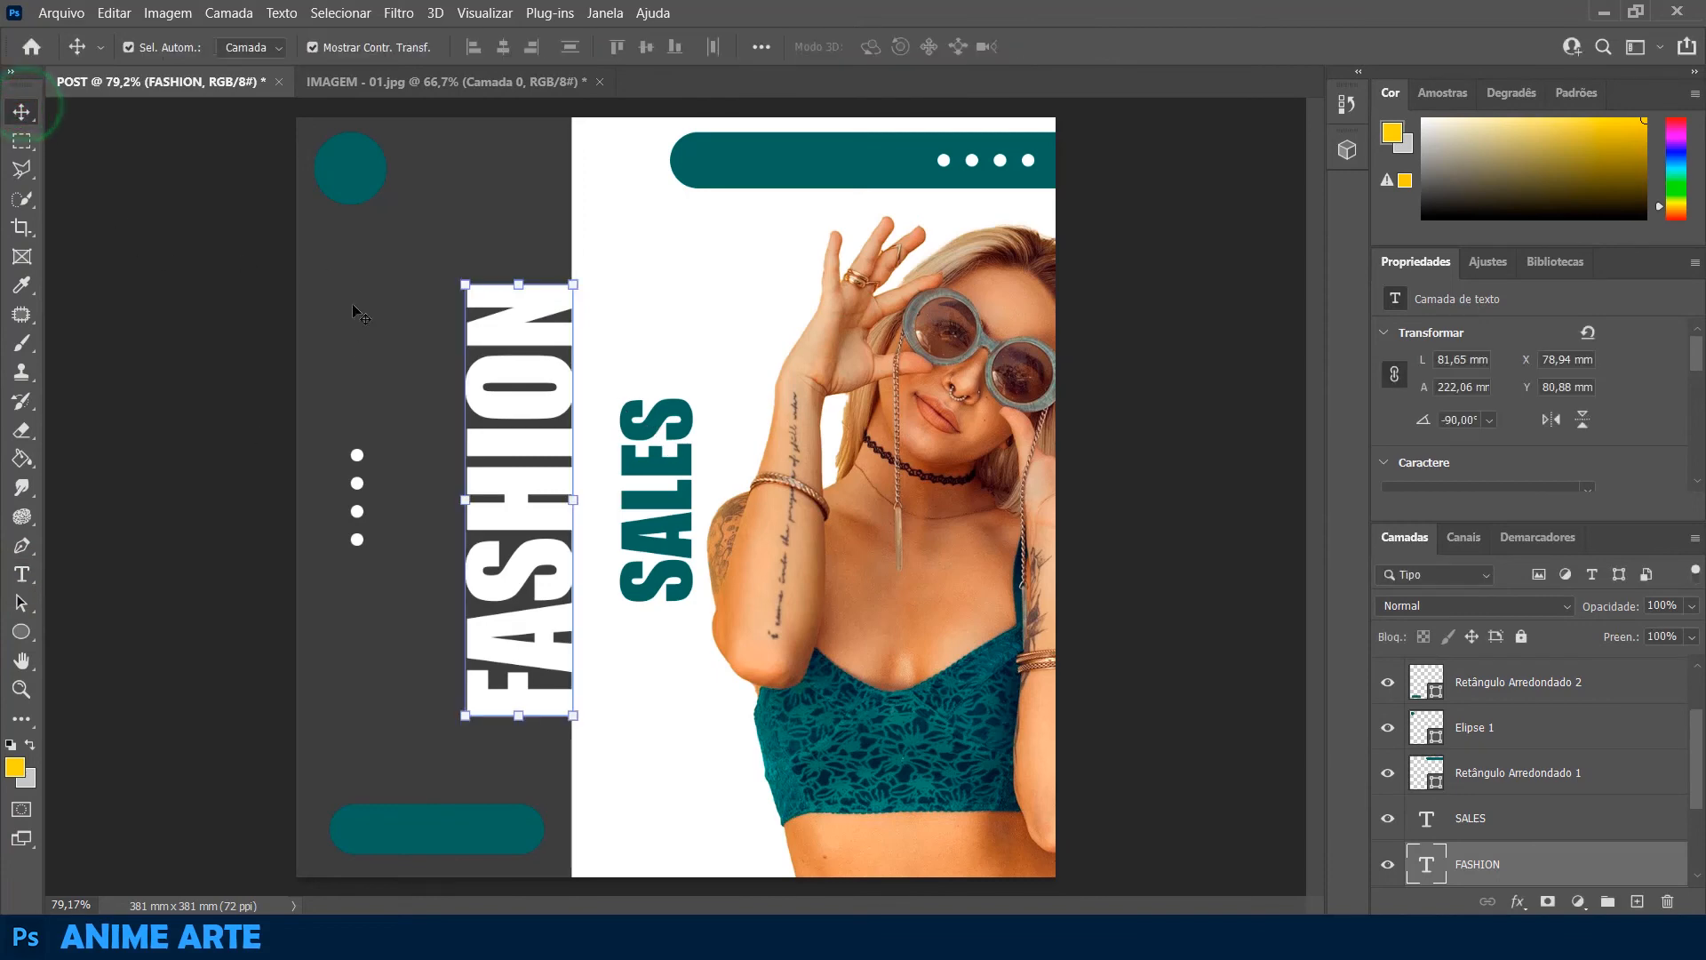
pyautogui.click(386, 255)
# Add a white horizontal text reading WWW at 62 pt in the white area above SALES
pyautogui.click(22, 573)
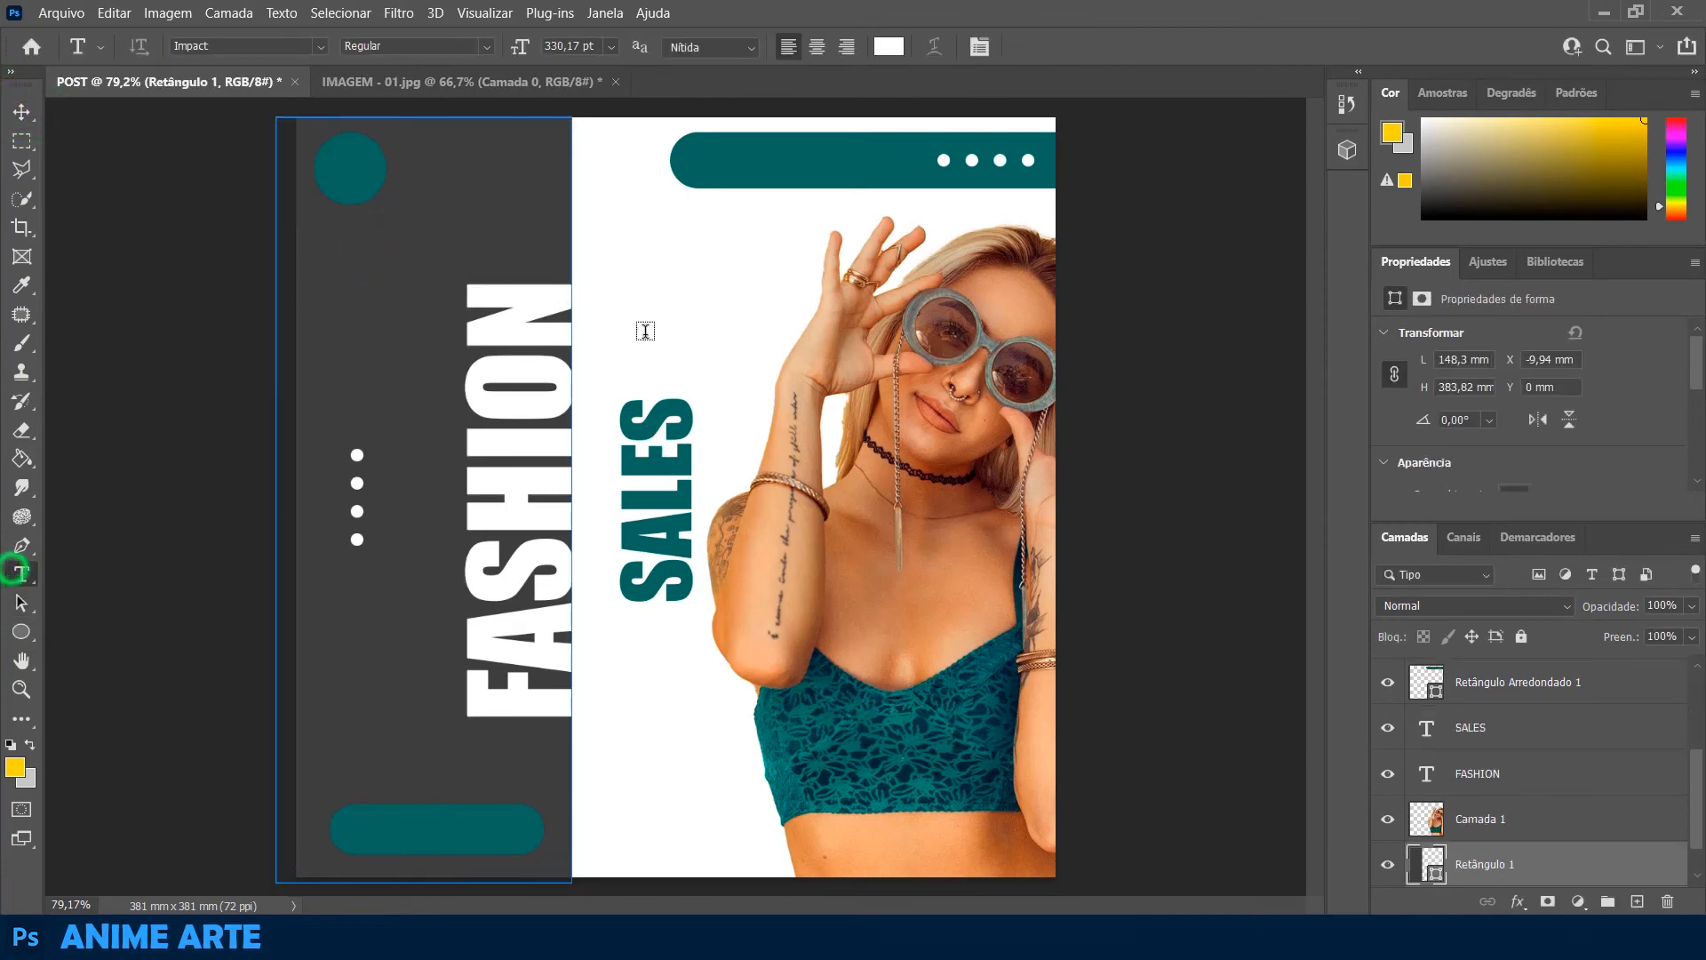
pyautogui.click(706, 303)
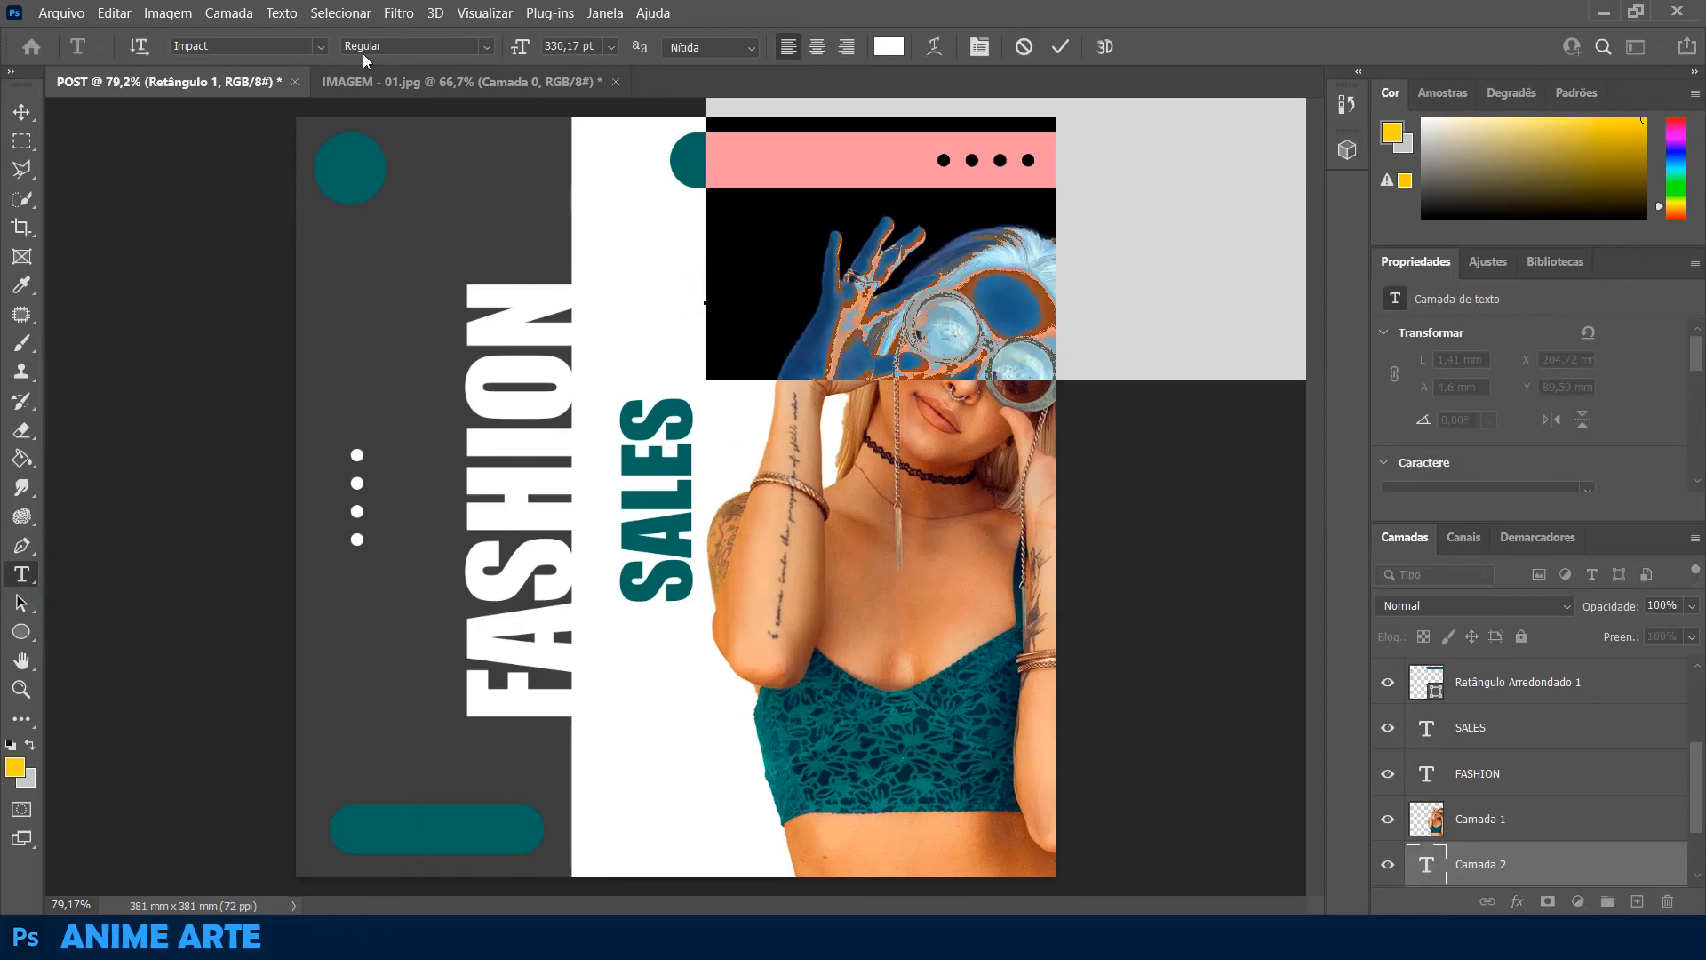
pyautogui.moveTo(515, 55); pyautogui.dragTo(292, 130)
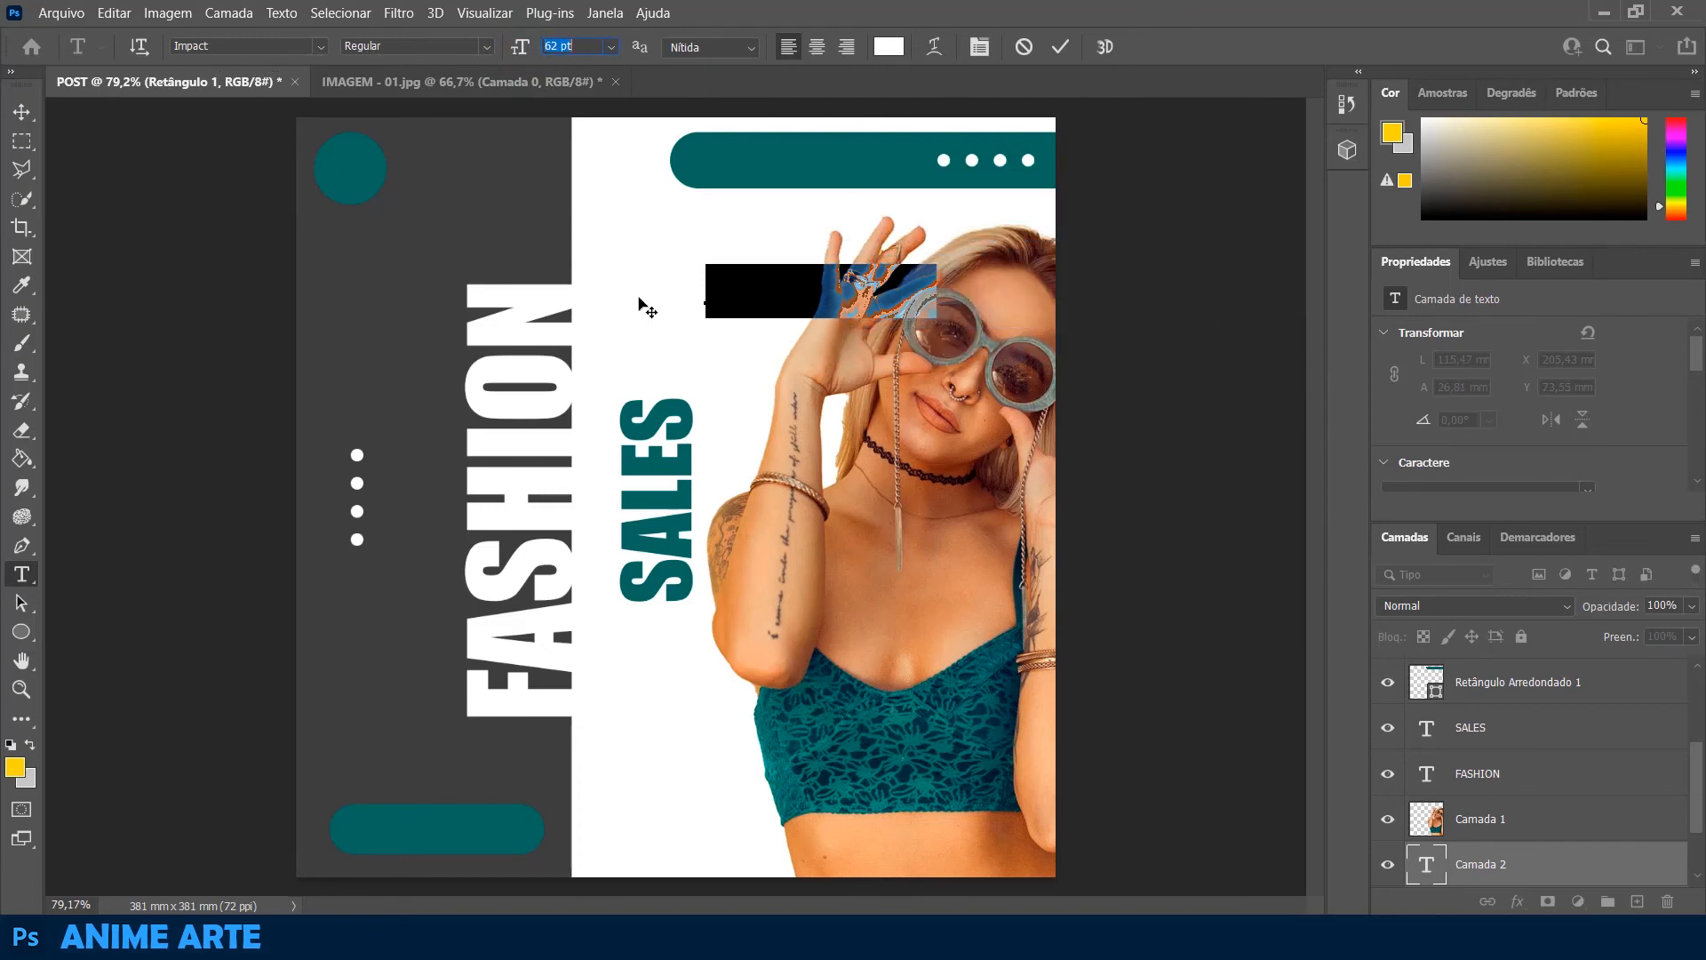
# Place the WWW text on the upper teal bar at about X 203.3 mm, Y 10.4 mm, and bring its layer to the front
pyautogui.click(21, 112)
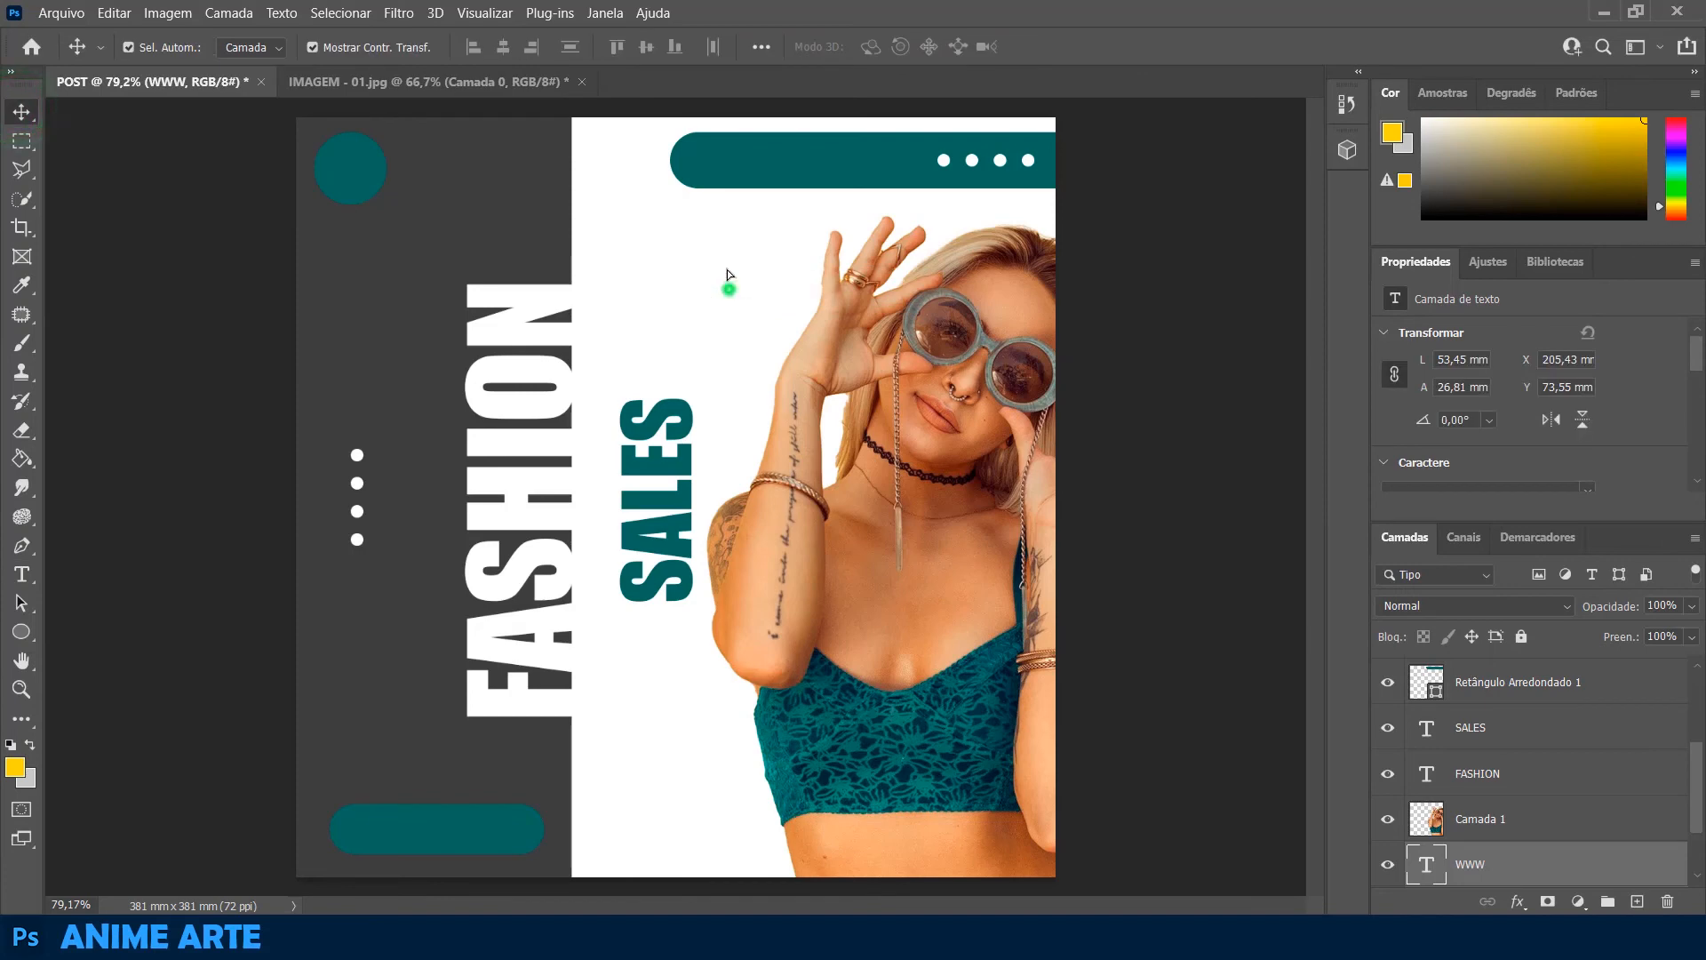
pyautogui.moveTo(729, 284); pyautogui.dragTo(724, 165)
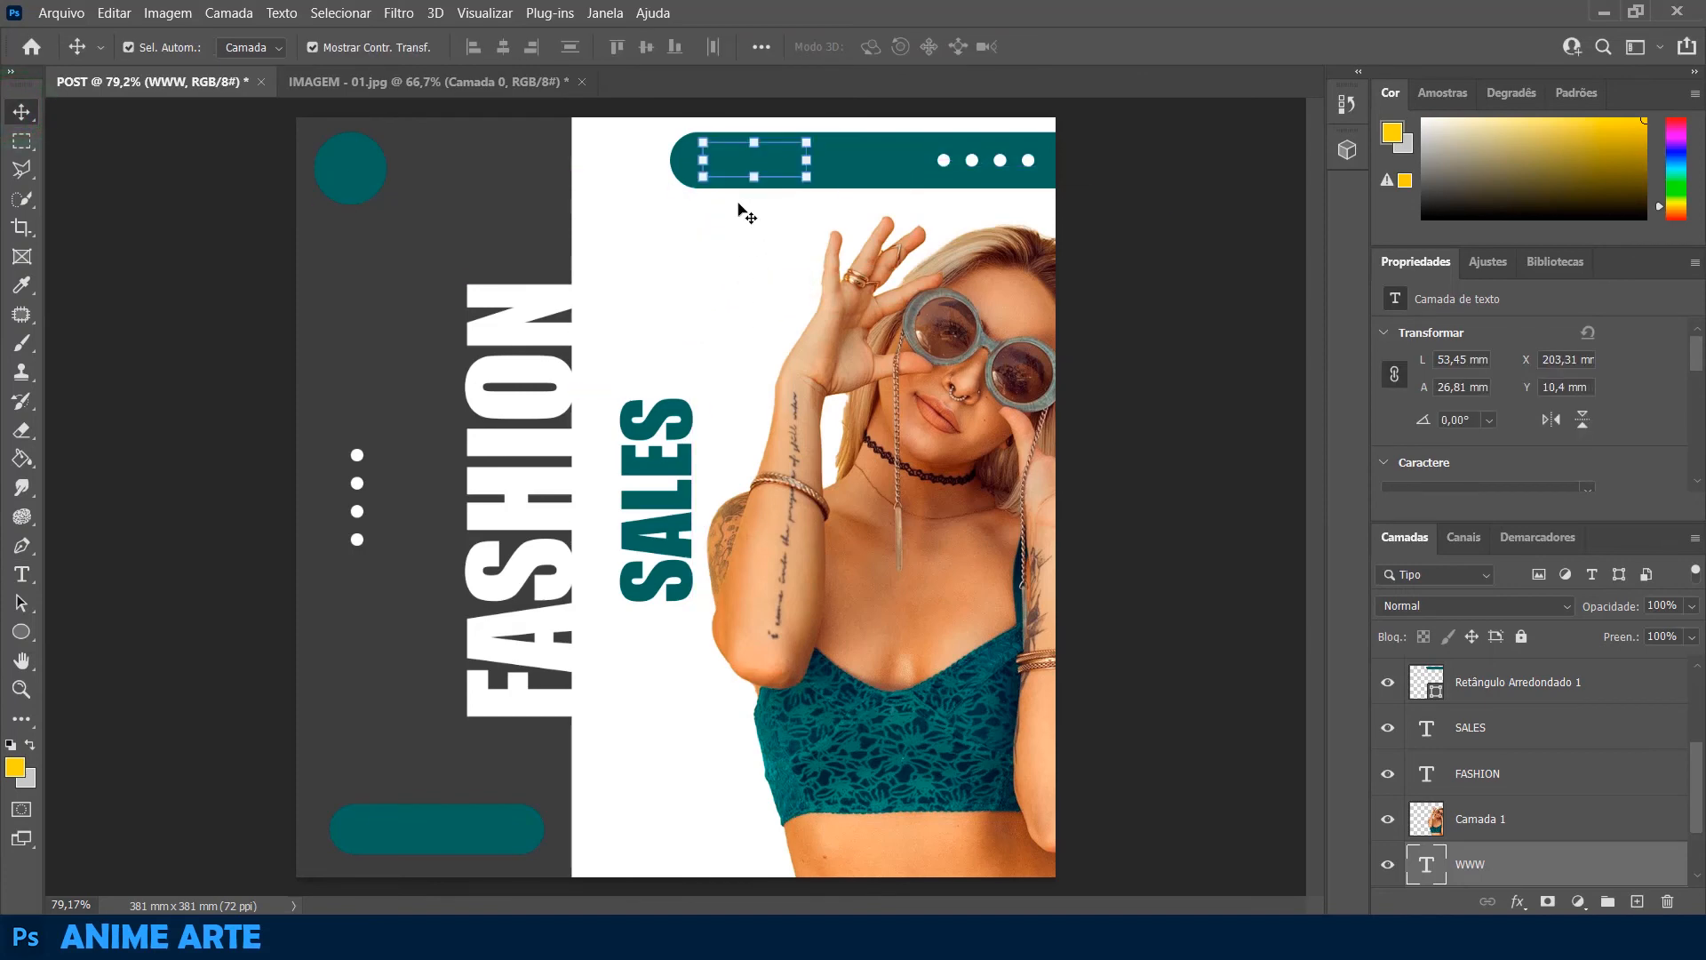
pyautogui.moveTo(1551, 865); pyautogui.dragTo(1520, 665)
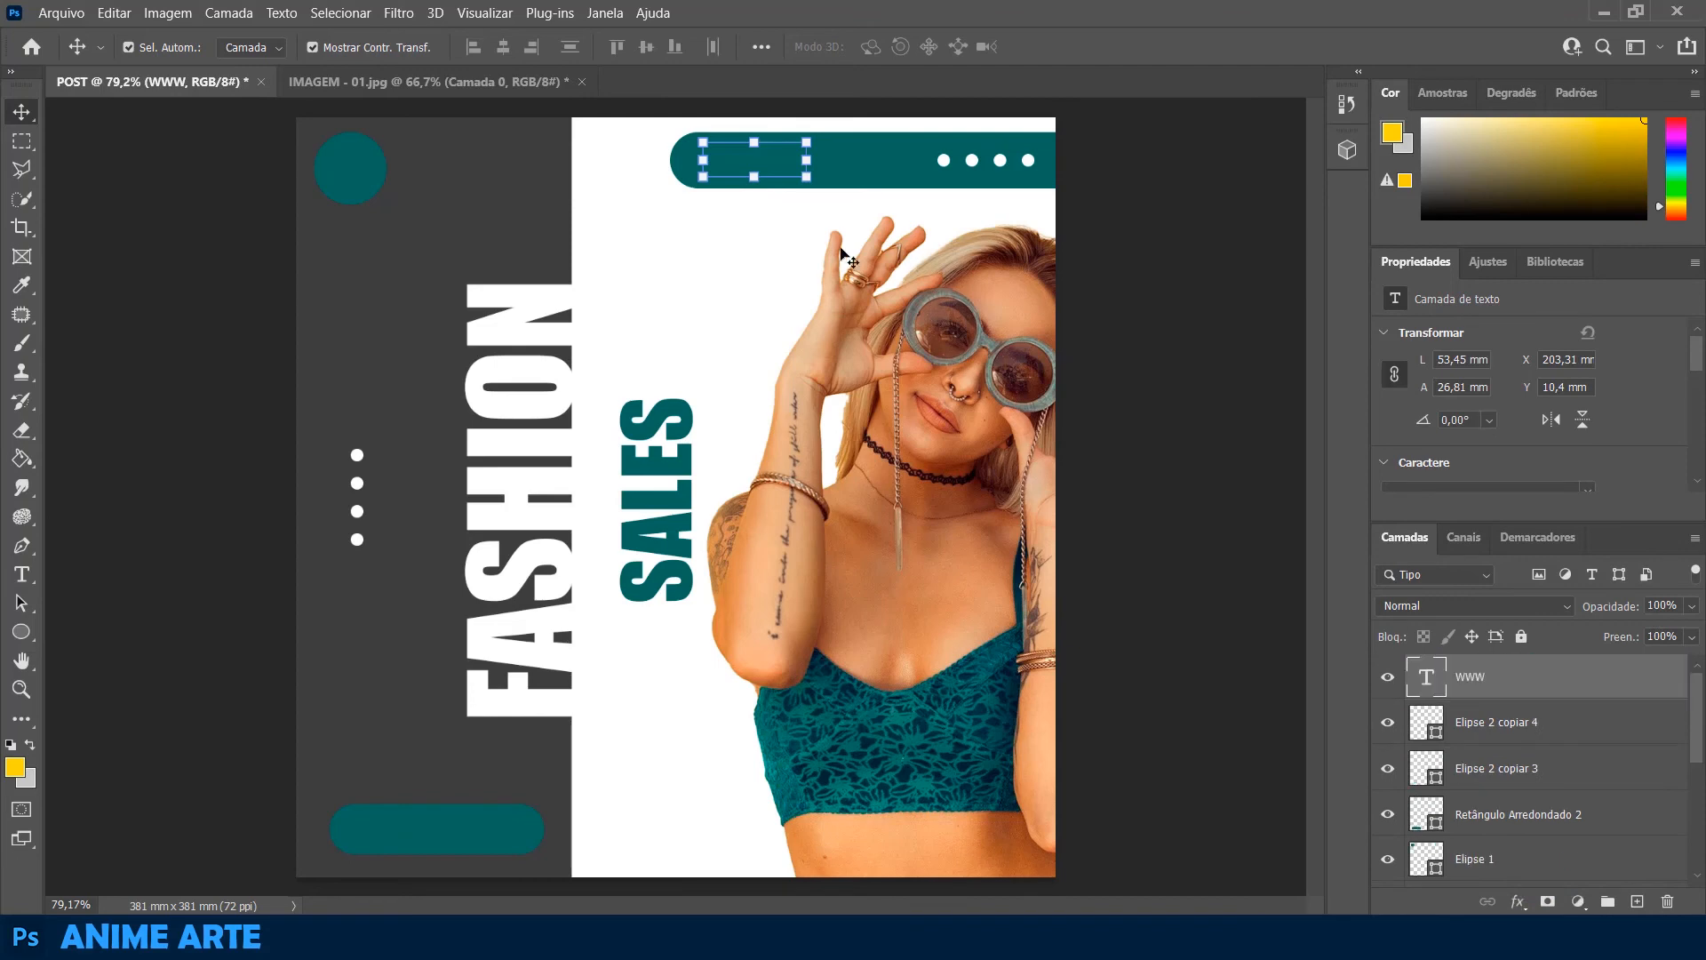
# Change the WWW text to the Arial font at 35 pt
pyautogui.doubleClick(770, 166)
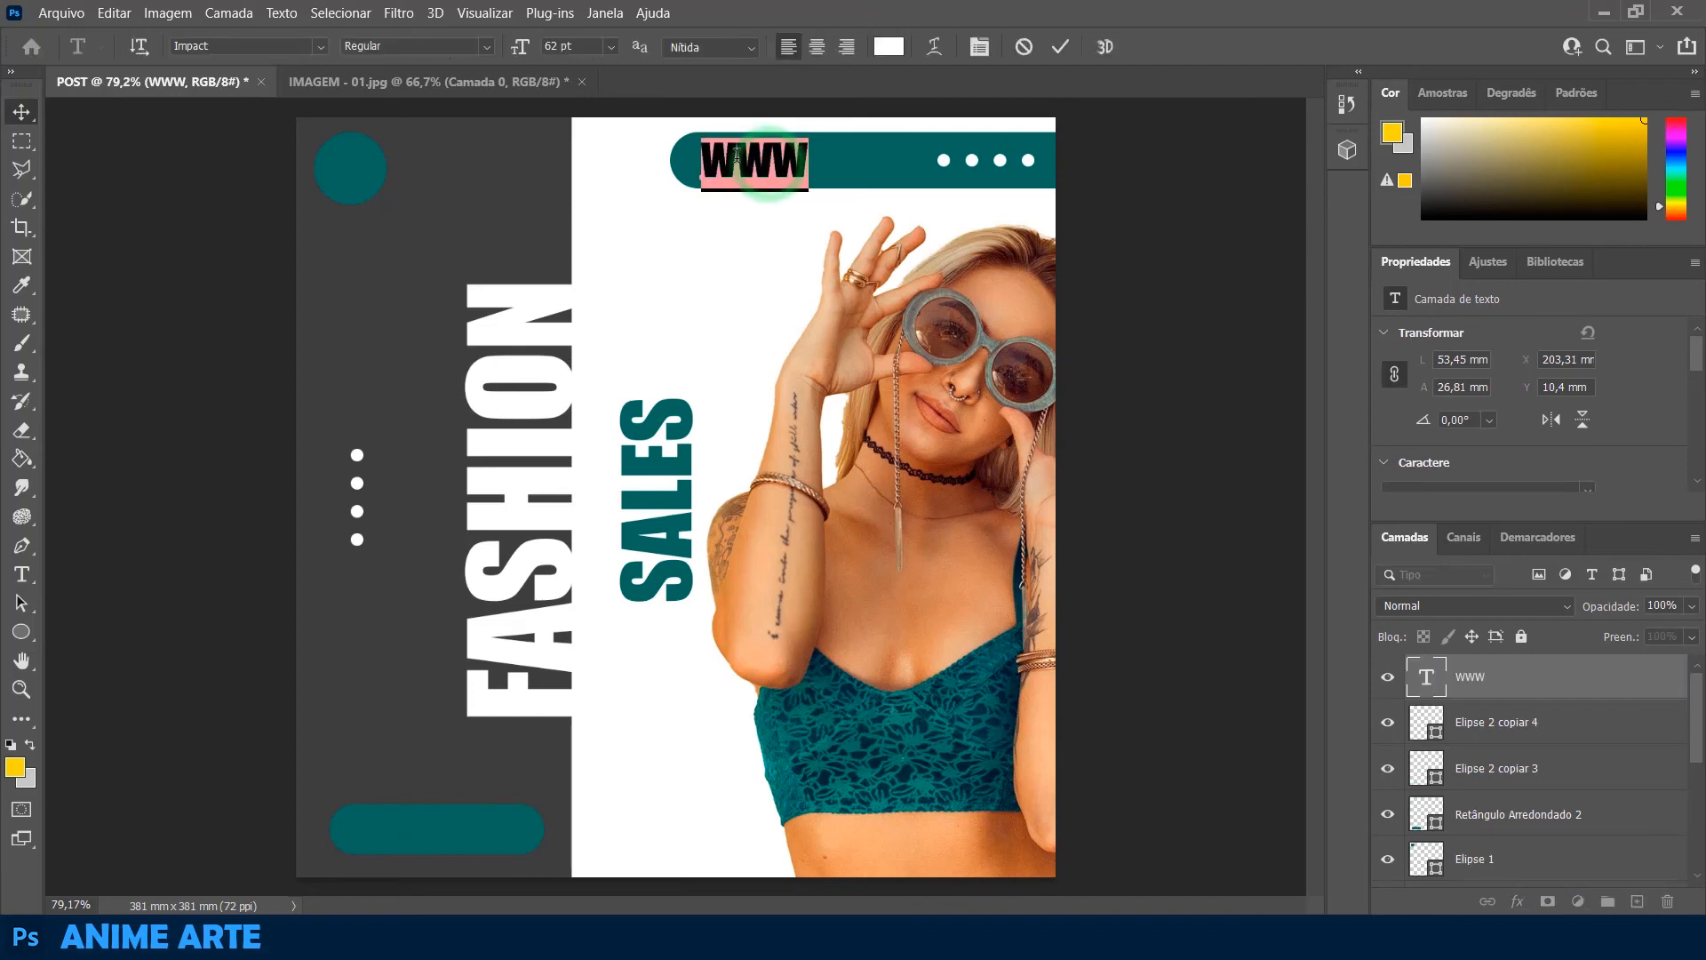
pyautogui.moveTo(513, 47); pyautogui.dragTo(491, 42)
pyautogui.click(320, 47)
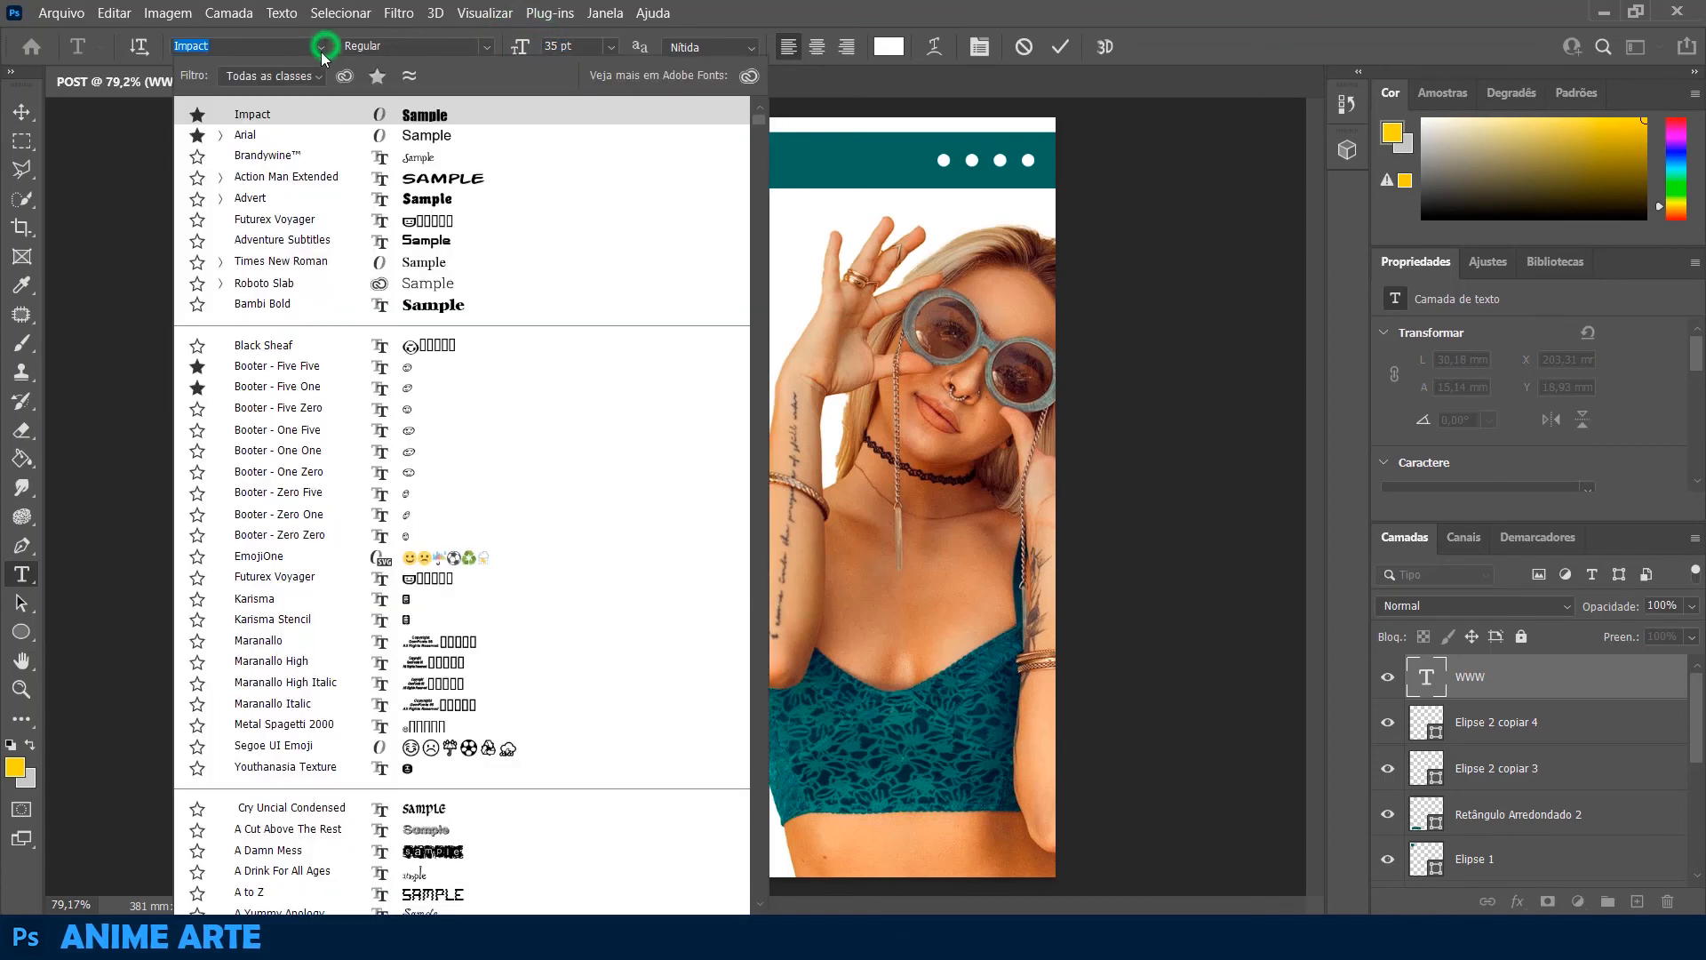
pyautogui.click(253, 135)
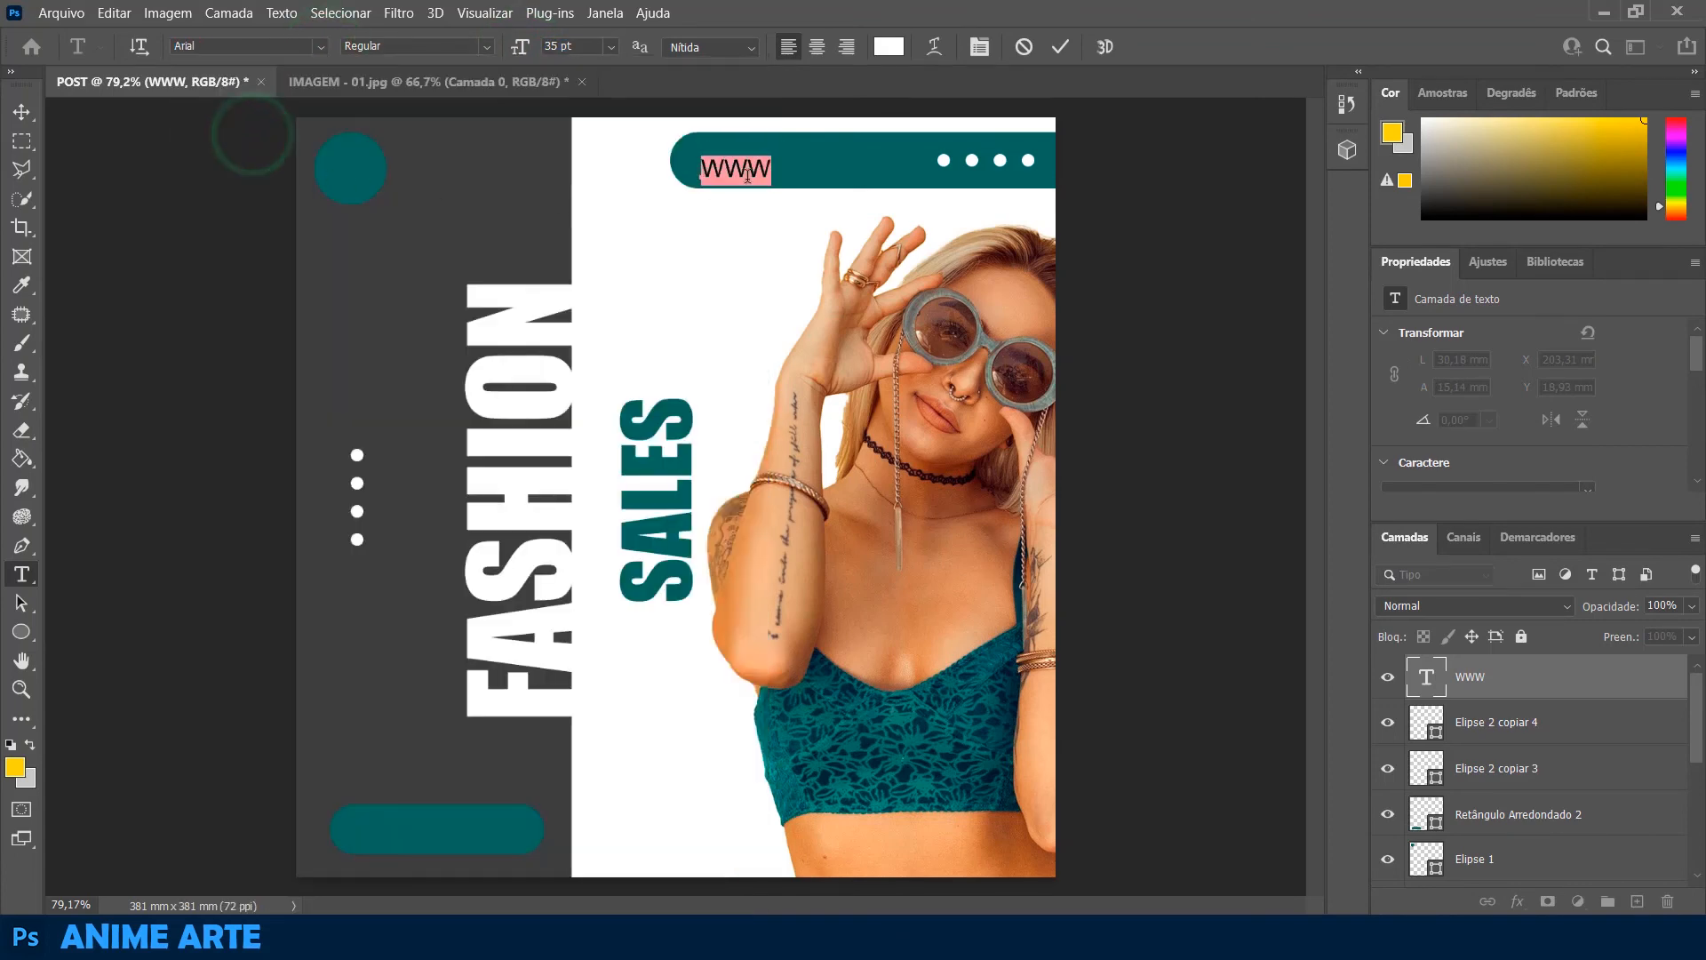
pyautogui.click(769, 168)
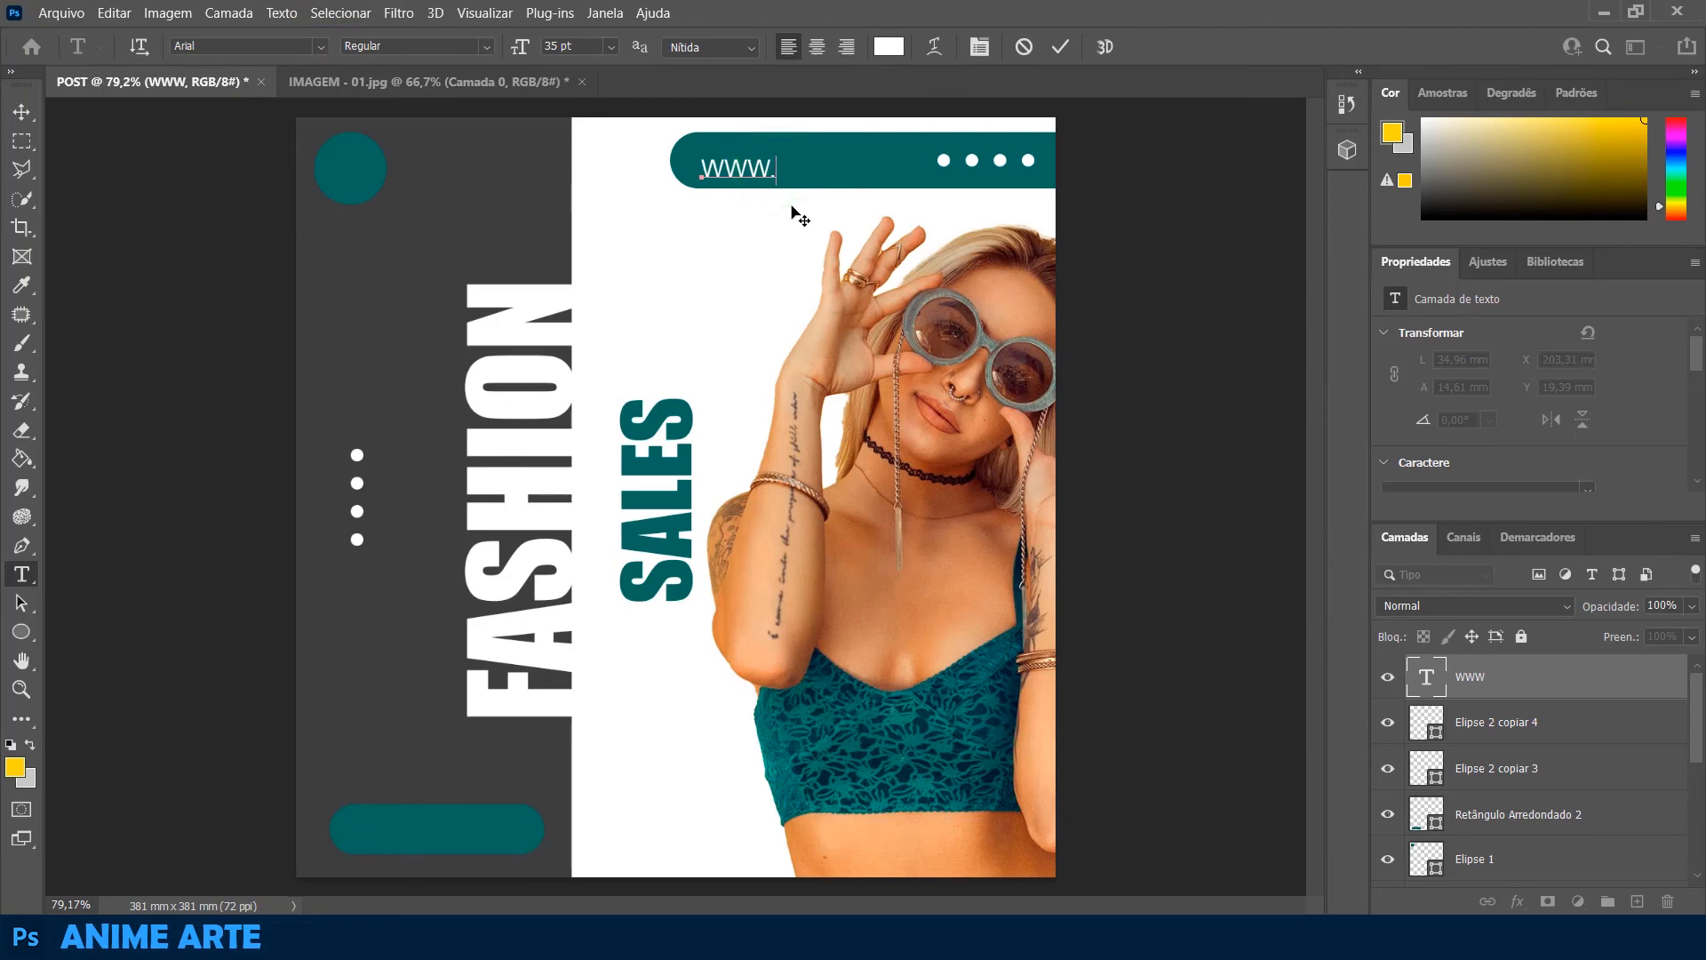
pyautogui.write('.ANIMEARTE.CM.BR')
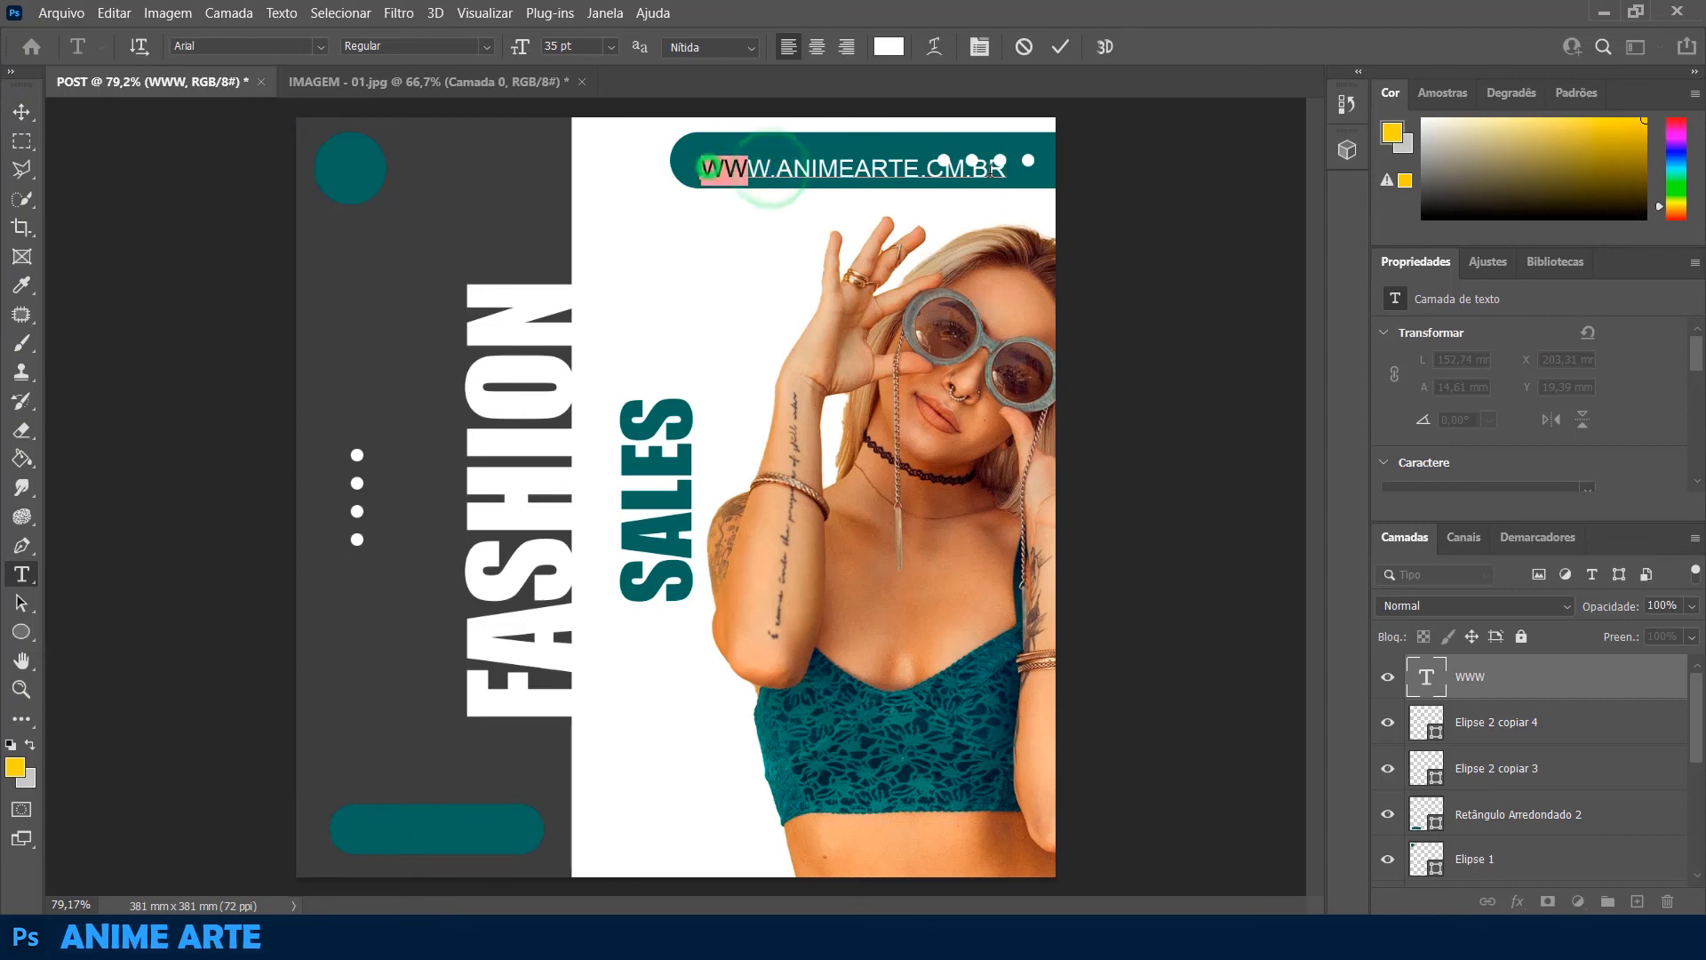
# Reduce the web address text to 27 pt and place it on the teal bar at about X 198.4 mm, Y 16.9 mm
pyautogui.tripleClick(710, 167)
pyautogui.moveTo(520, 52); pyautogui.dragTo(489, 50)
pyautogui.click(22, 111)
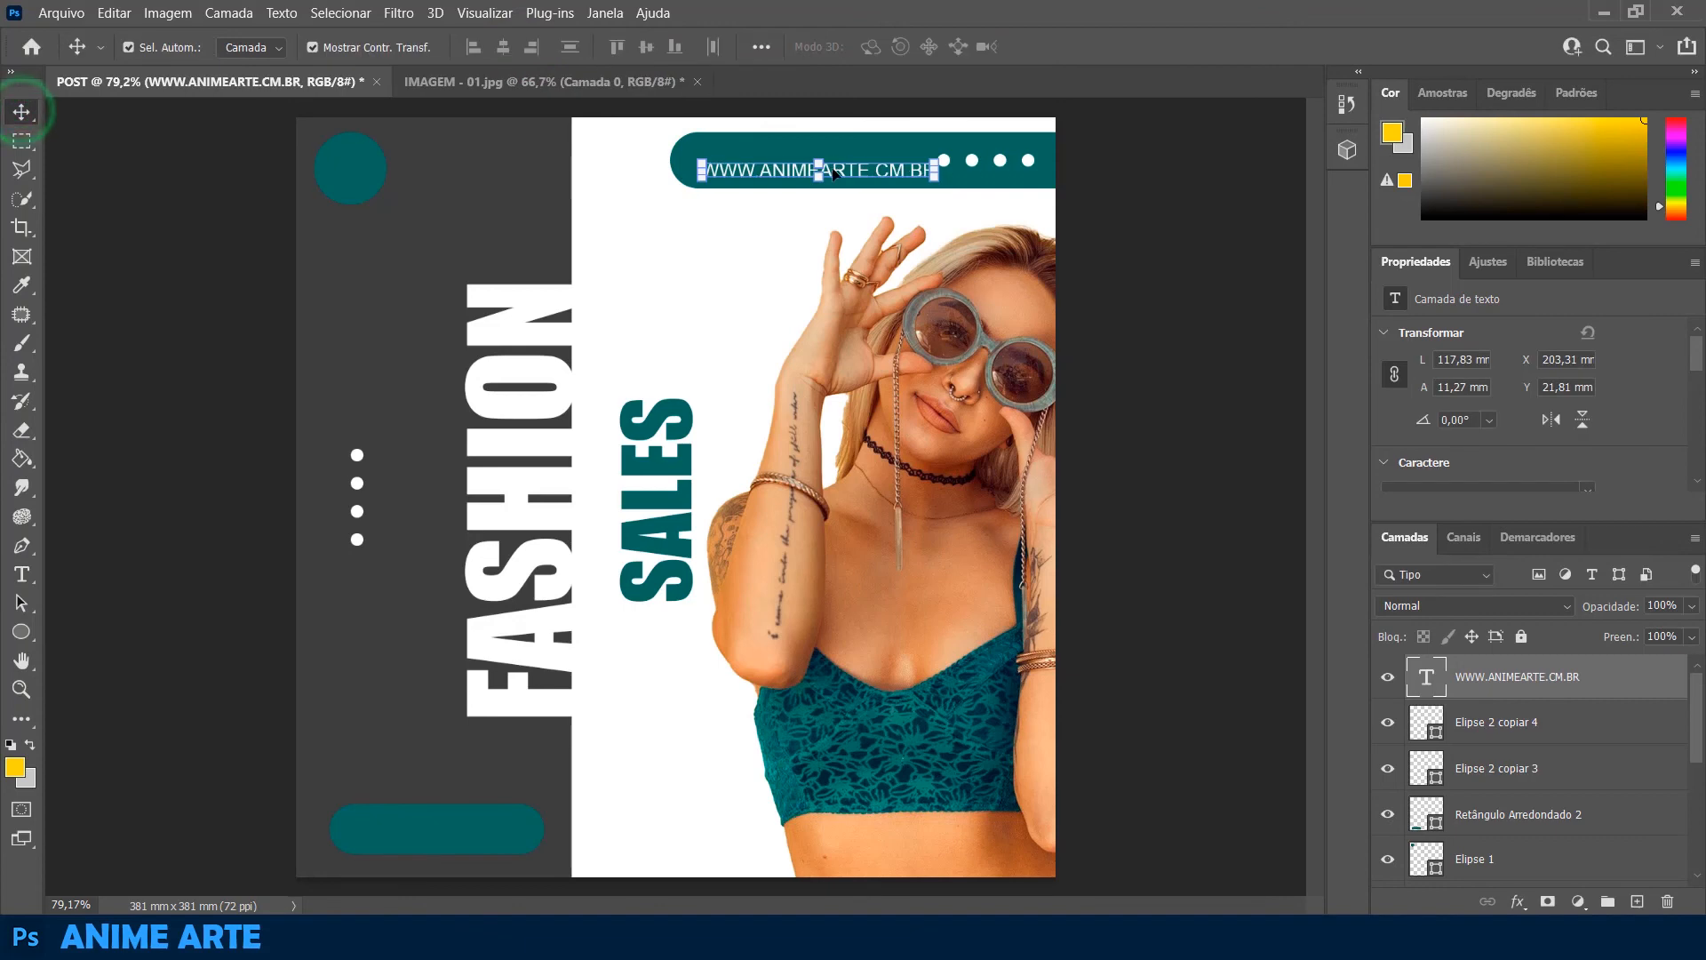
pyautogui.moveTo(843, 160); pyautogui.dragTo(838, 162)
pyautogui.click(1003, 184)
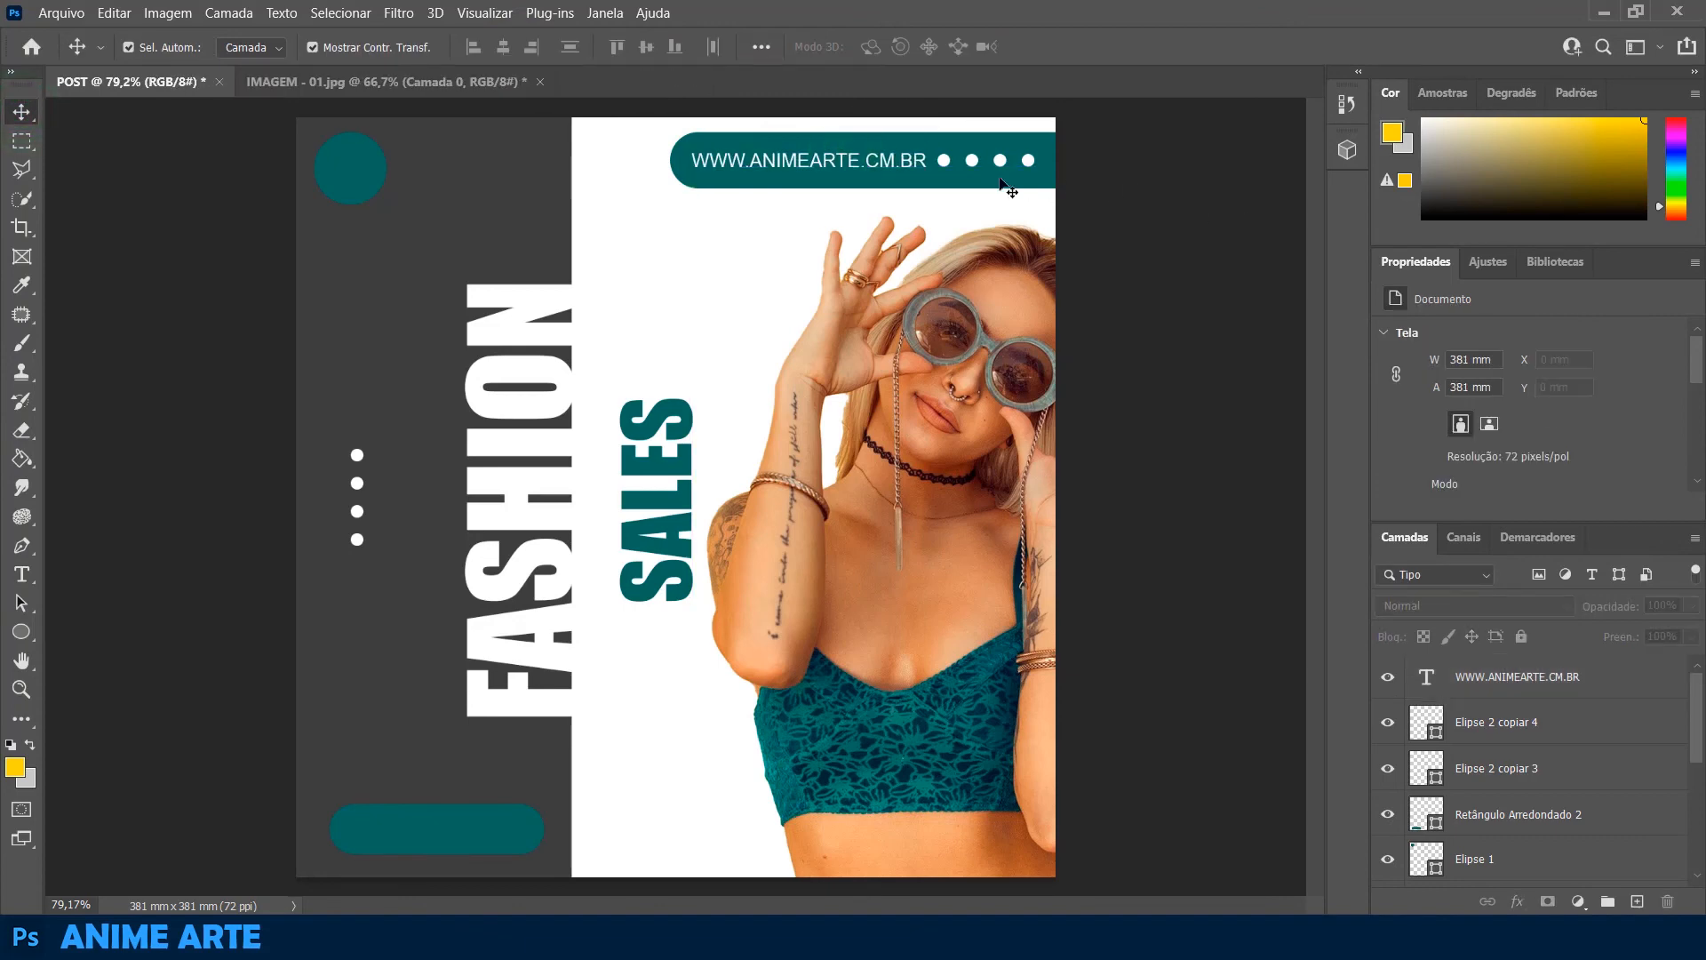
pyautogui.doubleClick(885, 160)
pyautogui.write('O')
pyautogui.click(1004, 204)
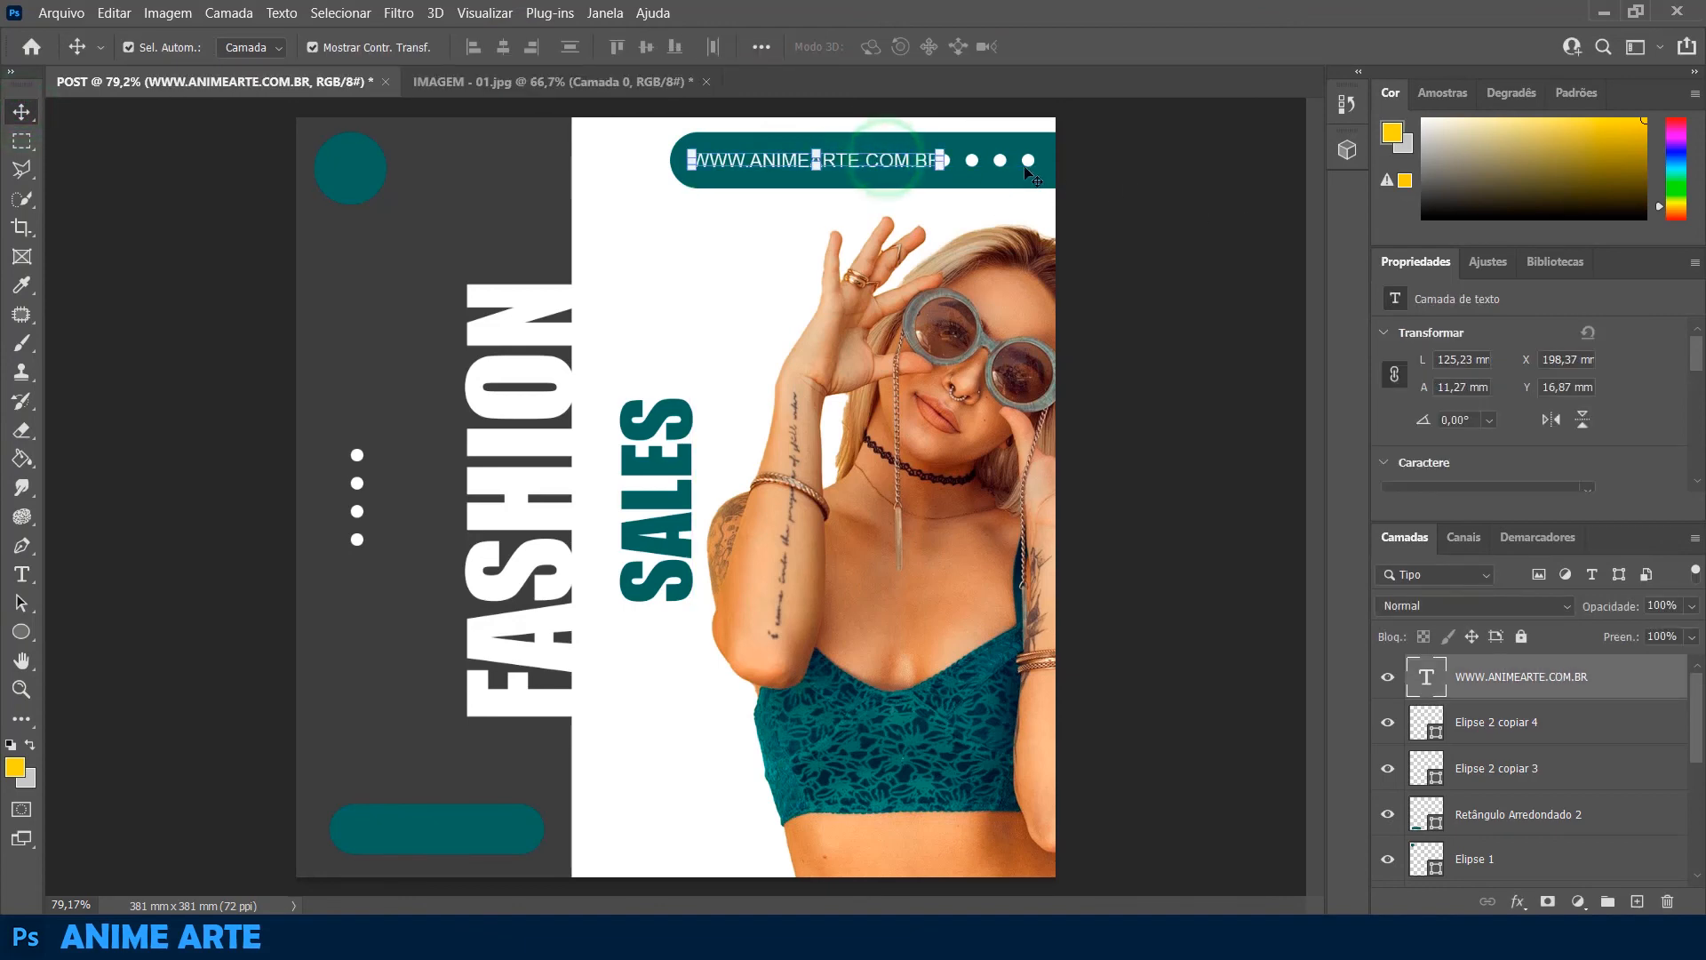
# Shift the horizontal row of dots slightly to the right, clear of the web address
pyautogui.click(1027, 161)
pyautogui.moveTo(1028, 165); pyautogui.dragTo(1038, 167)
pyautogui.click(1099, 297)
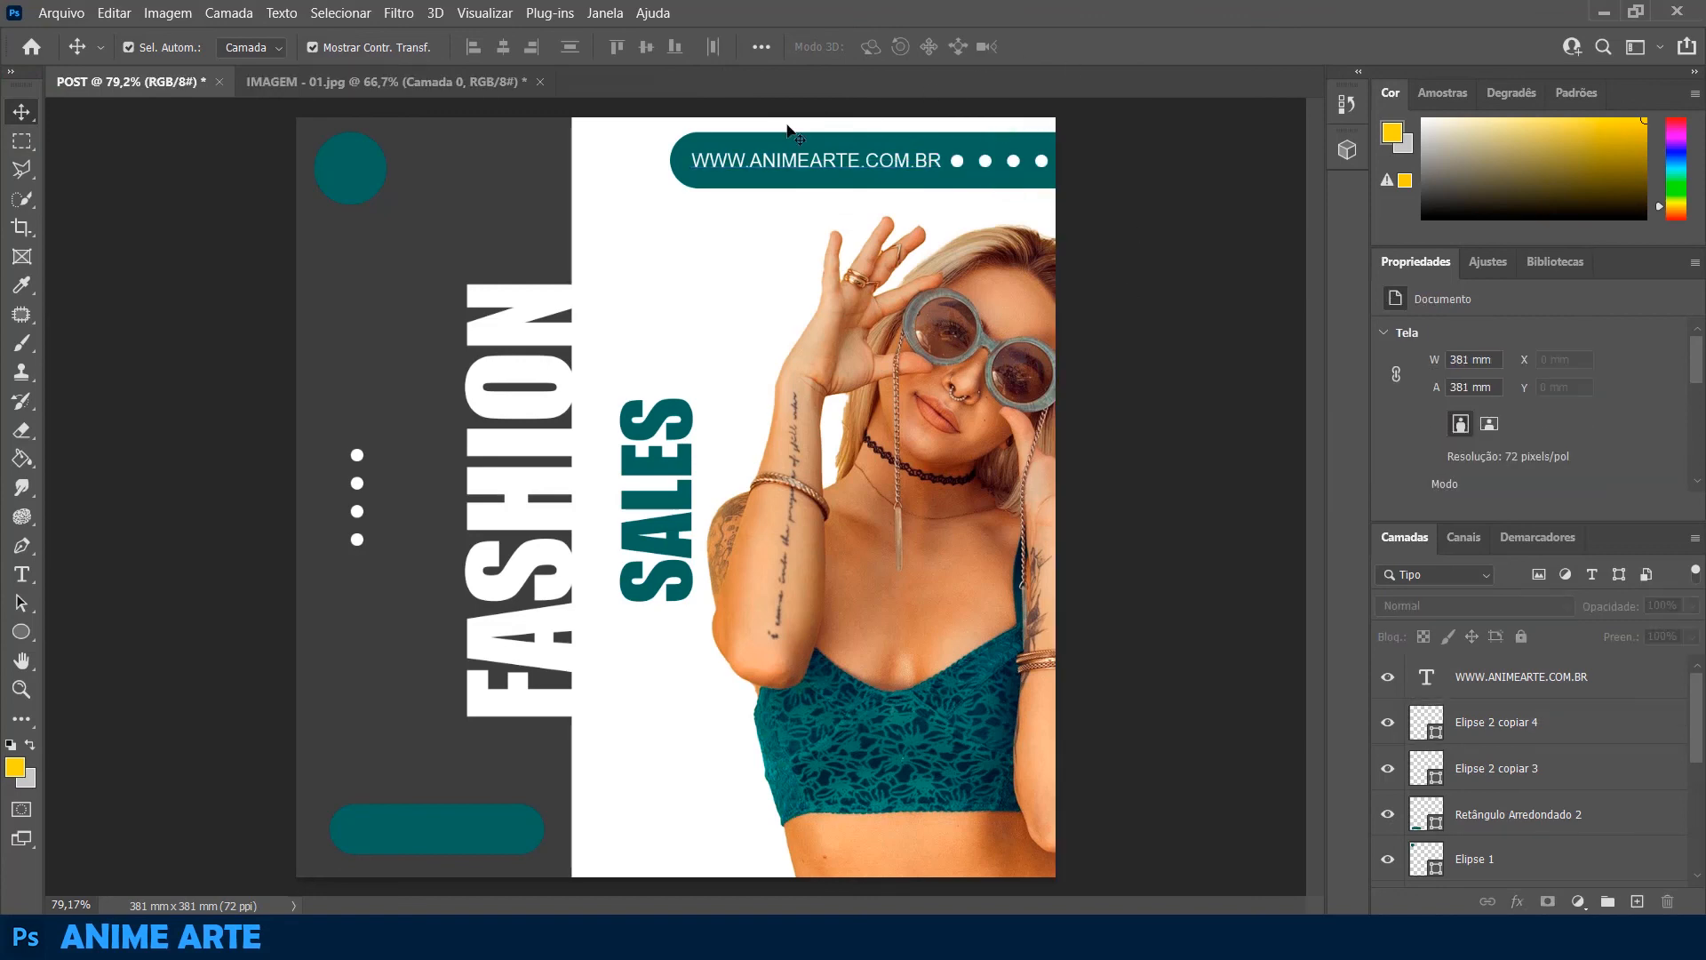
# Copy the web address text onto the lower teal button and change the copy to SAIBA MAIS
pyautogui.moveTo(787, 162); pyautogui.dragTo(470, 828)
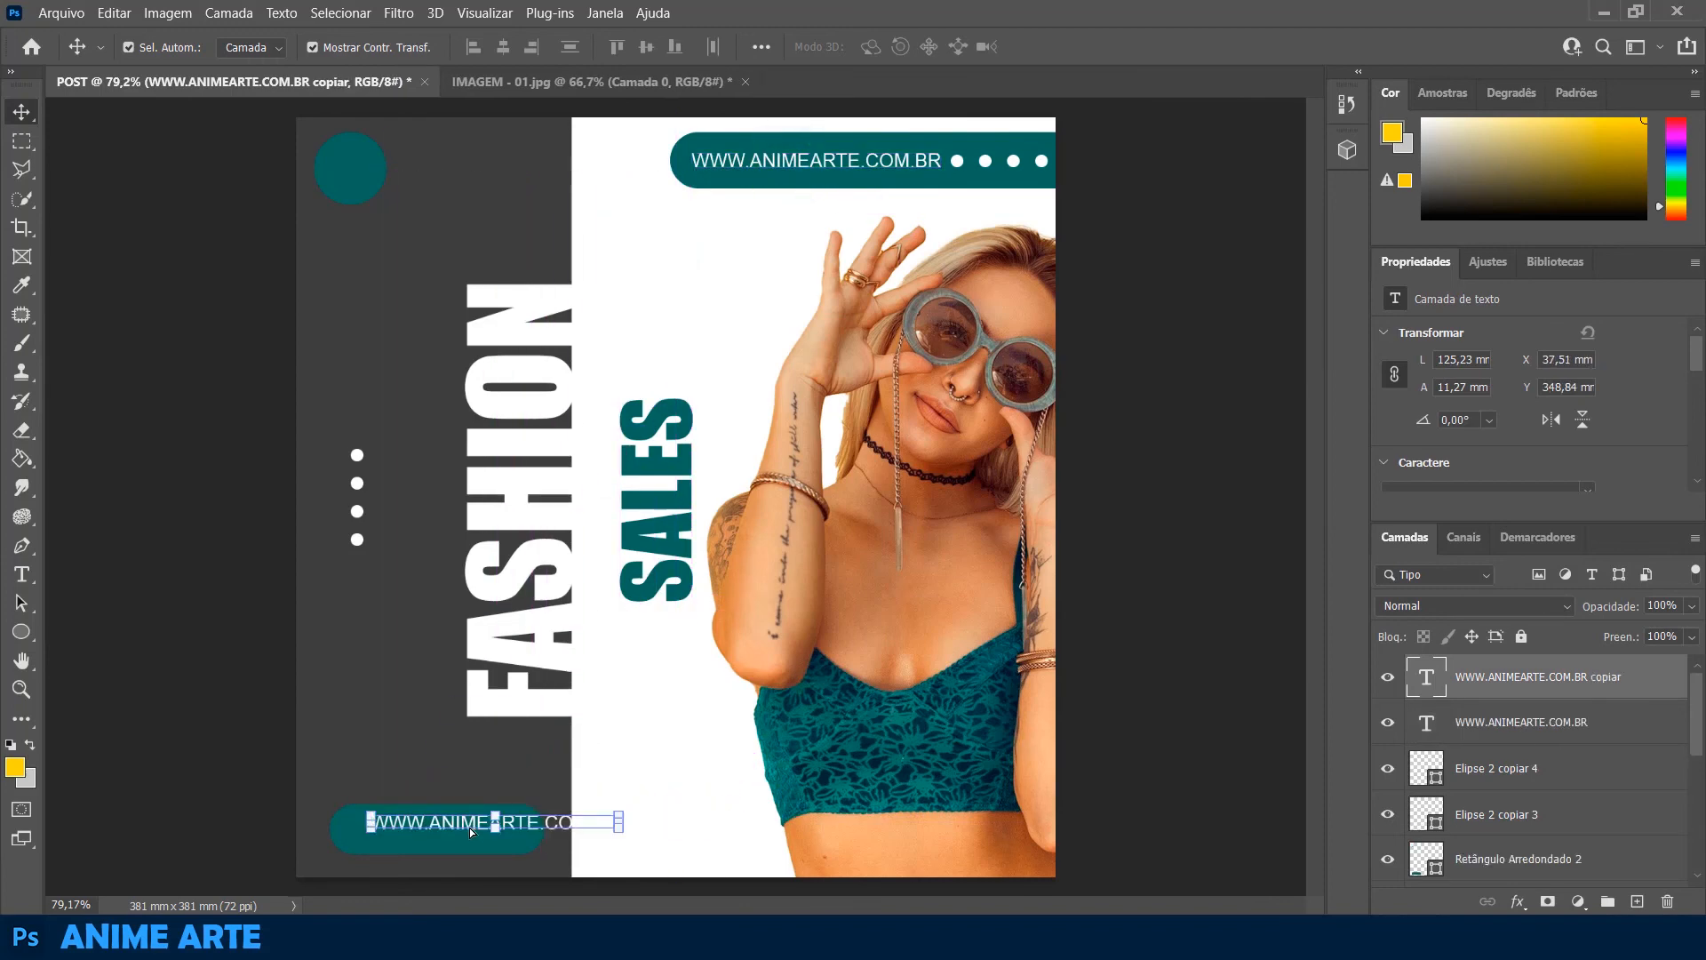
pyautogui.doubleClick(469, 828)
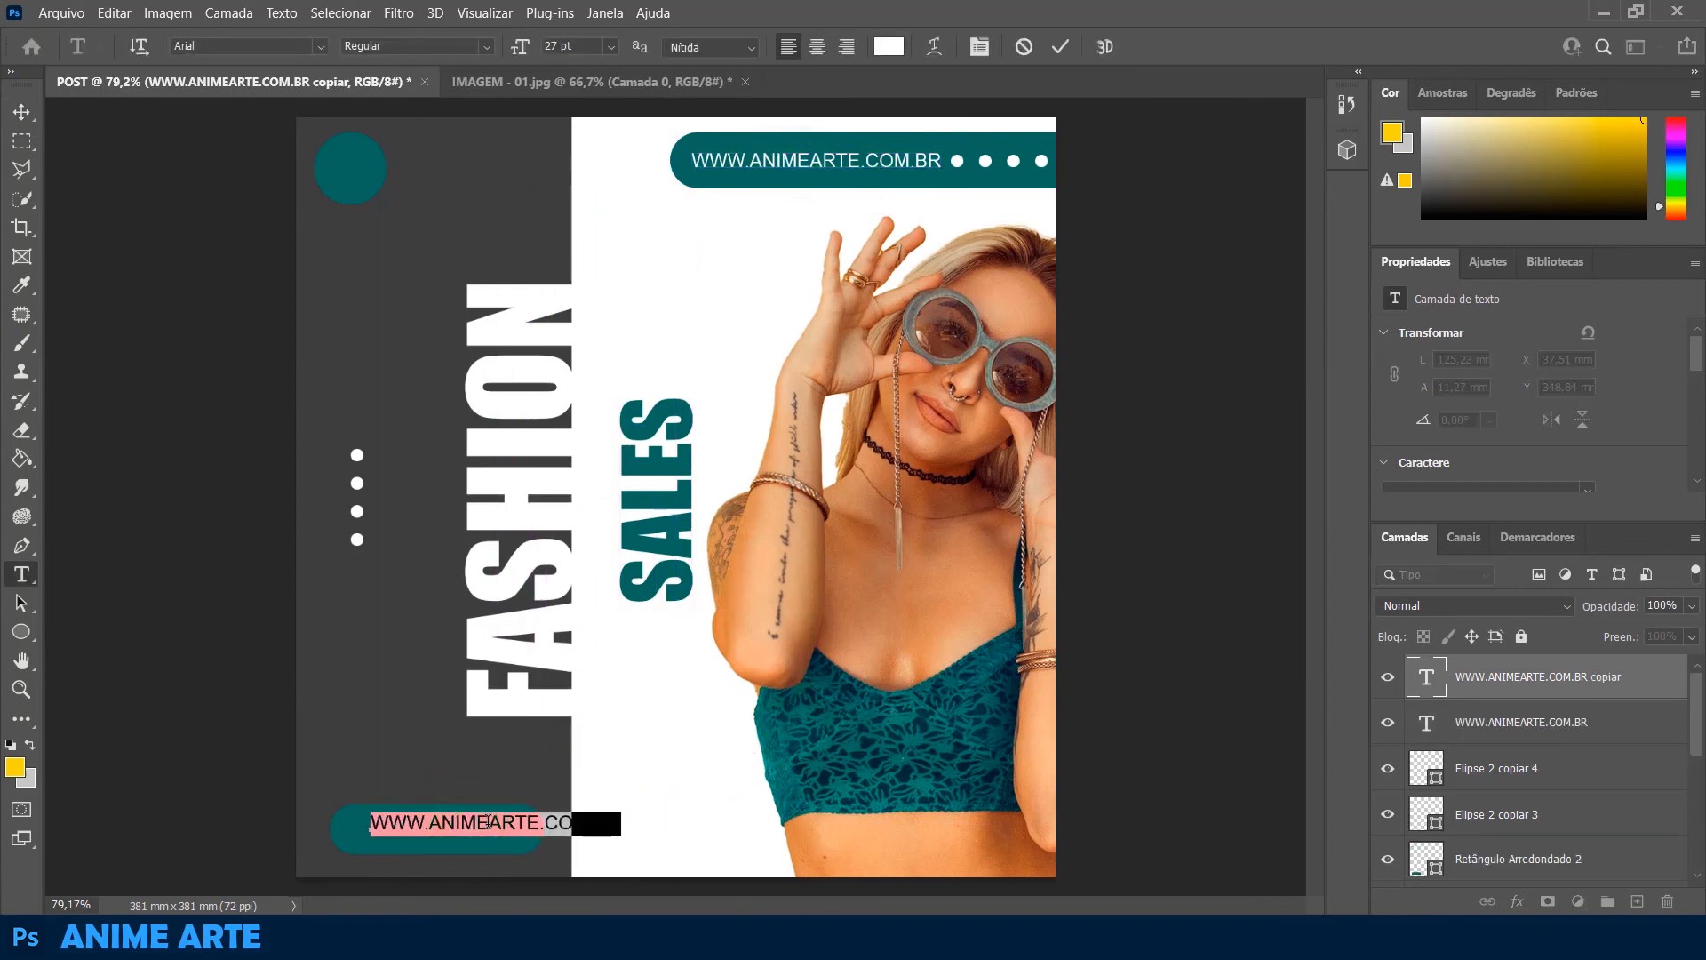
pyautogui.write('SAI')
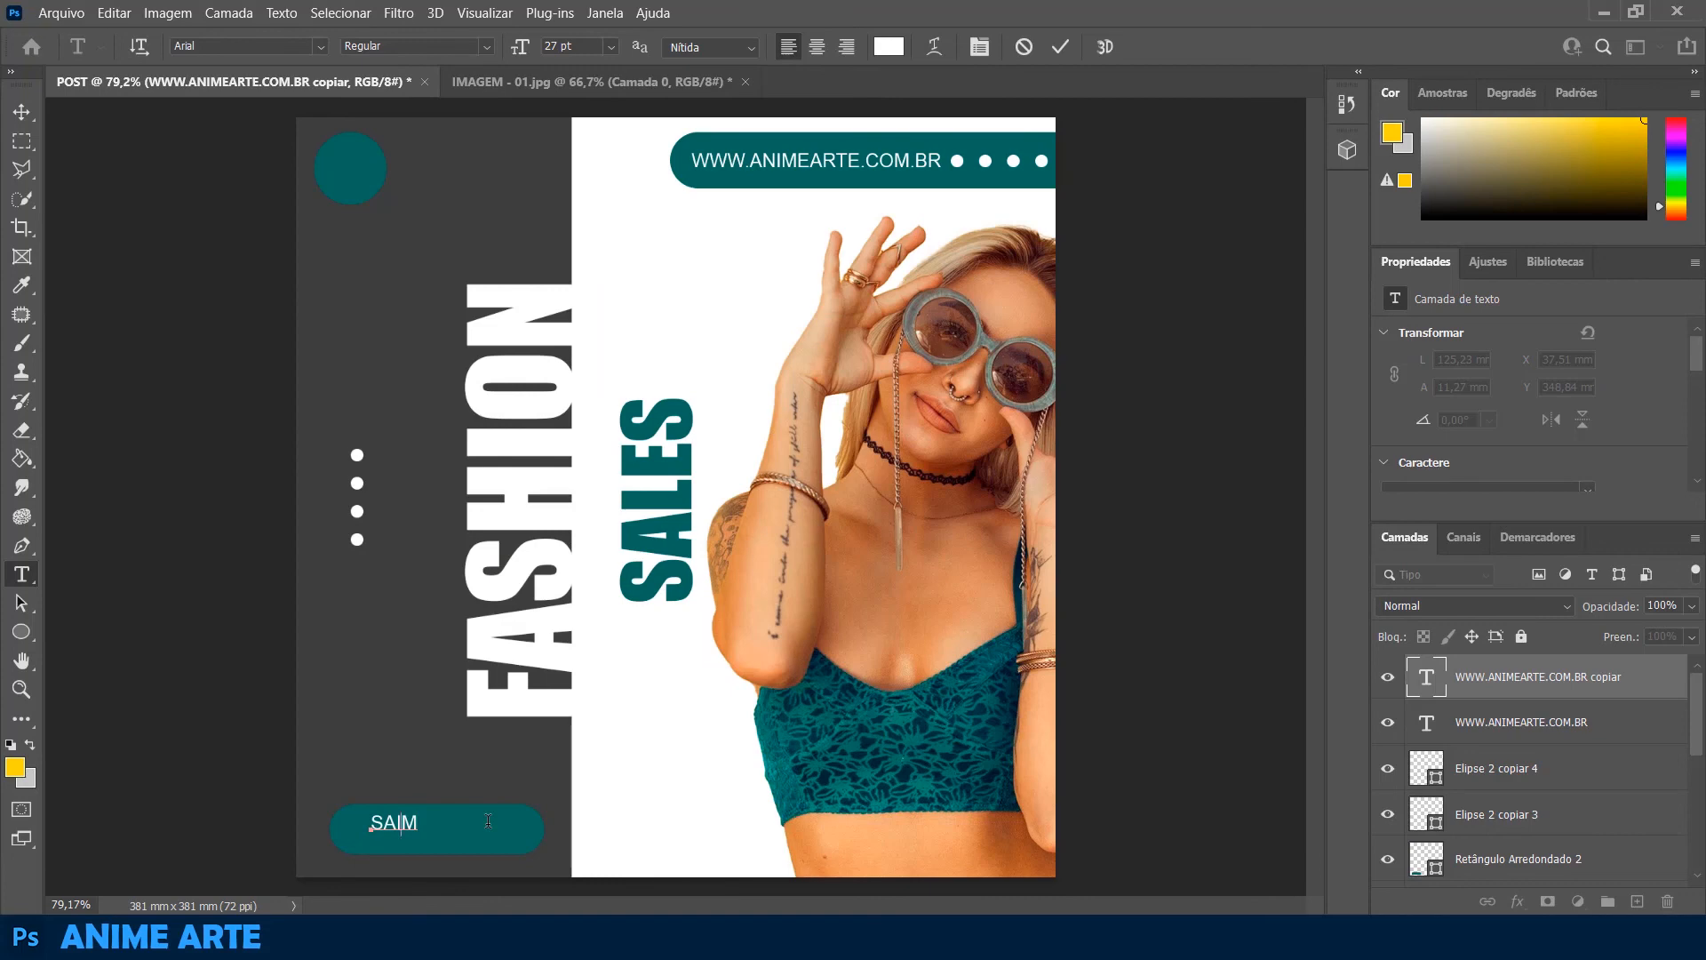
pyautogui.write('BA MAI S')
# Set the SAIBA MAIS text to 37 pt Bold and center it on the lower teal button
pyautogui.hotkey('ctrl', 'a')
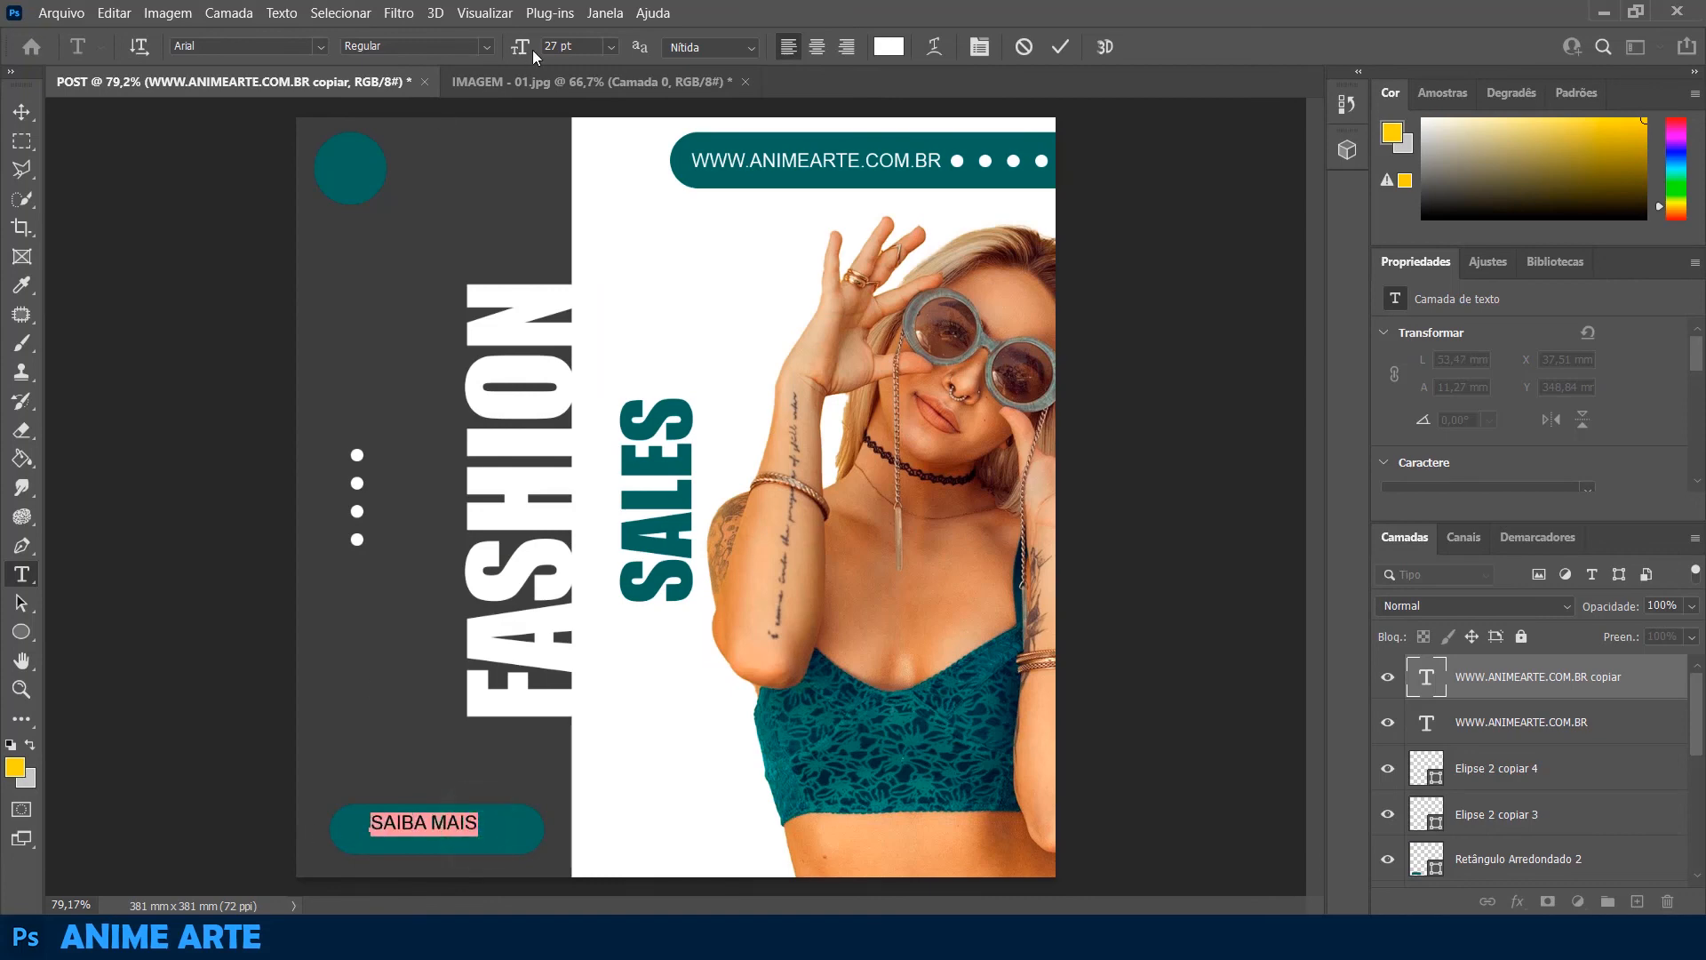
pyautogui.moveTo(532, 52); pyautogui.dragTo(541, 52)
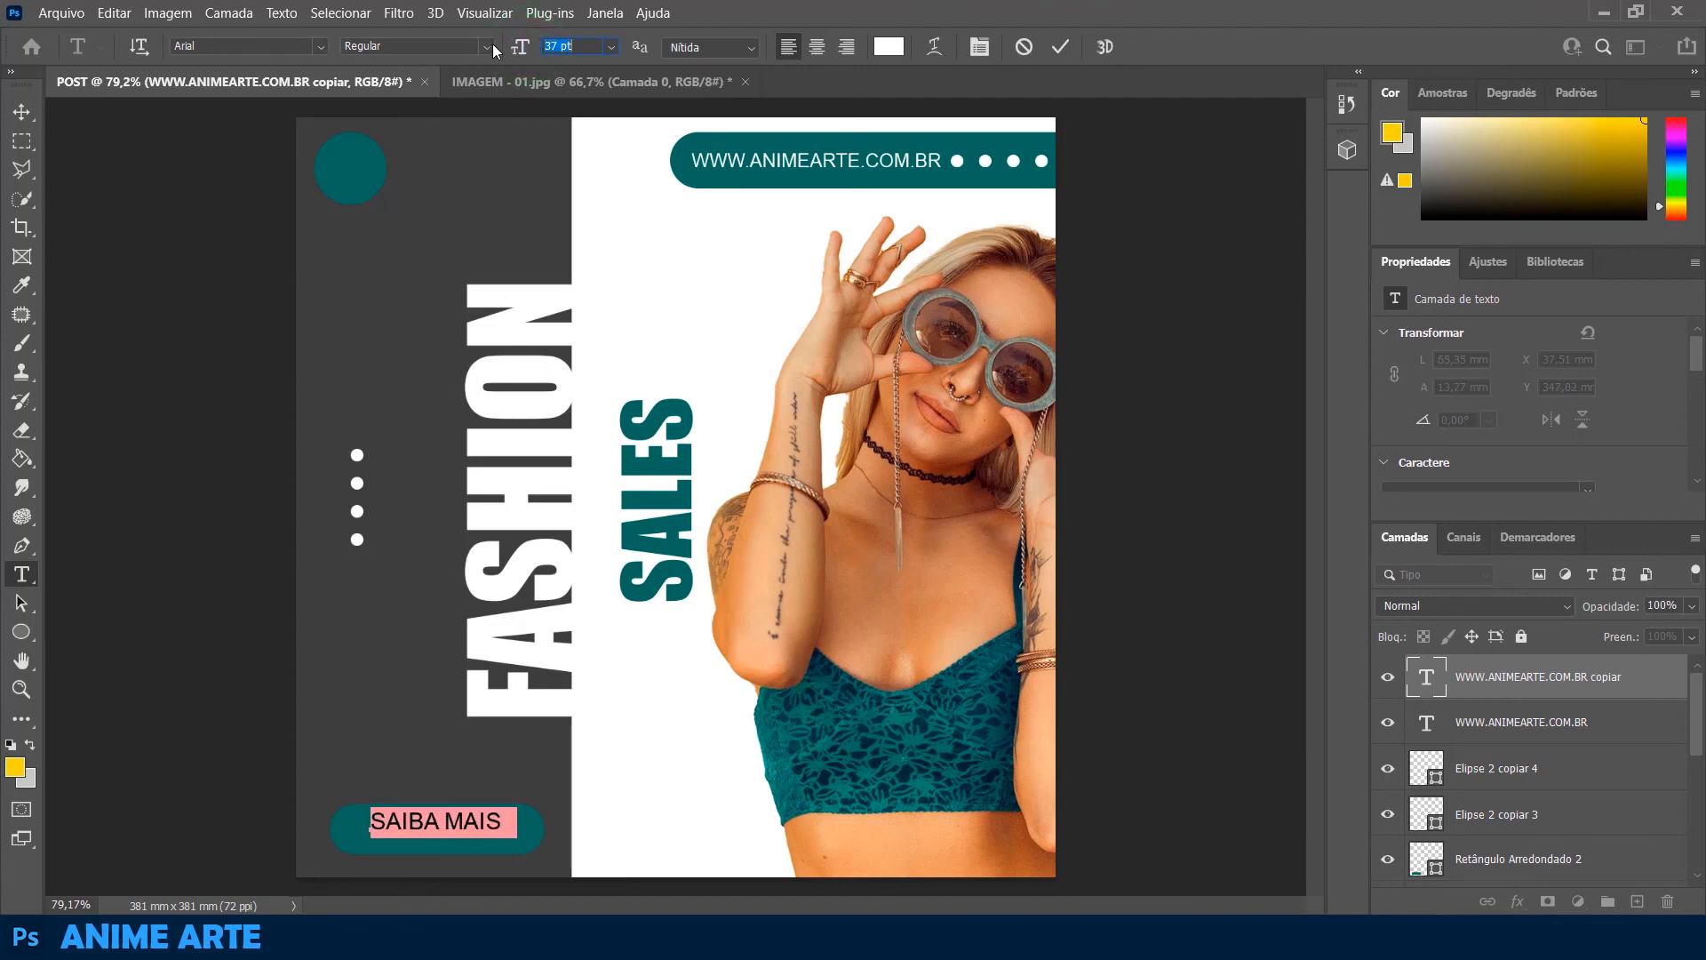
pyautogui.click(487, 48)
pyautogui.click(378, 103)
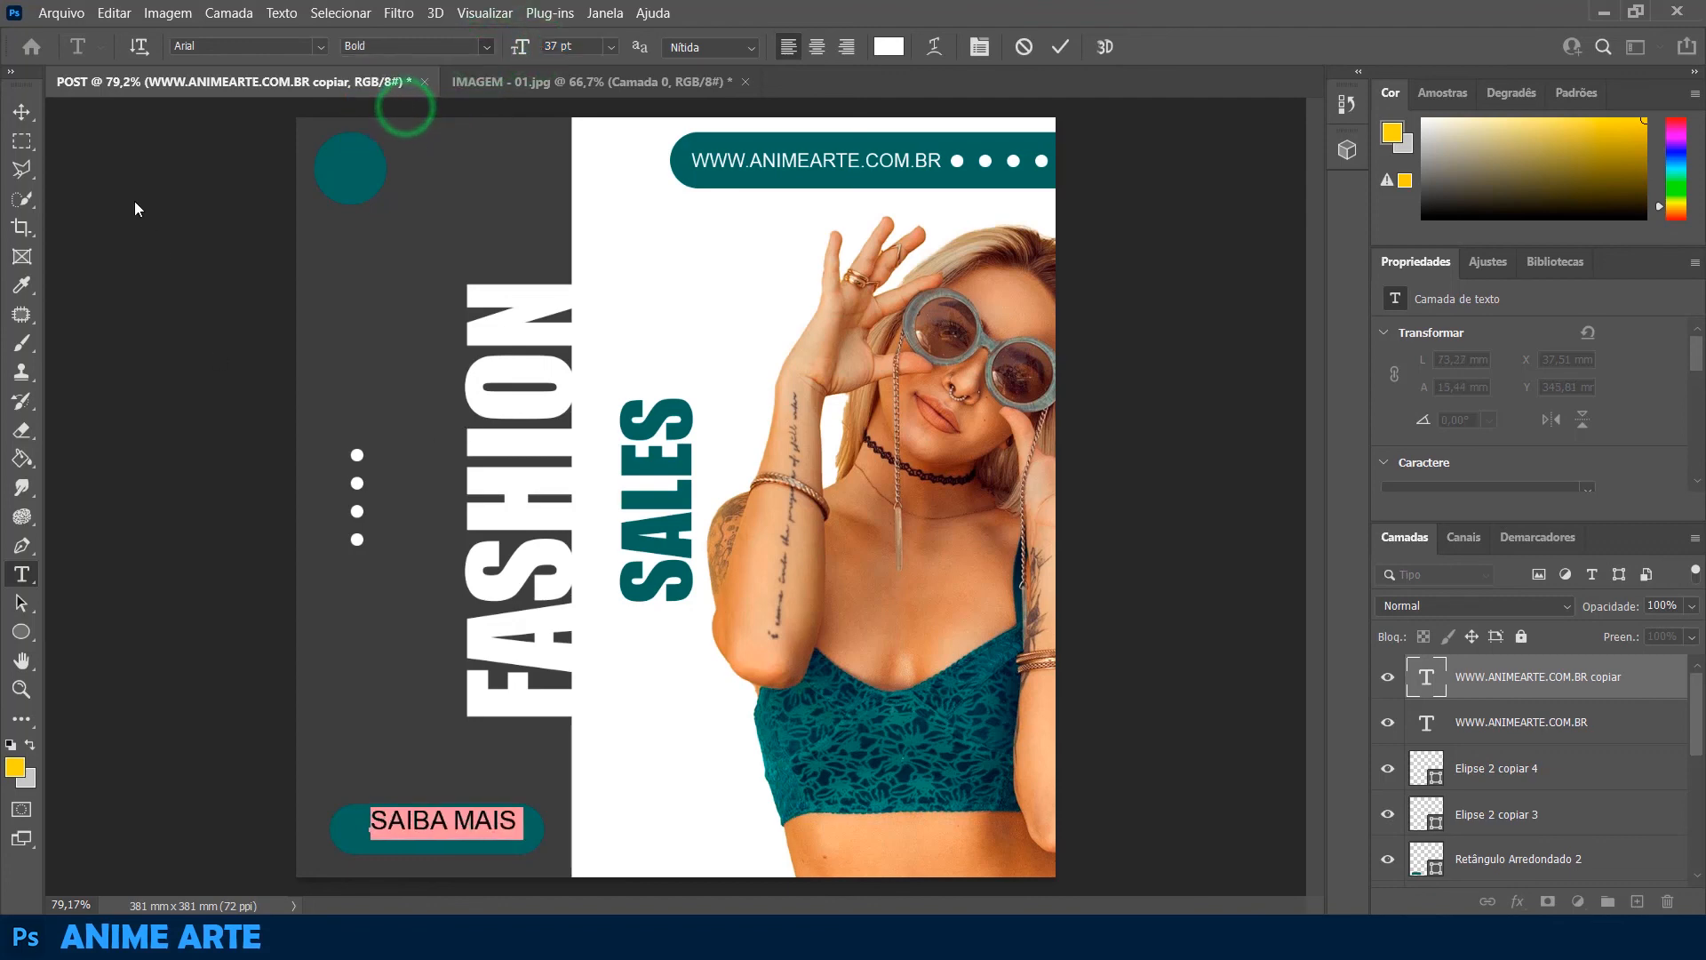
pyautogui.click(24, 119)
pyautogui.moveTo(477, 830); pyautogui.dragTo(470, 839)
pyautogui.click(99, 525)
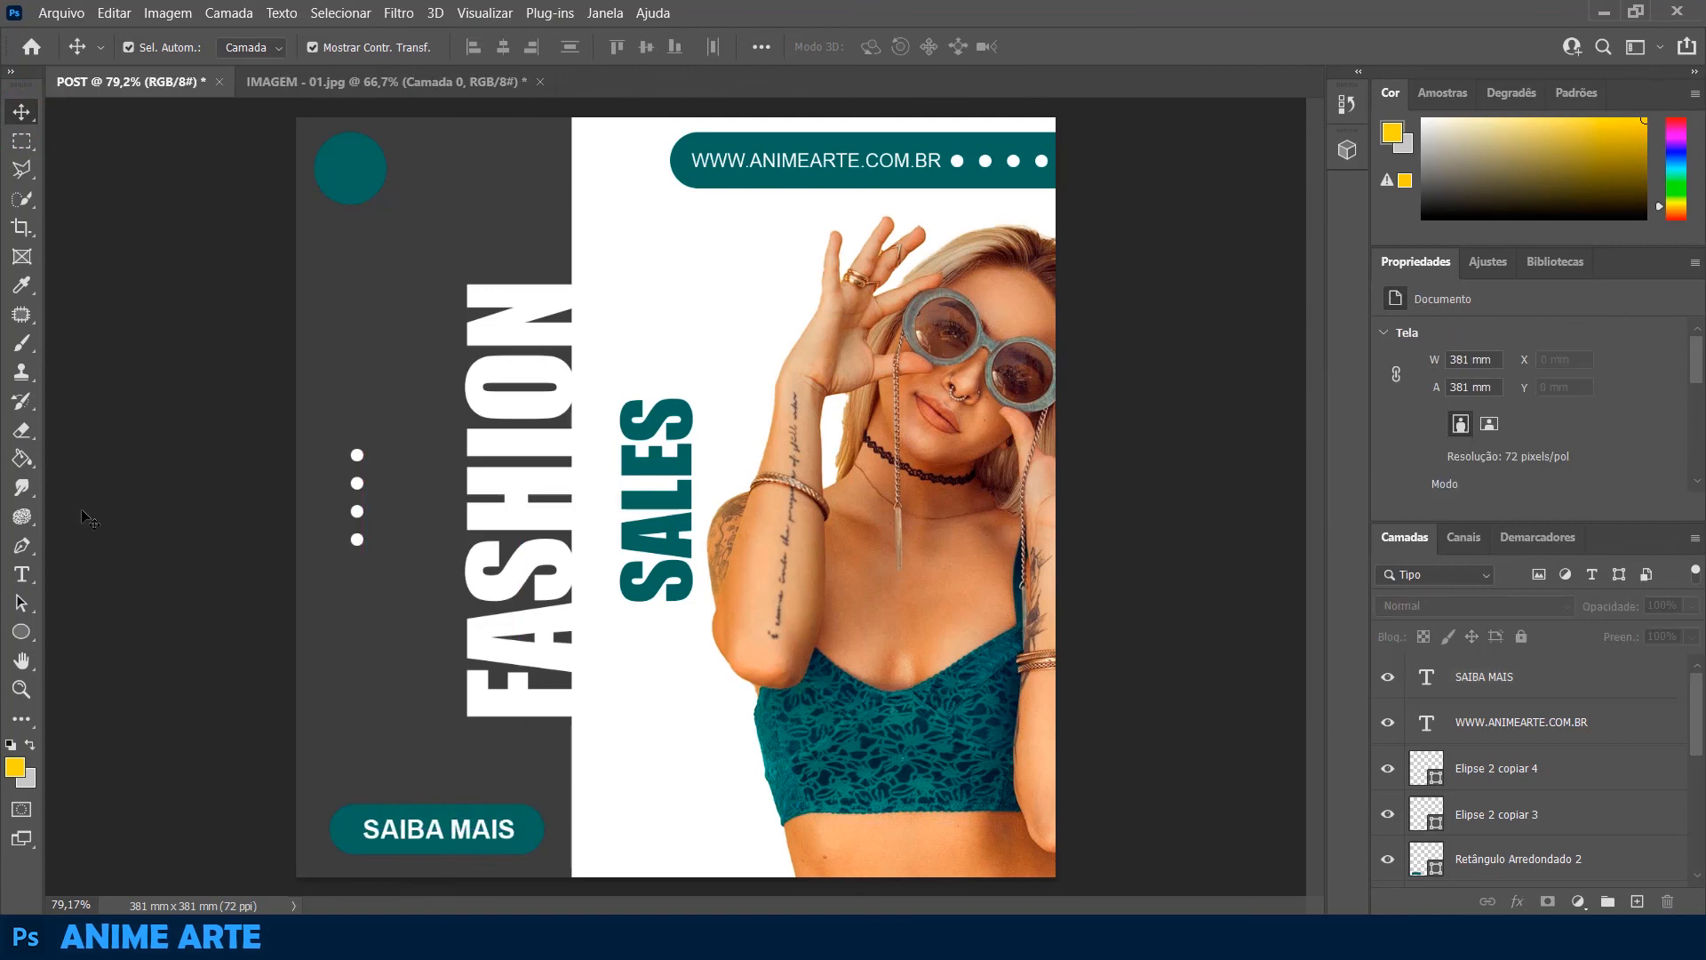
# Add a bold white letter A, enlarge it to about 87.9 pt and center it on the teal circle
pyautogui.click(24, 575)
pyautogui.click(437, 274)
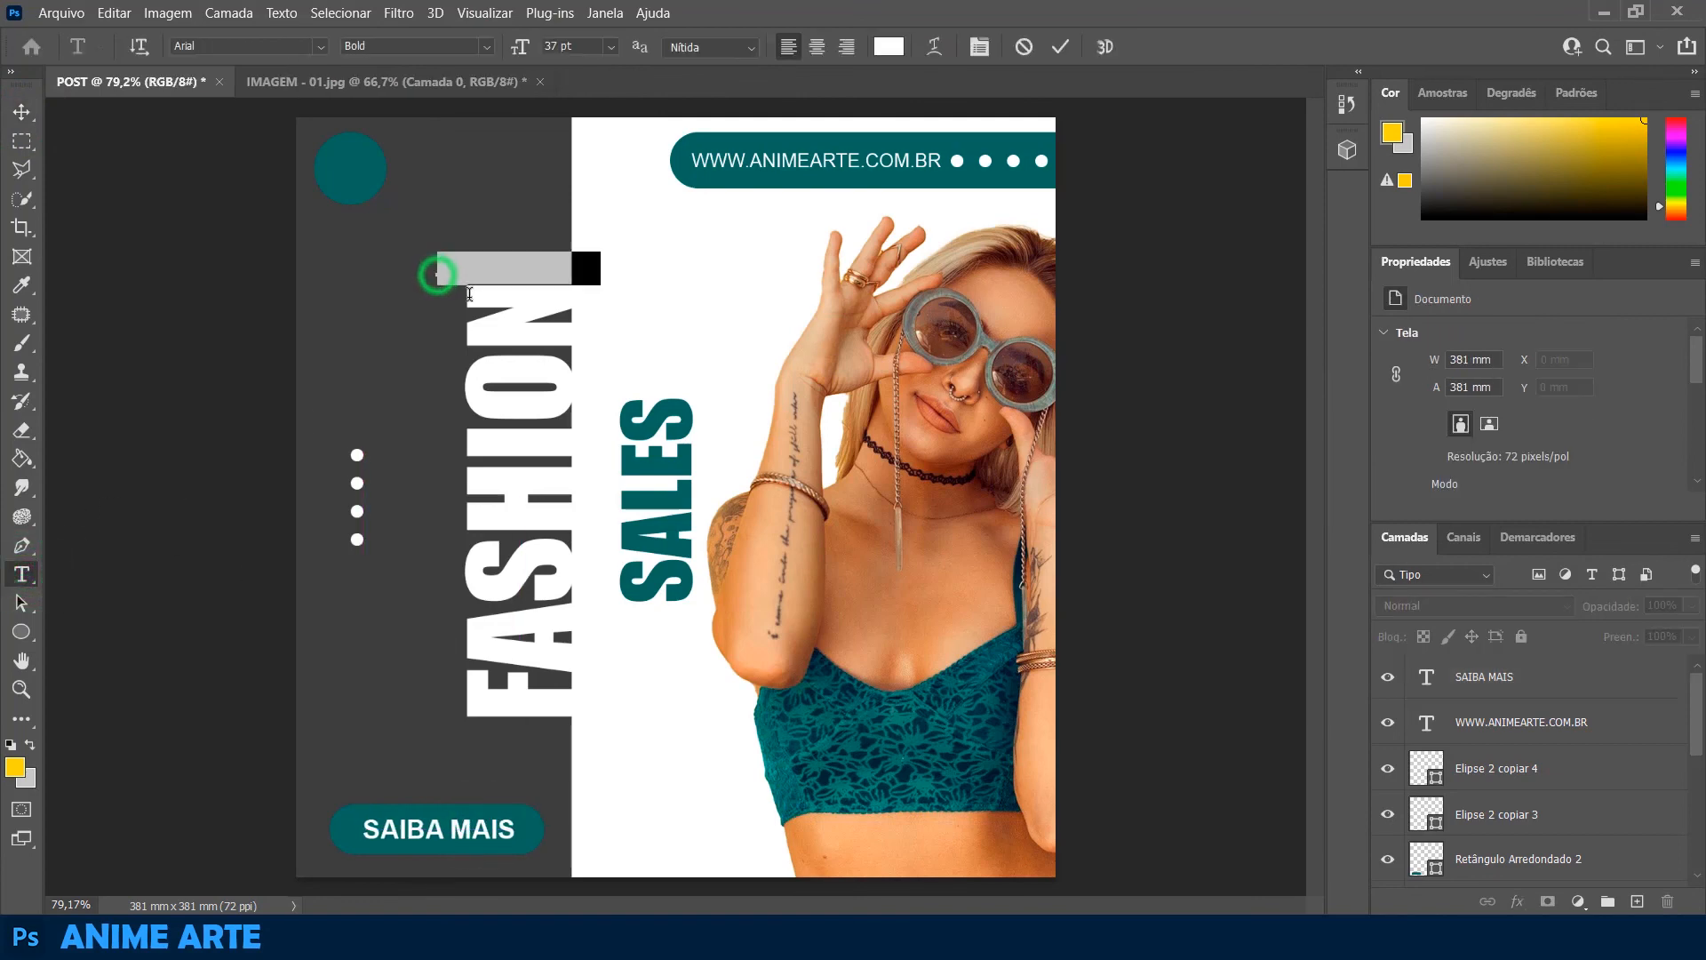
pyautogui.write('A')
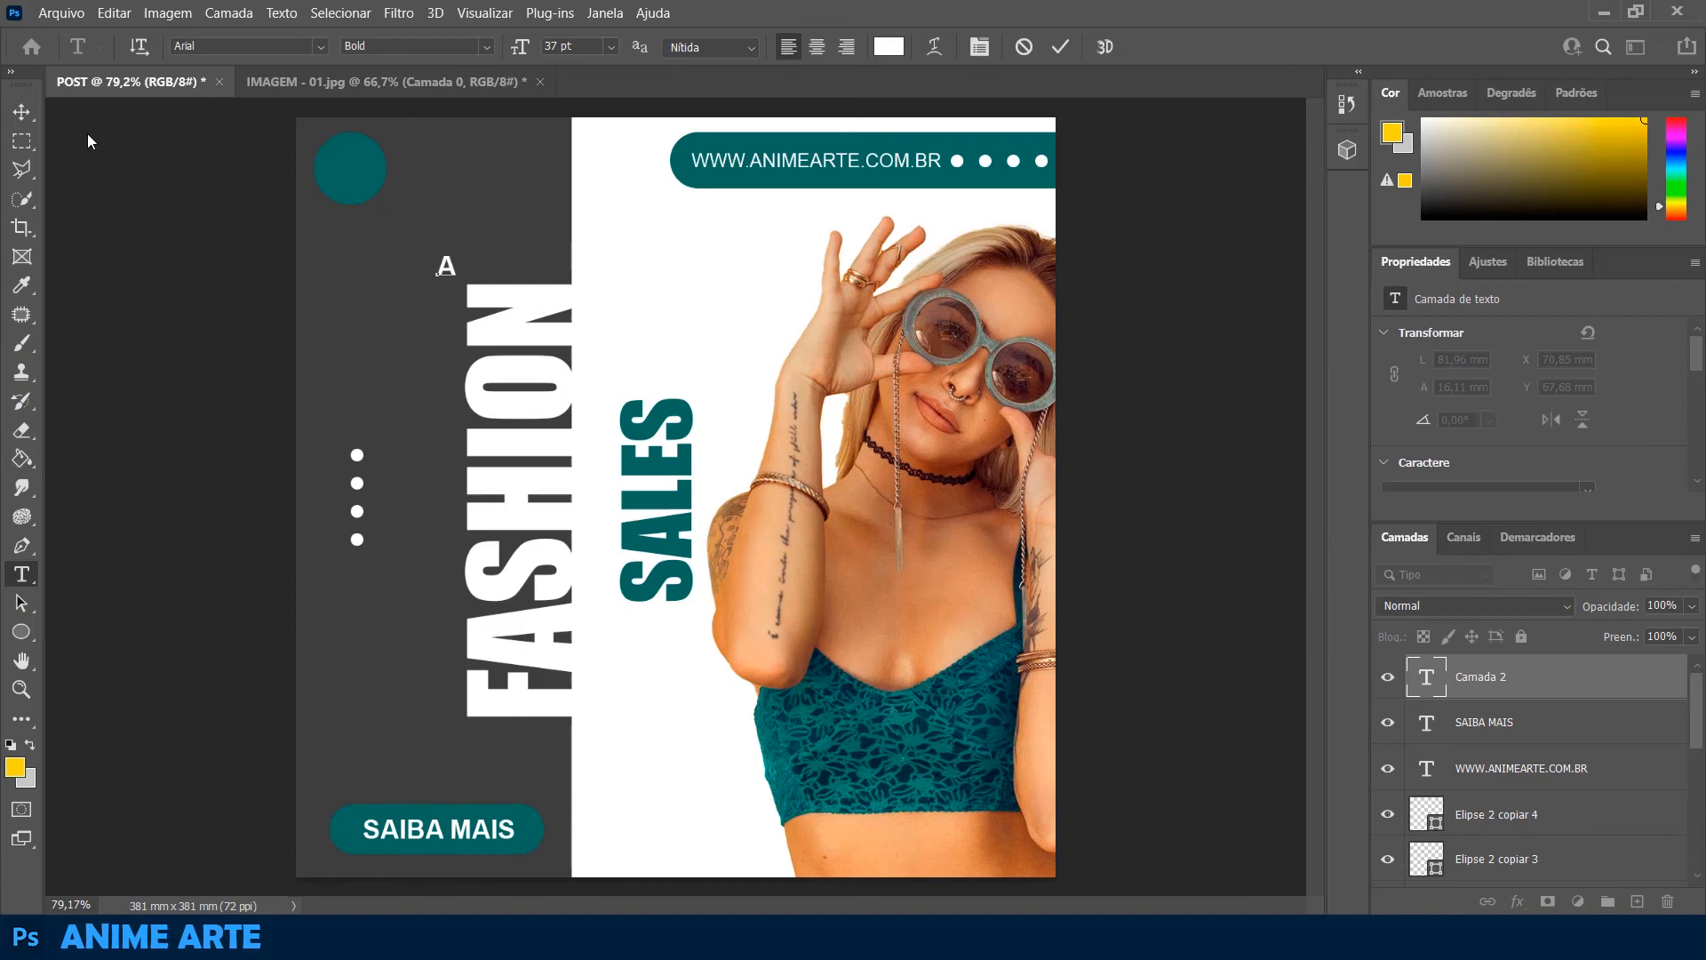
pyautogui.click(21, 115)
pyautogui.moveTo(457, 280); pyautogui.dragTo(352, 163)
pyautogui.click(63, 331)
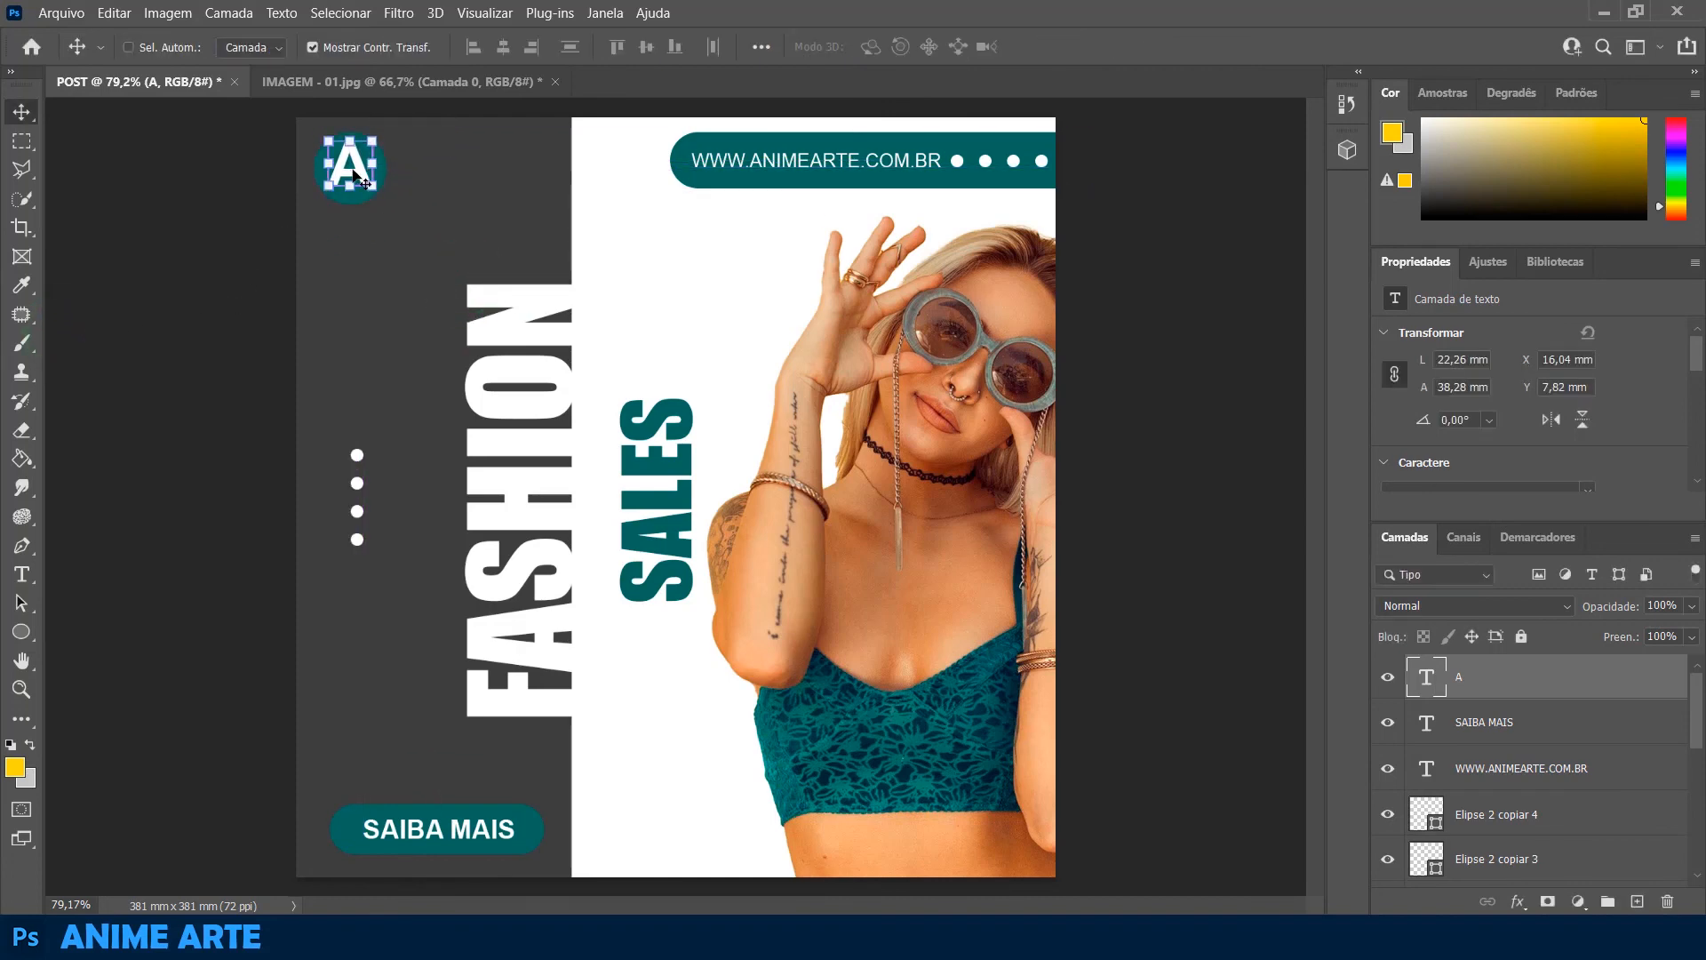
# Copy the letter A to its right and replace the copy's text with SEU LOGO on two lines
pyautogui.moveTo(353, 174); pyautogui.dragTo(459, 182)
pyautogui.doubleClick(459, 191)
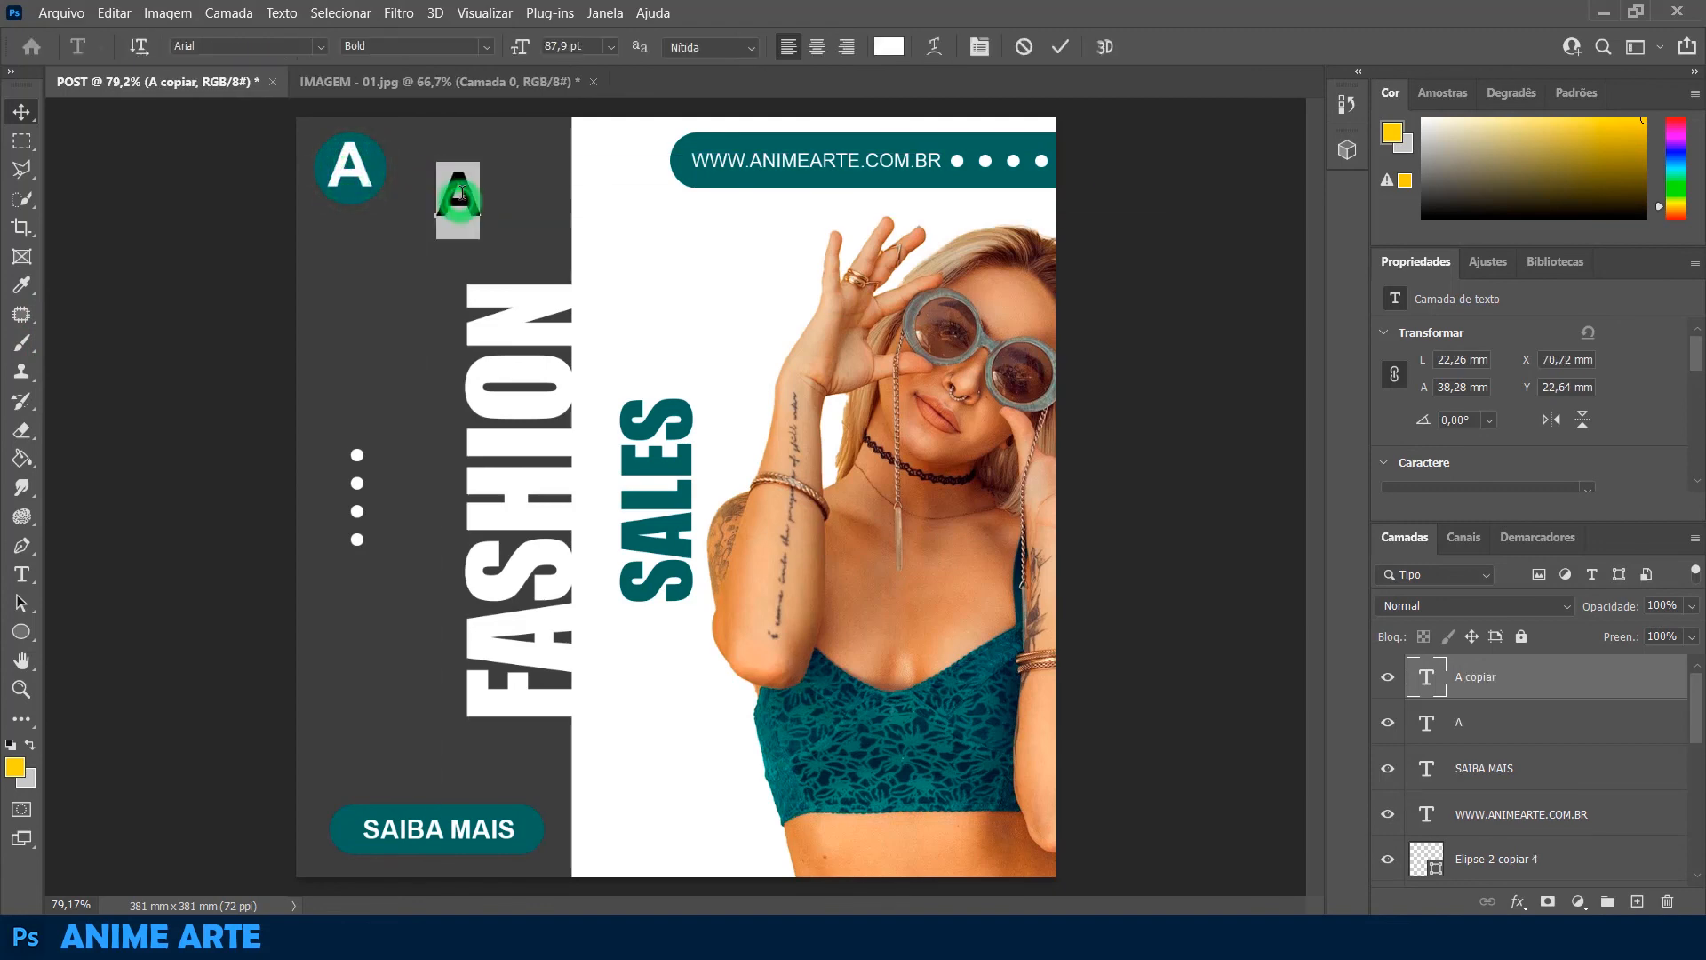
pyautogui.write('SEU')
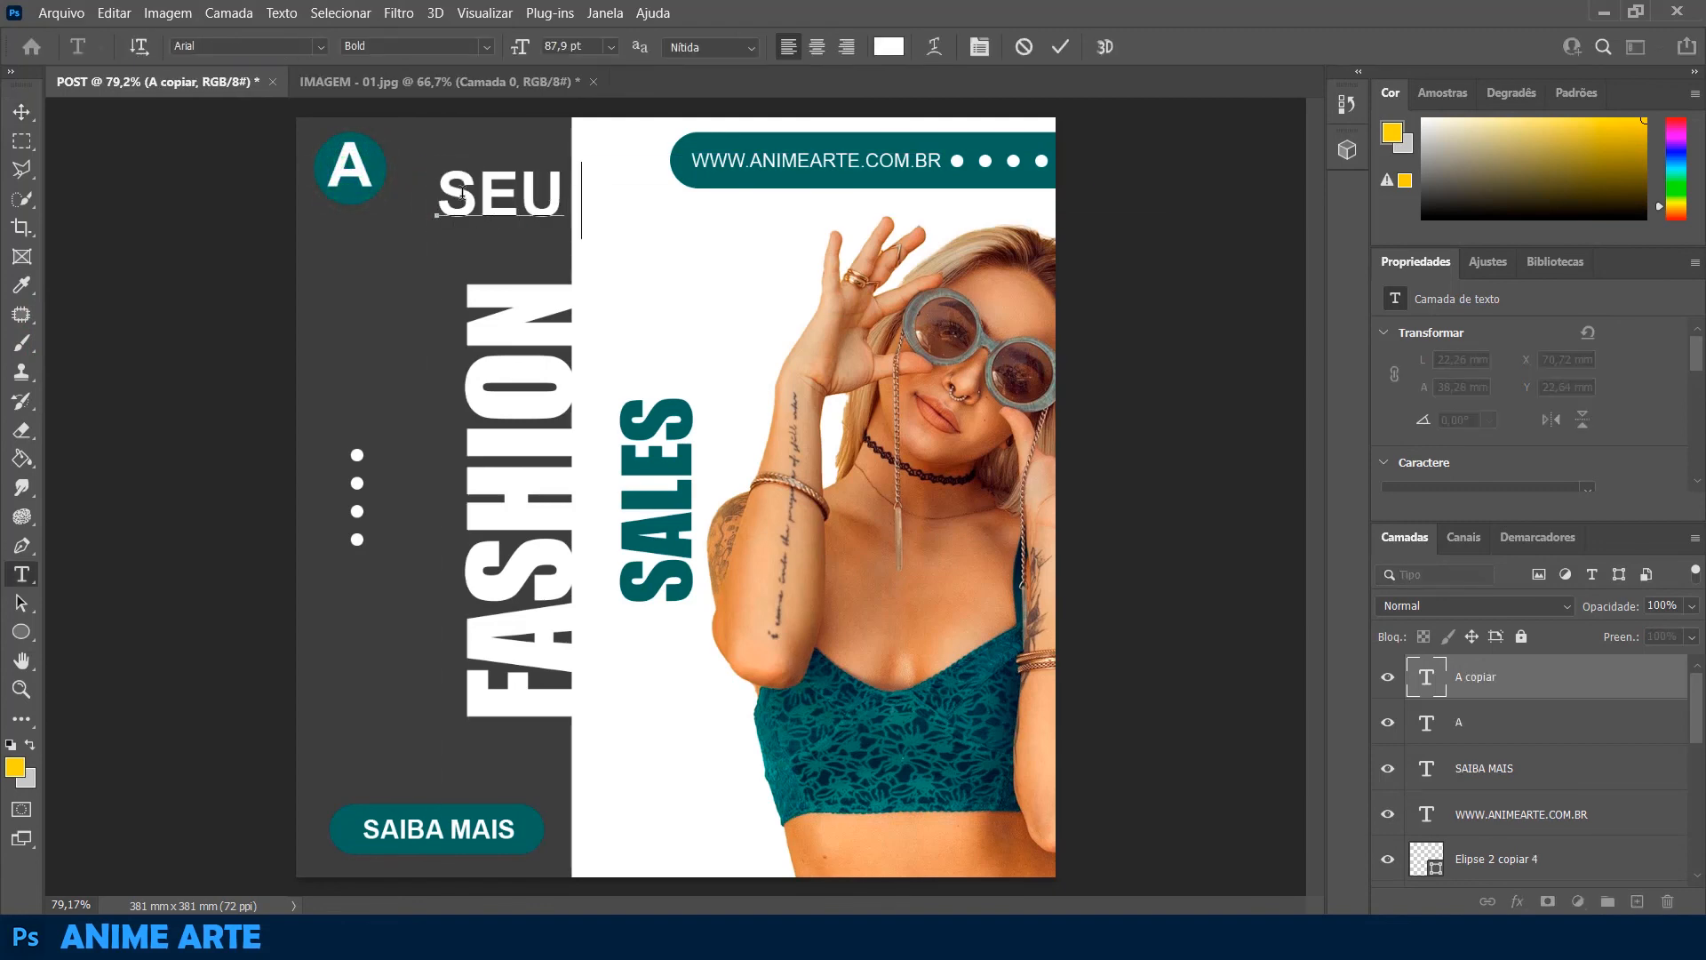
pyautogui.press('Return')
pyautogui.write('LOG')
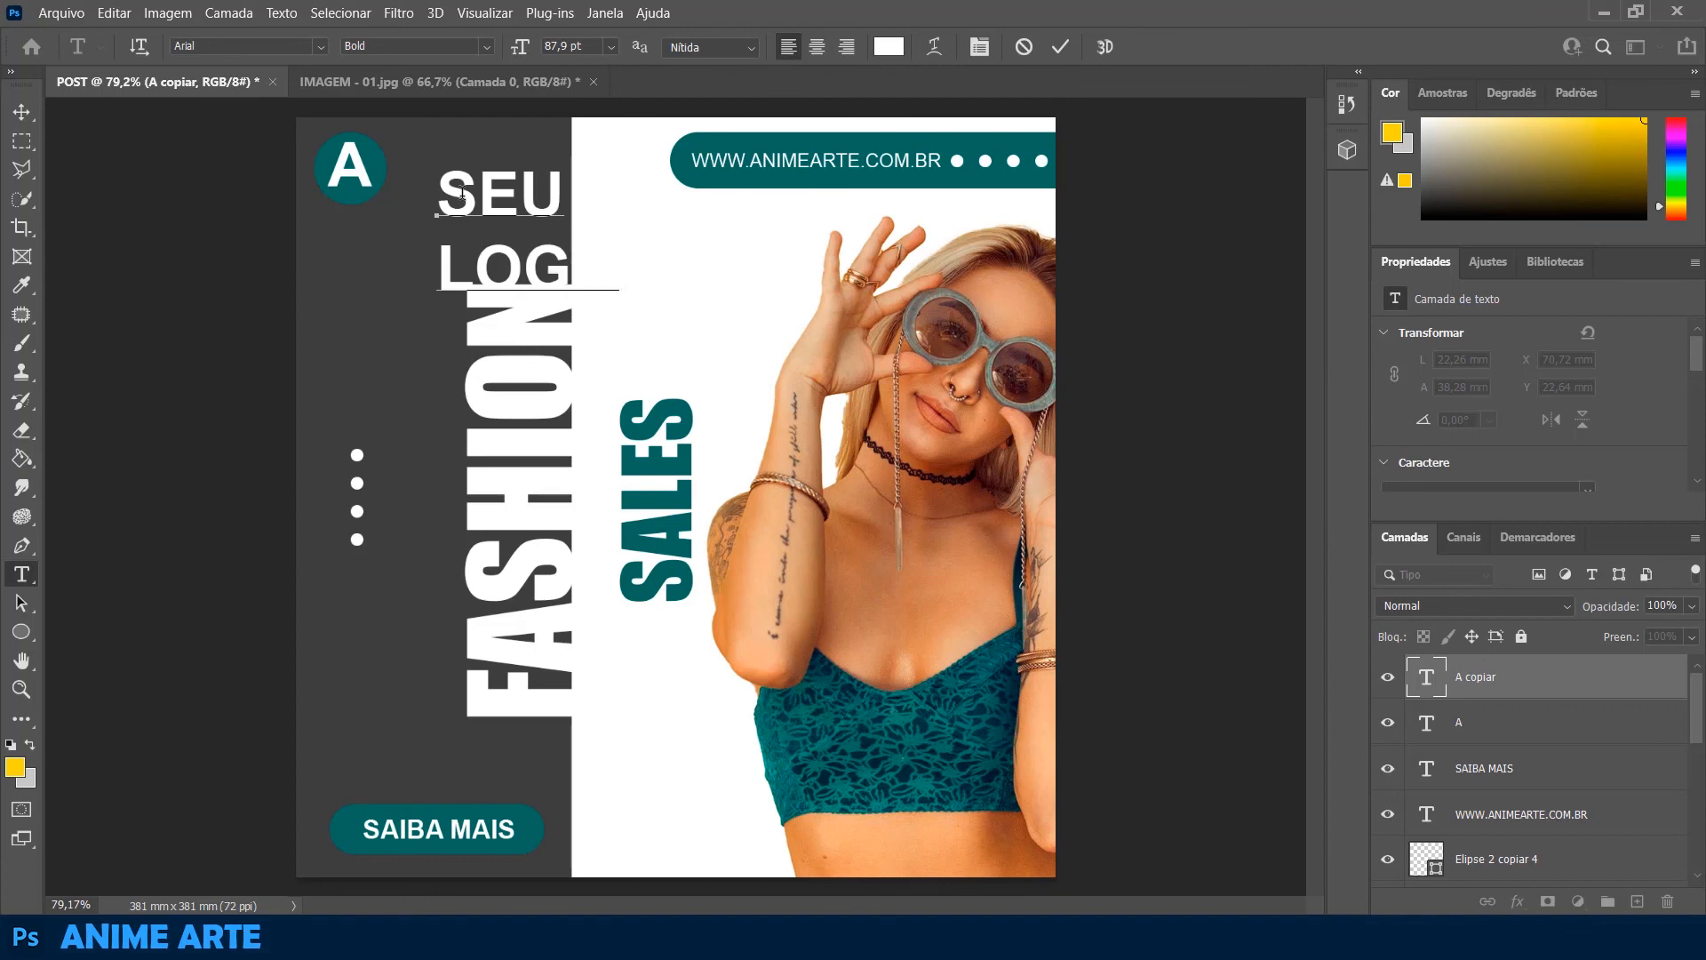
# Scale the SEU LOGO text down to about 36.9 × 30.5 mm and place it just right of the teal circle
pyautogui.click(22, 111)
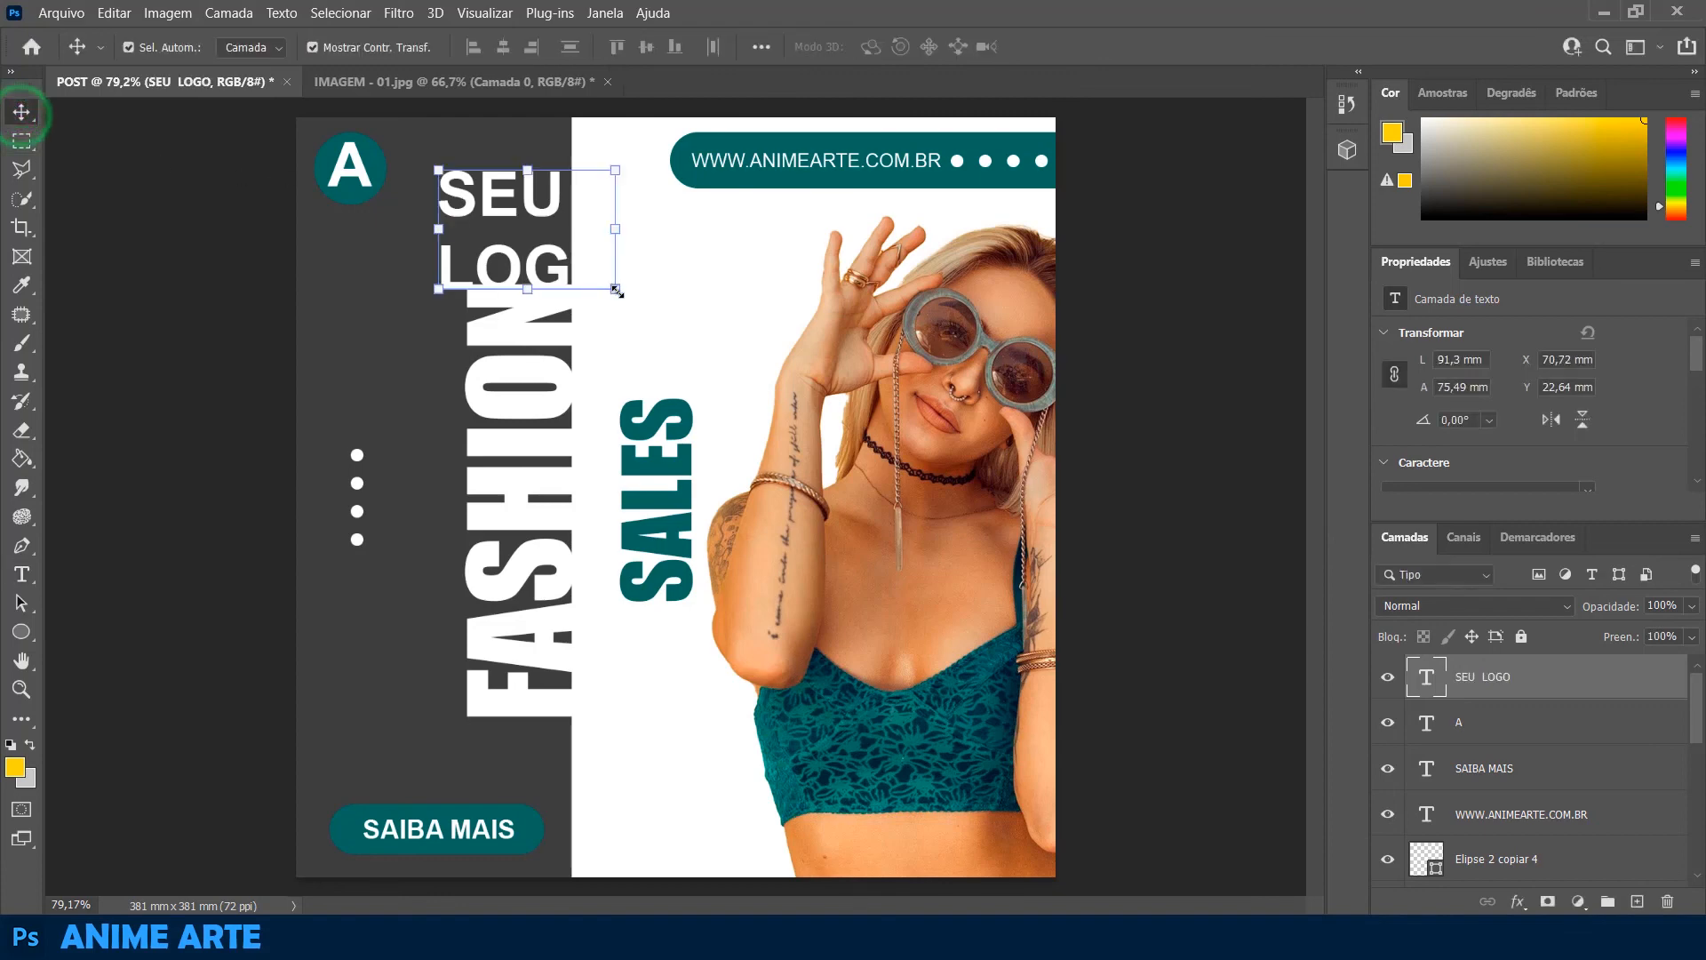
pyautogui.moveTo(613, 288); pyautogui.dragTo(448, 183)
pyautogui.click(114, 324)
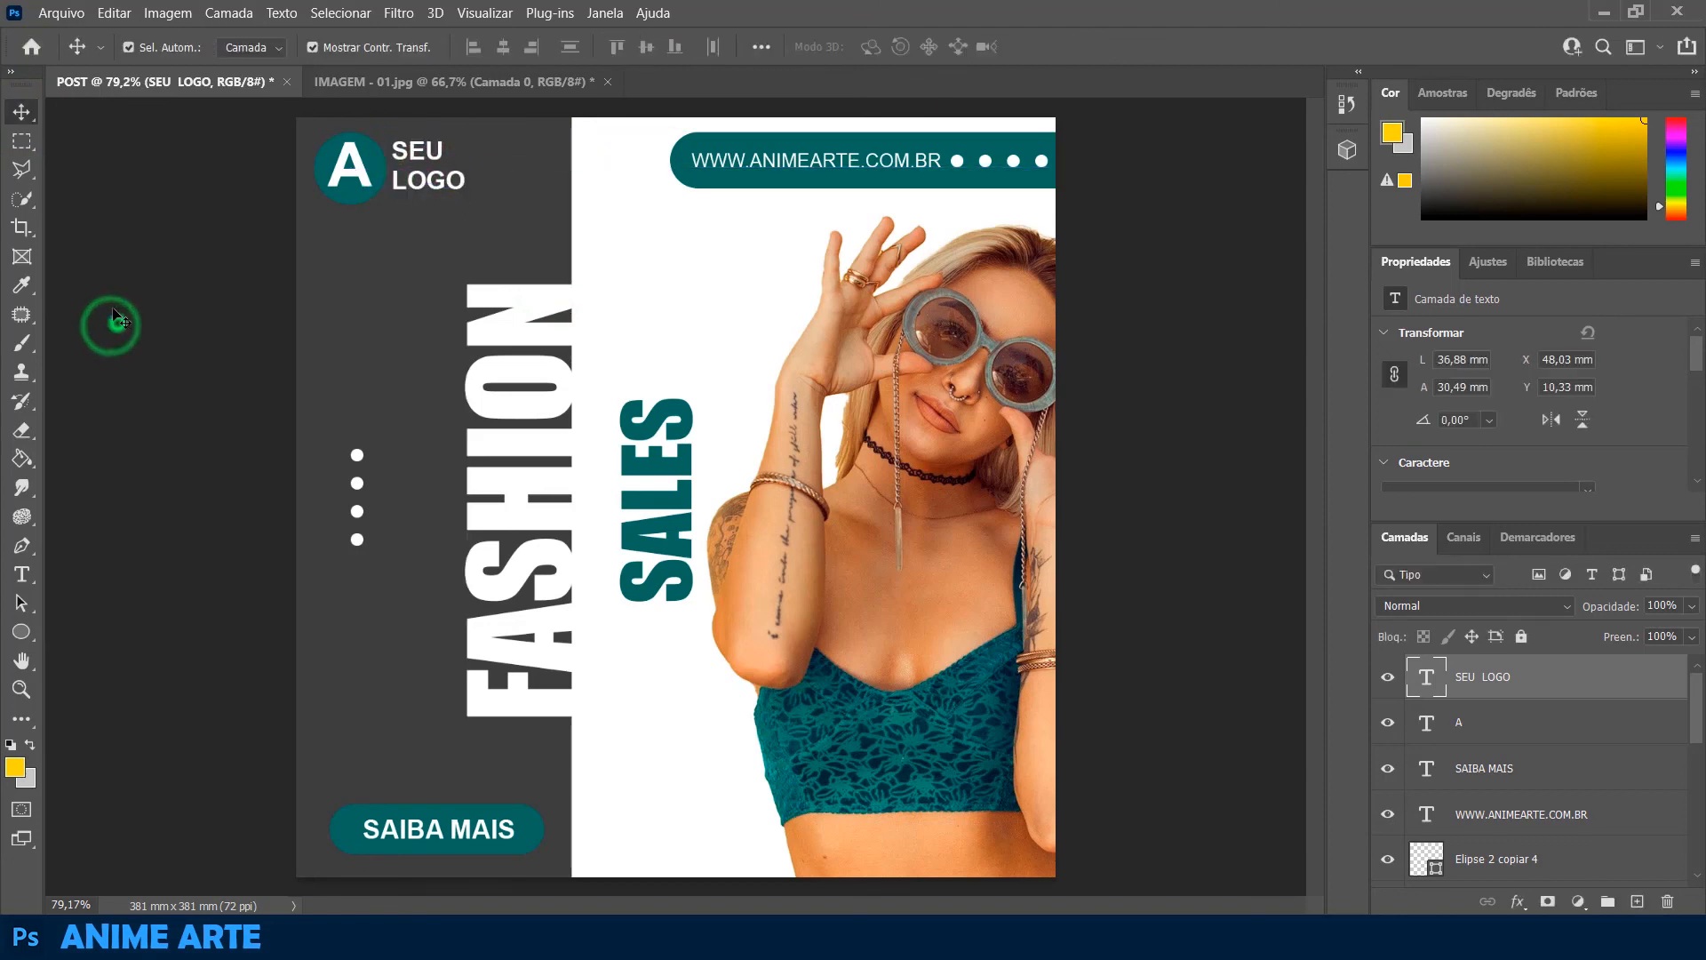
pyautogui.click(115, 318)
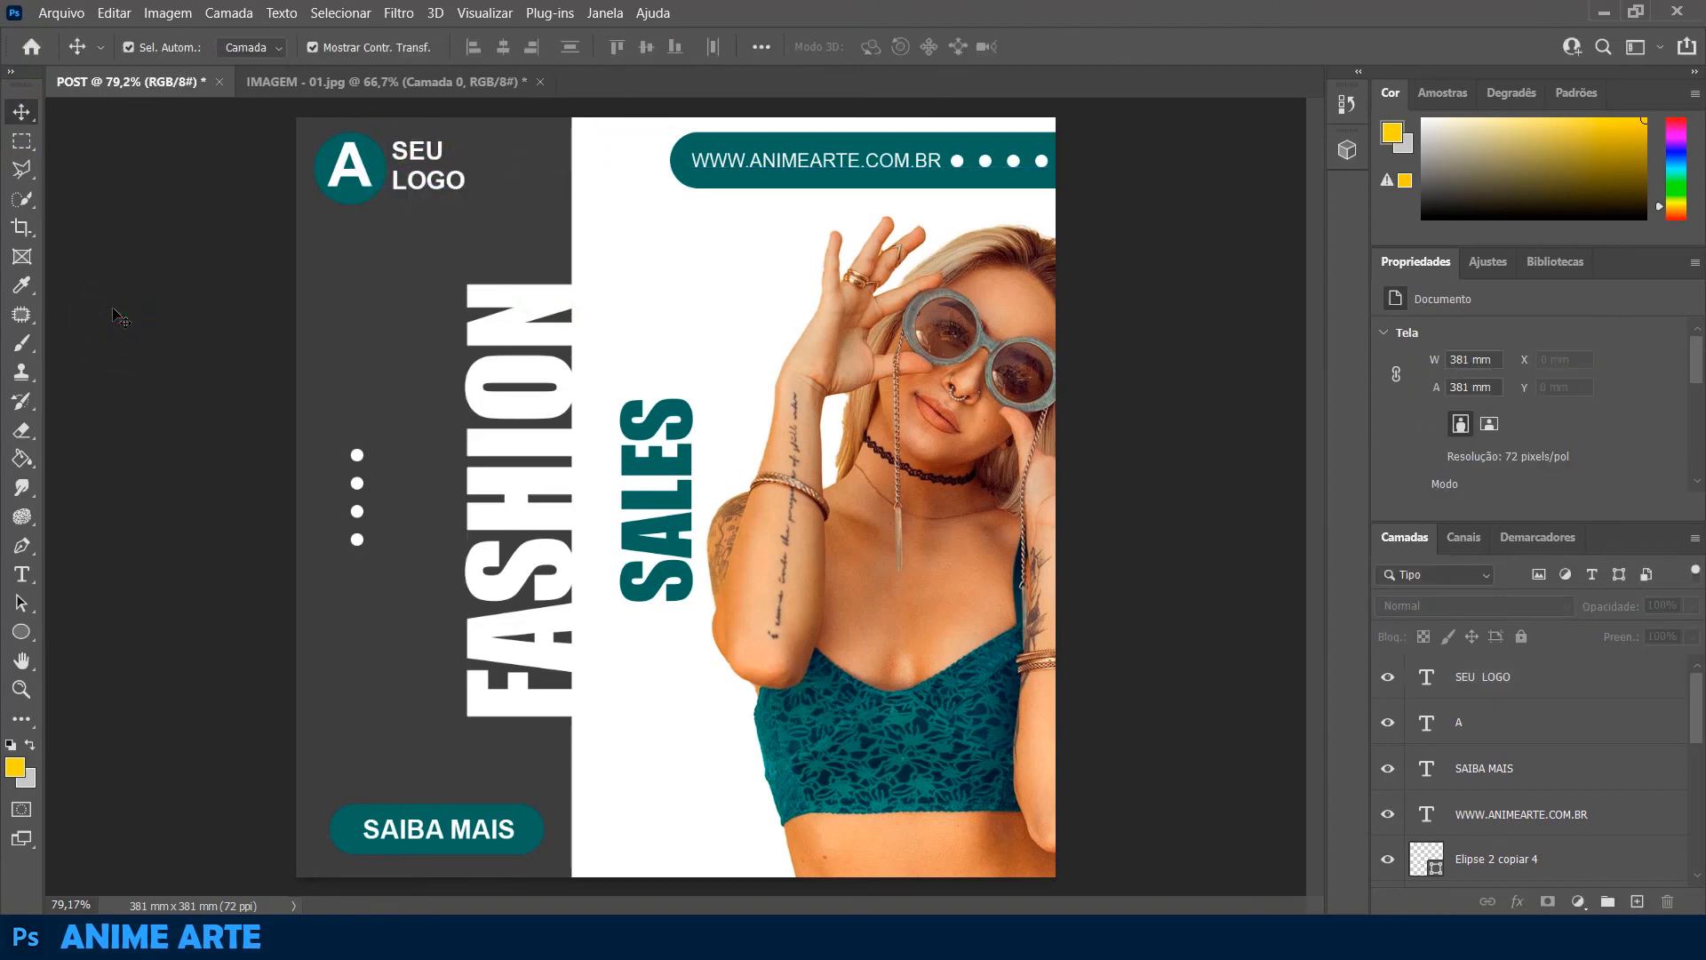